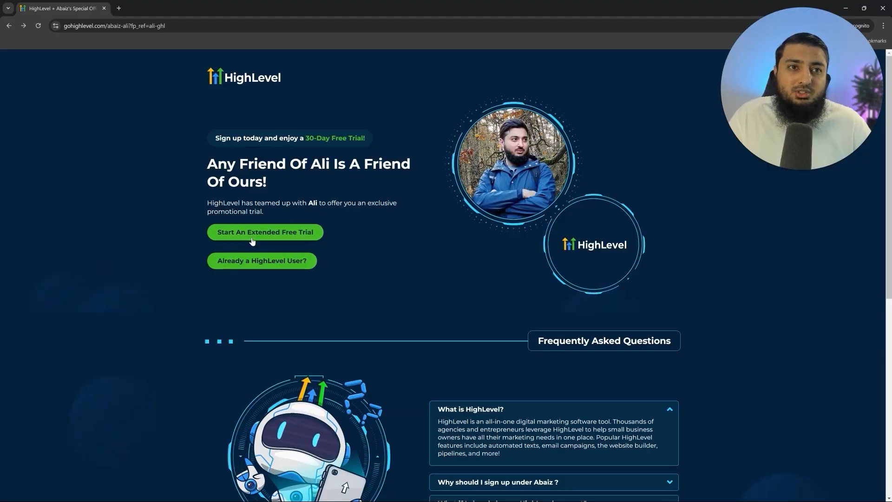
- Start the extended 30-day free trial sign-up to reach the new Agency Dashboard
click(253, 237)
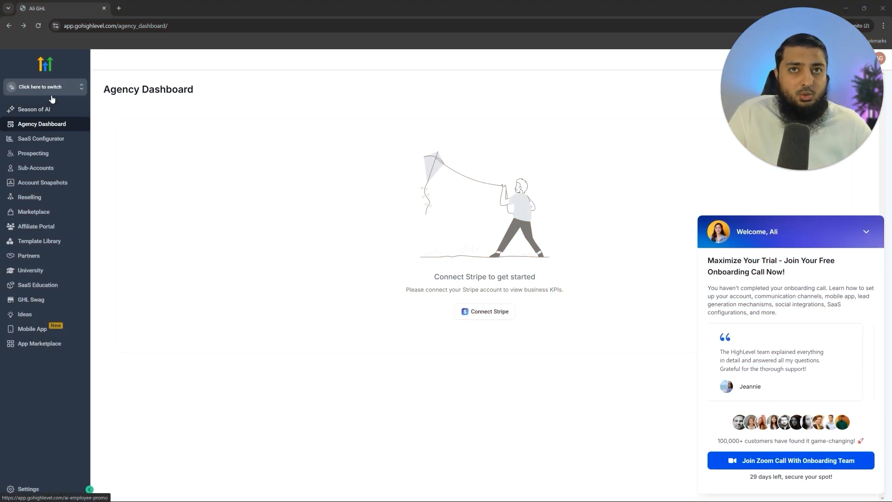
click(56, 88)
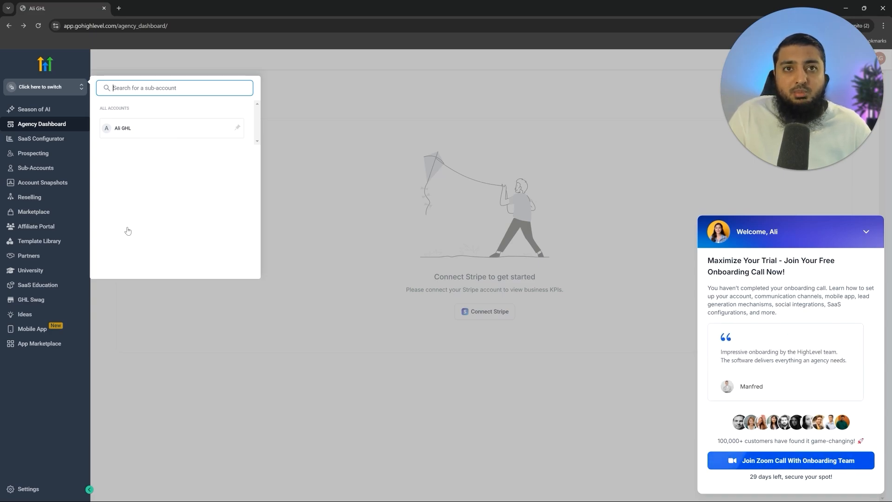
click(308, 209)
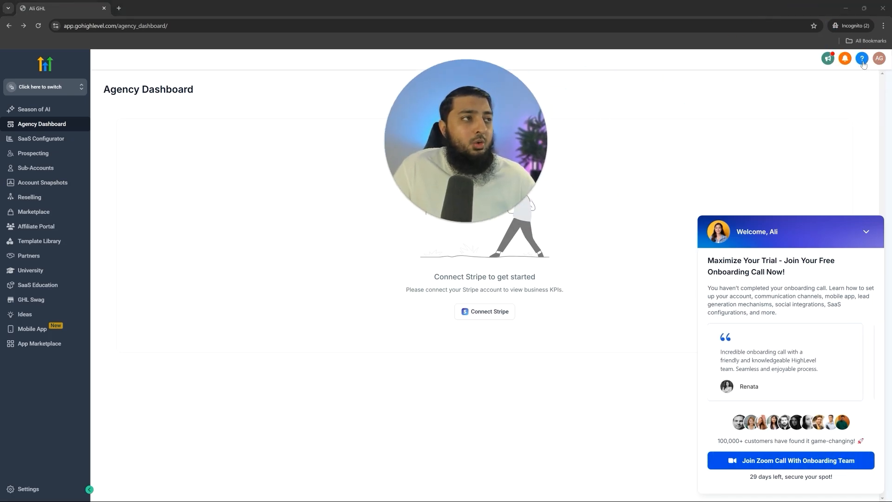
click(863, 59)
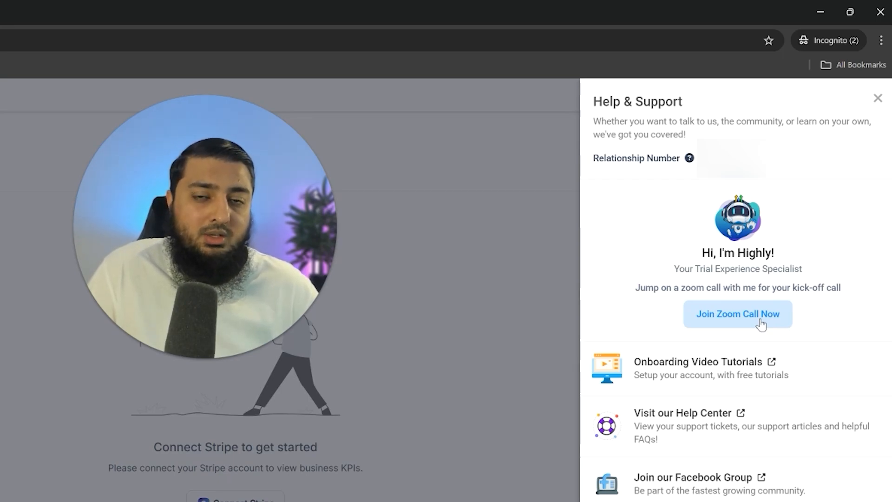
click(760, 321)
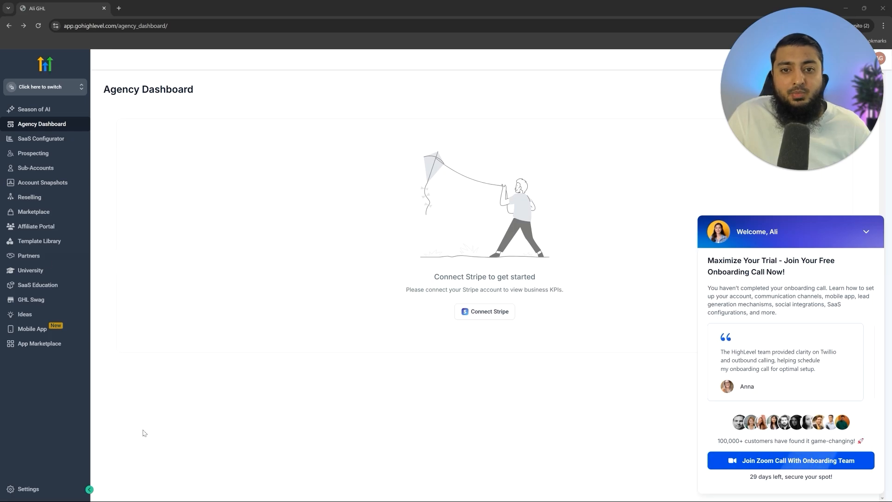
- Open Settings > Company and click into the empty Whitelabel Domain field
click(33, 491)
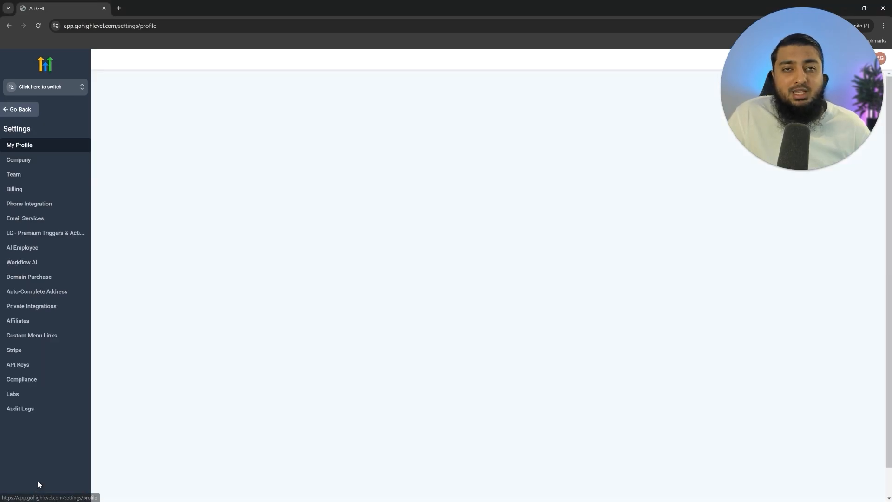
click(61, 161)
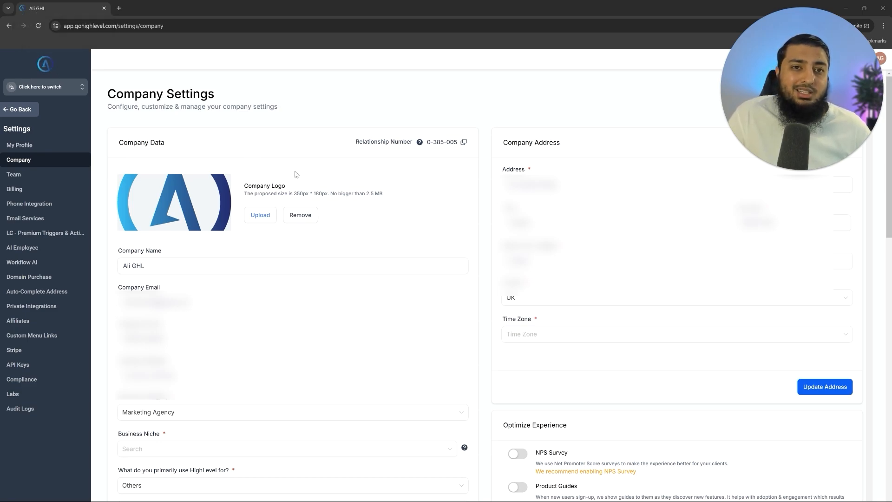
drag(119, 250, 169, 253)
click(172, 254)
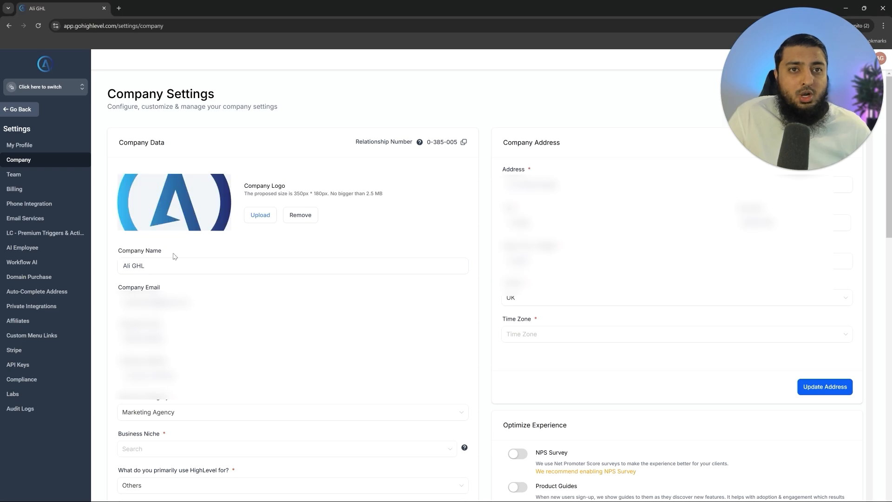
scroll(271, 330, down, 1)
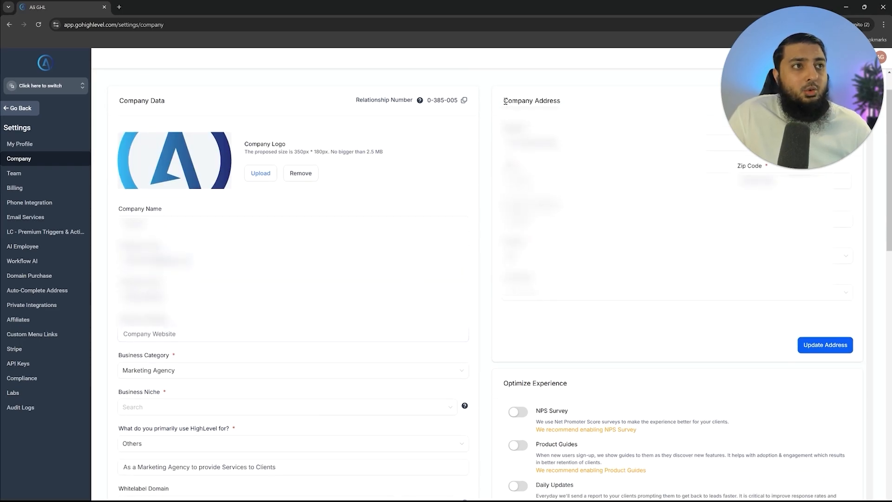
drag(504, 100, 560, 101)
scroll(320, 329, down, 2)
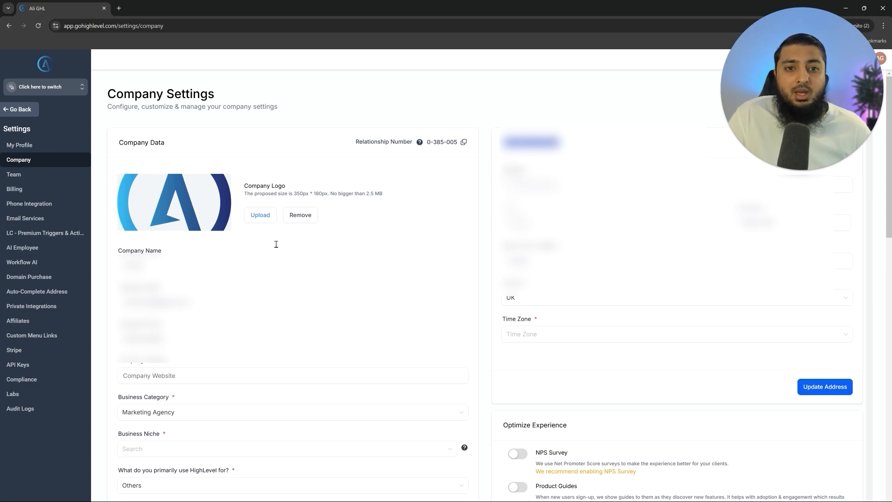
click(408, 204)
scroll(167, 383, down, 4)
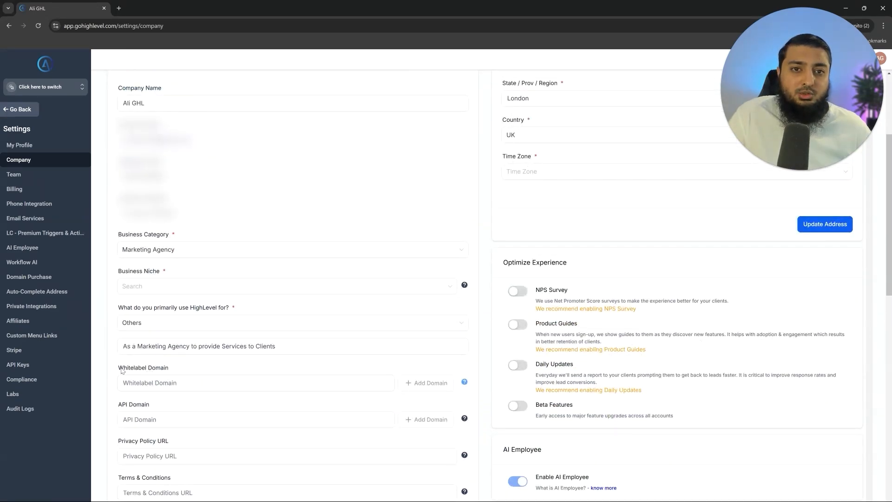
drag(122, 370, 185, 373)
click(195, 370)
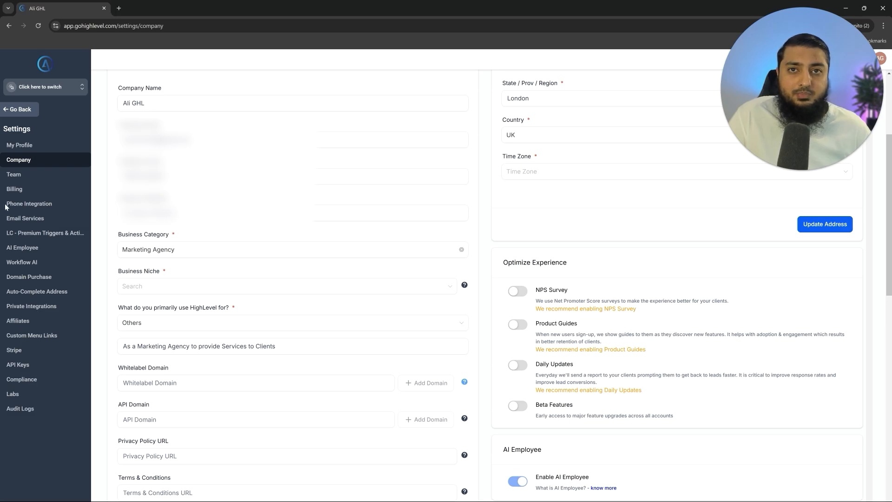
click(167, 388)
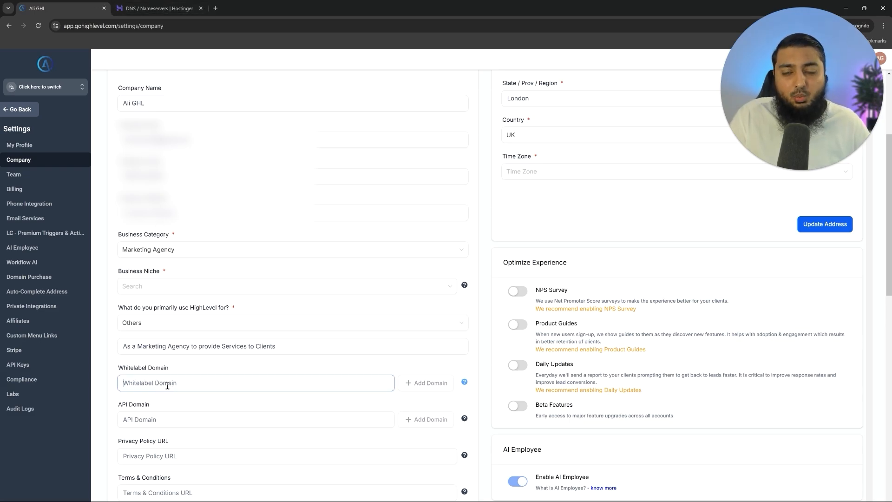
- Enter app.alighl.online in the Whitelabel Domain field
text(alighl.online)
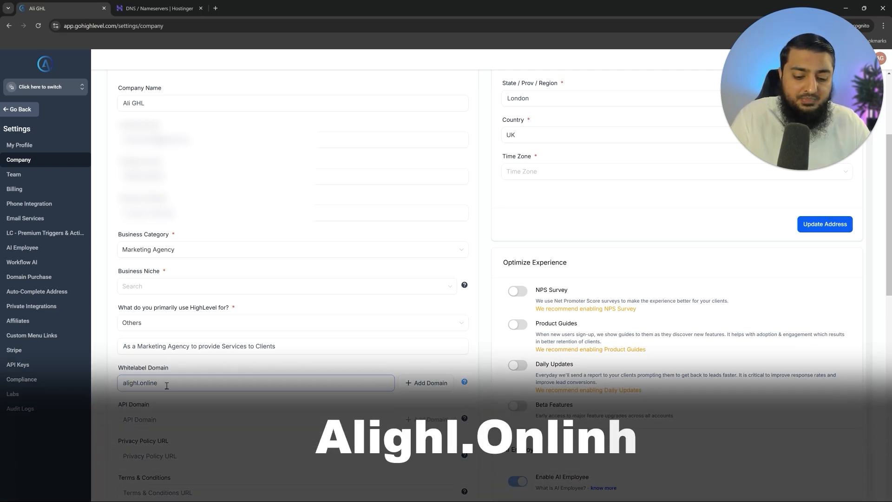
key(Home)
text(star)
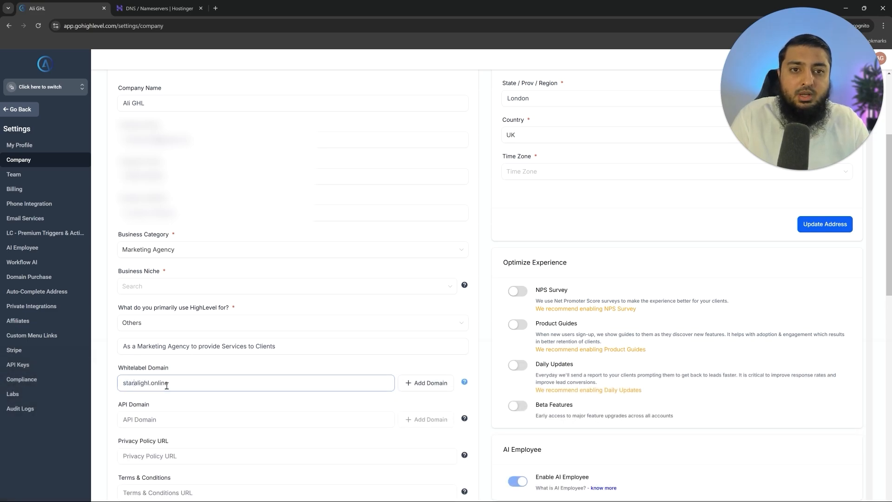
key(BackSpace)
key(BackSpace)
key(BackSpace)
key(BackSpace)
text(lo)
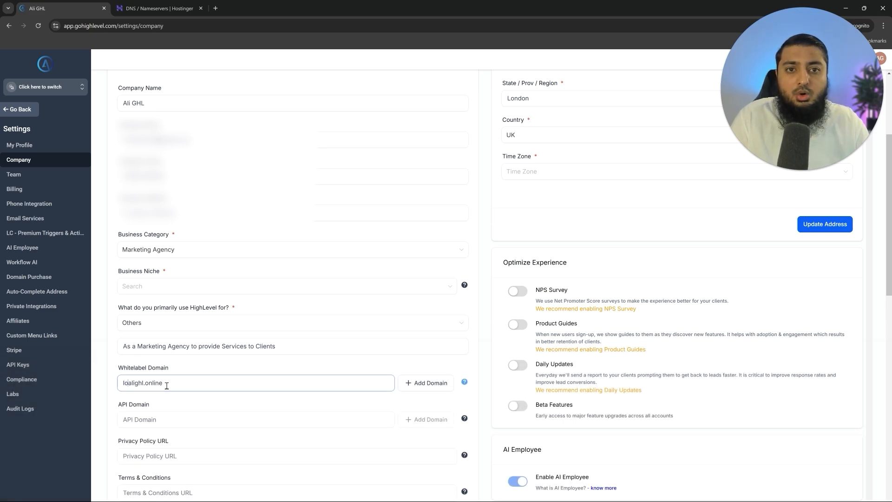
key(BackSpace)
key(BackSpace)
text(app.)
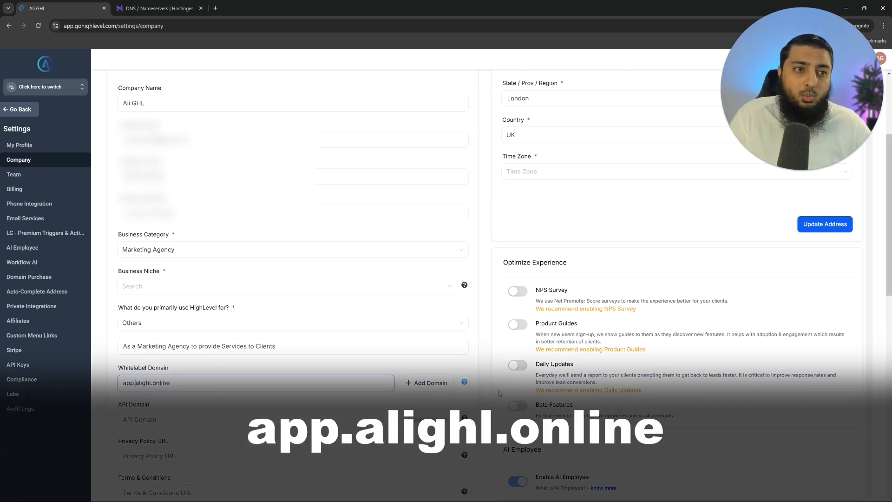
- Add the domain to reveal its manual CNAME record, then bring up Hostinger's DNS page
click(426, 382)
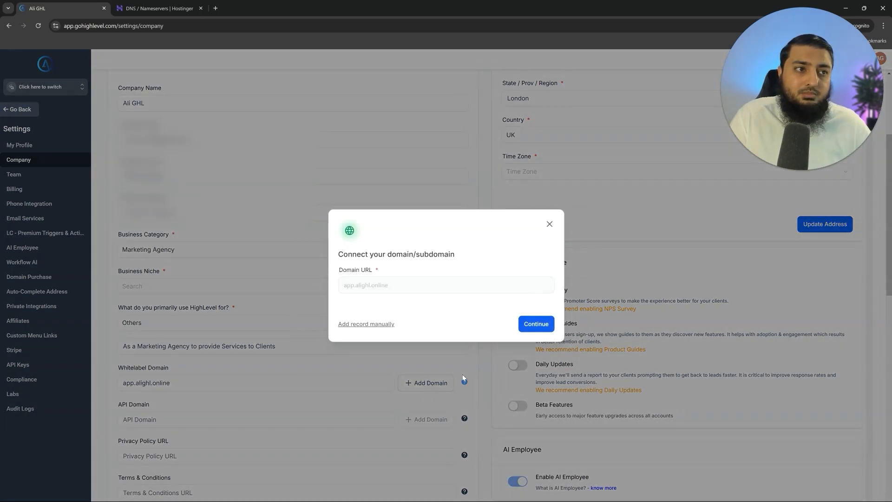
click(534, 324)
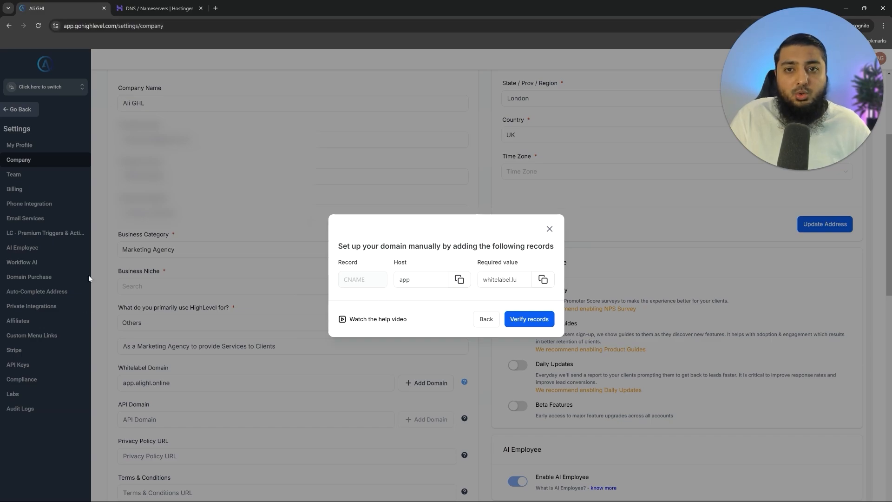
click(149, 8)
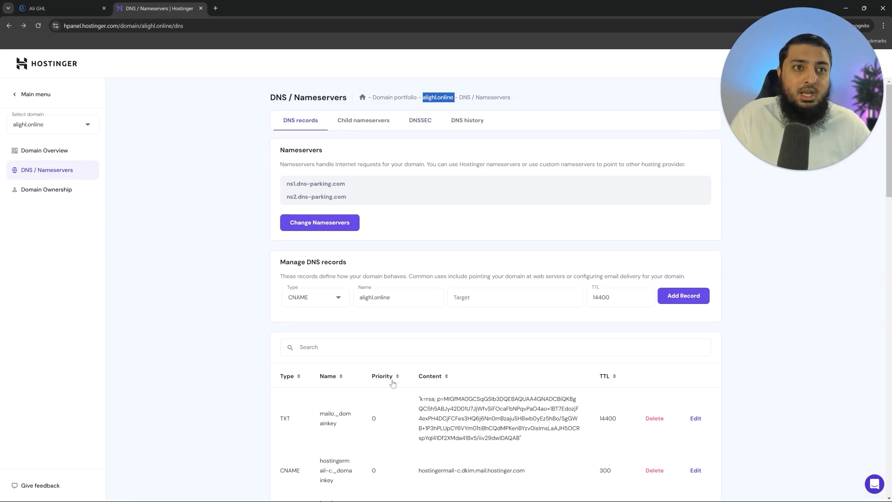
click(80, 4)
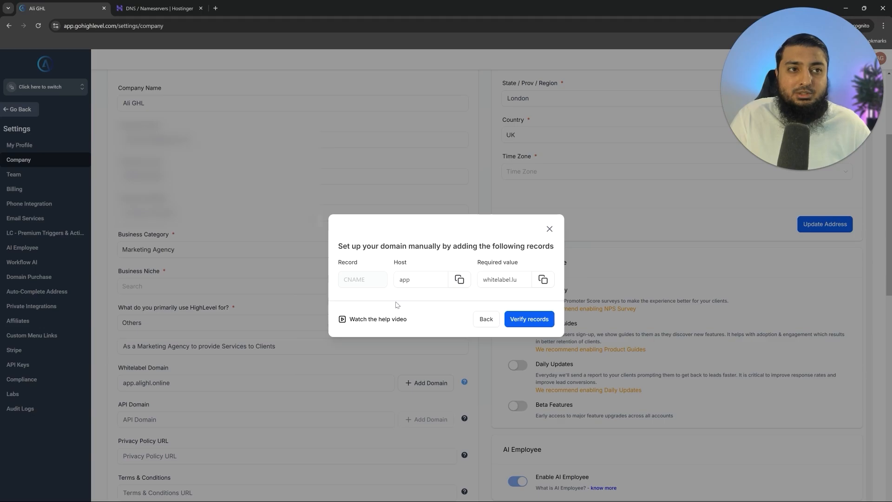
- Set the new Hostinger CNAME record's name to app, copied from HighLevel
click(148, 6)
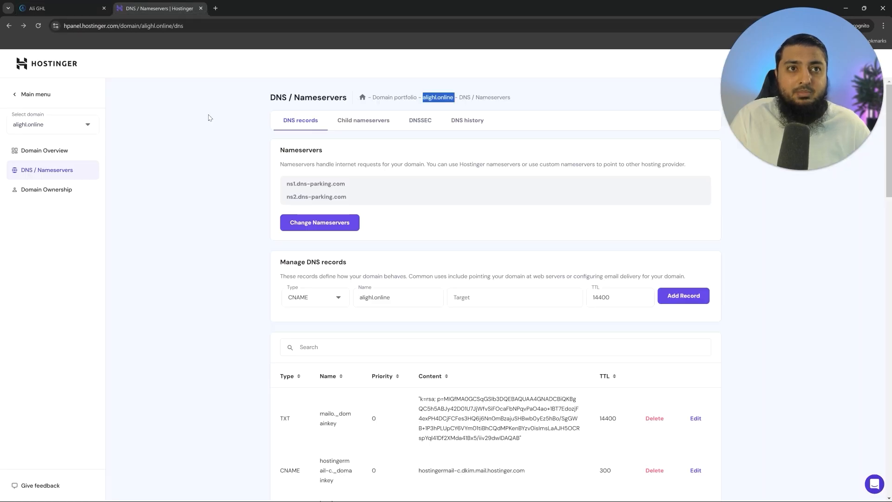
click(69, 8)
double_click(405, 279)
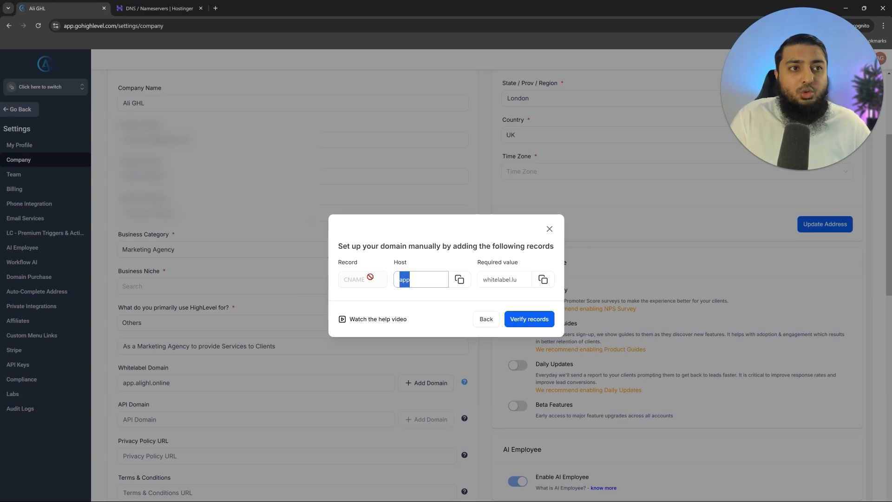
click(158, 8)
double_click(389, 293)
text(app)
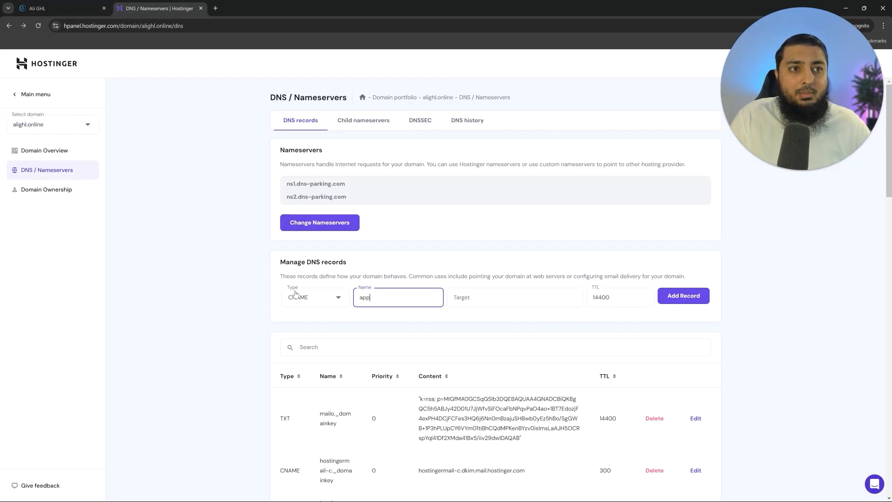
- Paste whitelabel.ludicrous.cloud as the target, add the record, and verify it in HighLevel
key(ctrl+shift+Tab)
triple_click(482, 265)
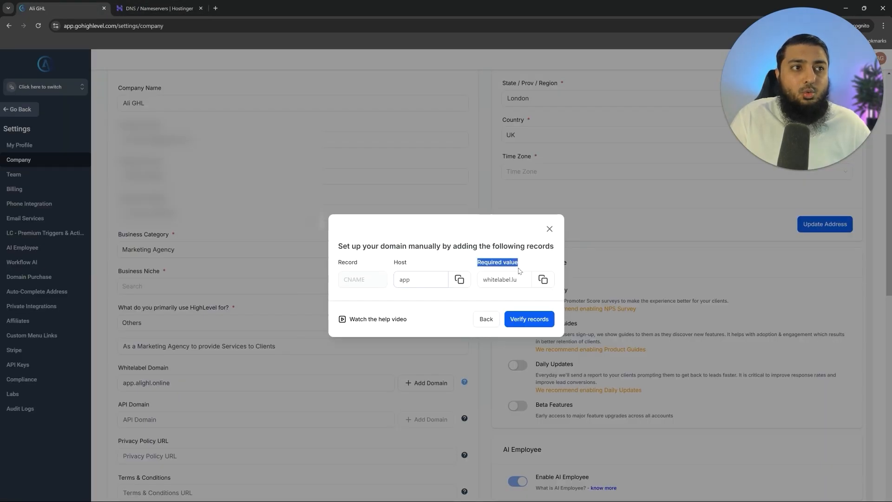
click(543, 280)
click(179, 9)
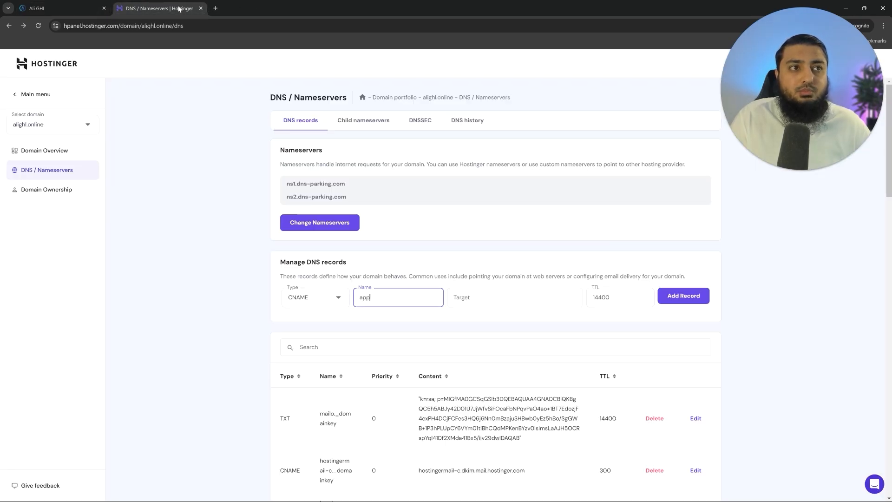
click(481, 303)
key(ctrl+v)
click(694, 300)
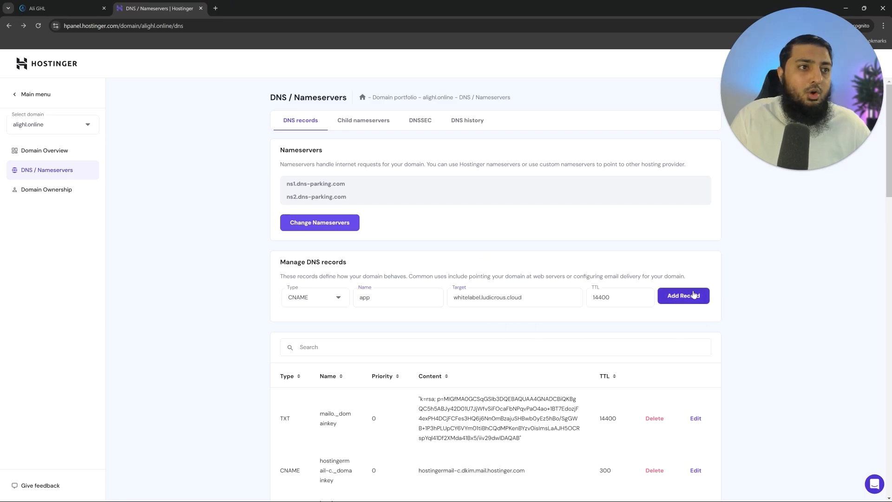
click(56, 8)
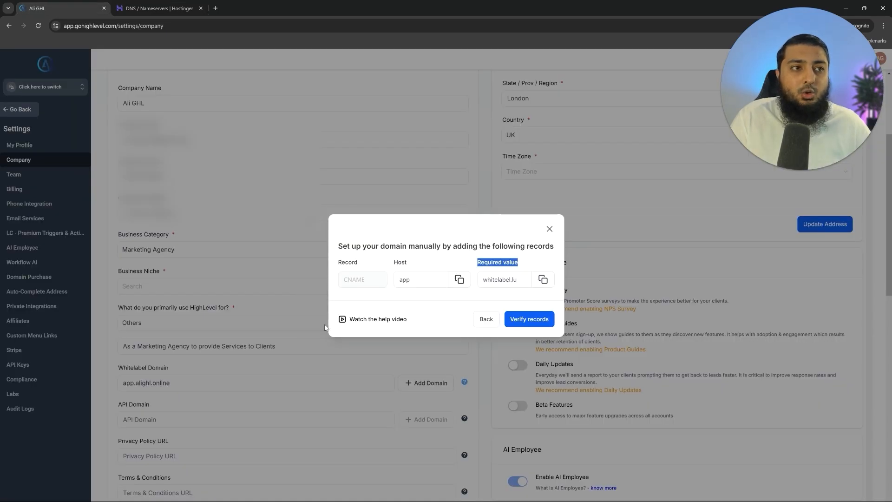
click(532, 321)
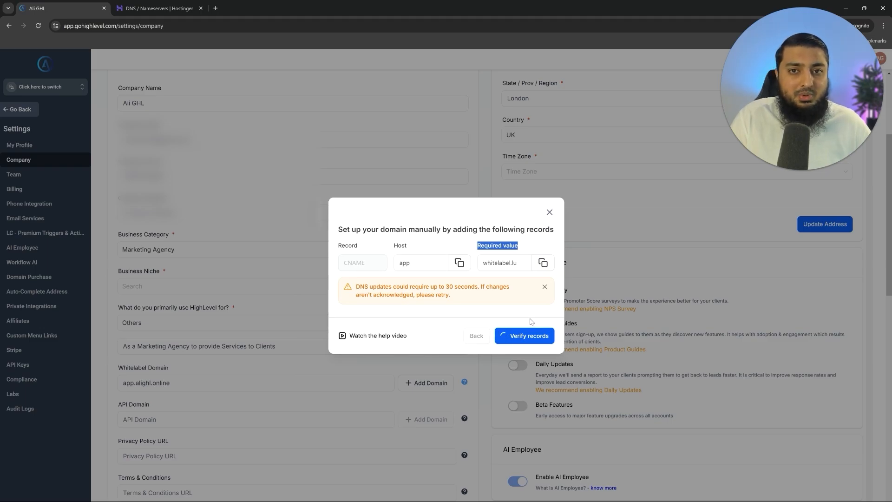
- Save the updated company settings
scroll(295, 283, down, 10)
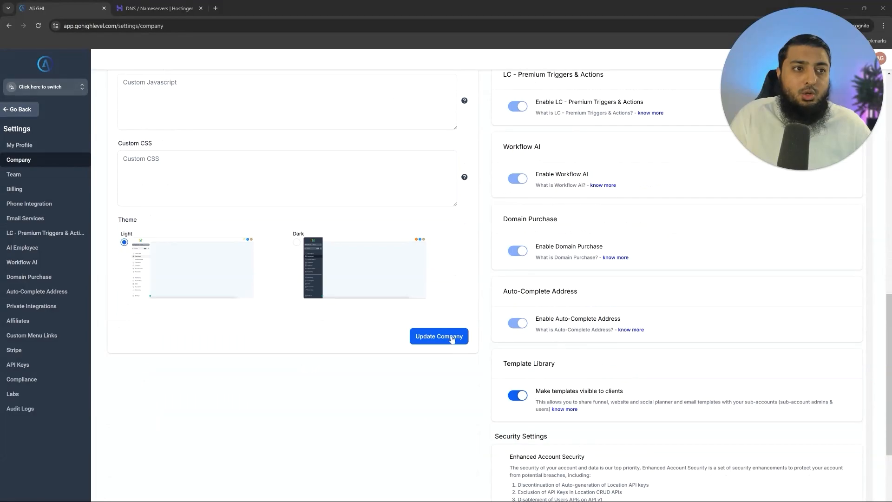
click(455, 339)
scroll(454, 338, up, 5)
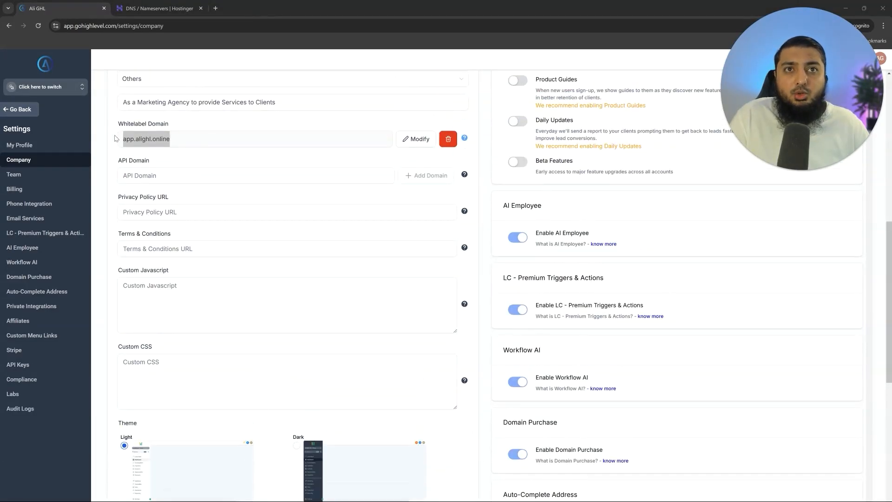
- Copy app.alighl.online and load it in a new tab to show its sign-in page
click(234, 145)
click(201, 157)
drag(179, 136, 120, 140)
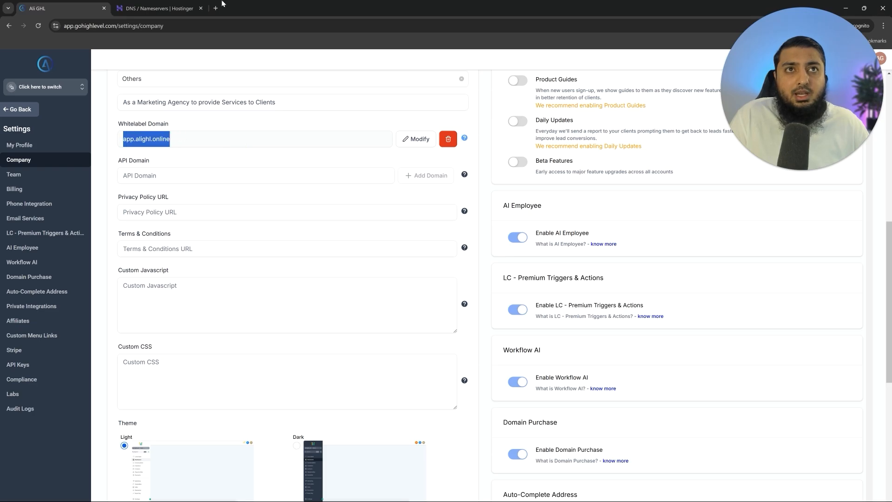
key(ctrl+c)
click(216, 8)
key(ctrl+v)
key(Return)
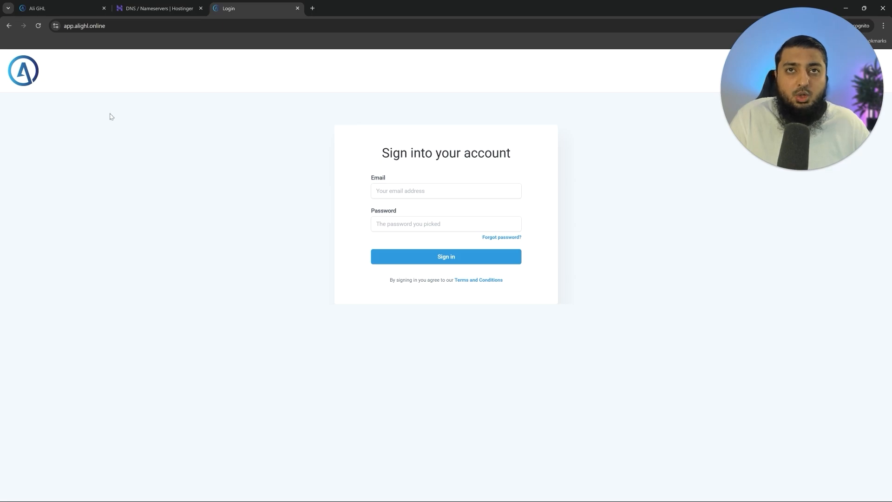
- Select the whitelabel login page's address in the address bar
drag(110, 26, 45, 27)
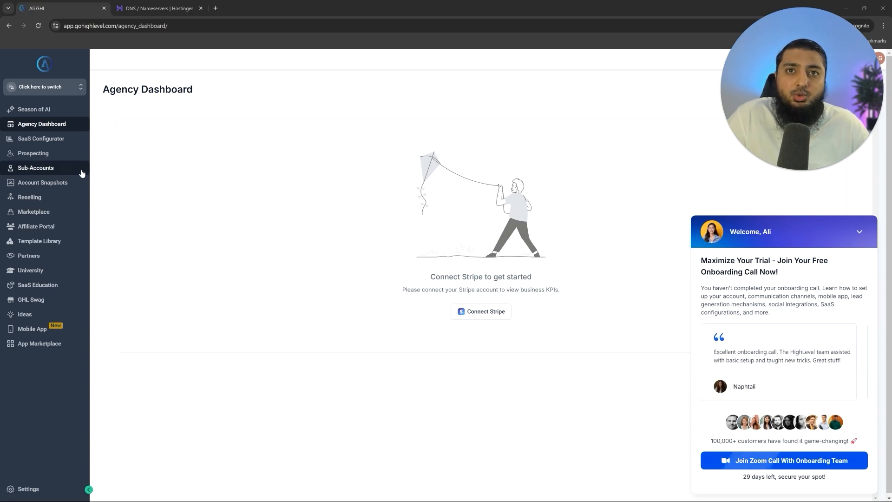
- Go to Sub-Accounts and choose Create Sub-Account to show the snapshot templates
click(23, 174)
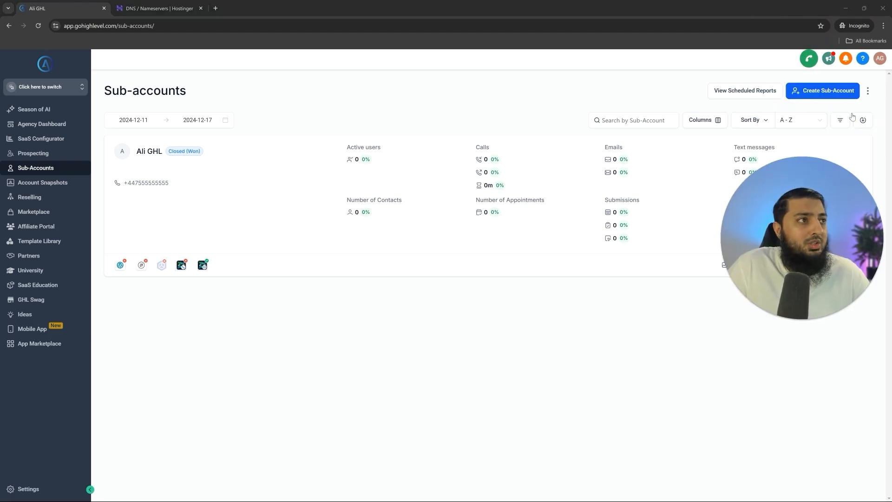
click(828, 92)
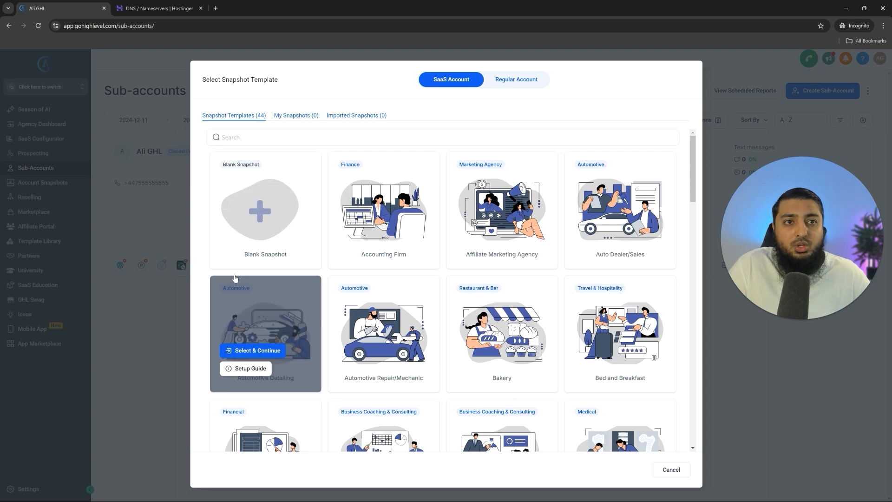
- Create the sub-account manually from the chosen snapshot, then switch into Ali GHL
click(253, 246)
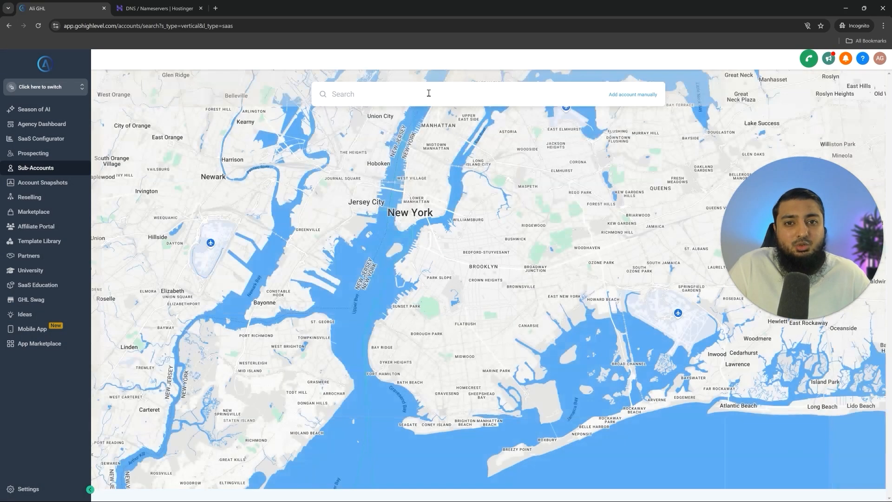
click(638, 95)
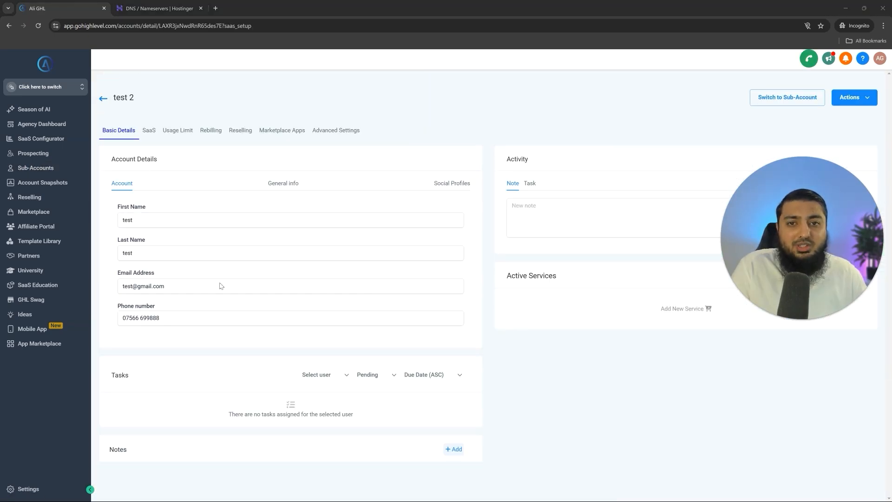
click(42, 170)
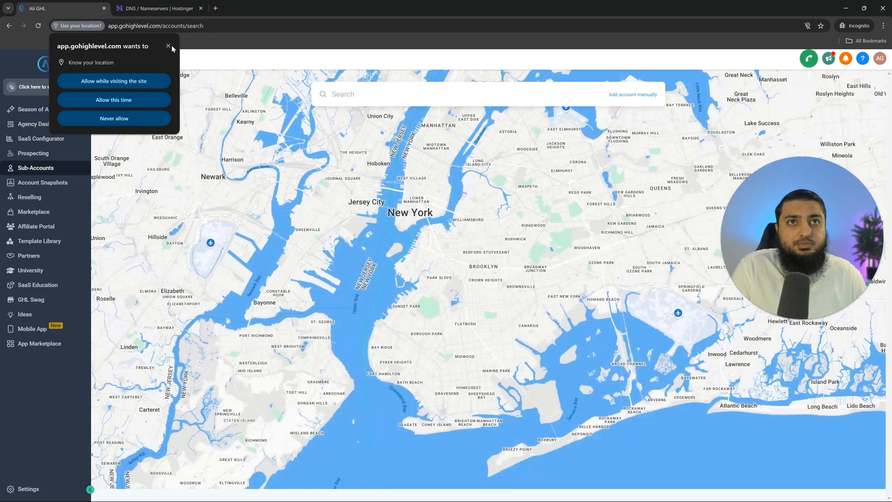
click(170, 46)
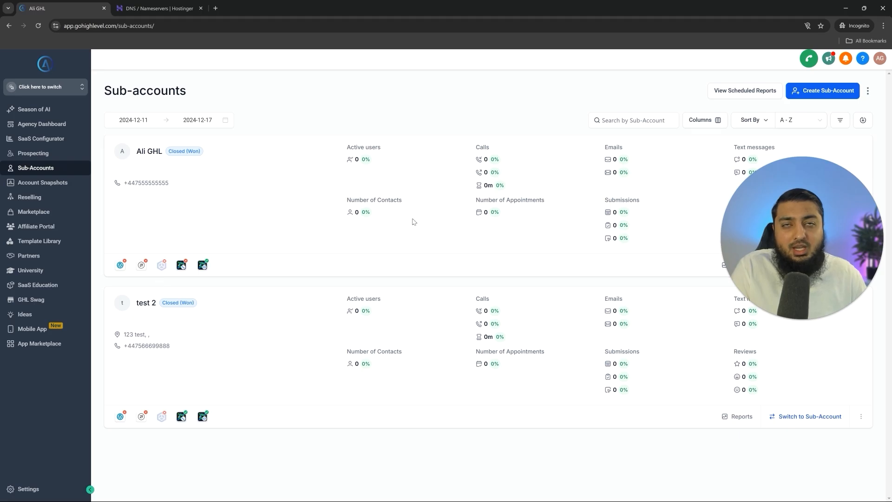
click(53, 90)
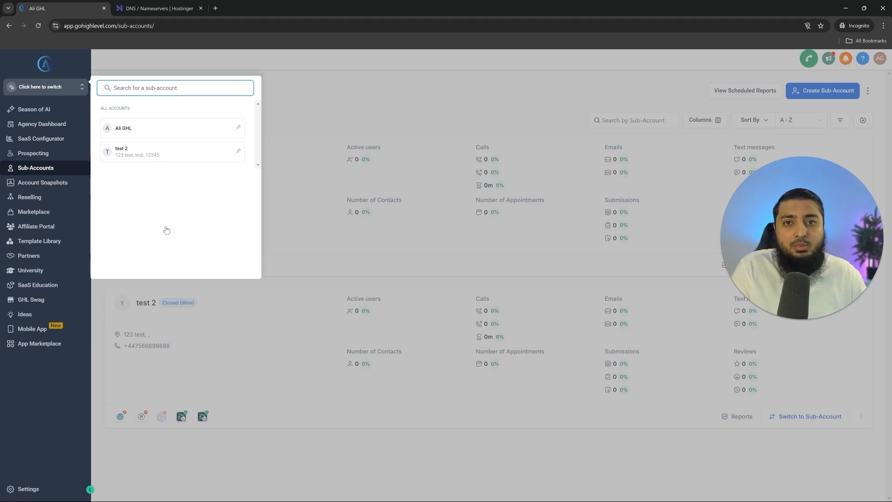
click(124, 134)
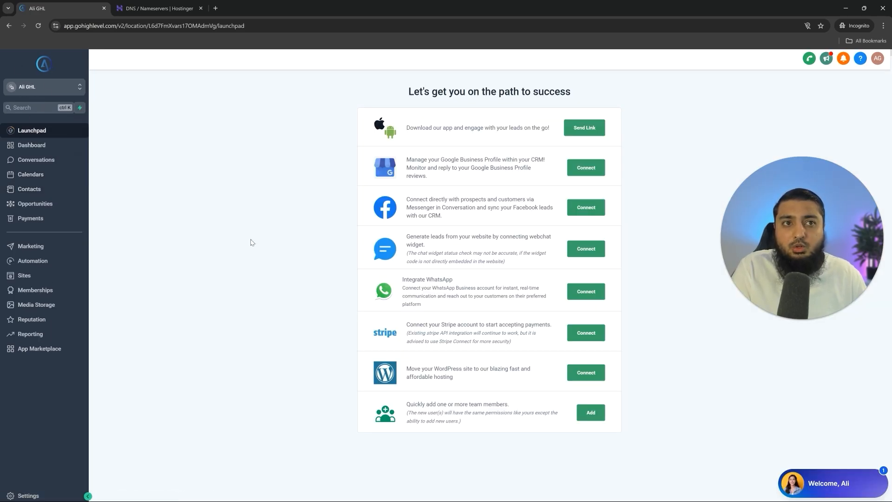
- Open the sub-account's Business Profile settings and scroll down to the General section
click(46, 500)
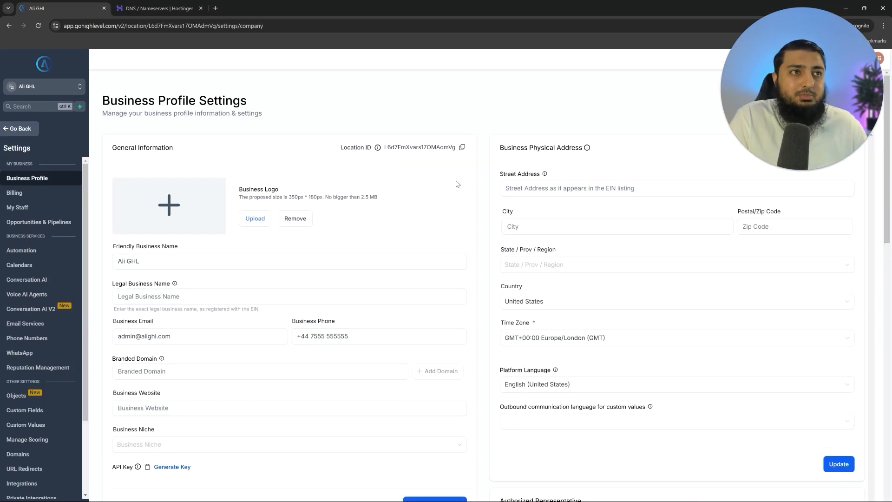
drag(113, 147, 188, 149)
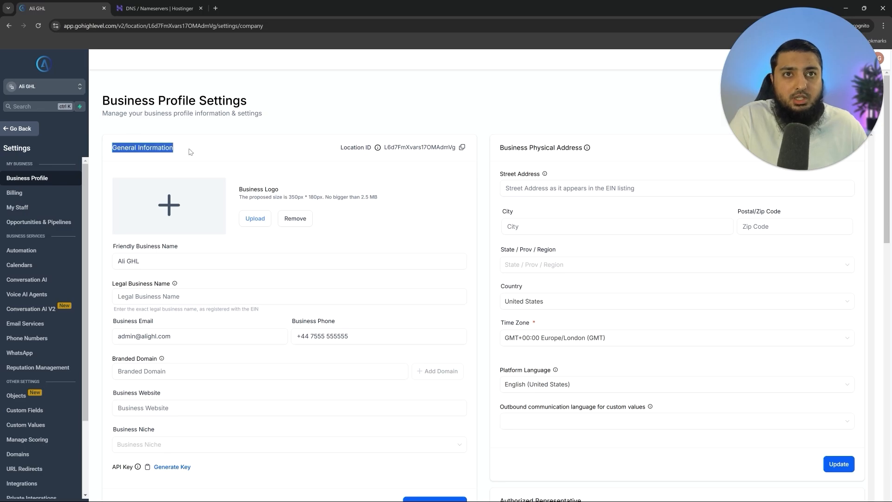
drag(505, 148, 600, 148)
scroll(232, 304, down, 4)
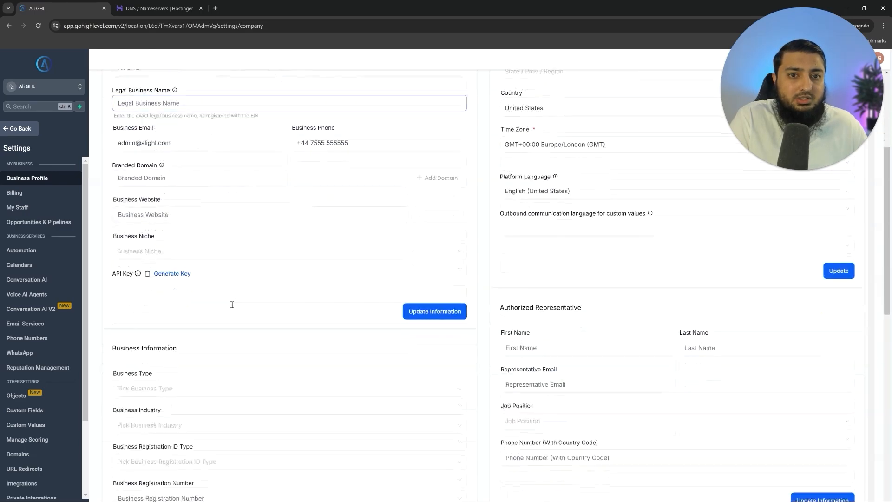
drag(130, 338, 226, 346)
click(514, 297)
drag(514, 297, 599, 308)
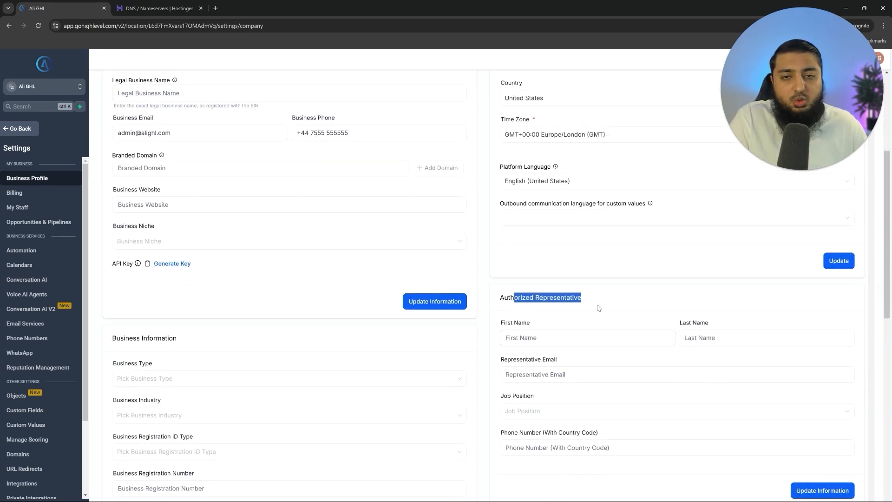
scroll(599, 308, down, 5)
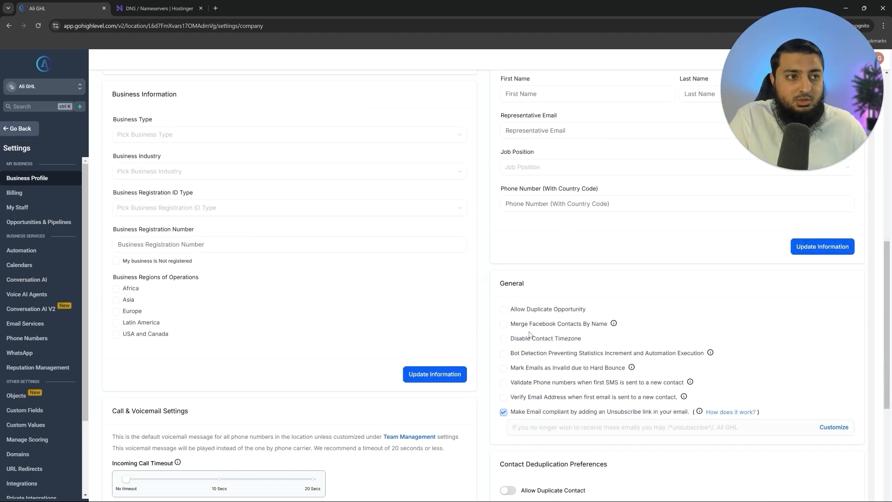
- Enable Verify Email Address, Validate Phone numbers and Mark Emails as Invalid due to Hard Bounce
click(505, 398)
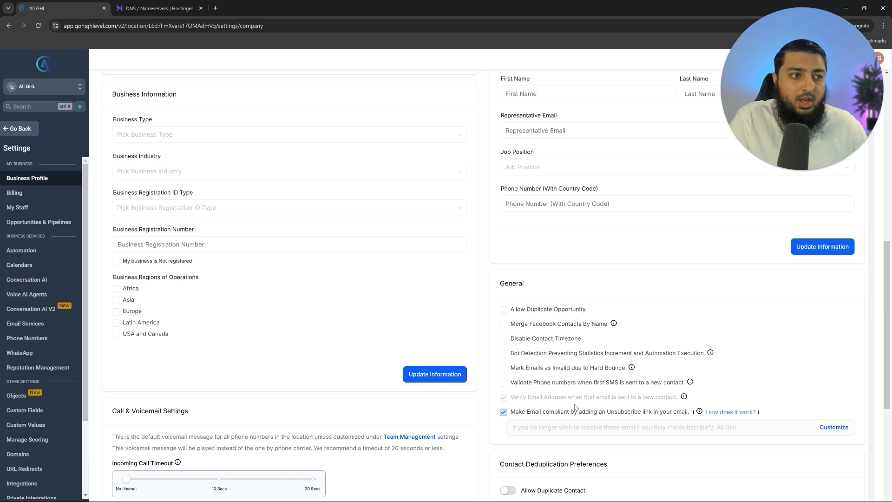
click(504, 384)
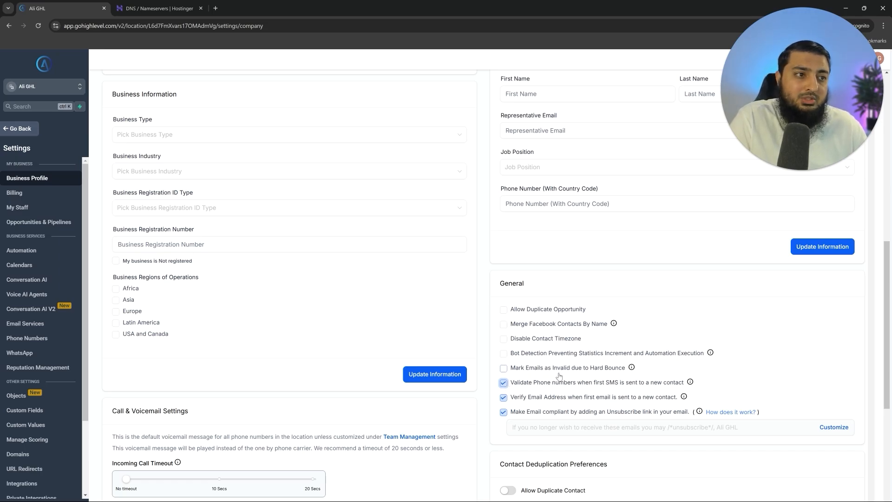
click(503, 368)
scroll(503, 368, down, 6)
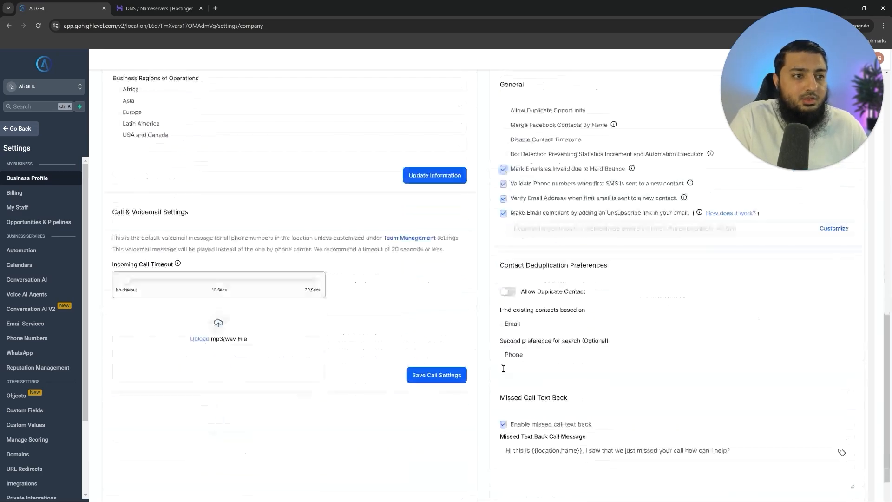
drag(501, 319, 573, 319)
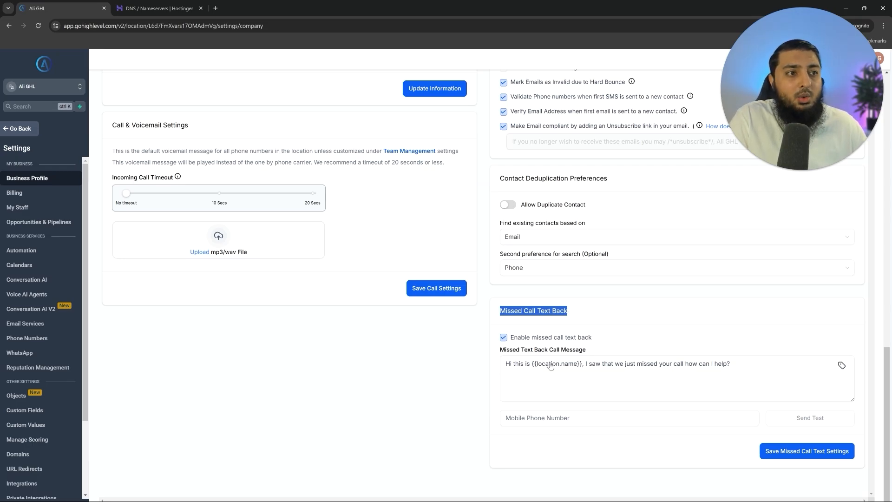
click(543, 381)
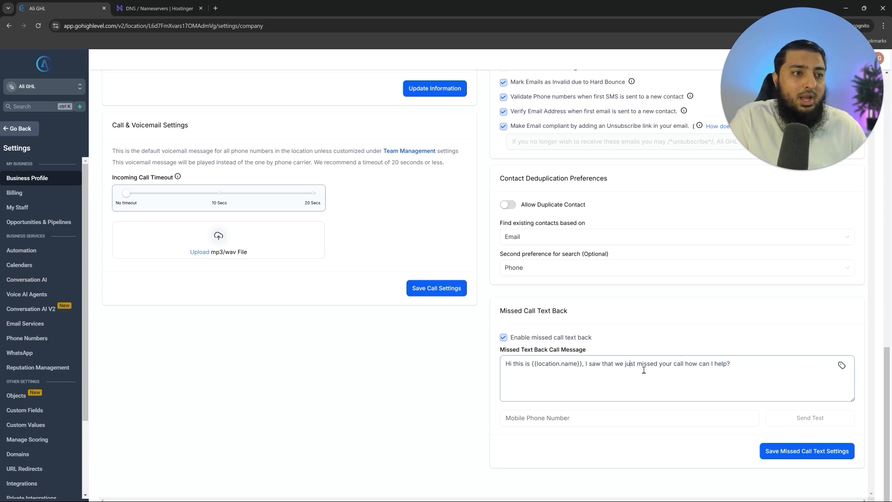
drag(630, 365, 719, 367)
click(408, 359)
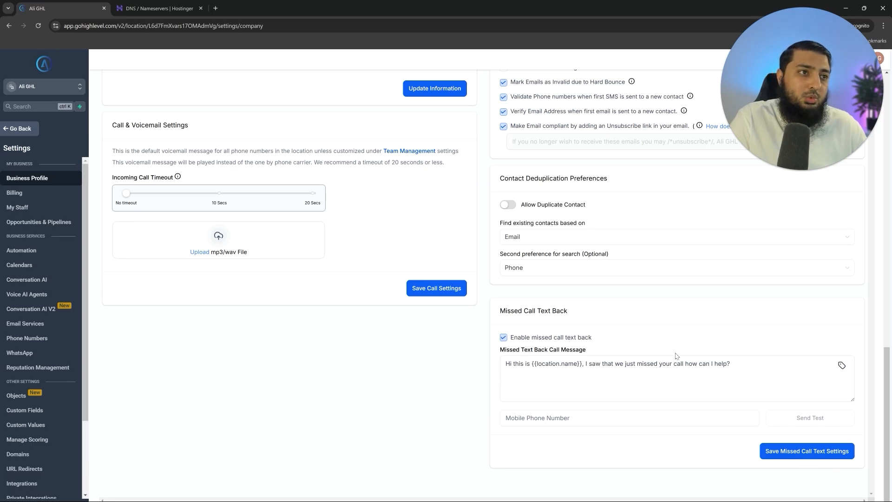
scroll(705, 366, up, 5)
scroll(705, 367, up, 4)
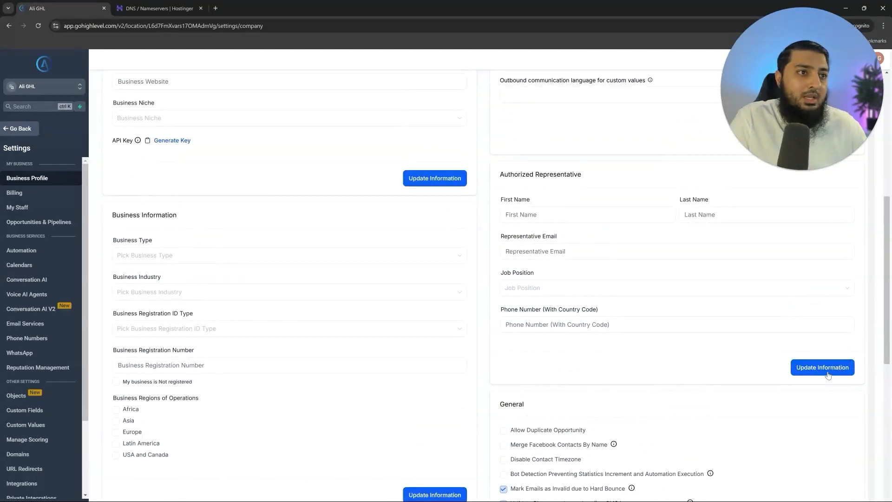
scroll(359, 392, down, 6)
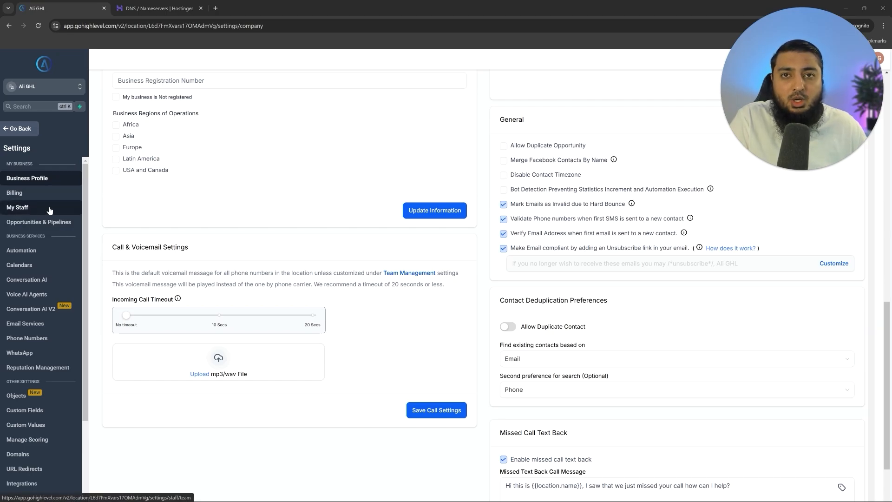
click(33, 213)
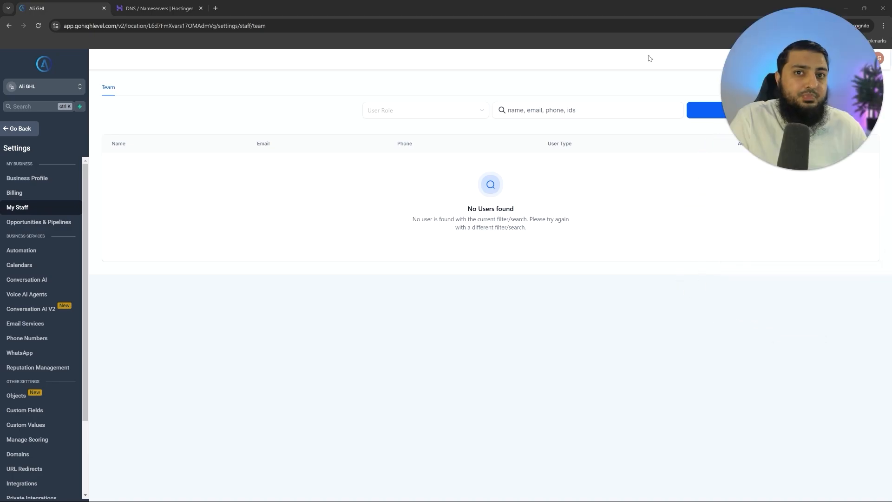
- Open Email Services and begin adding a dedicated email sending domain
scroll(58, 387, down, 2)
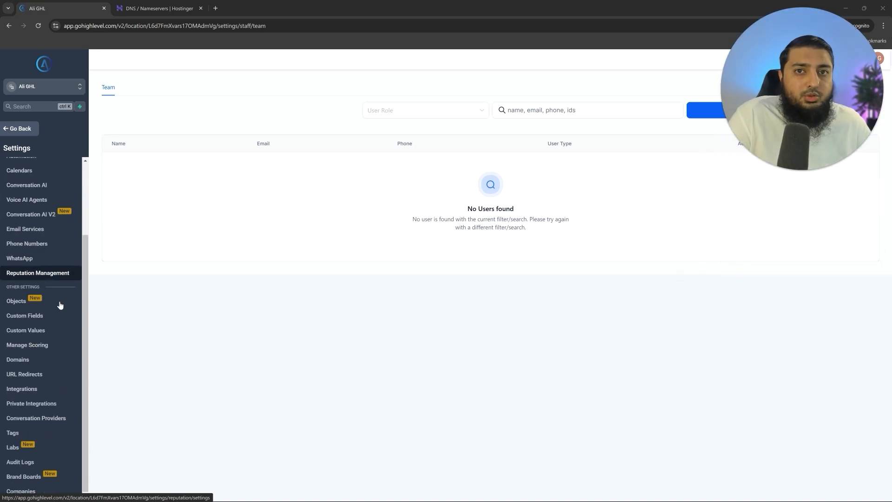
click(37, 232)
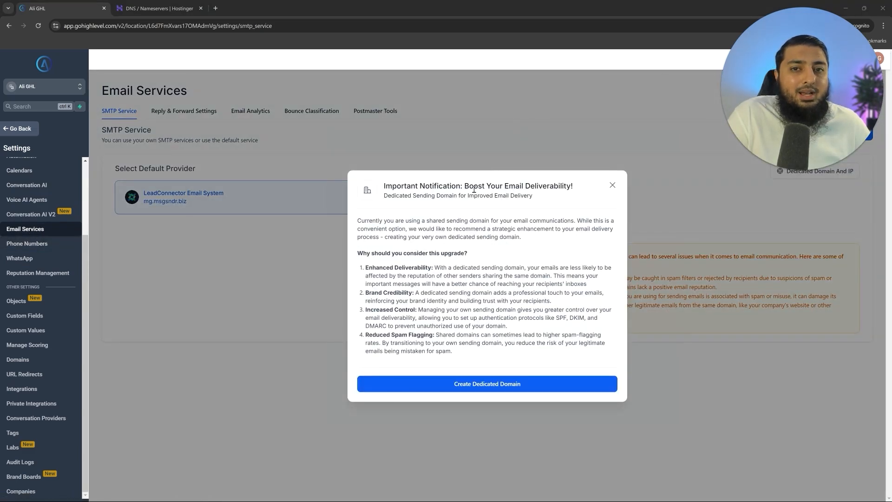
click(497, 387)
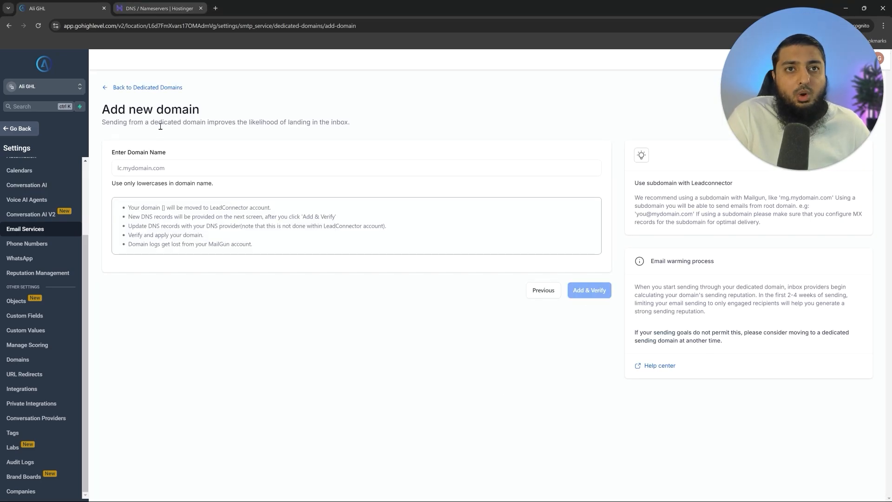
- Enter mail.alighl.online in the Enter Domain Name field
click(170, 165)
text(mail@al)
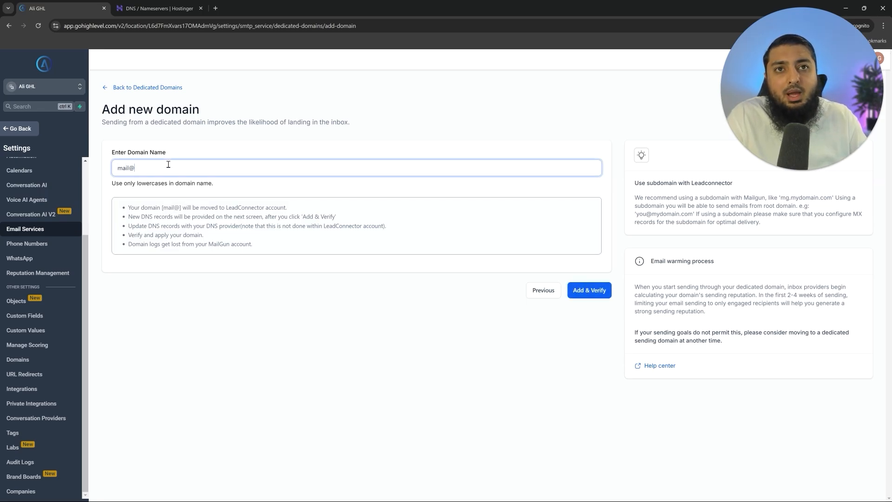
key(BackSpace)
key(BackSpace)
key(BackSpace)
text(.alig)
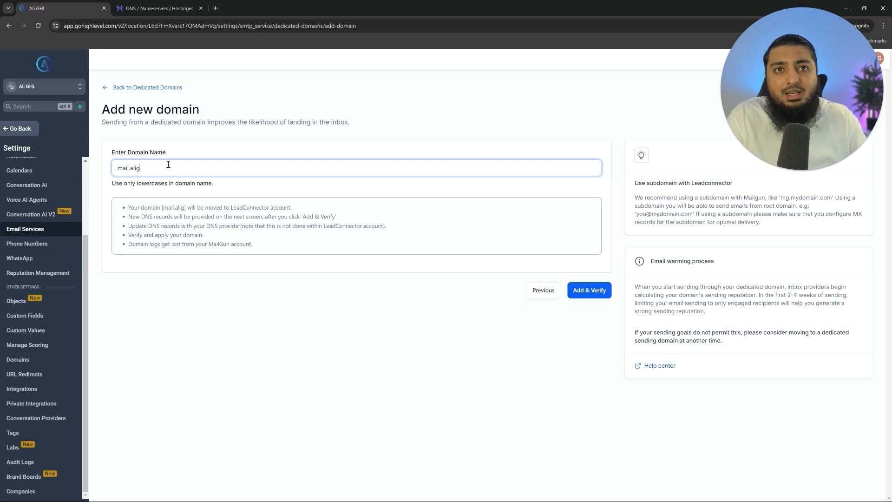
text(hl.online)
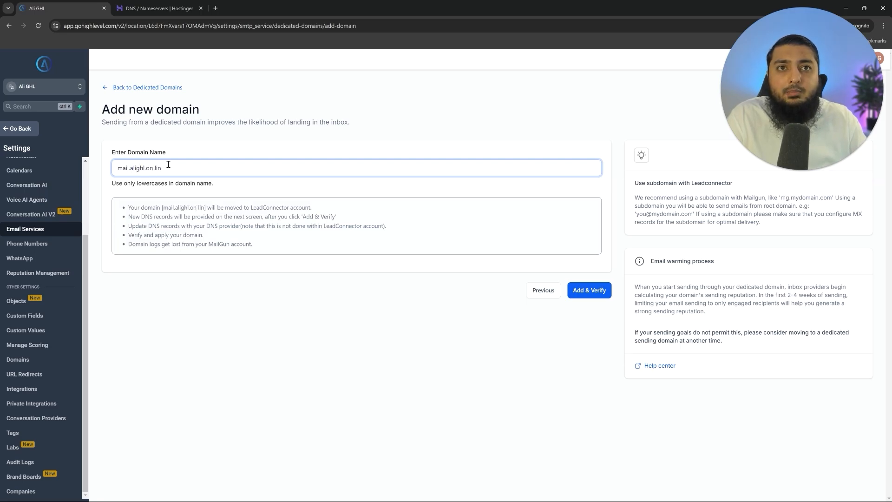
drag(164, 168, 130, 169)
click(143, 174)
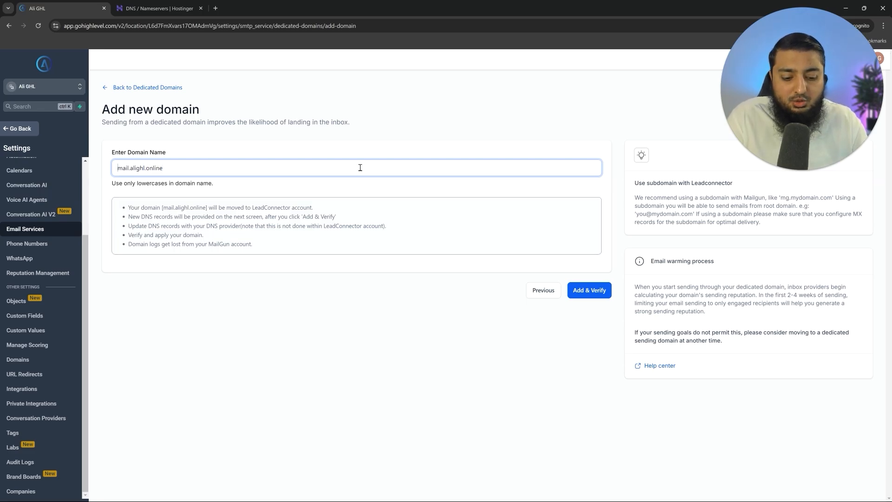
- Try support@ and info@ prefixes, revert to plain mail.alighl.online, and submit it for Add & Verify
key(Left)
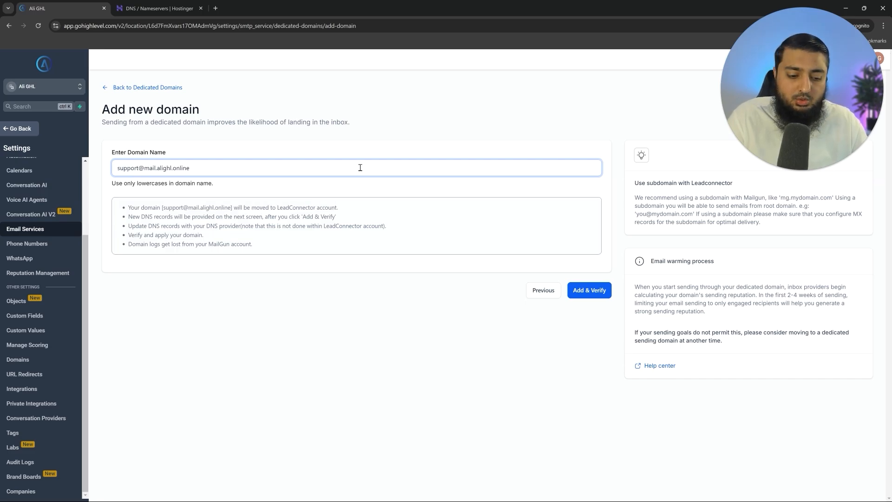
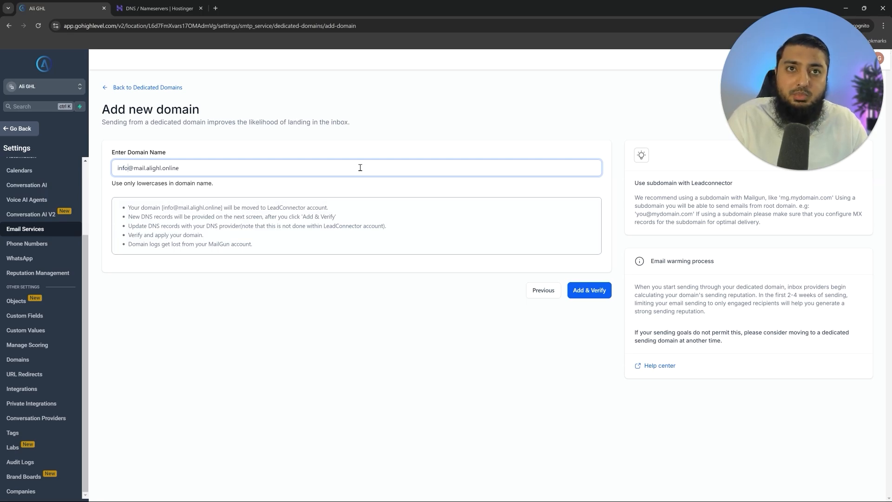
drag(167, 168, 107, 177)
click(119, 175)
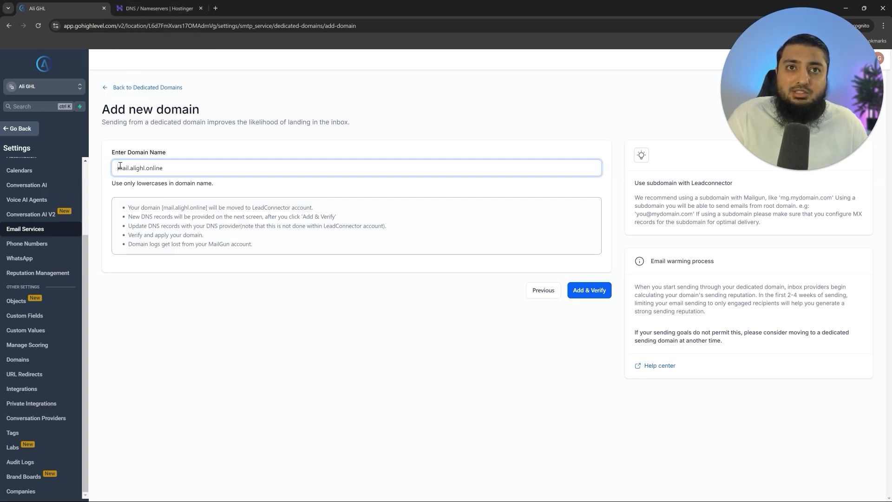
drag(120, 168, 243, 169)
click(244, 168)
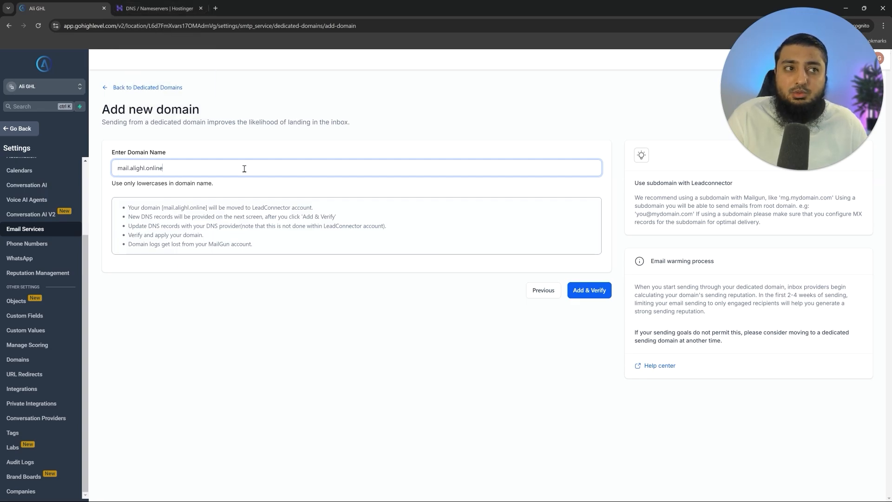
click(594, 295)
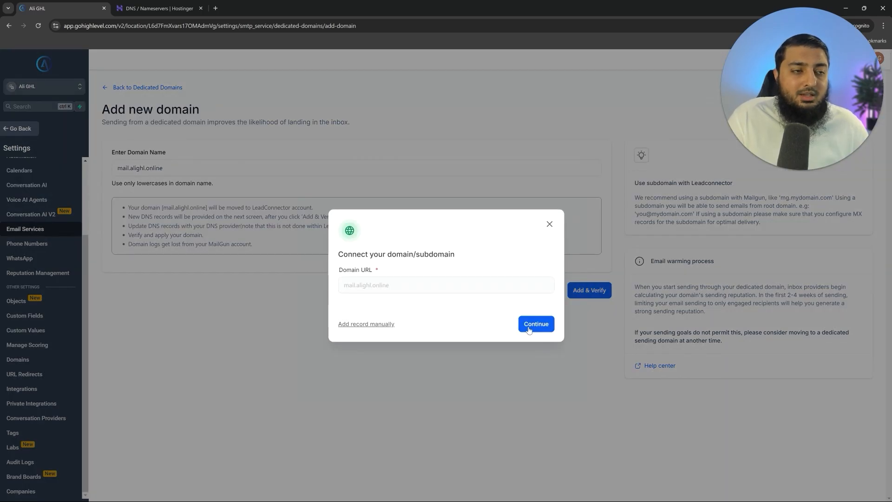
- Display the five Mailgun records for mail.alighl.online, check the MX value, then go to Hostinger DNS
click(529, 324)
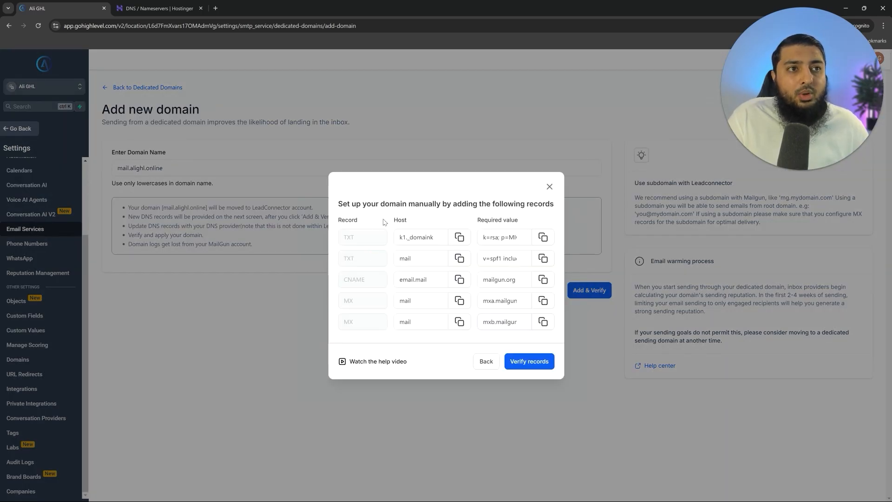
drag(342, 205, 511, 301)
click(516, 303)
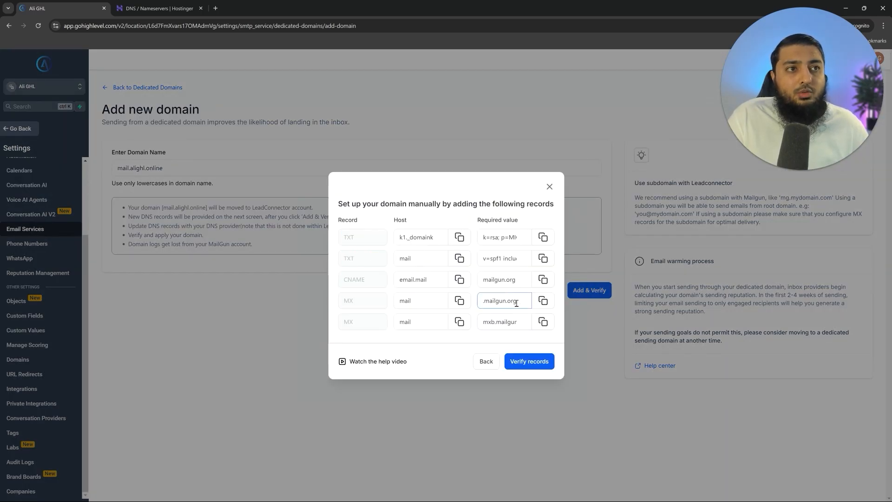
click(469, 222)
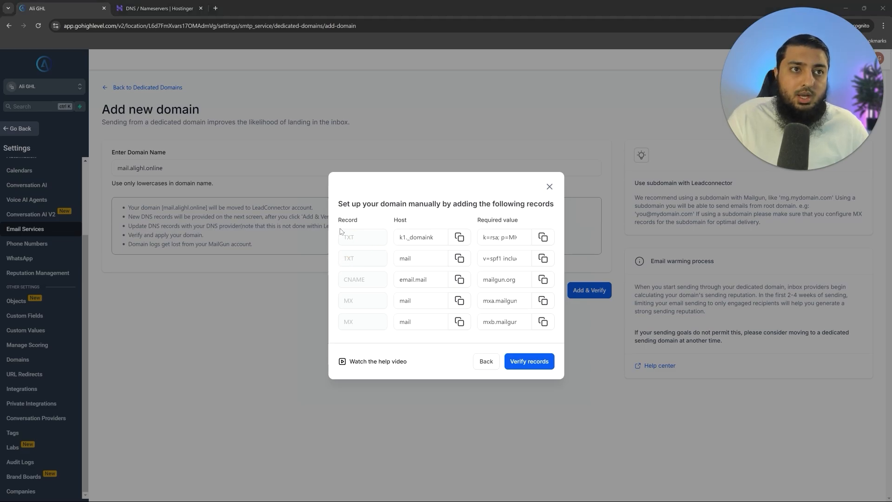
click(179, 4)
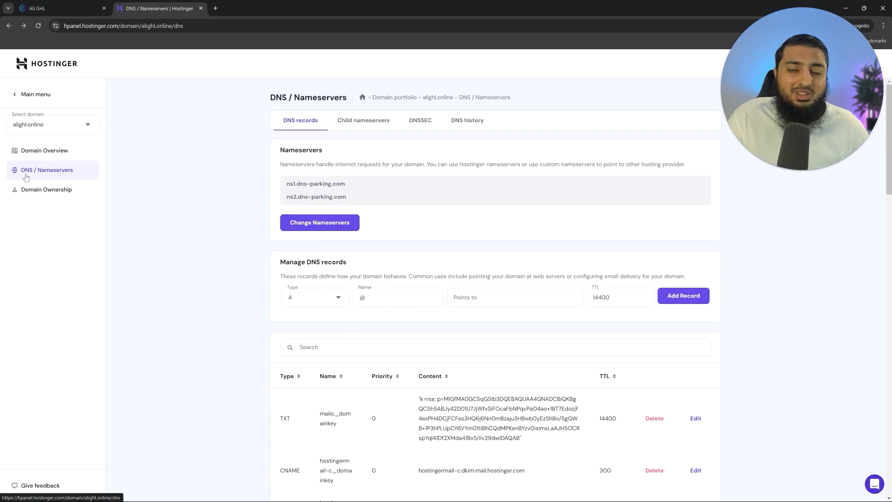
- Start a new Hostinger TXT record named k1._domainkey.mail
click(304, 302)
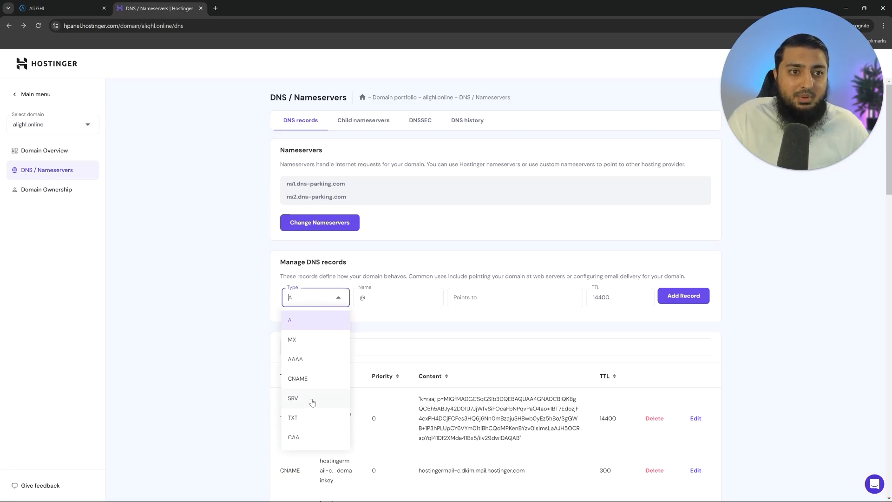
click(306, 420)
click(55, 8)
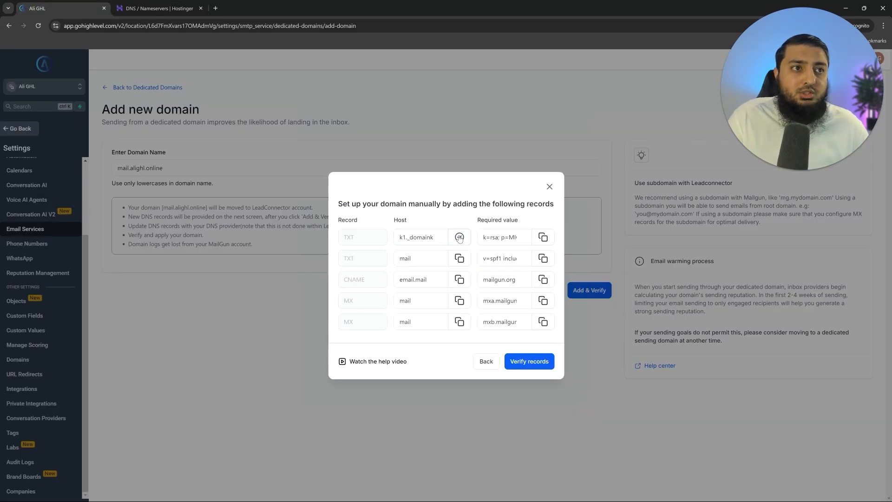
click(158, 8)
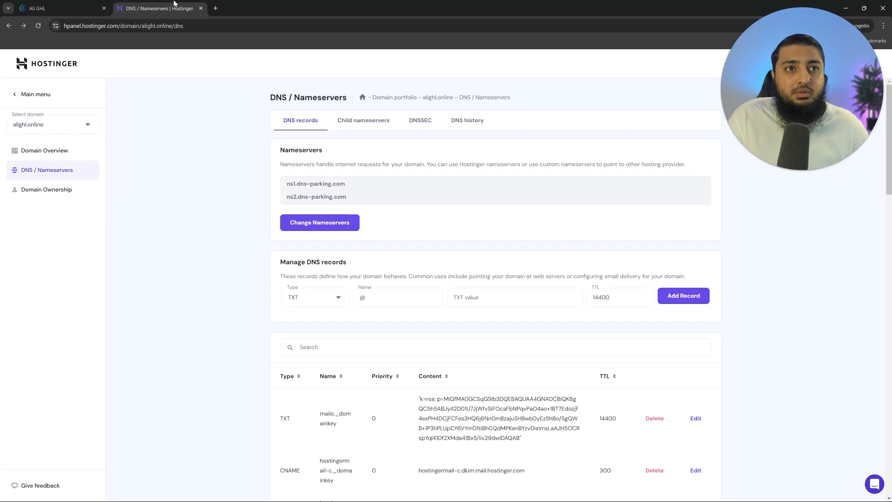
click(365, 298)
double_click(364, 298)
text(k1._domainkey.mail)
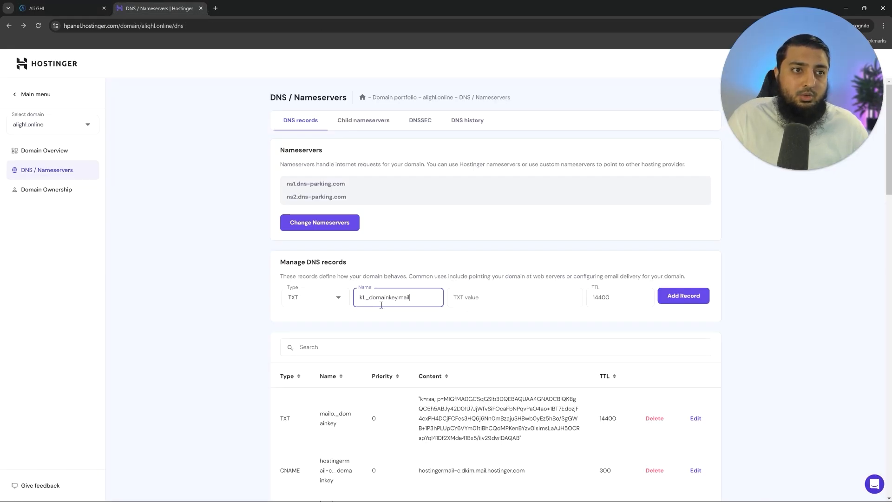
- Paste the DKIM key as its value, add the record, and verify records in HighLevel
click(74, 4)
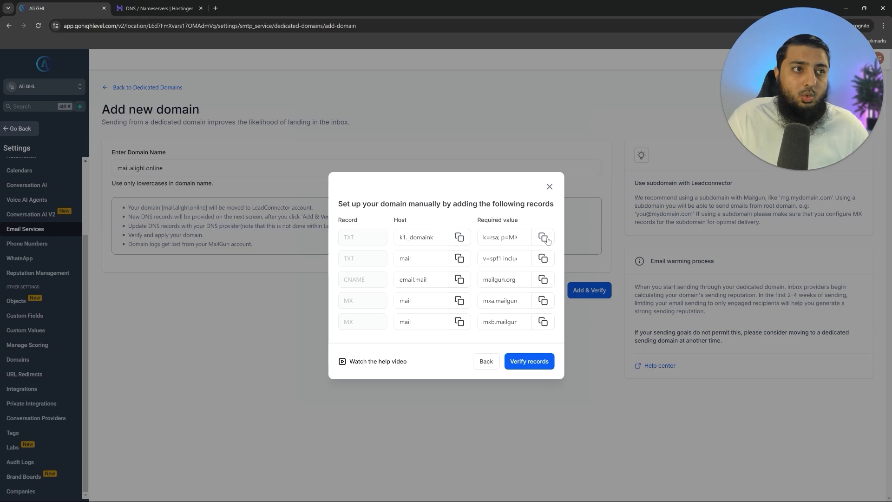
click(182, 4)
click(517, 300)
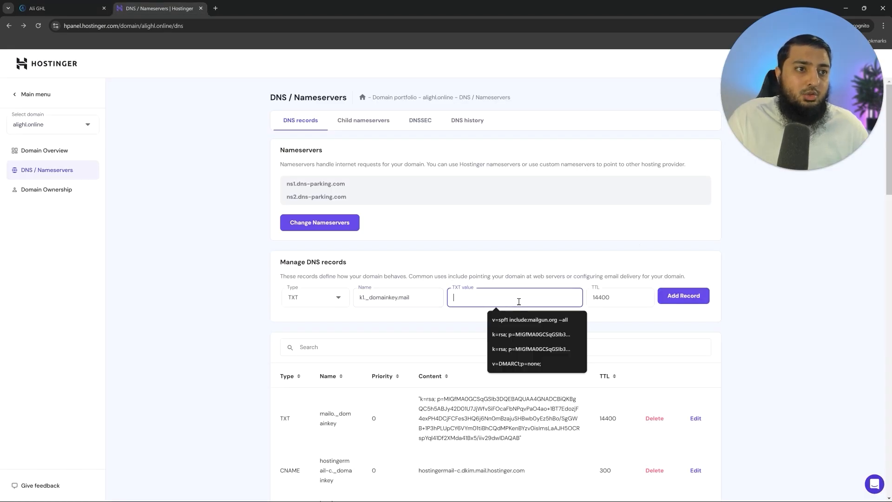
key(ctrl+v)
click(683, 296)
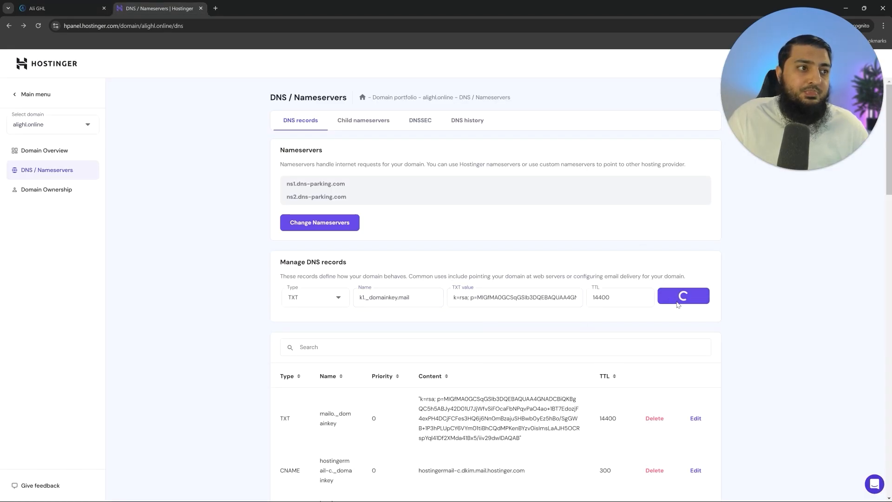
click(23, 7)
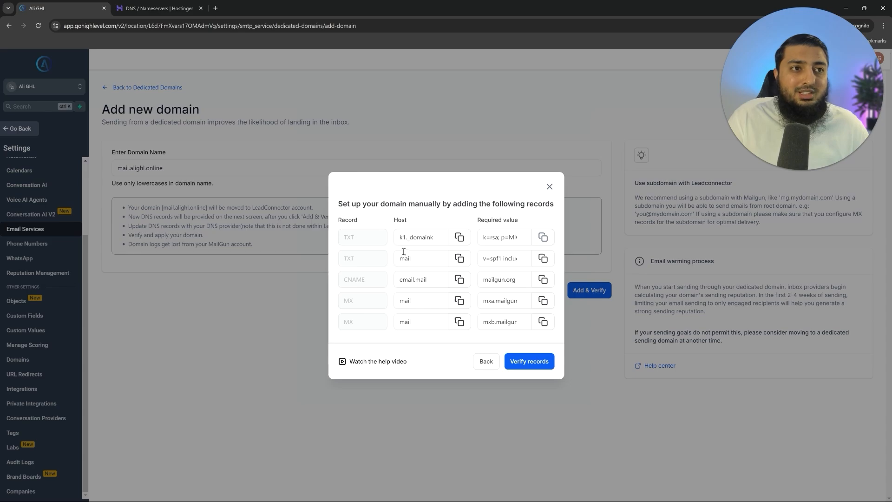
click(434, 322)
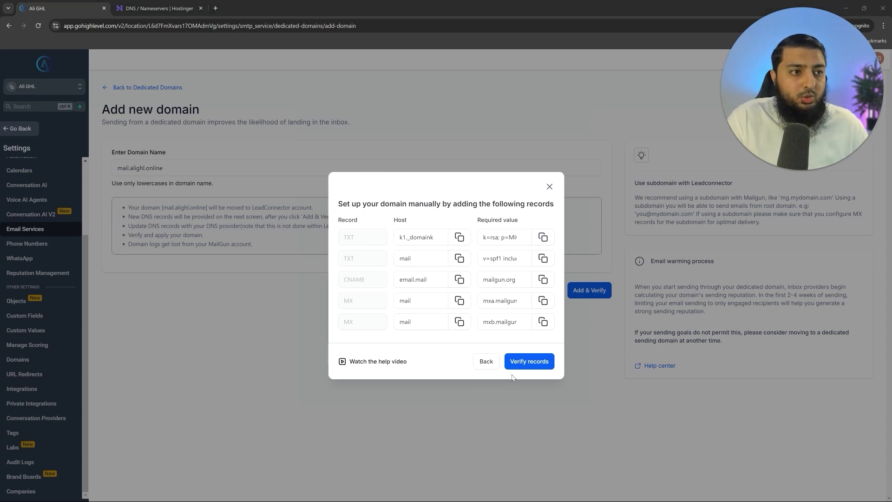
click(528, 362)
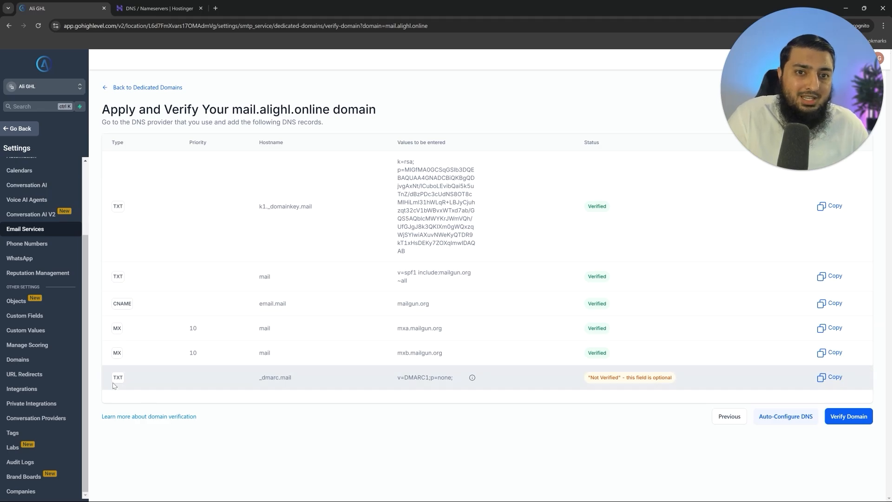
- Start a Hostinger TXT record named _dmarc.mail, copied from HighLevel's verification page
click(158, 8)
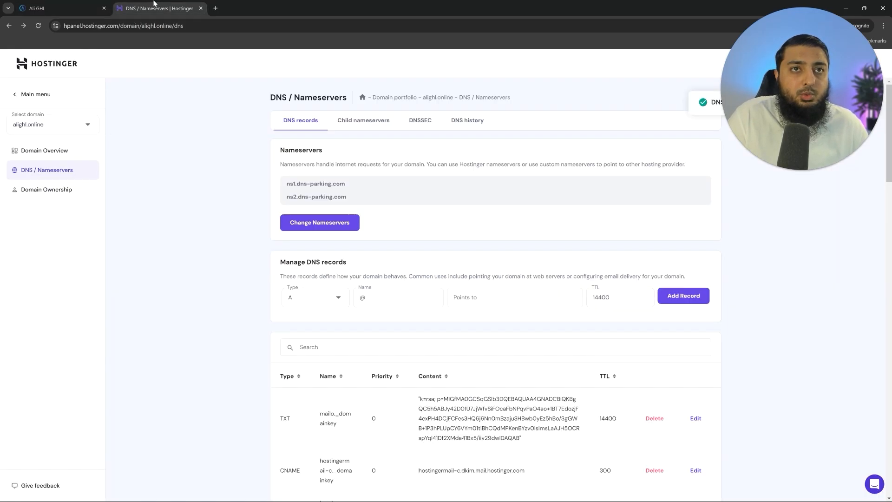
click(317, 303)
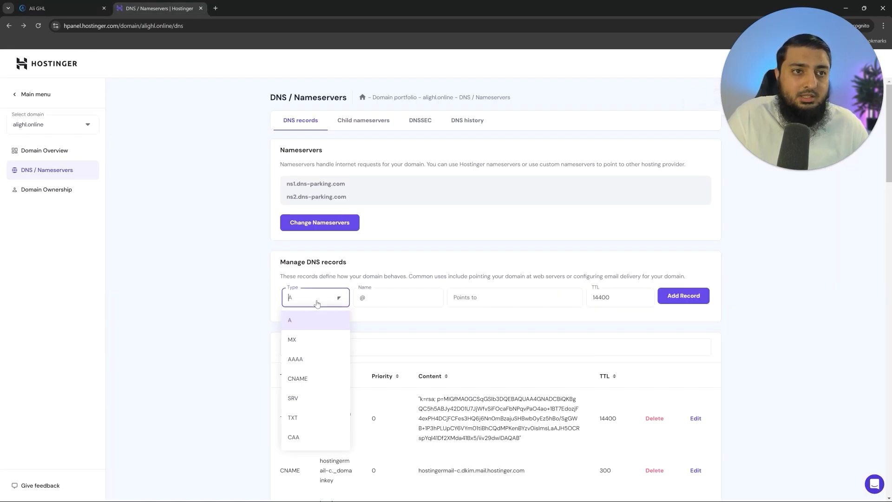
click(303, 417)
click(34, 8)
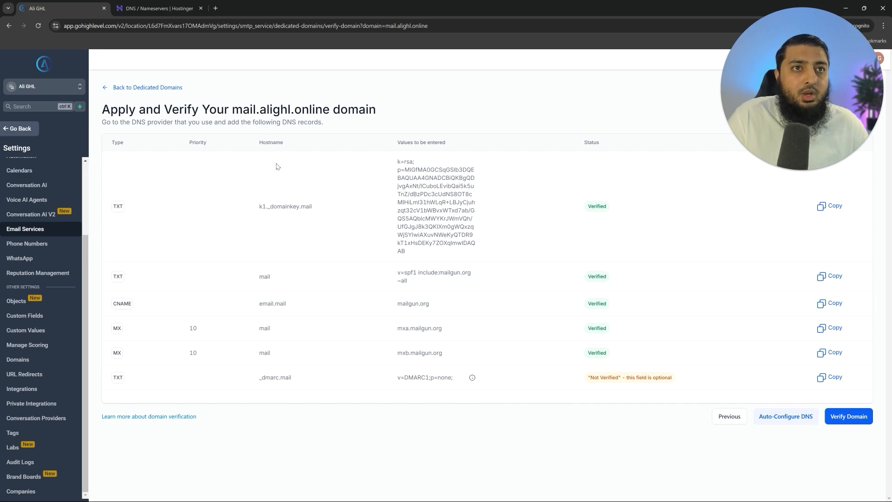
drag(255, 378, 302, 381)
key(ctrl+c)
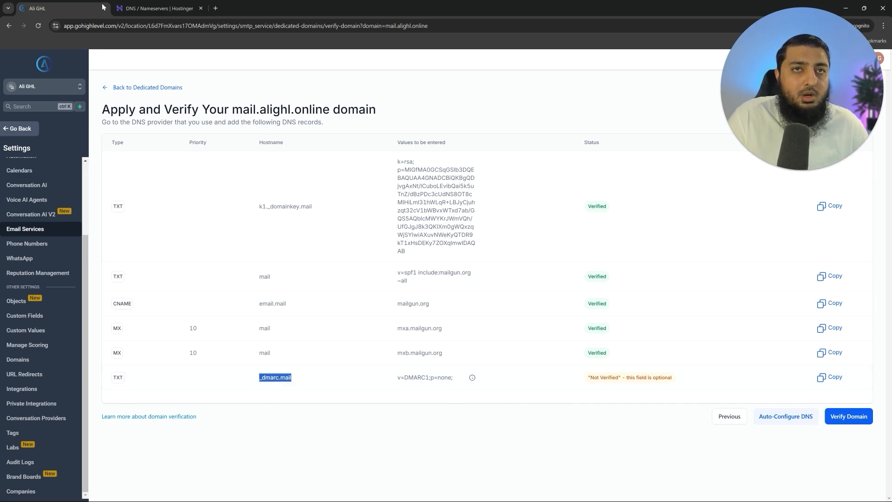
click(139, 5)
drag(405, 301, 300, 305)
key(ctrl+v)
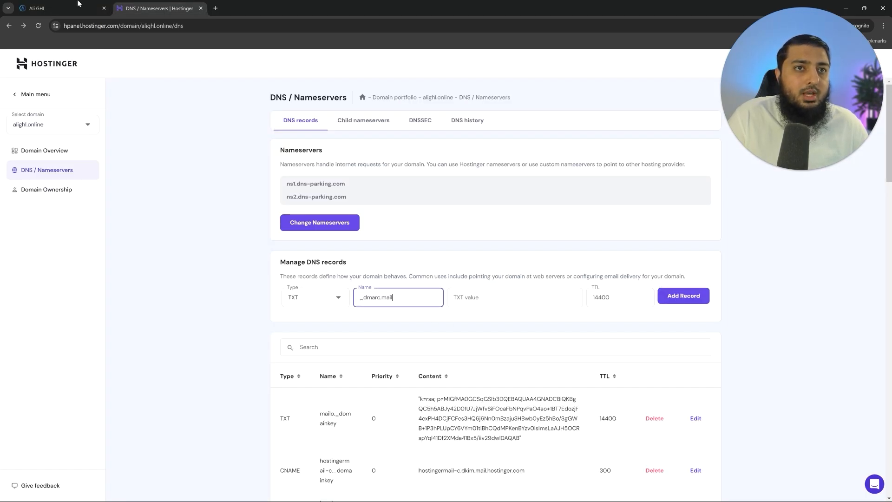
- Give it the value v=DMARC1;p=none;, add the record, and re-verify mail.alighl.online
click(78, 4)
drag(397, 378, 453, 378)
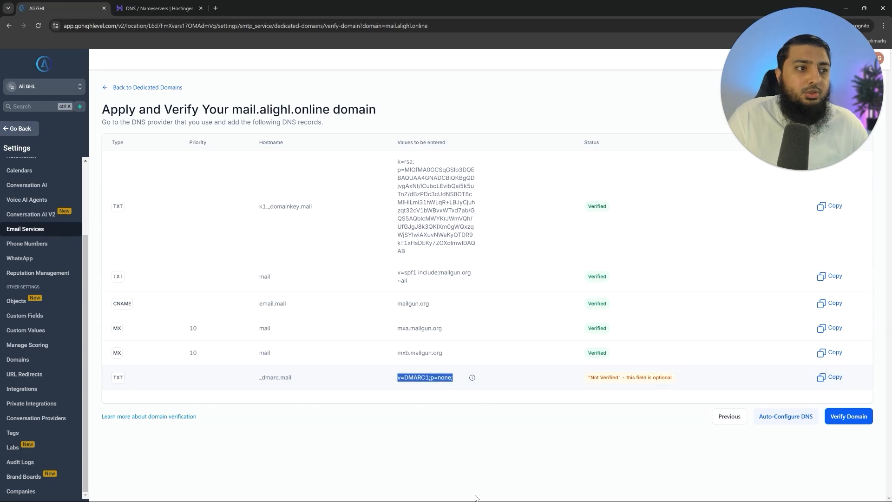
key(ctrl+c)
click(156, 8)
click(514, 297)
key(ctrl+v)
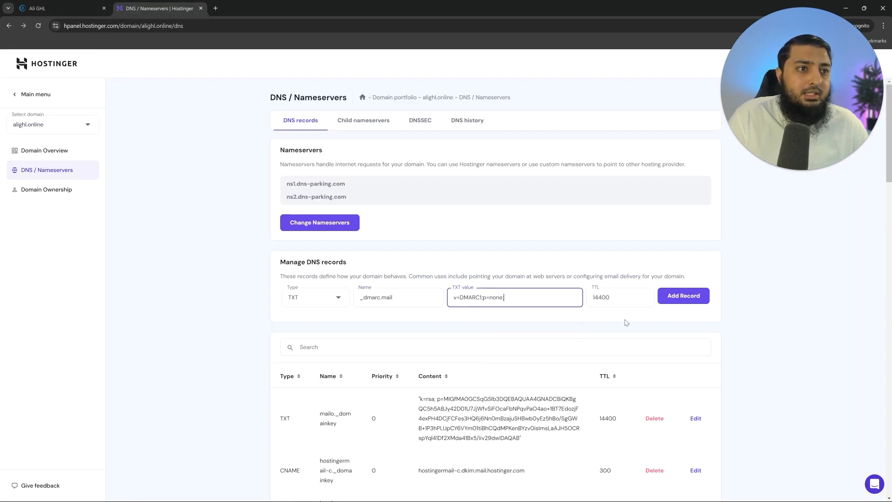
click(684, 297)
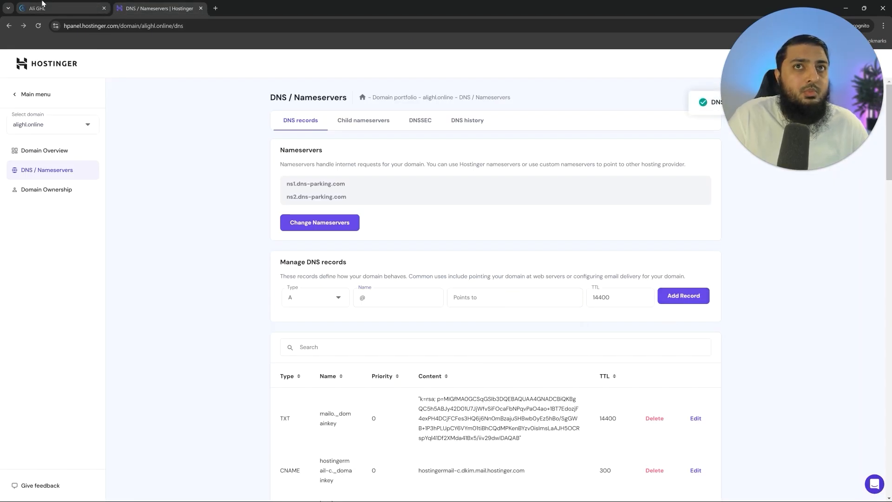
click(42, 3)
click(850, 416)
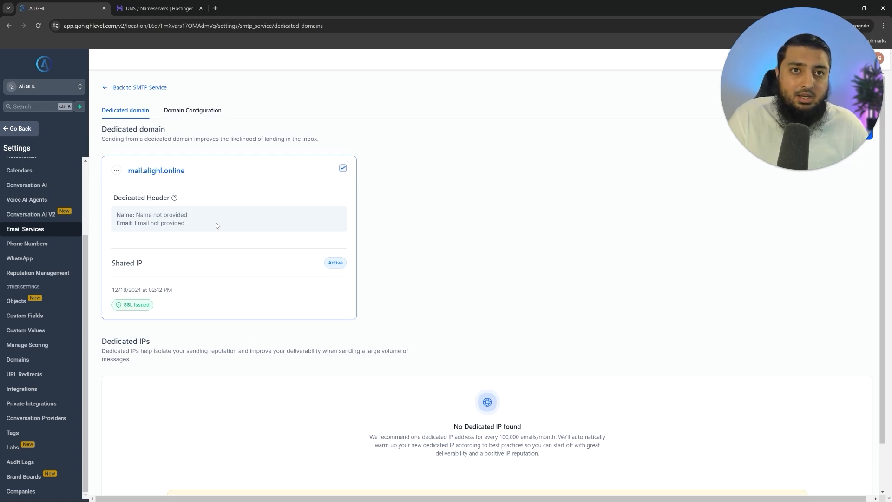
- Save a dedicated header for mail.alighl.online with the sender's name and a mail. subdomain From address
click(116, 170)
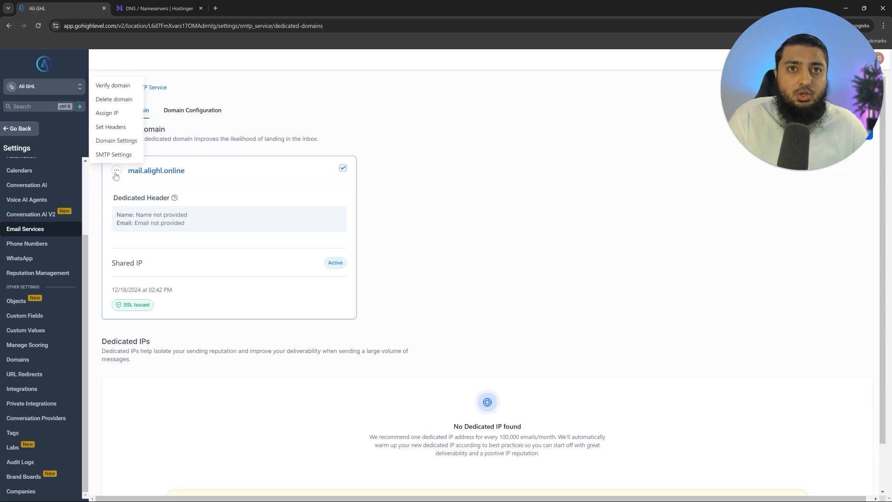
click(111, 127)
click(425, 280)
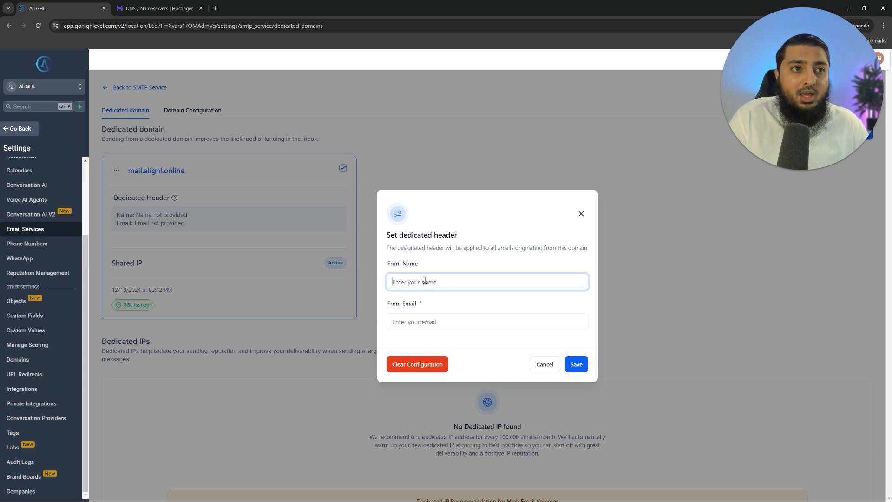
key(ctrl+v)
key(Tab)
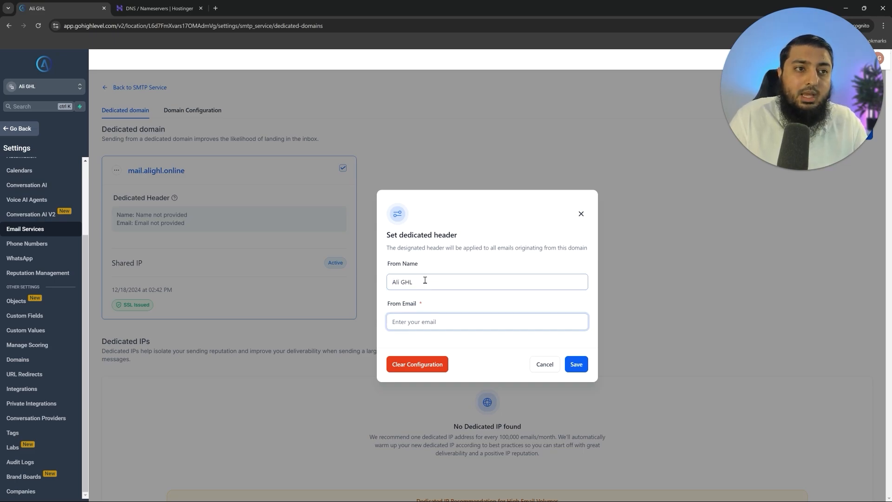
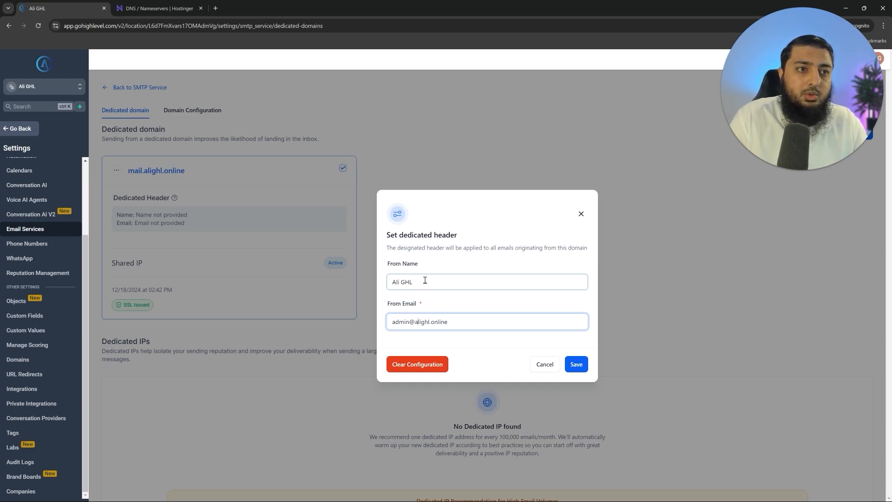
text(mail.)
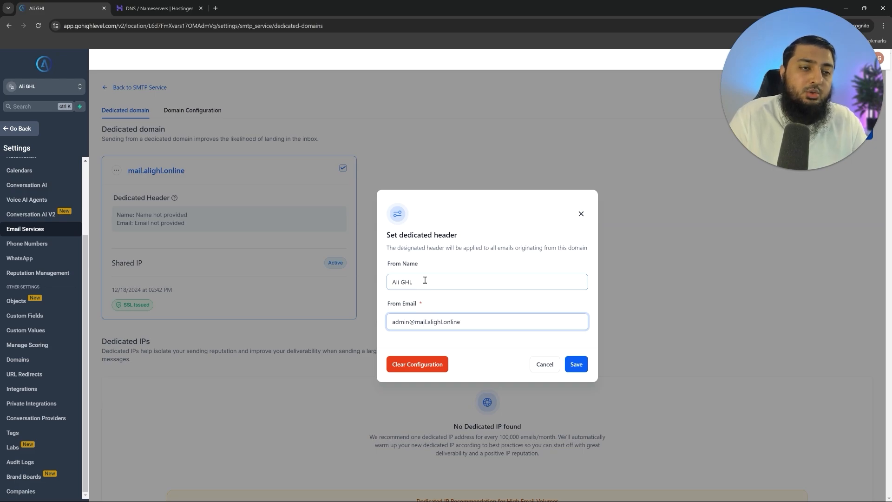
drag(473, 321, 414, 322)
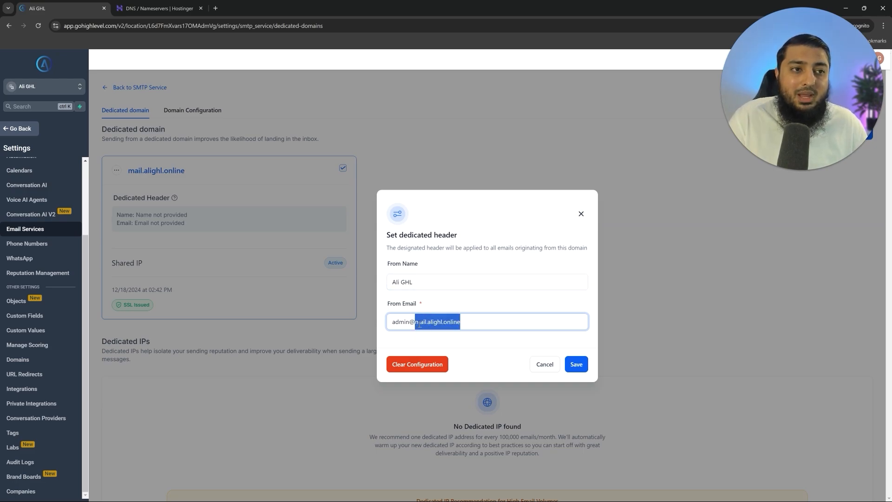
click(577, 365)
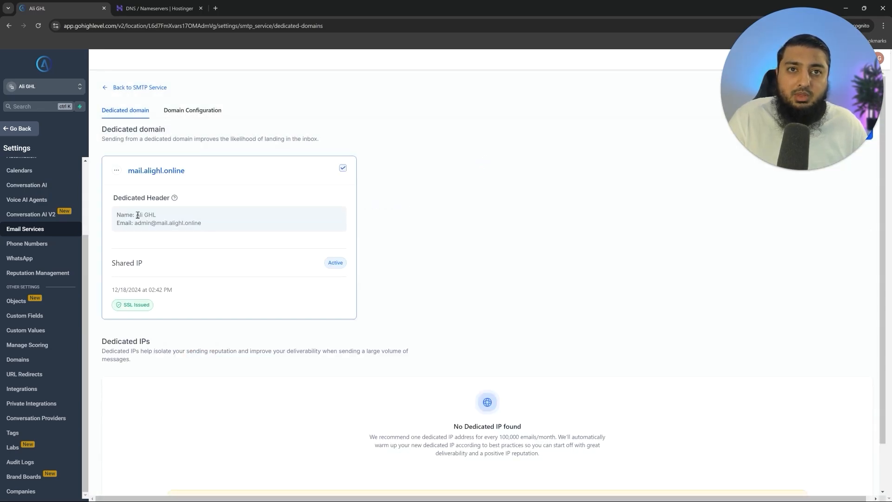
- Review the saved sender name and the domain's action options
drag(138, 215, 165, 216)
click(160, 216)
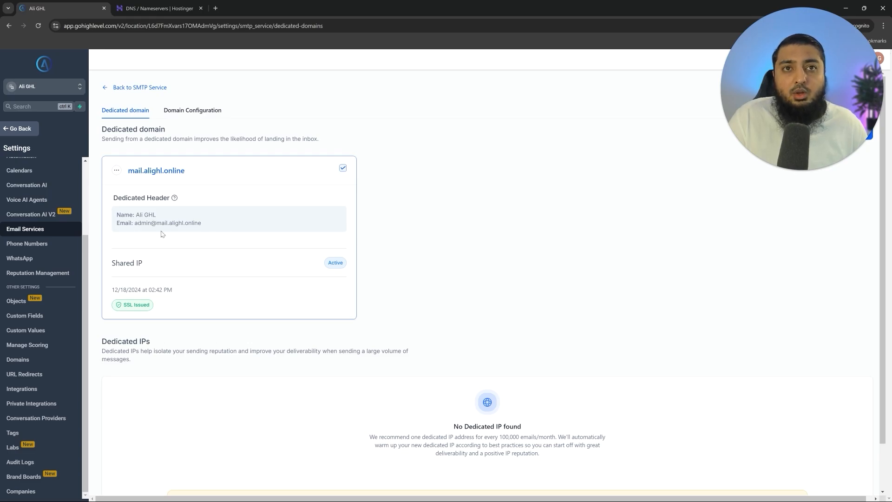
click(117, 170)
click(284, 205)
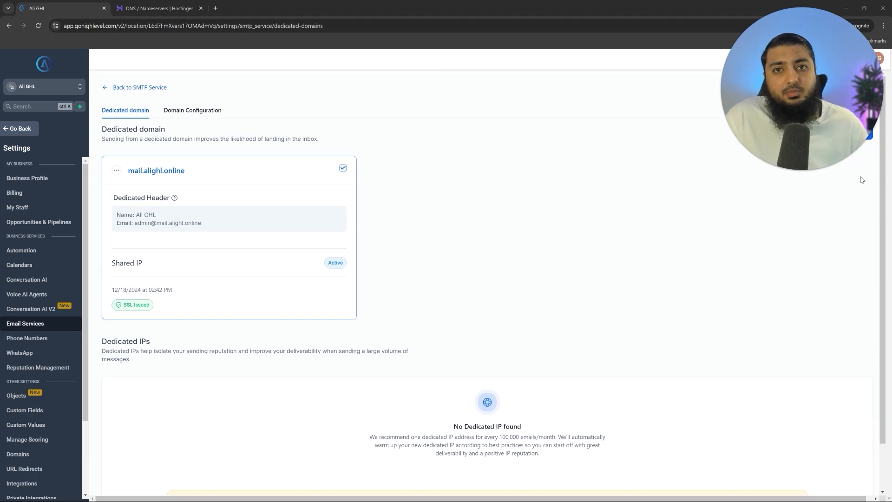
scroll(46, 279, down, 2)
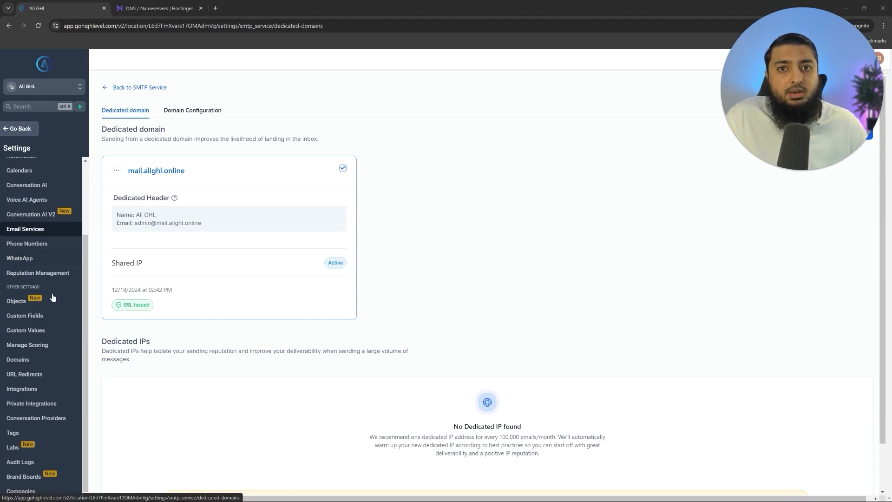
click(20, 358)
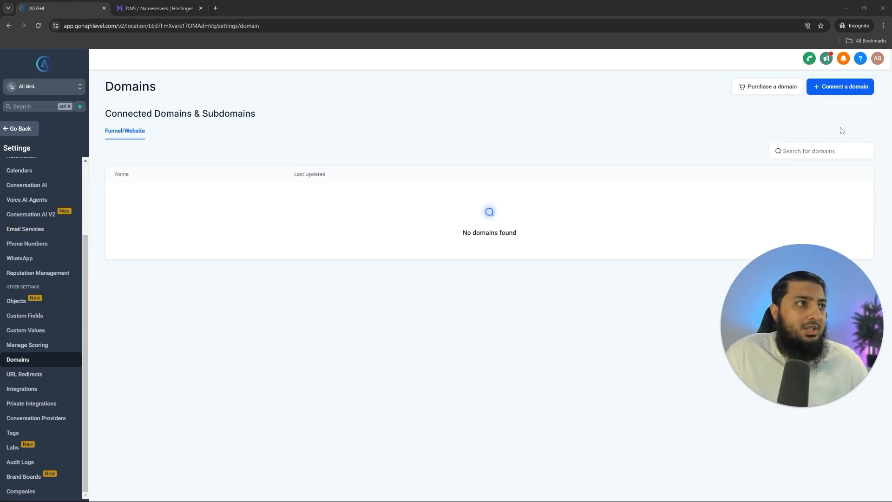
click(858, 87)
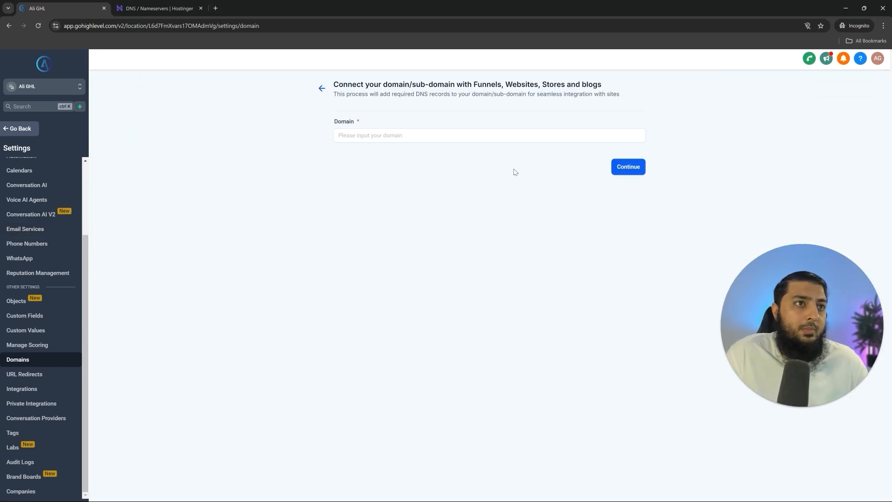
click(403, 139)
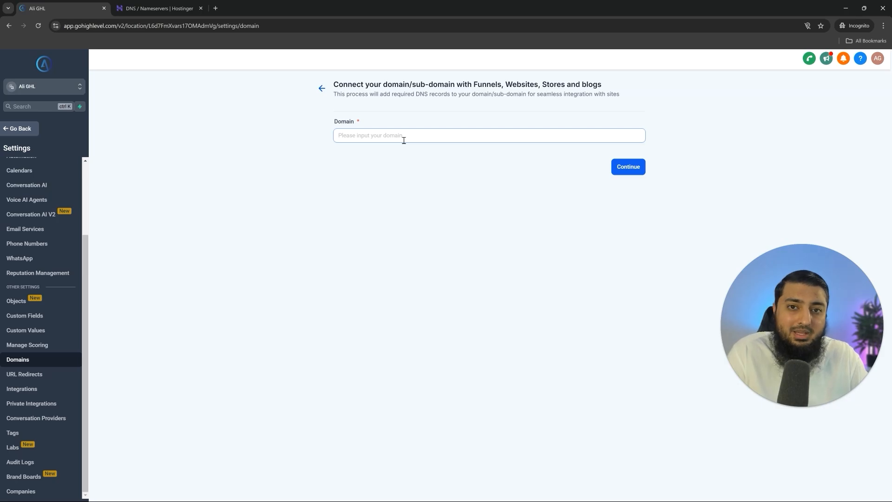
text(alighl.online)
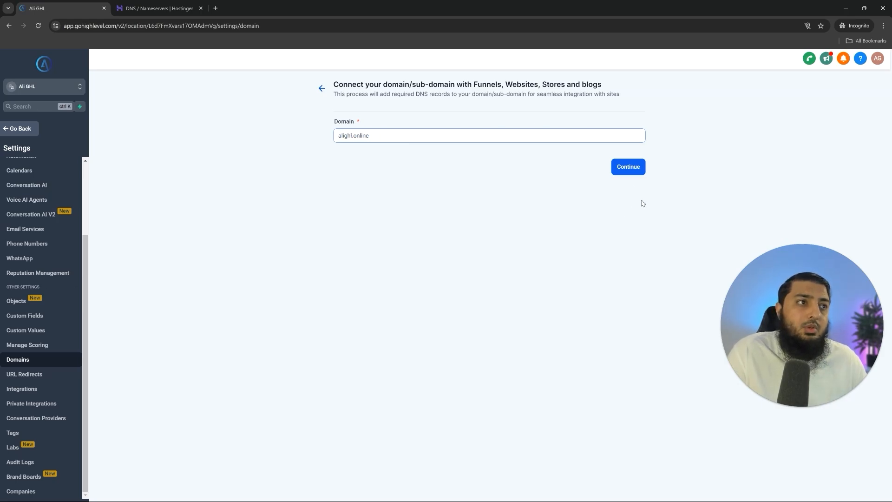
click(628, 168)
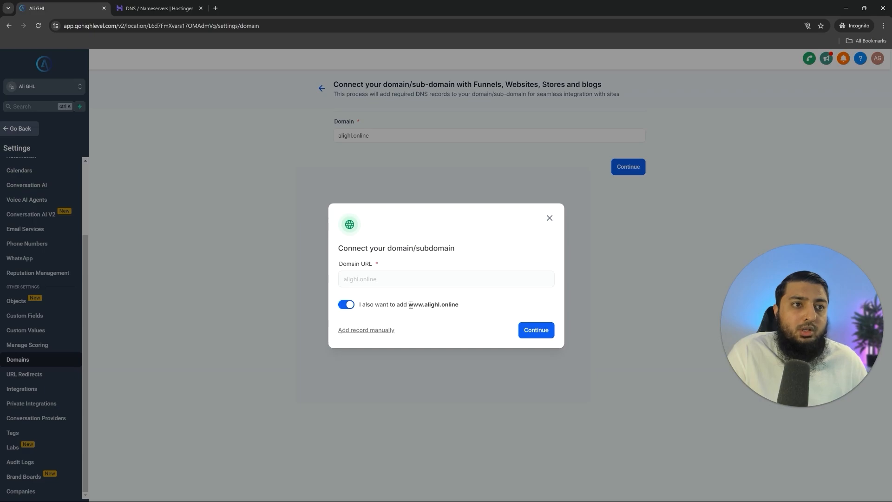
drag(409, 306, 457, 307)
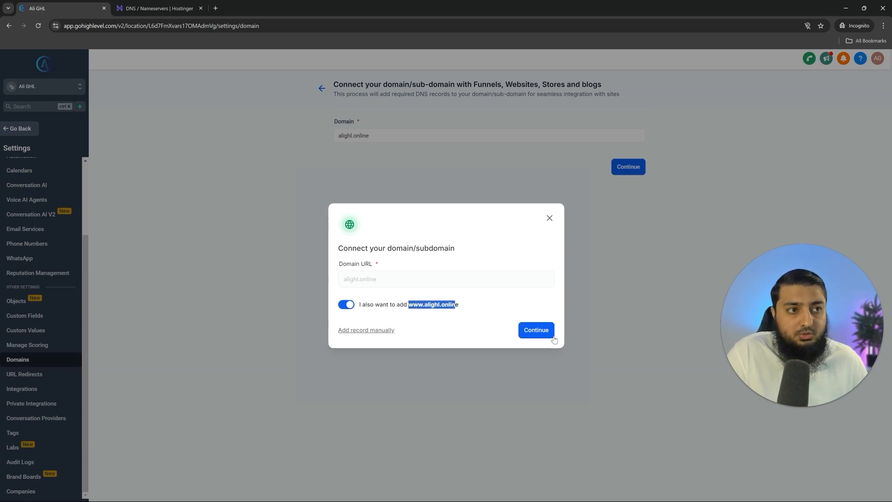
click(536, 330)
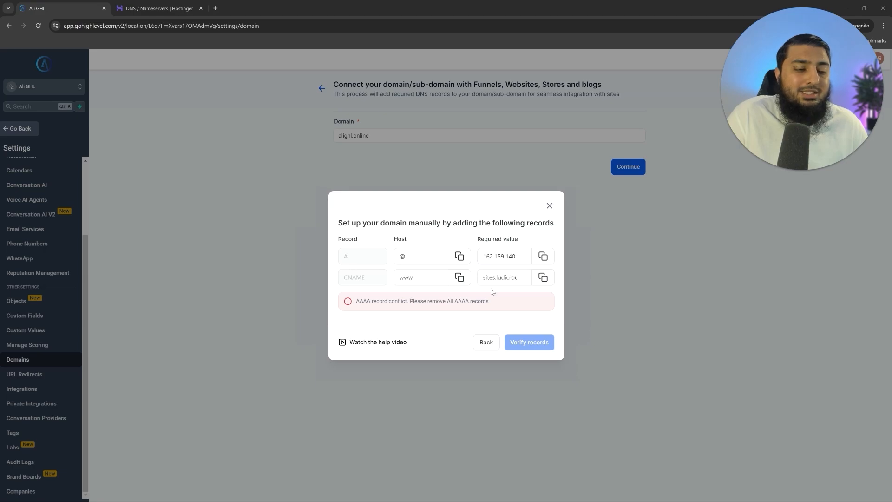
- Review the AAAA record conflict warning and copy the @ host value from HighLevel
drag(354, 306, 495, 302)
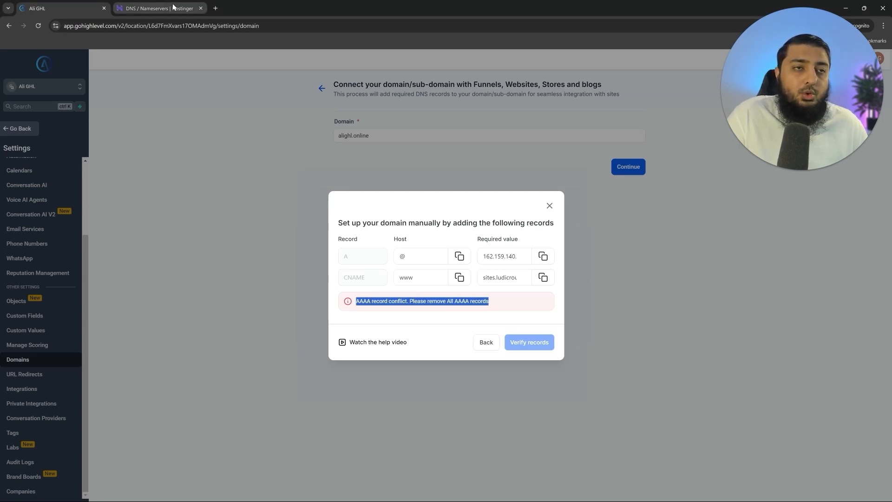
drag(356, 302, 378, 303)
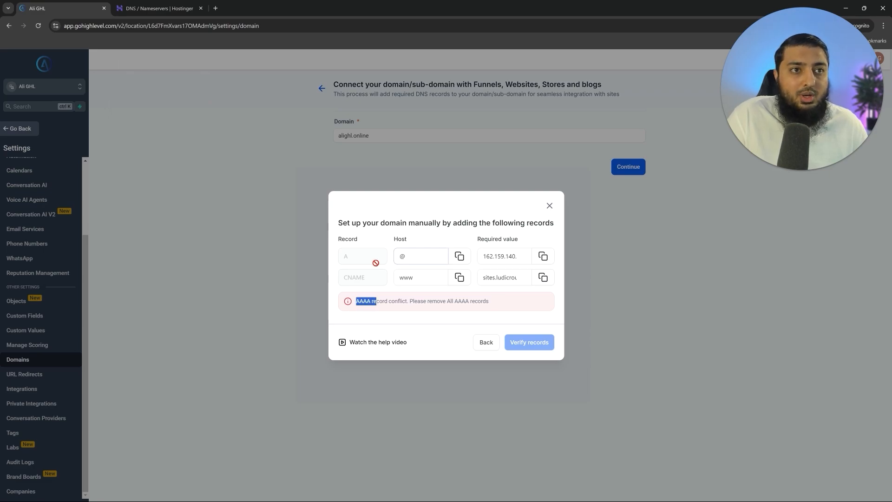
click(397, 307)
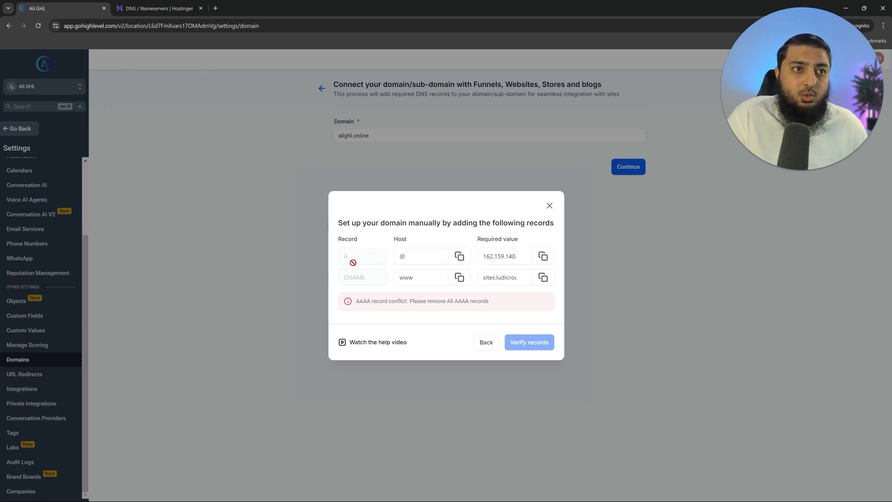
click(459, 256)
click(155, 5)
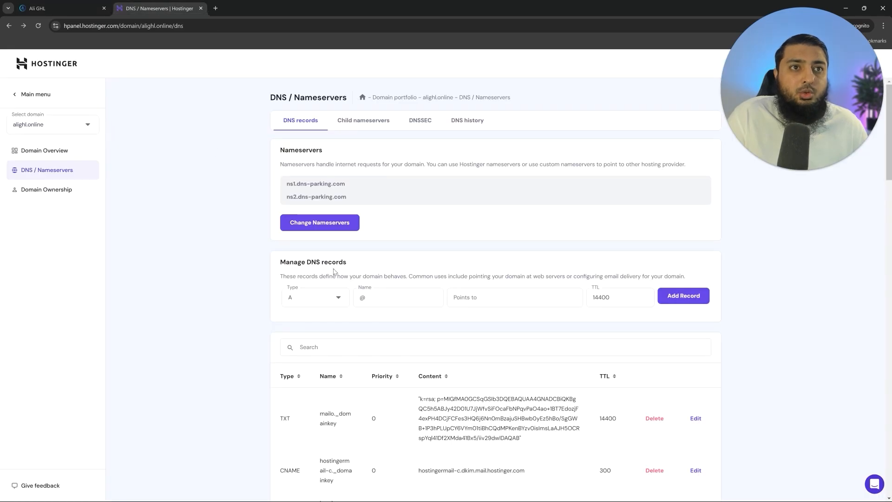
click(87, 7)
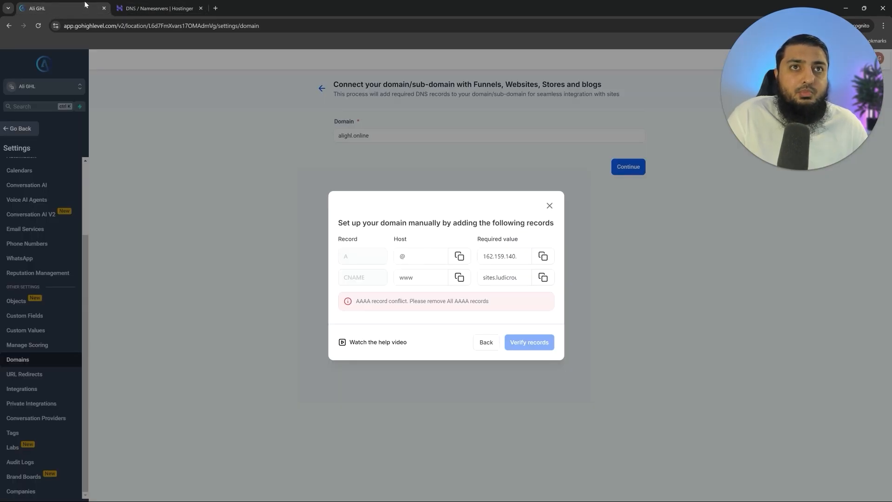
click(178, 6)
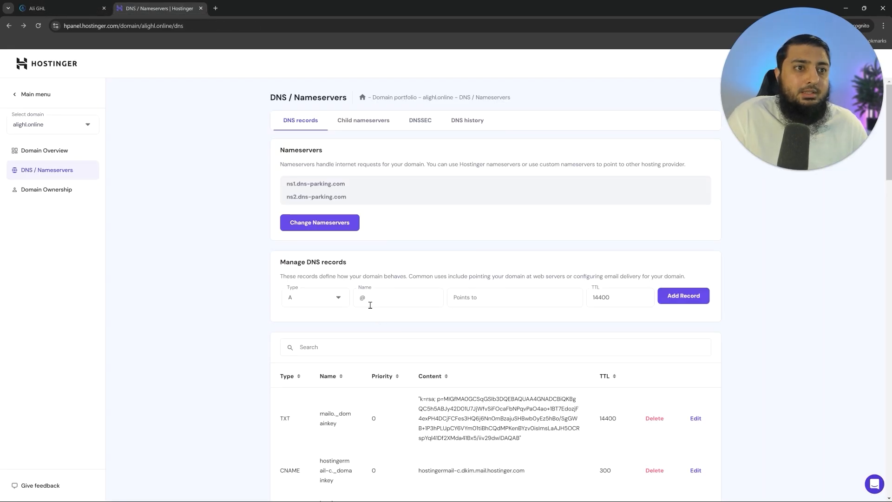
click(70, 8)
- Add and confirm an extra @ A record in Hostinger pointing to 162.159.140.166
click(543, 256)
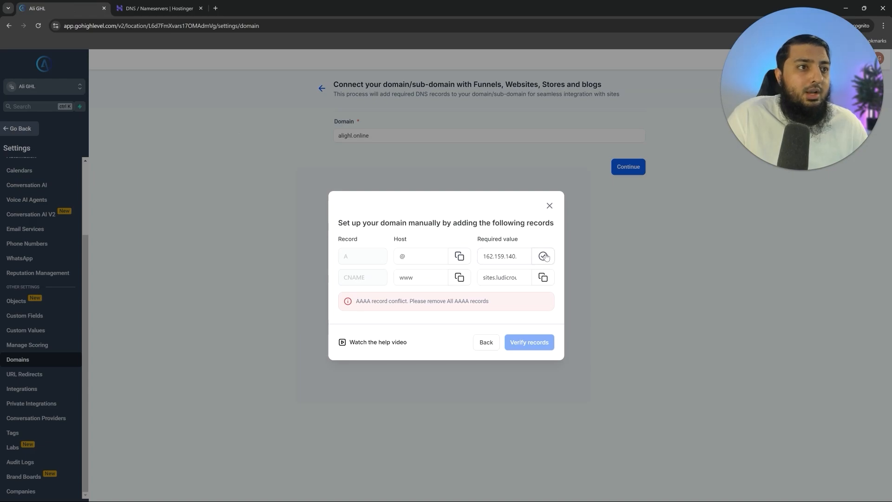
click(158, 8)
click(482, 299)
key(ctrl+v)
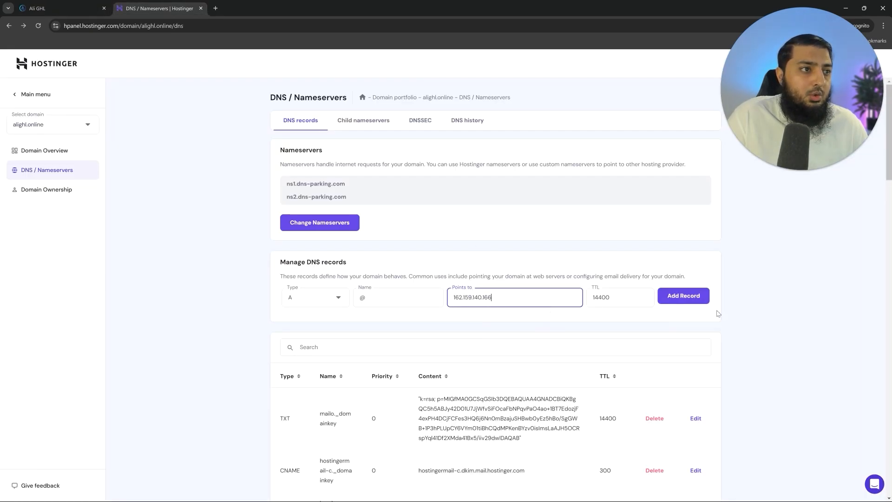
click(670, 297)
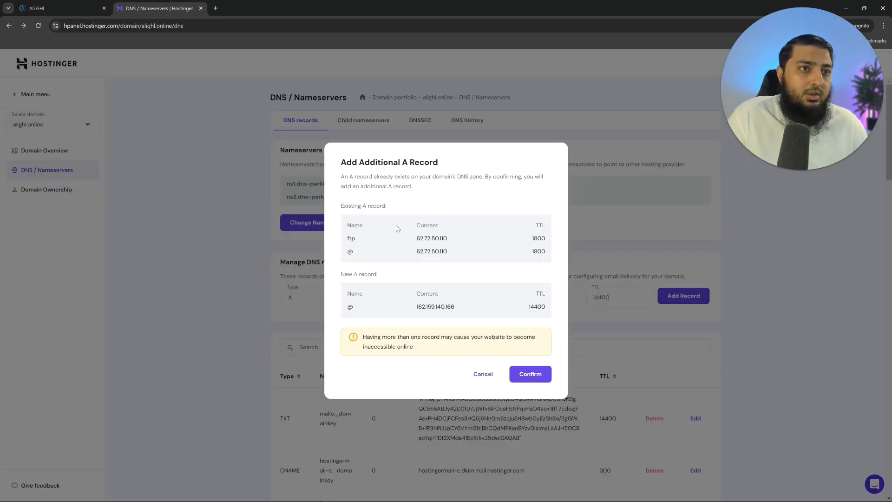
click(531, 374)
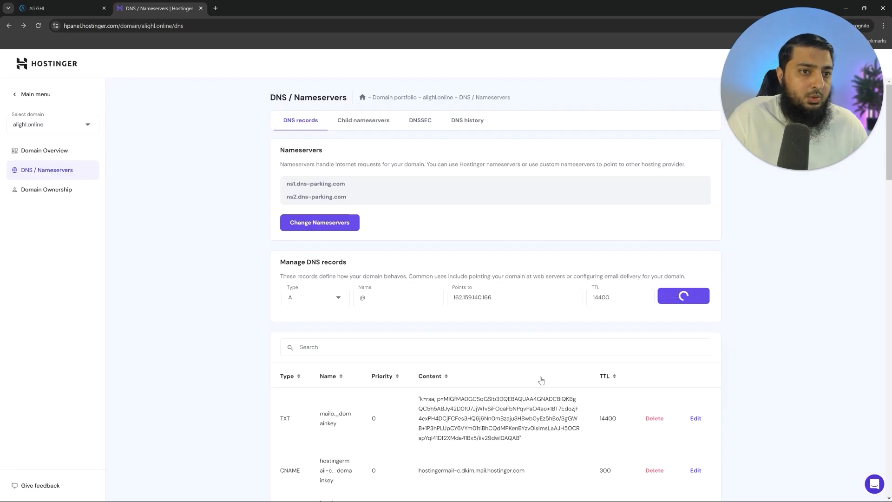
key(ctrl+Tab)
drag(423, 278, 366, 282)
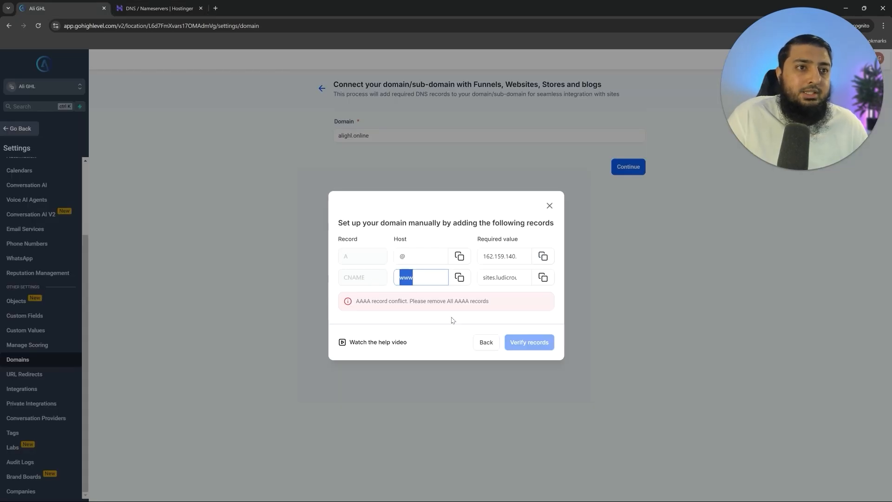
click(158, 9)
click(330, 361)
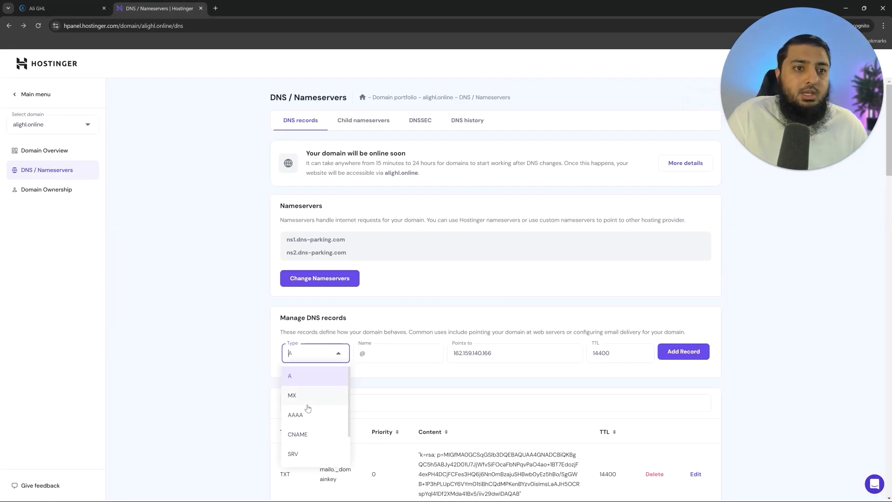
click(307, 434)
click(384, 354)
key(ctrl+v)
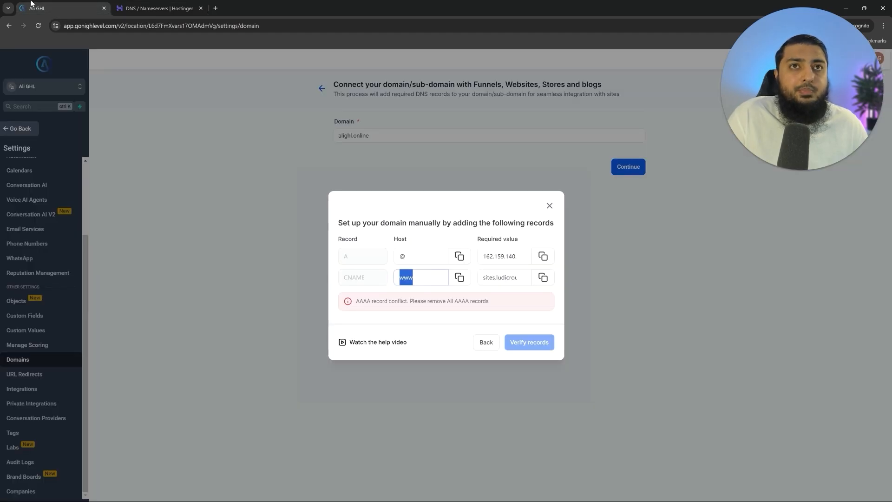
click(60, 9)
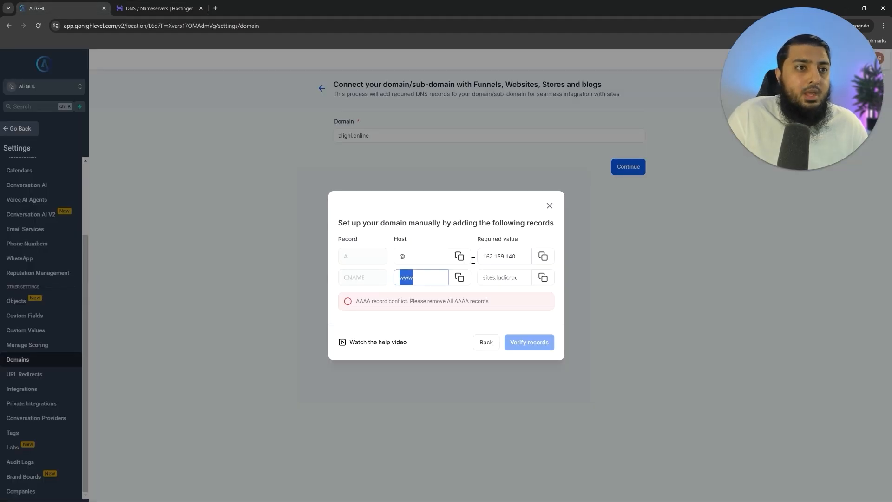
- Set its target to sites.ludicrous.cloud and inspect the resulting record conflict error
click(542, 277)
click(158, 8)
click(502, 359)
key(ctrl+v)
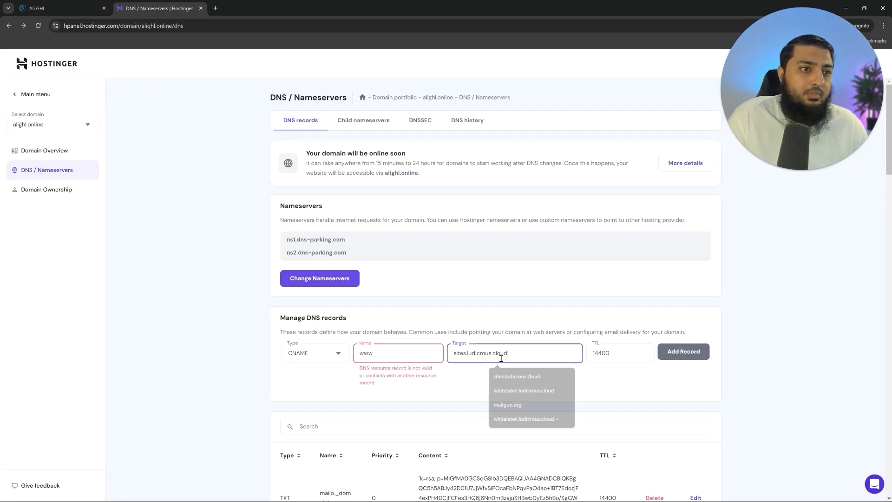
drag(365, 366, 439, 384)
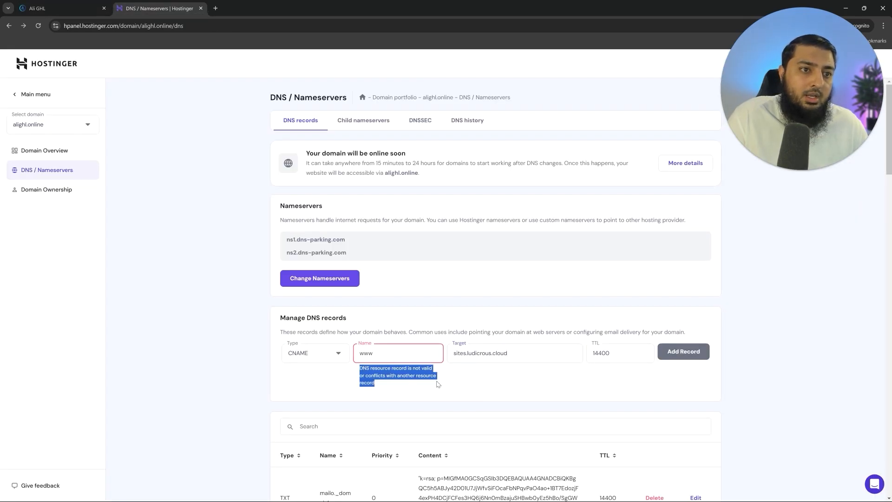
click(440, 384)
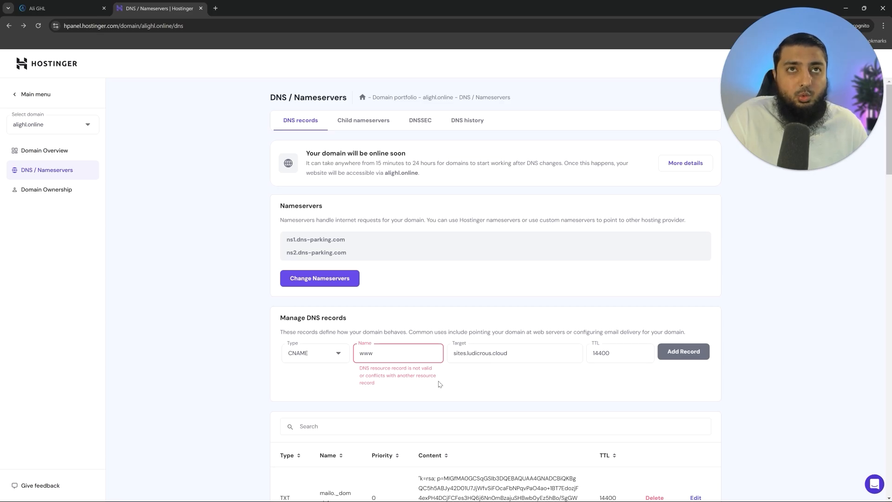
- Check HighLevel's AAAA conflict message and delete the AAAA @ record in Hostinger
click(58, 8)
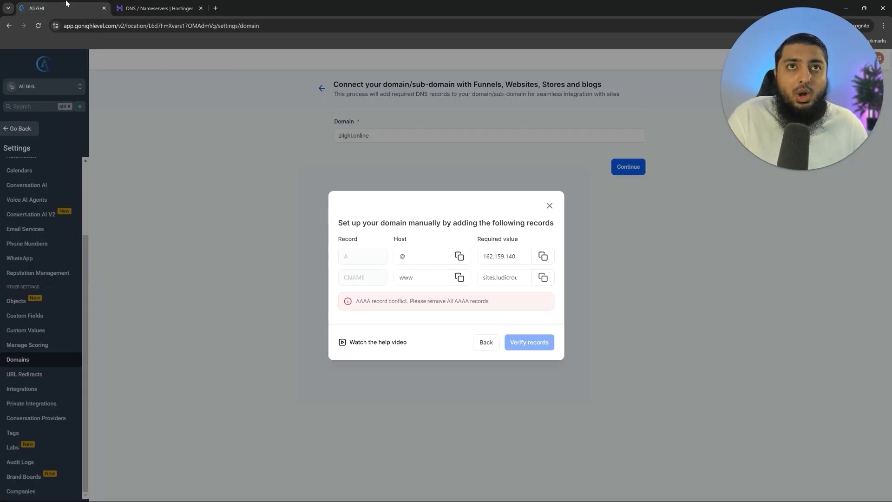
click(142, 9)
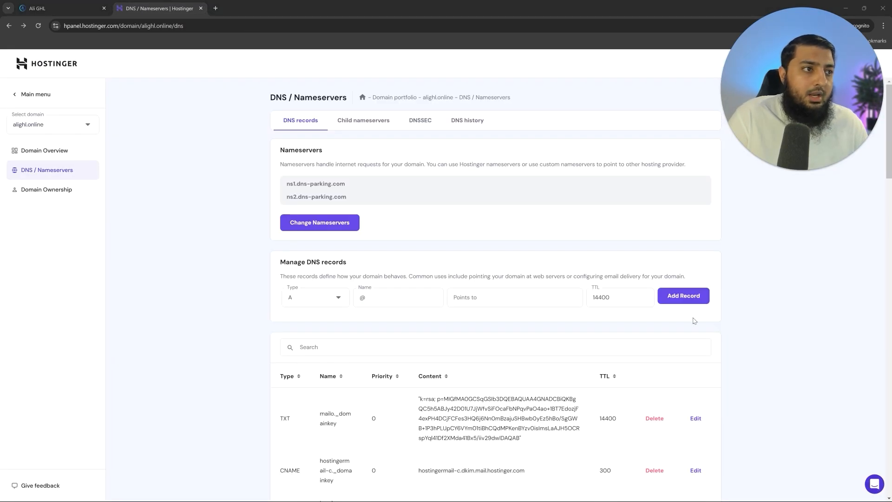
click(38, 8)
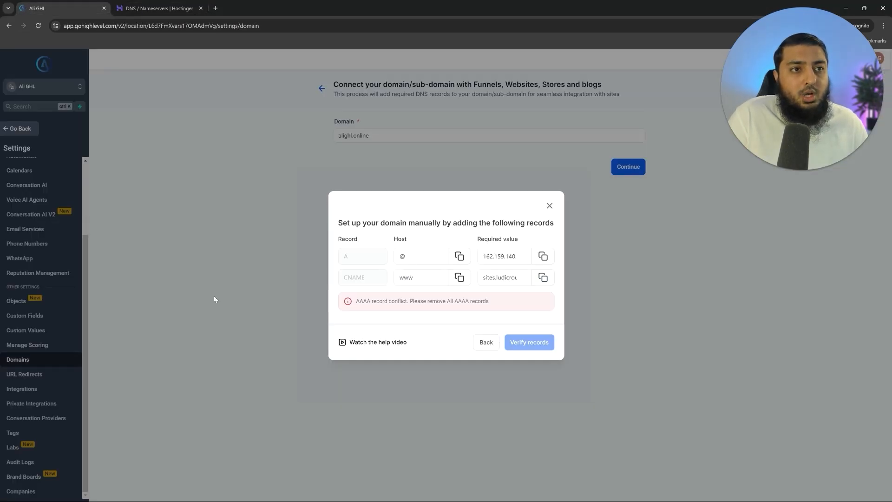
drag(356, 302, 392, 302)
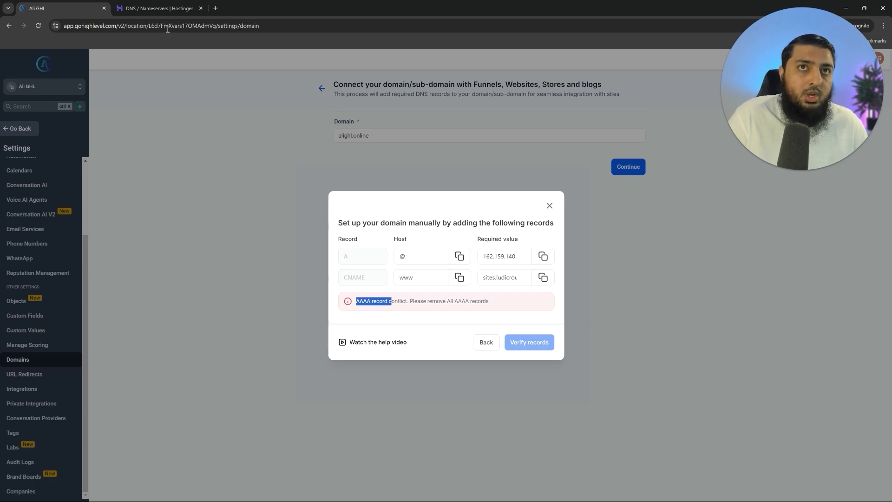
click(150, 7)
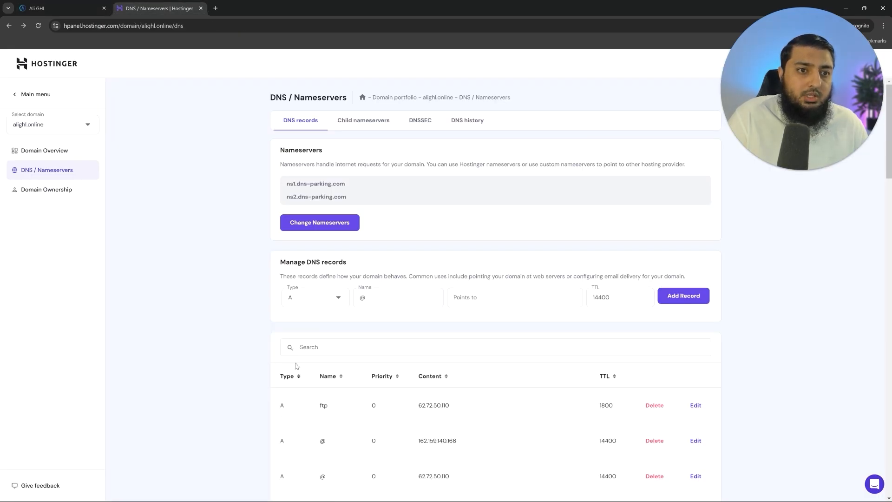
scroll(297, 379, down, 3)
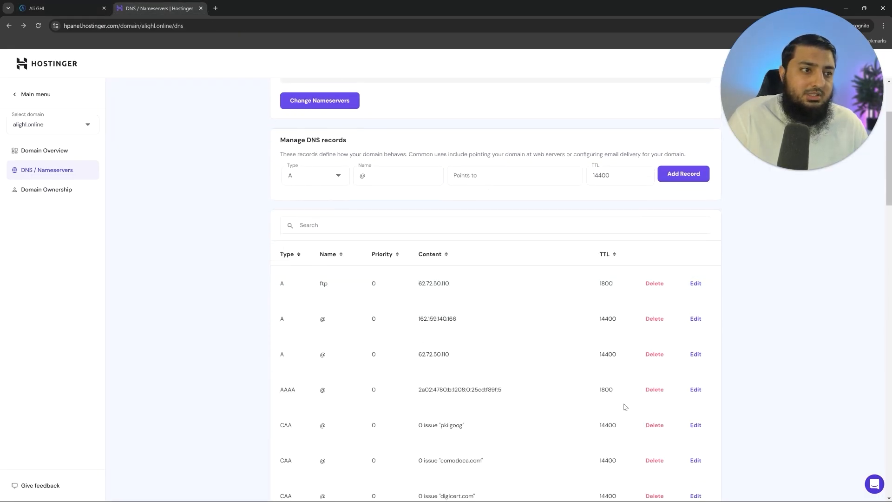
click(655, 389)
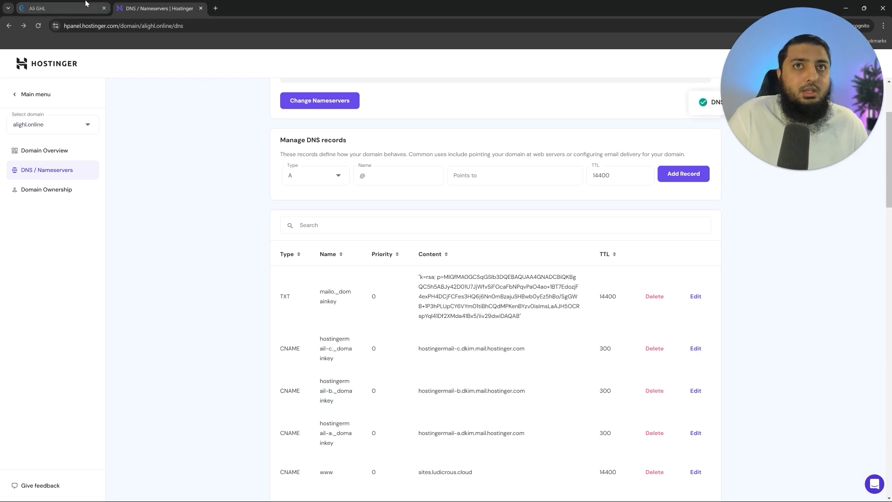
- Retry the HighLevel domain connection with the www version enabled
click(86, 4)
click(486, 343)
click(346, 305)
click(542, 334)
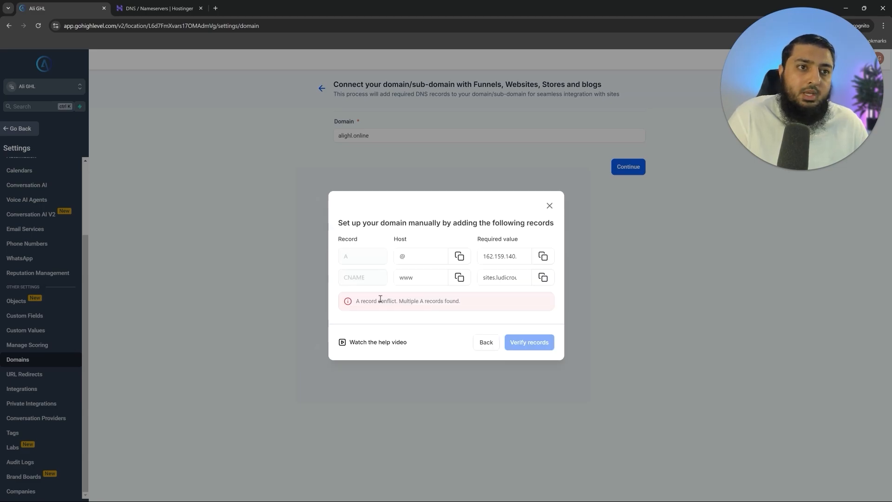
- Inspect the multiple A records warning and sort Hostinger's DNS records by type
drag(362, 302, 474, 303)
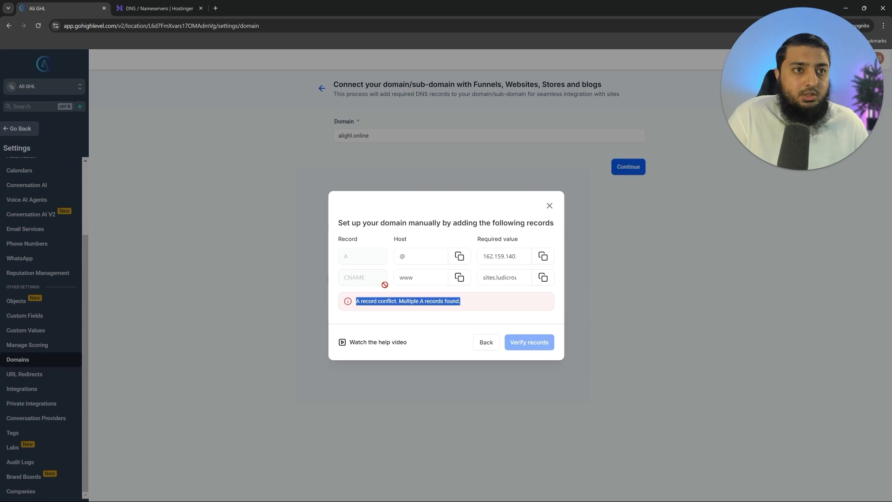
click(356, 303)
drag(356, 301, 386, 308)
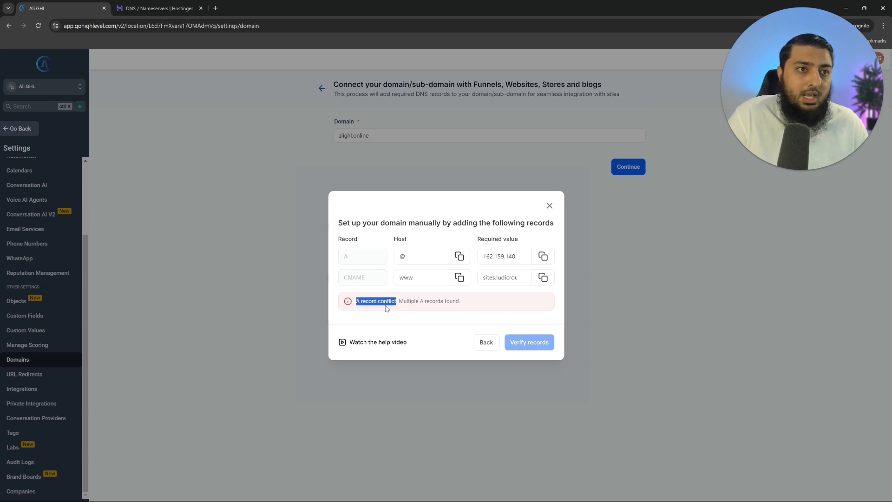
click(153, 8)
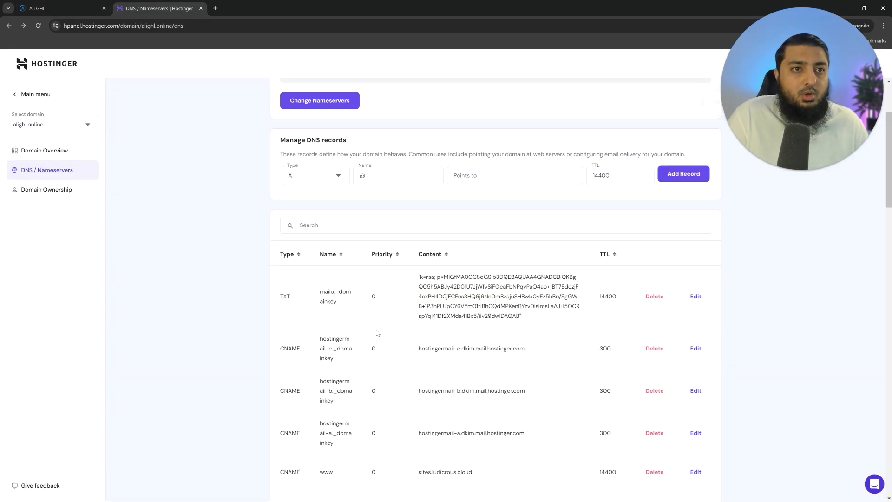
click(289, 258)
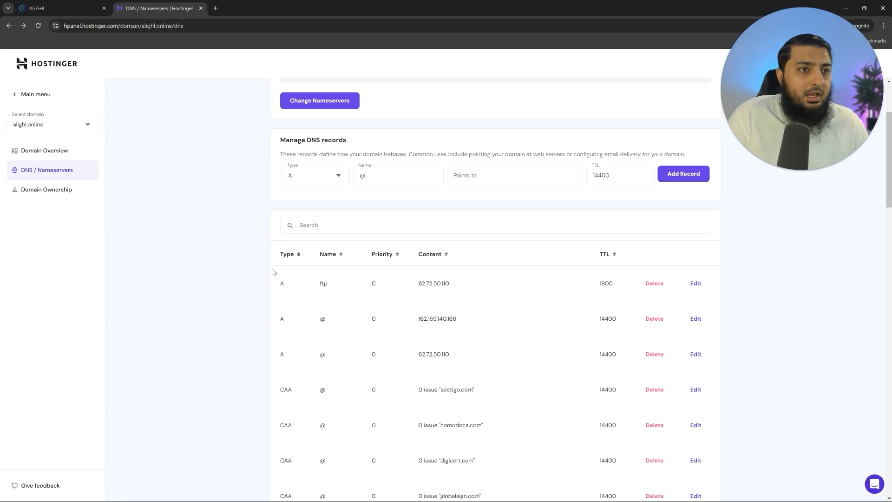
drag(307, 362, 487, 370)
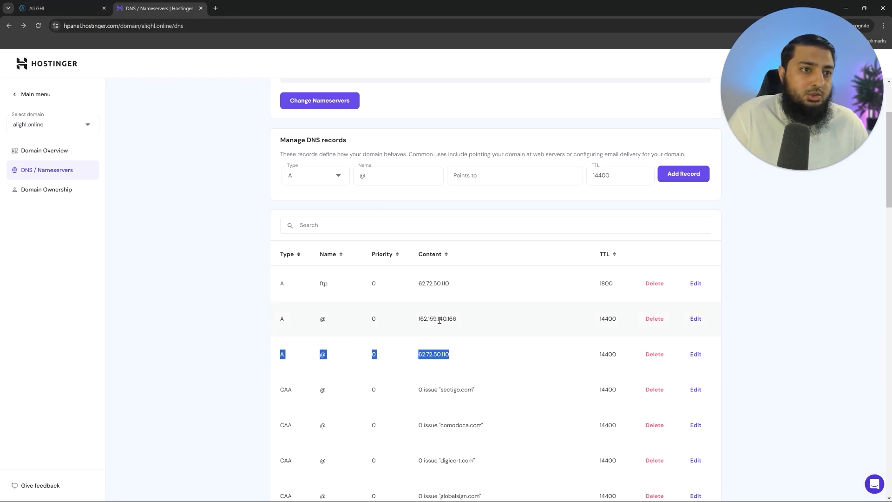
- Confirm 162.159.140.166 is required and delete the A record pointing to 62.72.50.110
click(37, 8)
click(499, 256)
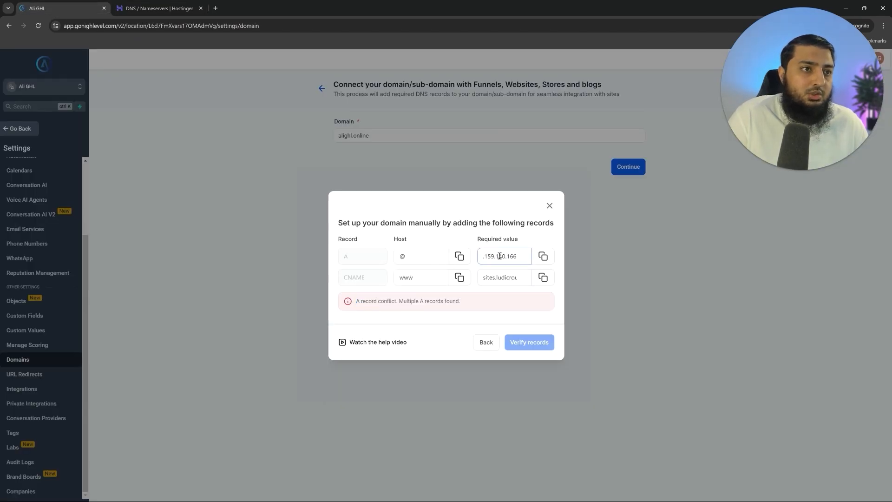
drag(499, 256, 462, 258)
click(156, 8)
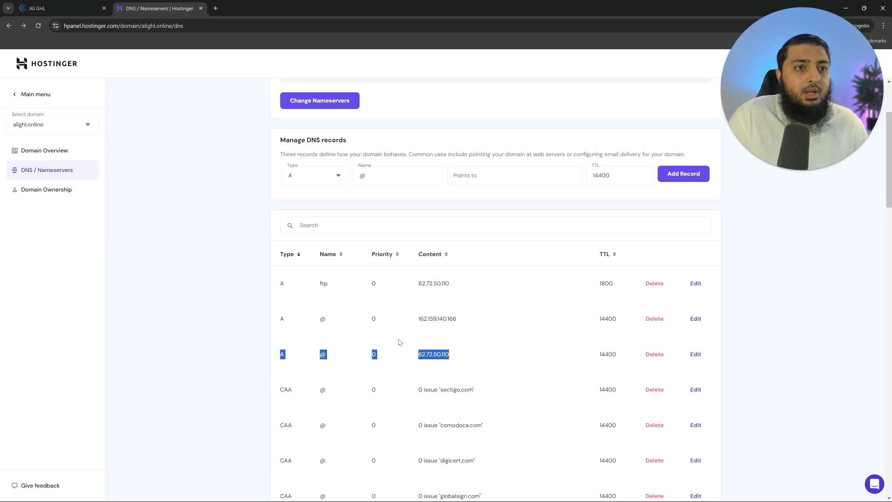
click(447, 355)
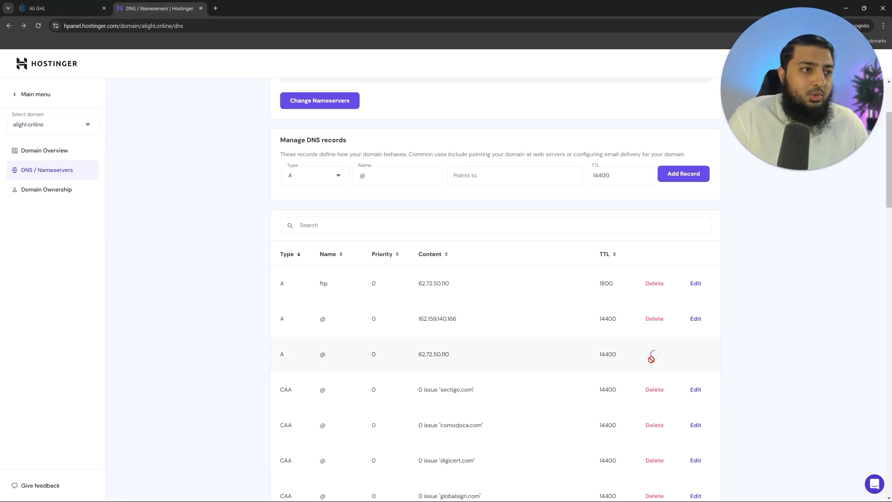
click(41, 4)
click(486, 342)
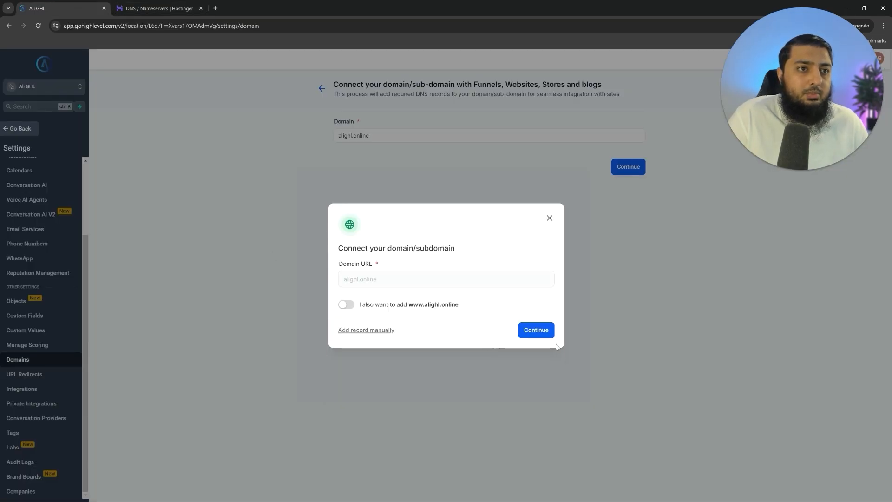
- Verify the DNS records for alighl.online and finish connecting it without linking a funnel
click(537, 329)
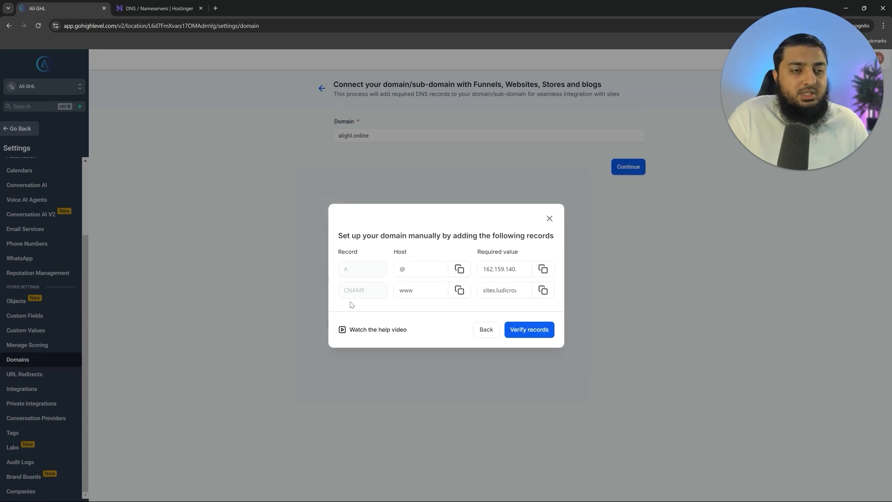
click(526, 335)
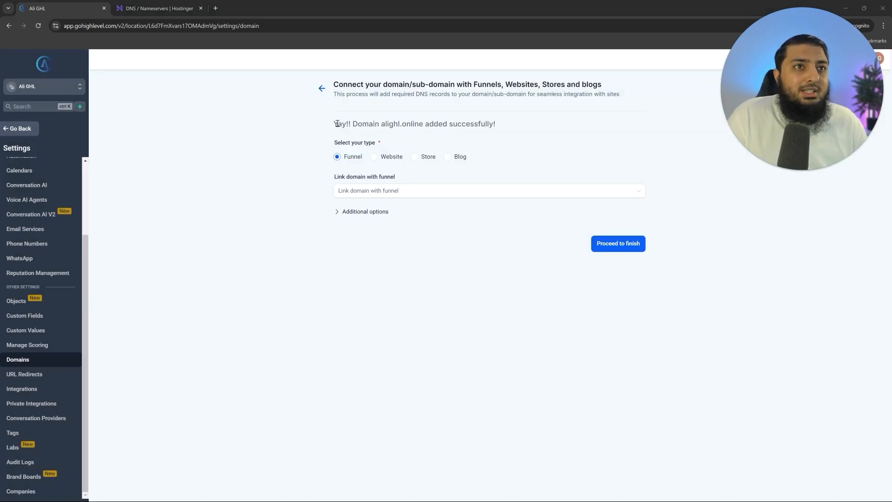
drag(338, 123, 496, 123)
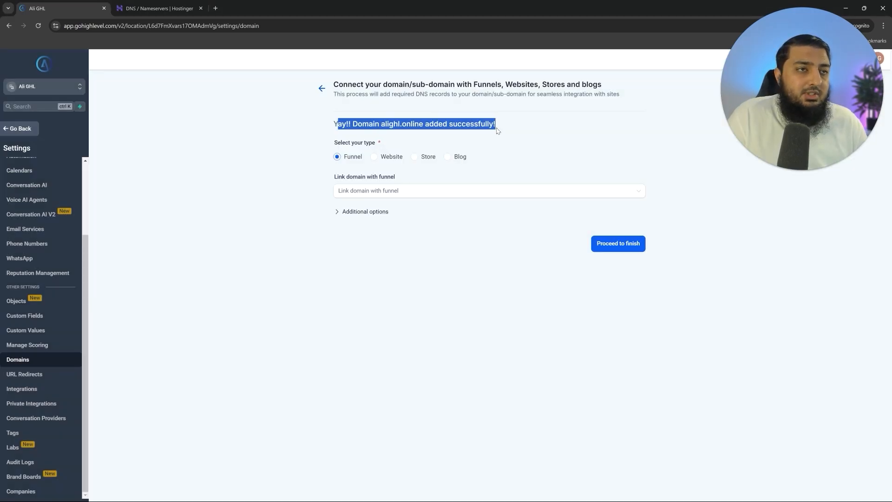
click(355, 196)
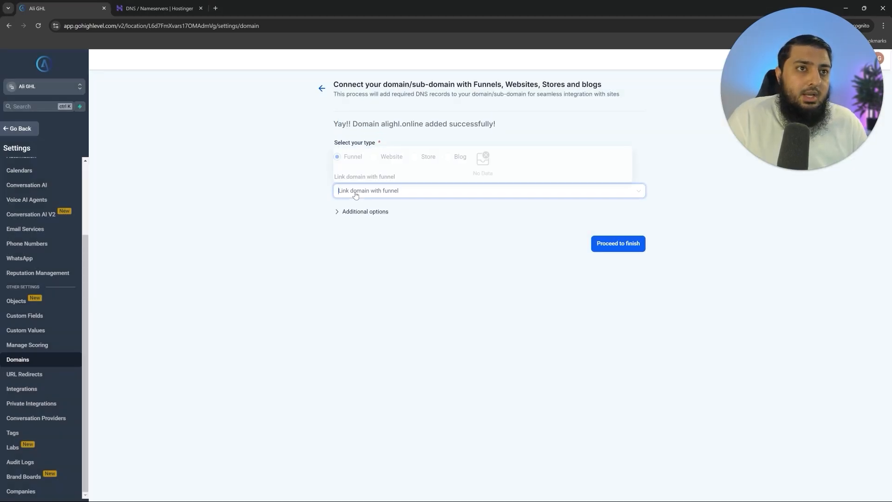
click(450, 265)
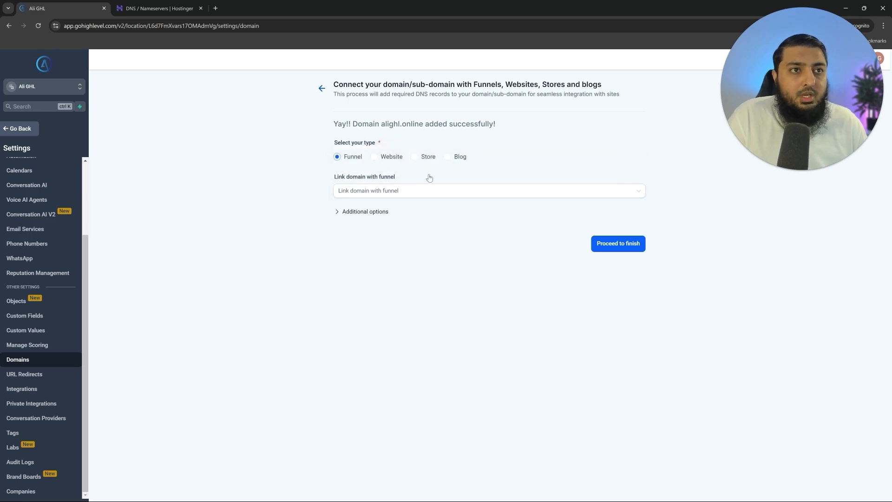
click(632, 246)
- Point out the connected alighl.online entry in the Domains list, then go to Phone Numbers
drag(158, 227, 111, 224)
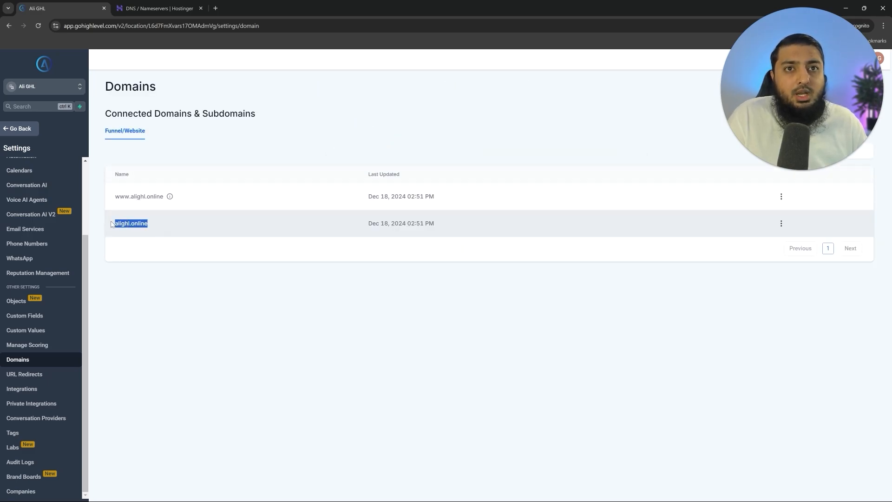
click(124, 227)
double_click(123, 227)
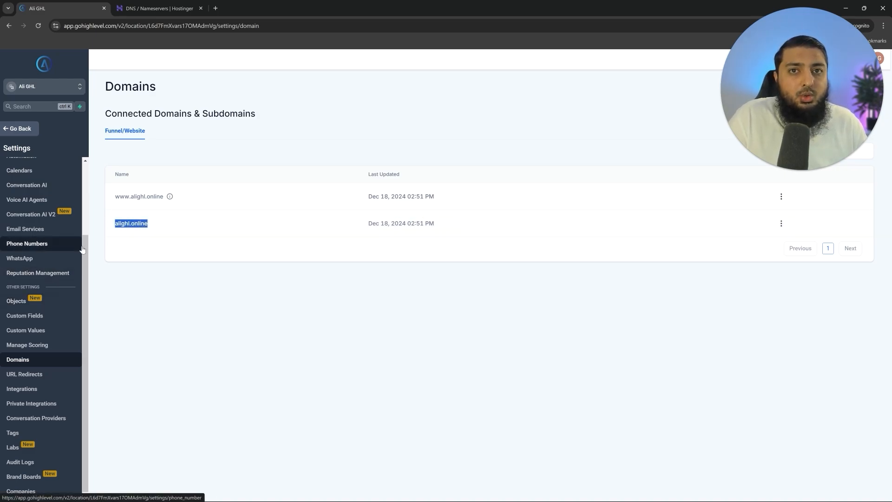
click(27, 244)
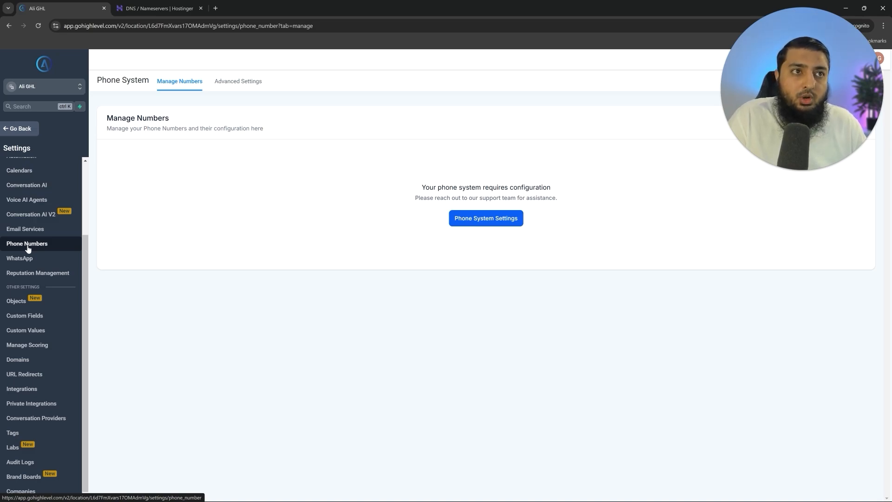
- Link LC Phone to the Ali GHL row in Phone System Settings
click(507, 222)
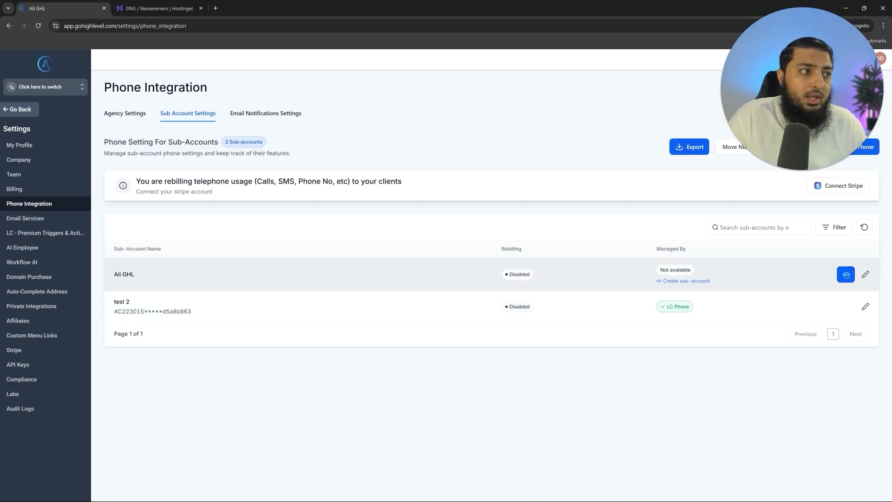
click(847, 274)
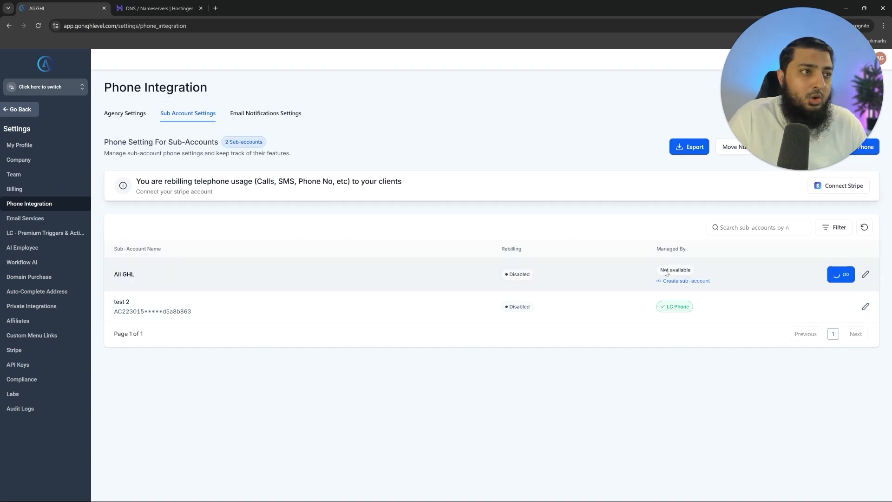
drag(665, 274, 700, 275)
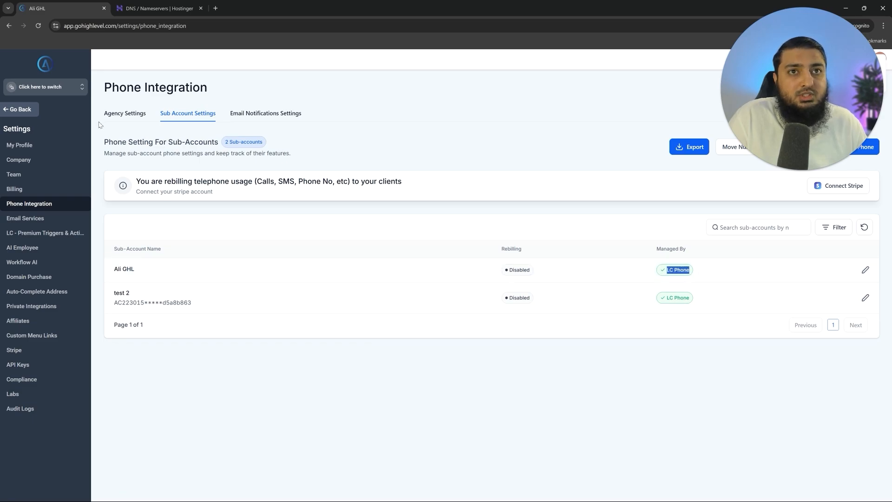
- Switch into the Ali GHL sub-account and bring up its Settings
click(62, 88)
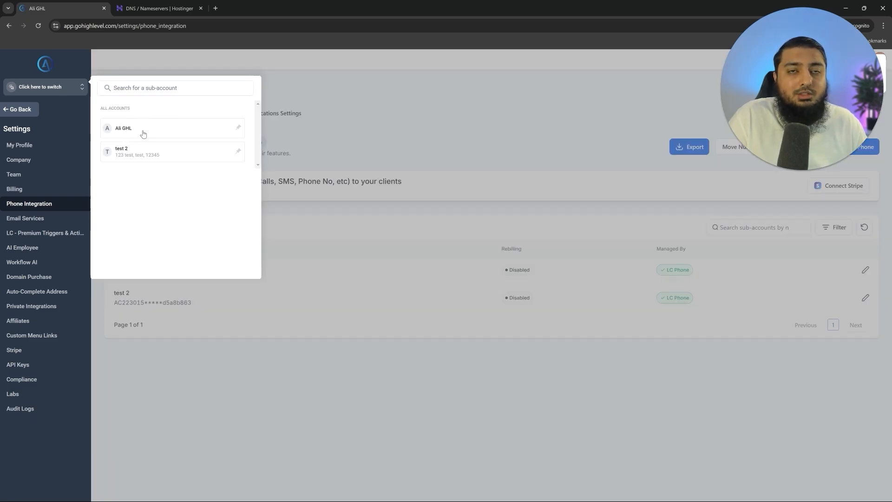
click(144, 129)
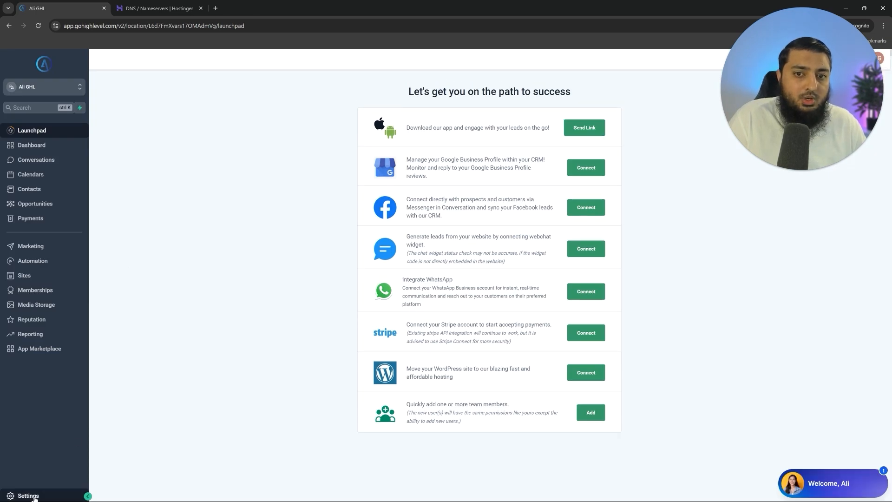
click(28, 489)
scroll(58, 260, down, 2)
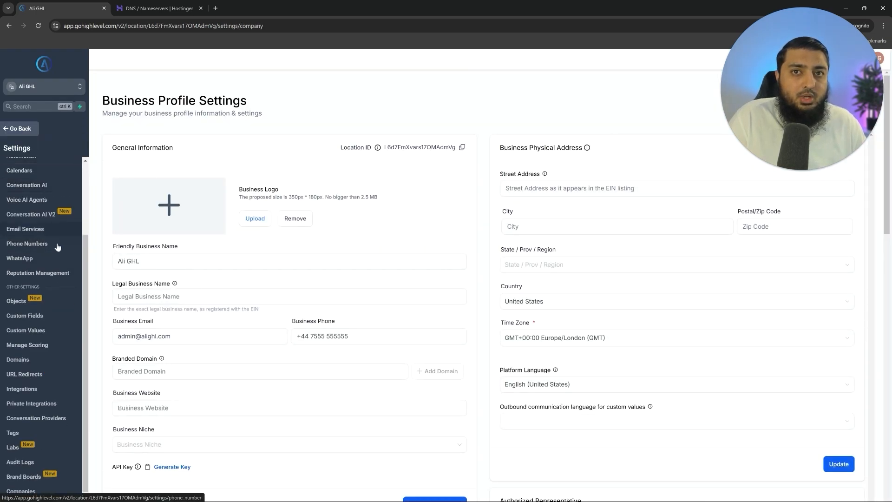
click(49, 246)
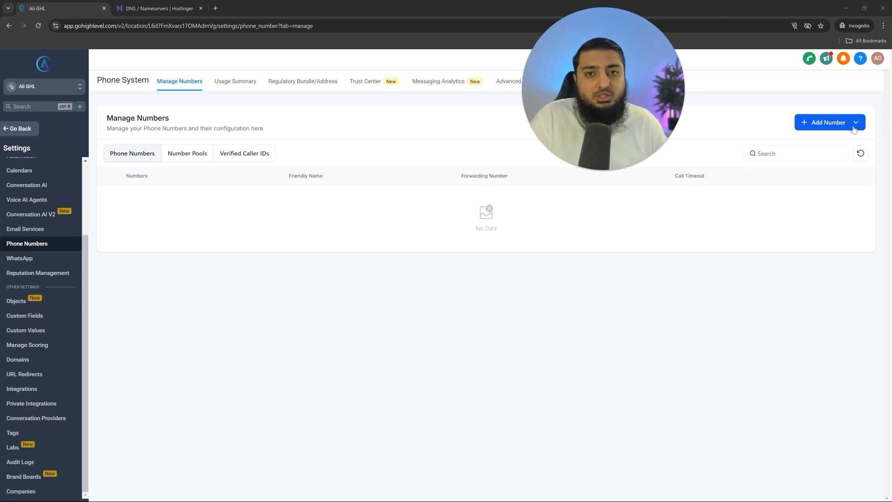
click(855, 123)
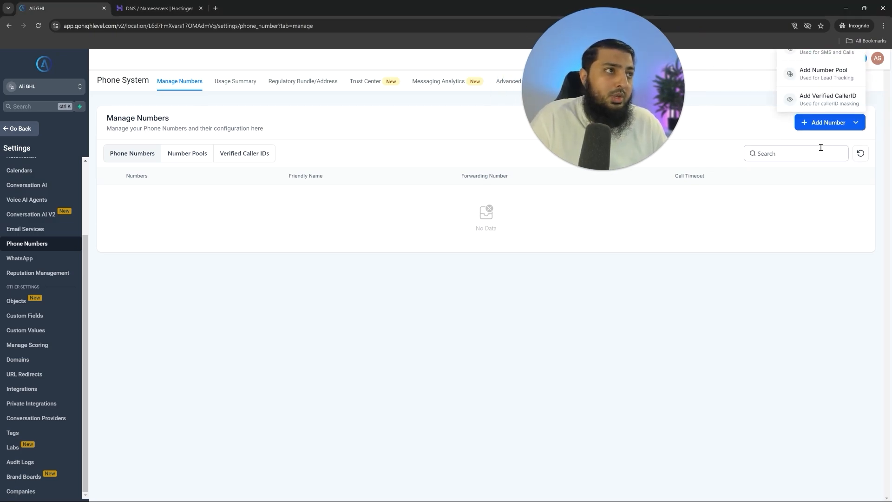
click(814, 54)
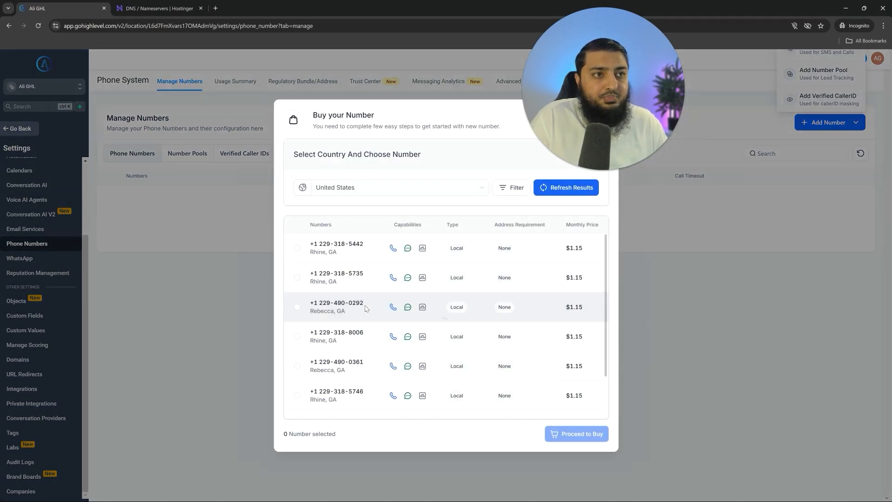
click(512, 187)
click(349, 336)
scroll(348, 279, down, 1)
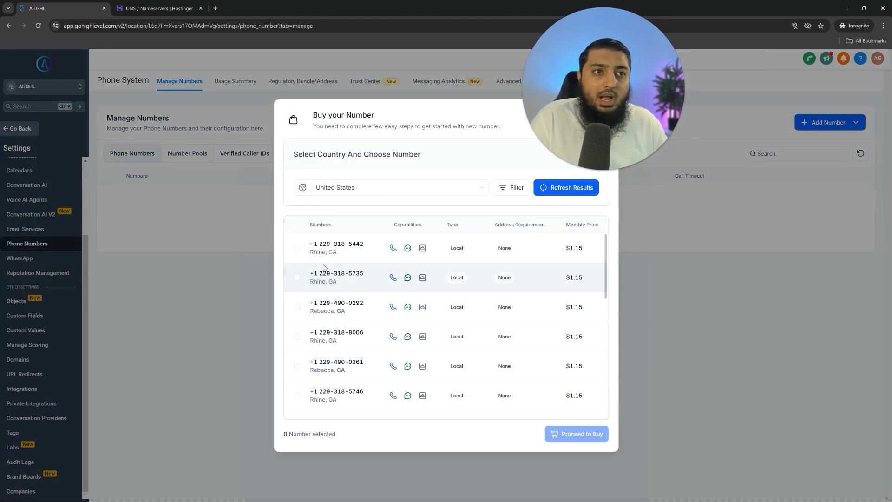
scroll(349, 277, down, 1)
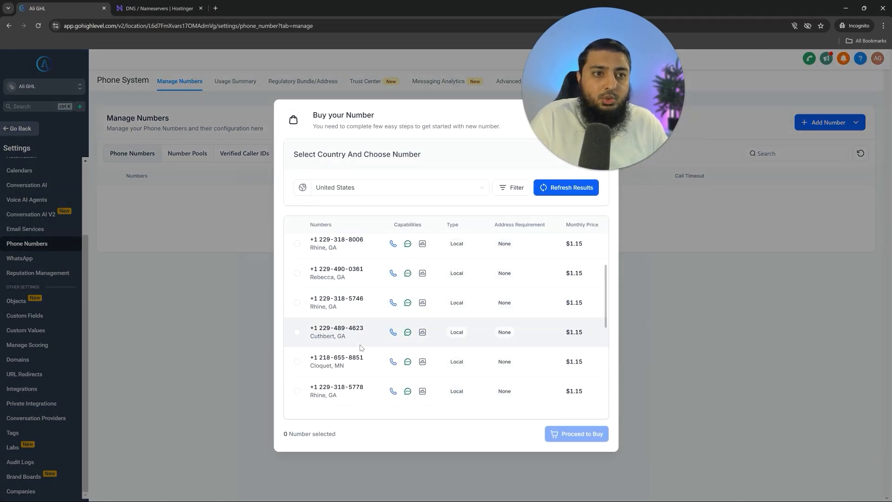
click(297, 332)
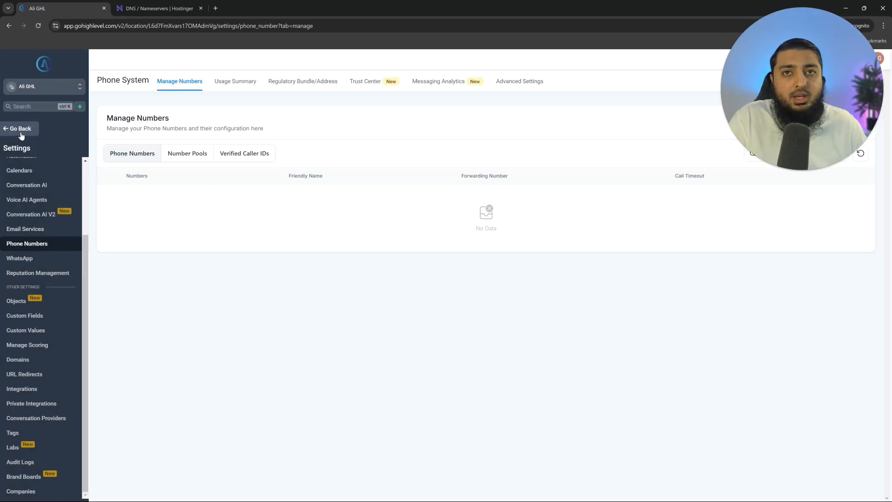
click(21, 134)
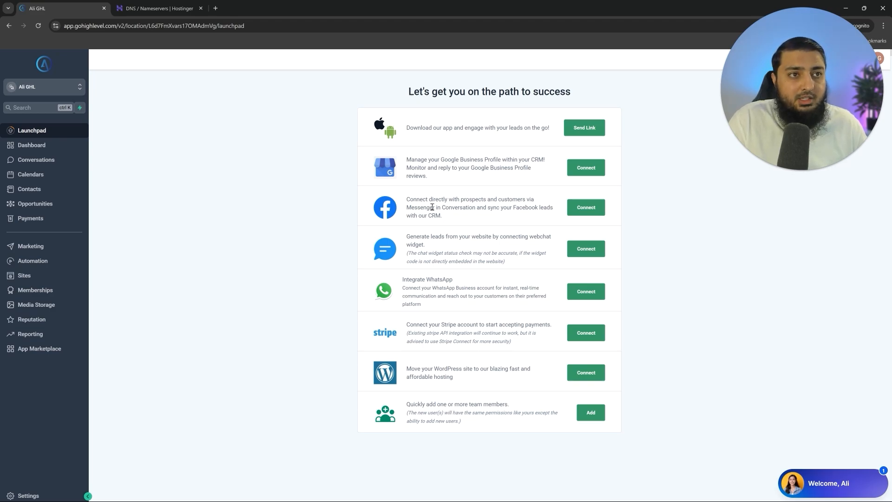
- Review the sub-account's Business Profile and Integrations settings, including the Google connection
drag(424, 341, 461, 340)
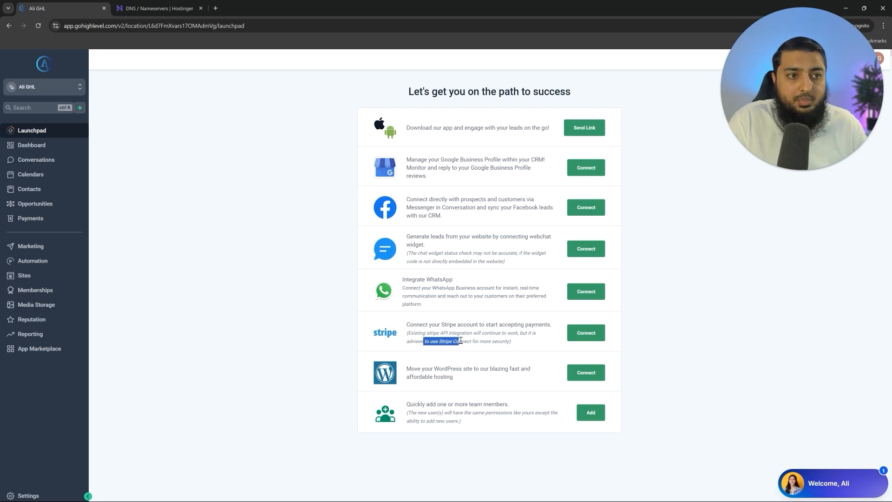
click(421, 411)
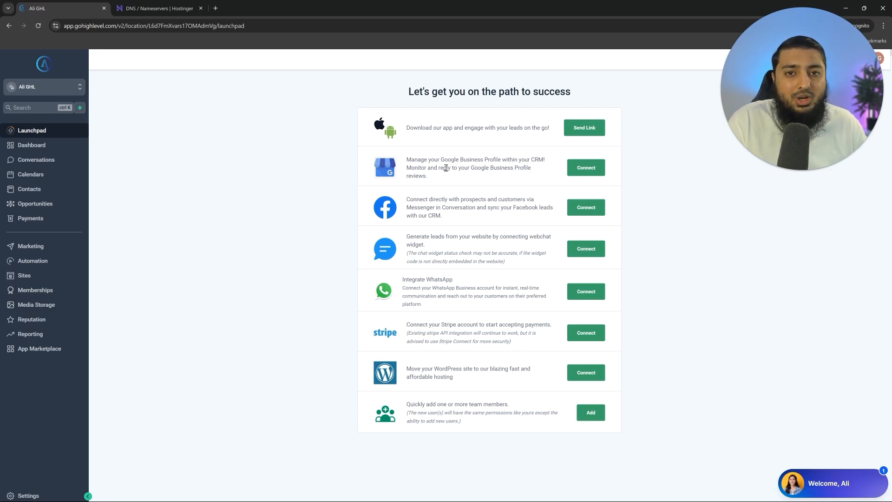
click(28, 495)
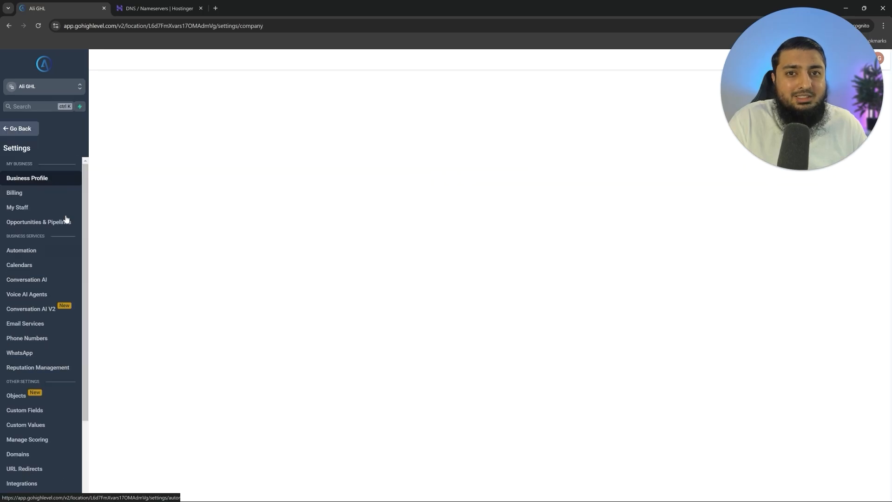
click(35, 487)
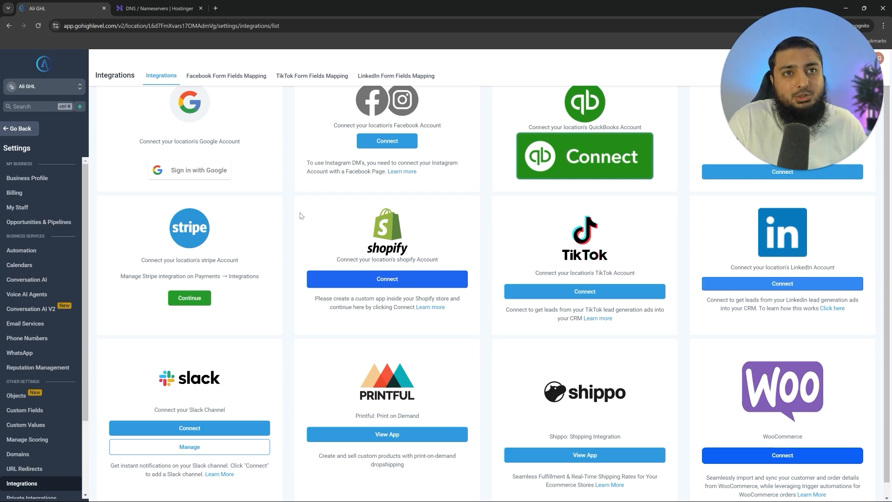
drag(155, 142, 243, 147)
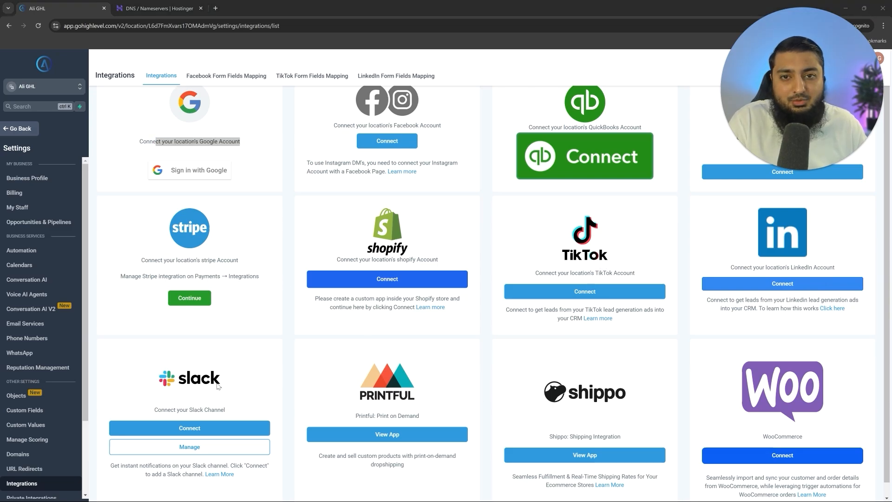
- Return to the sub-account Dashboard and start a new browser tab
click(31, 134)
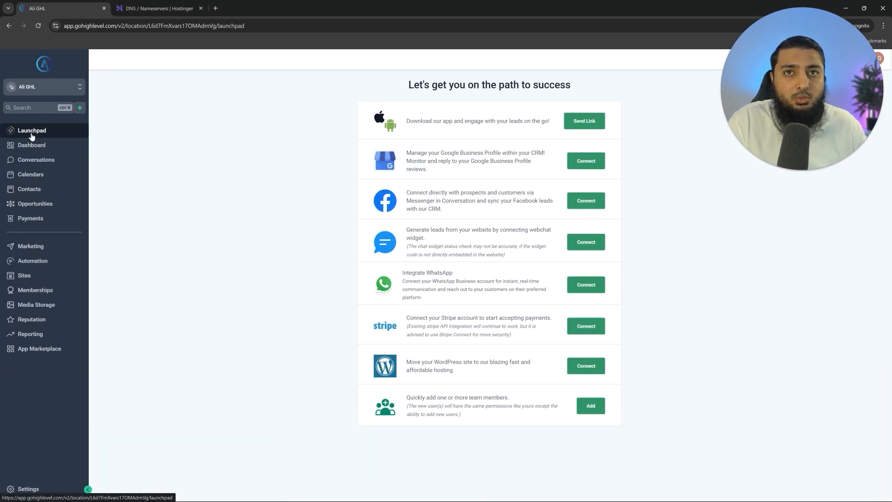
click(59, 153)
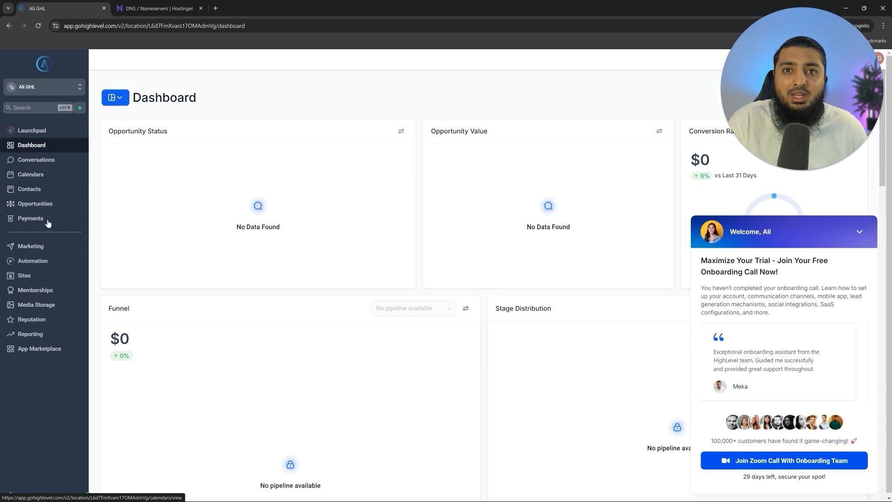
key(ctrl+l)
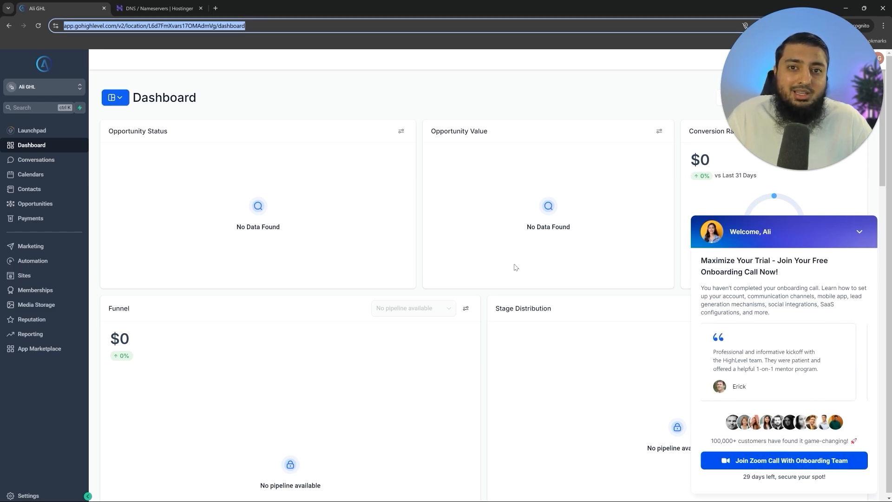
click(215, 7)
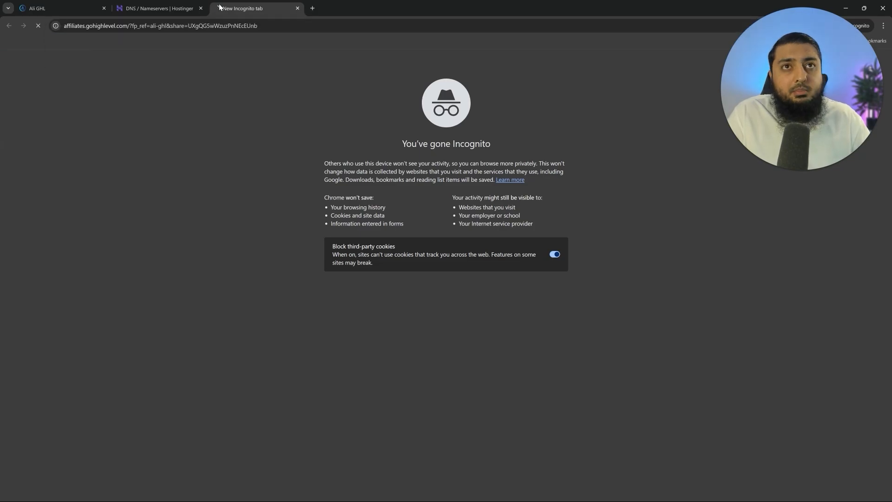
- Load the pasted snapshot link, import the agency snapshot, then open the first sub-account
key(Return)
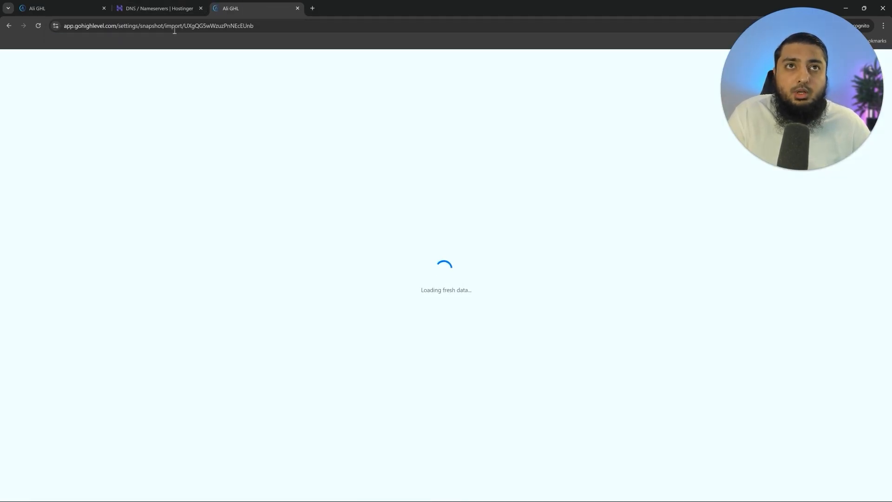
click(486, 137)
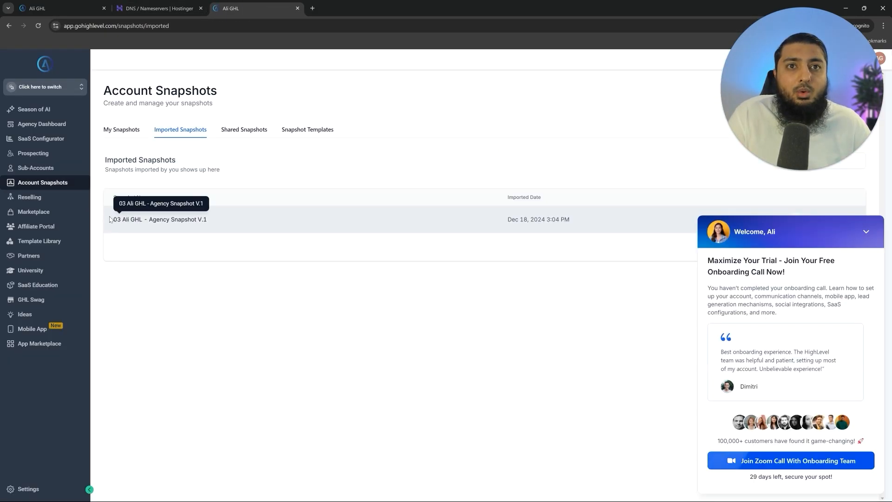
drag(109, 220, 237, 221)
click(237, 221)
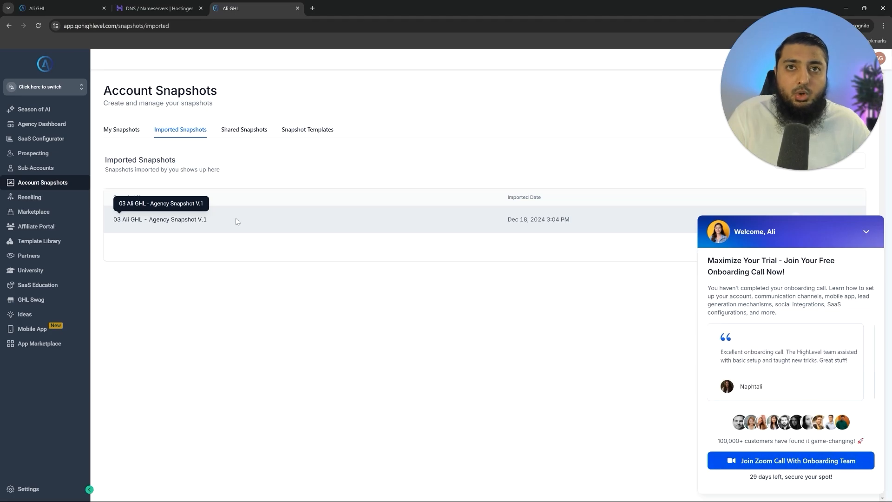
click(43, 174)
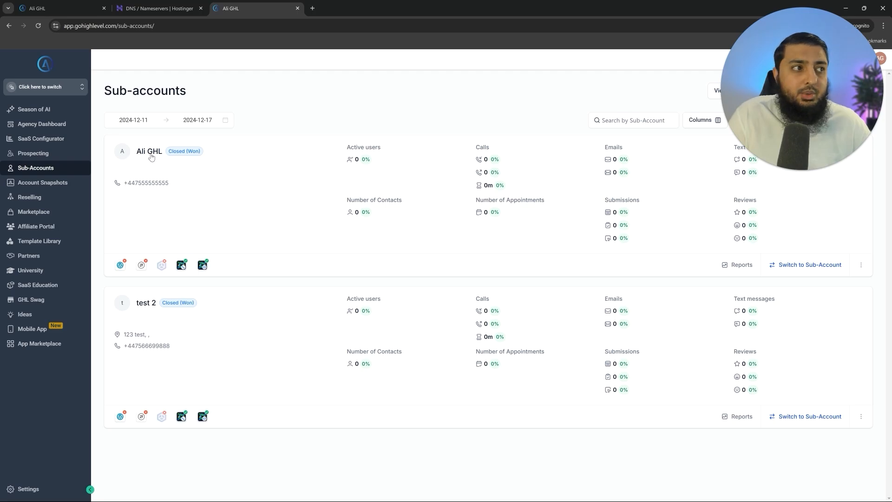
click(149, 153)
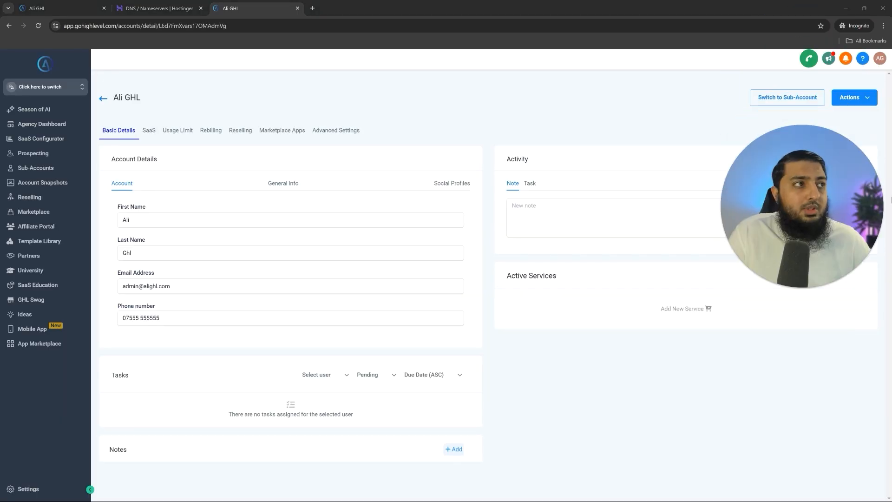
- Start Load Snapshot from the sub-account's Actions and pick the imported agency snapshot
click(867, 98)
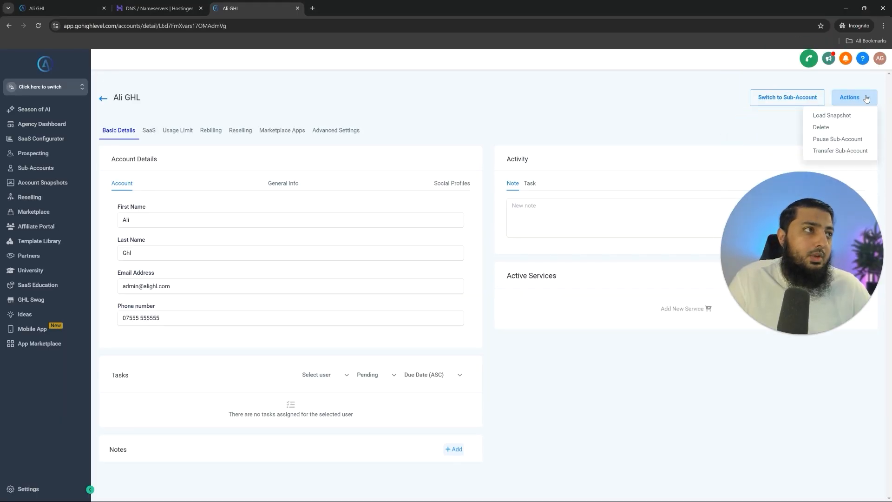
click(831, 115)
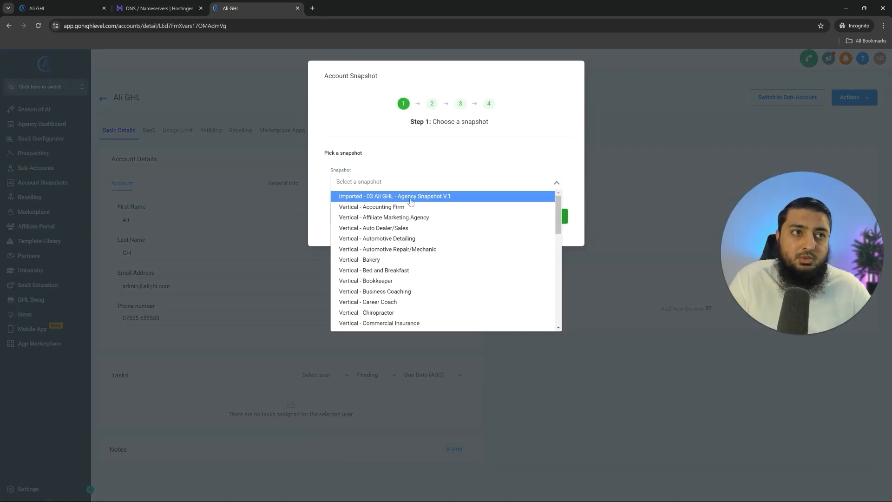
click(411, 198)
click(558, 220)
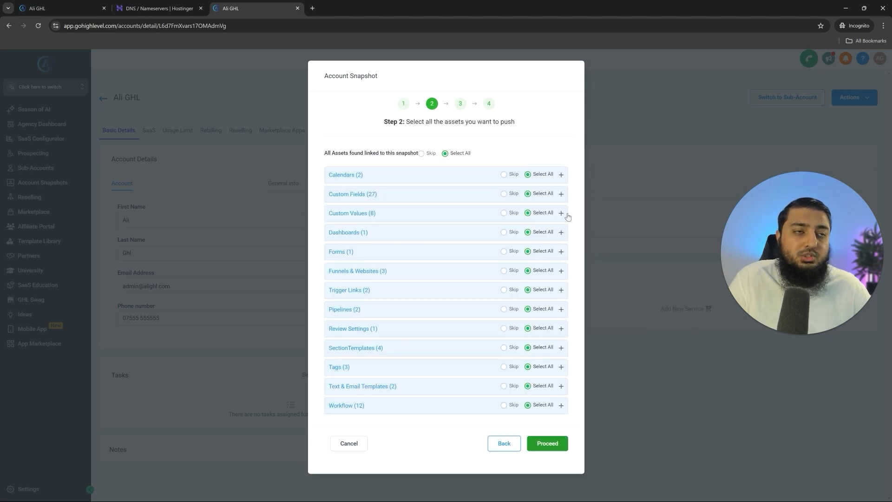
- Expand the calendars, custom fields, custom values, dashboard and Free Consultation form asset groups
click(359, 180)
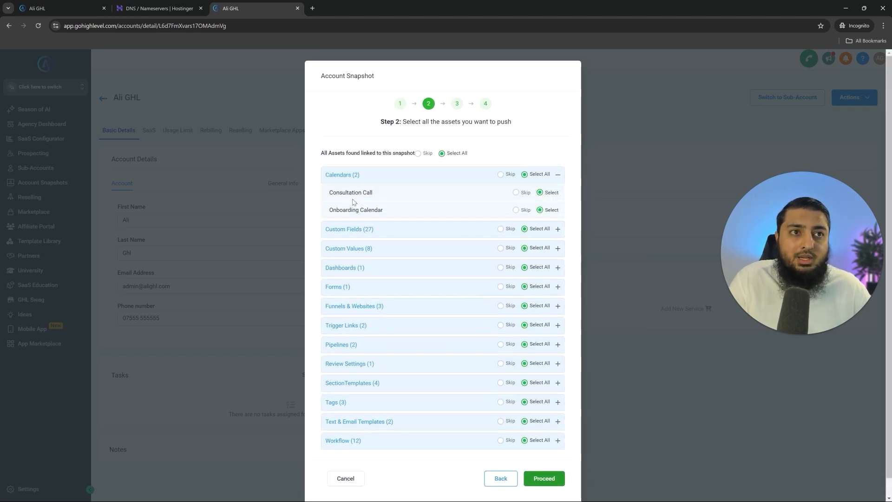
click(359, 234)
scroll(359, 261, down, 10)
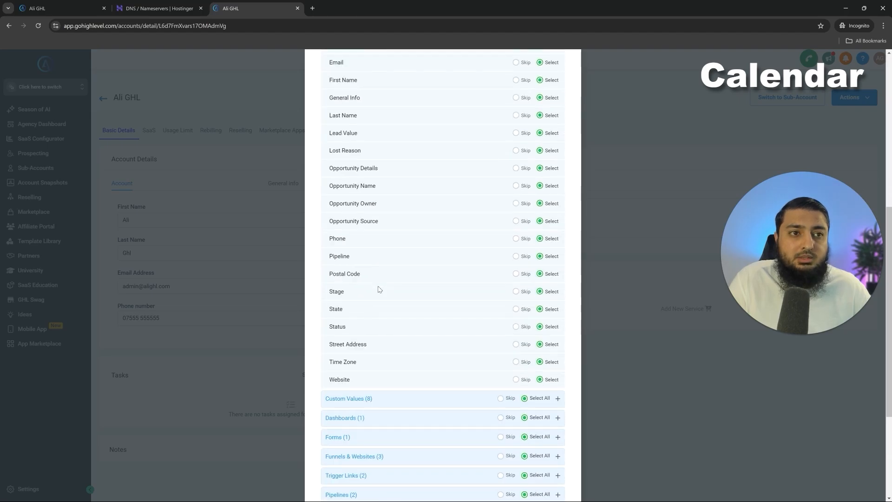
click(367, 232)
scroll(368, 296, down, 3)
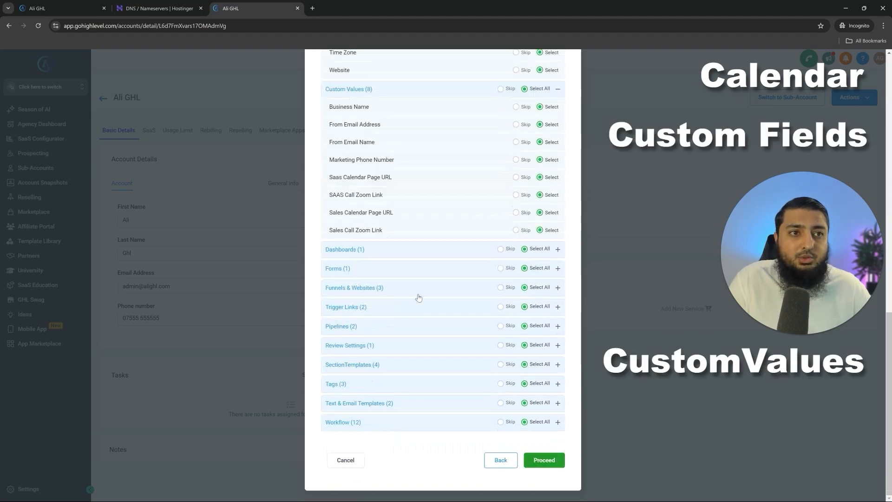
click(368, 251)
scroll(344, 284, down, 1)
click(339, 272)
scroll(339, 279, down, 1)
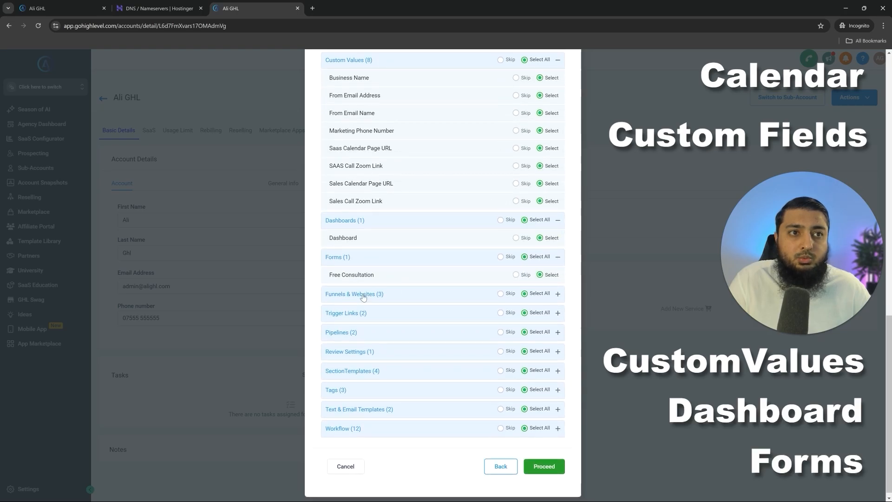
- Review the funnels, pipelines, tags and workflows groups, then push all assets to conflict check
click(334, 292)
drag(333, 305, 392, 329)
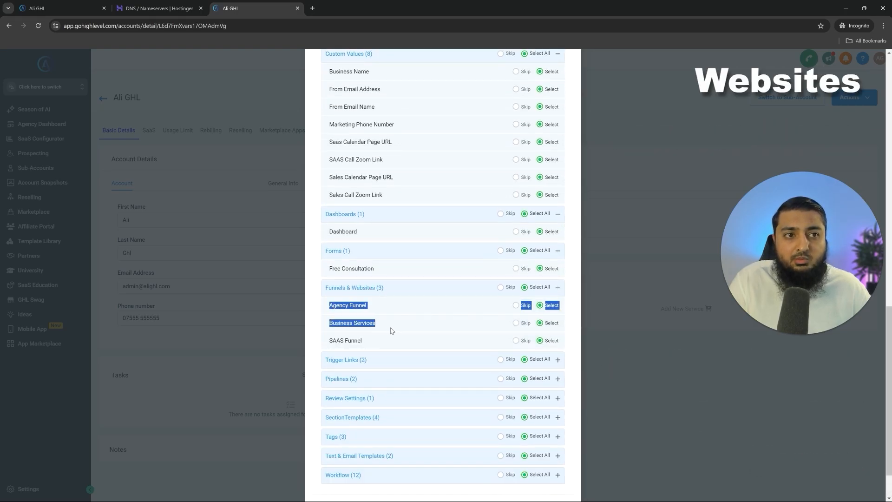
scroll(391, 329, down, 1)
click(350, 339)
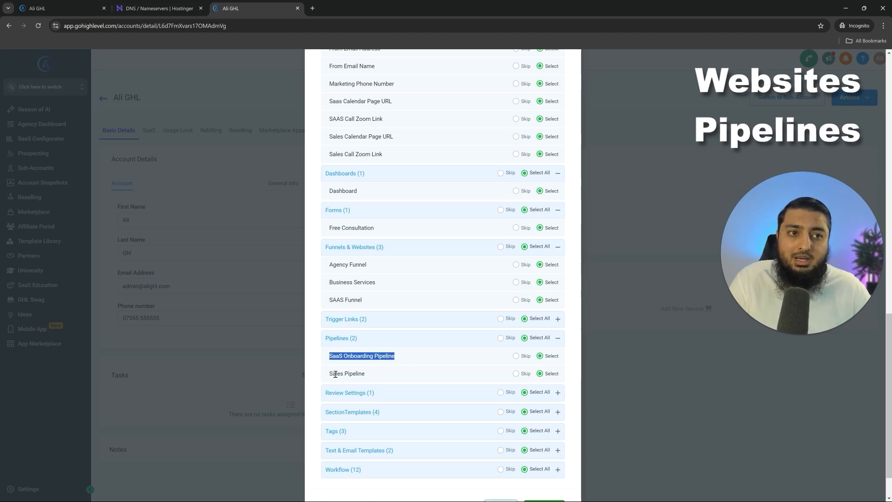
drag(333, 374, 382, 372)
scroll(386, 404, down, 1)
click(362, 392)
scroll(355, 466, down, 2)
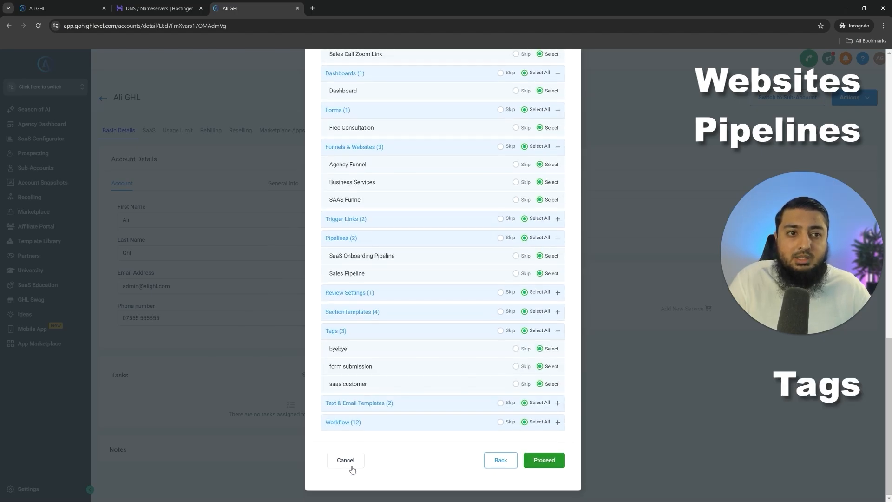
click(362, 422)
scroll(377, 372, down, 5)
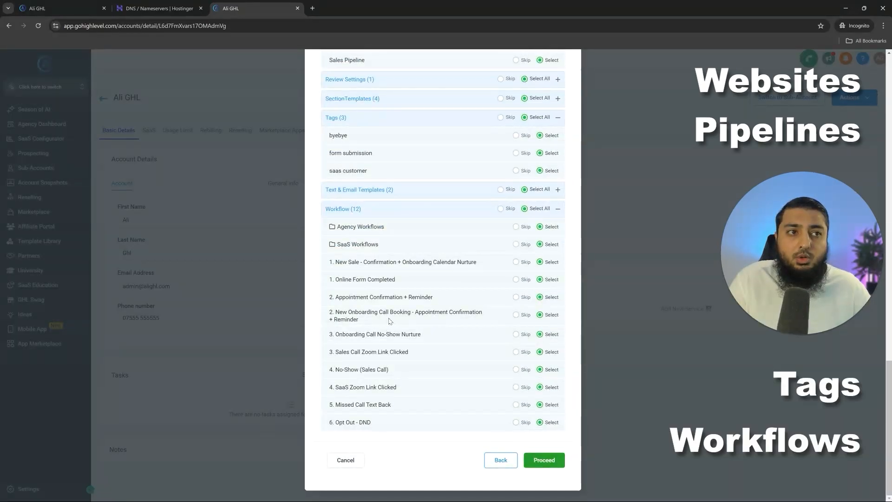
click(547, 461)
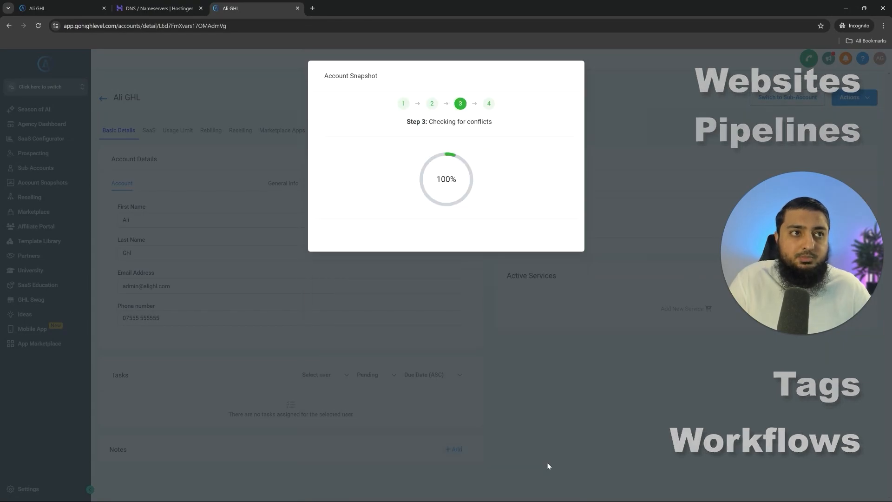
- Start the snapshot copy, confirm via notifications, and enter Ali GHL's Opportunities board
click(557, 233)
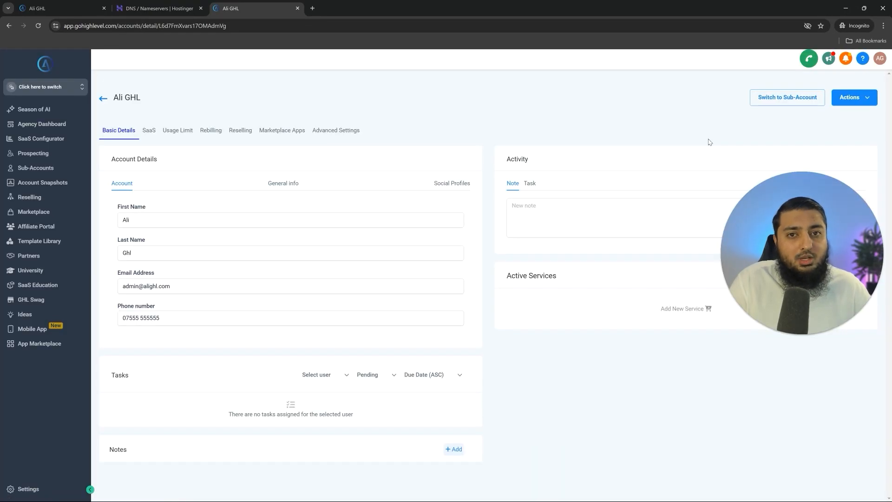
click(847, 60)
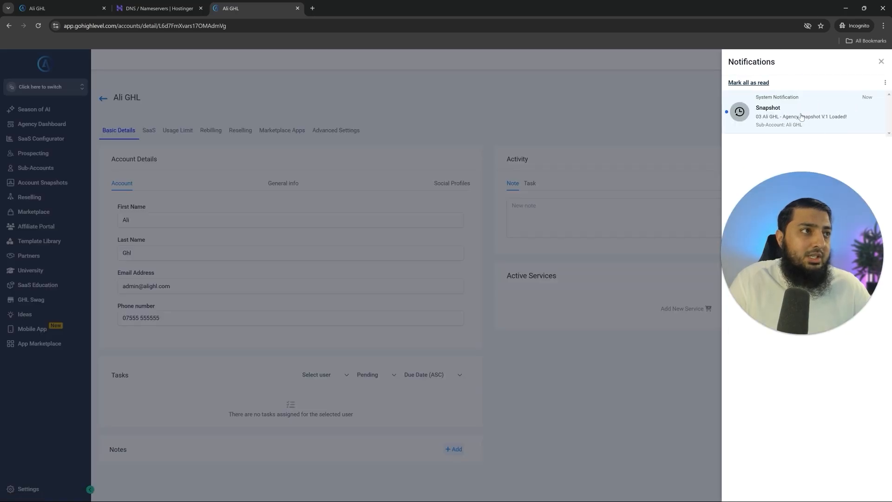
click(482, 101)
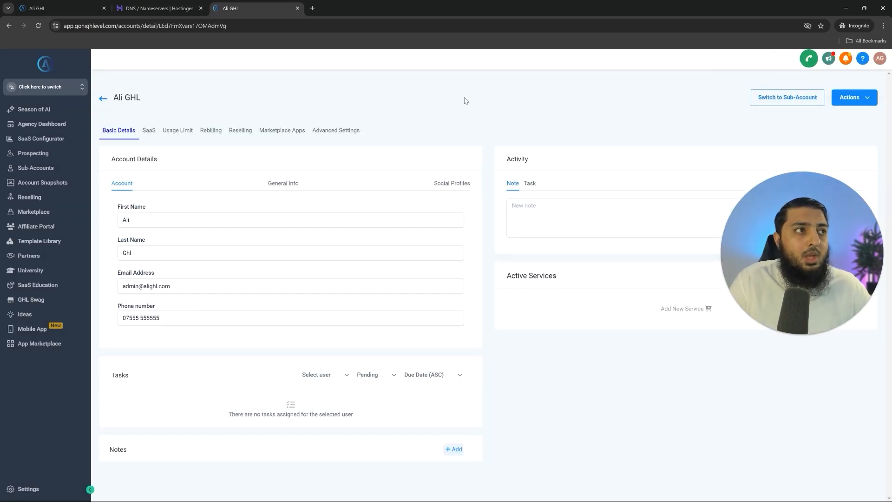
click(782, 98)
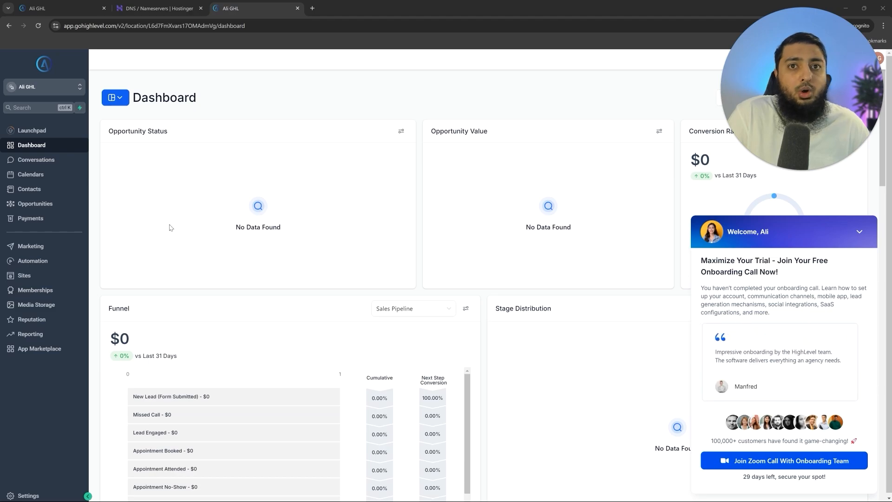
click(45, 210)
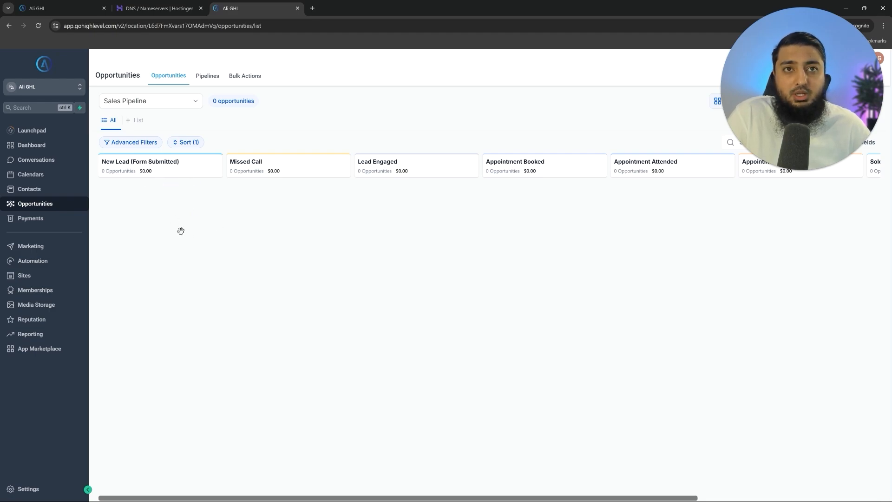
- Edit the Sales Pipeline from the Pipelines tab, try moving Lost upward, then cancel
scroll(215, 231, right, 2)
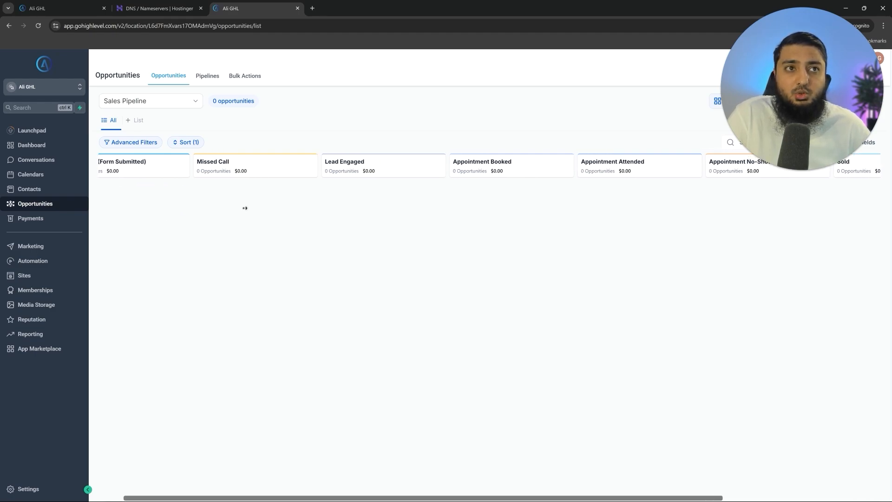
scroll(247, 207, right, 6)
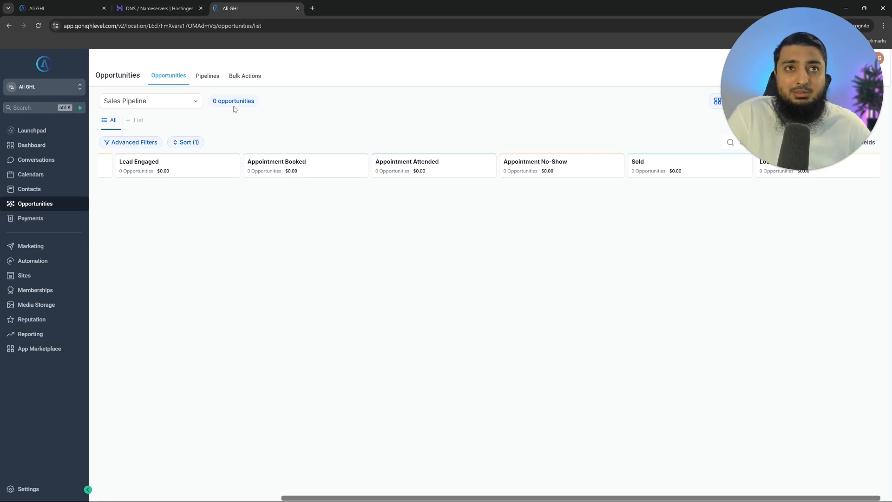
click(208, 76)
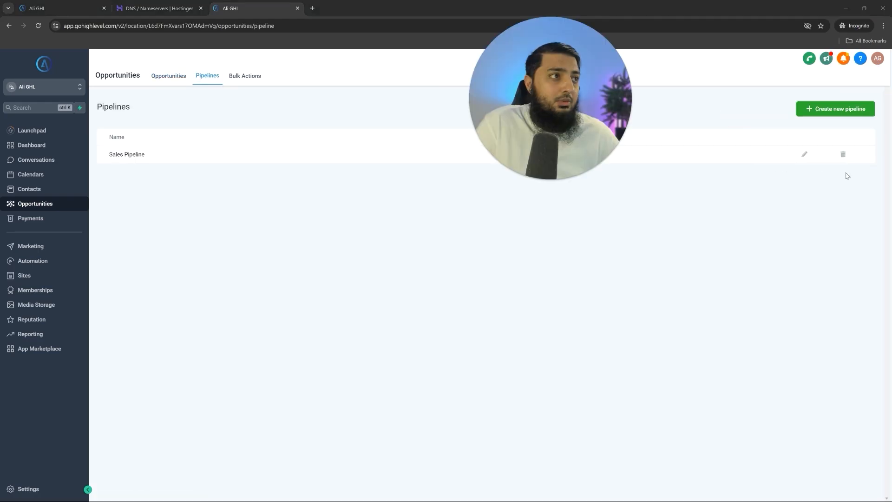
click(804, 157)
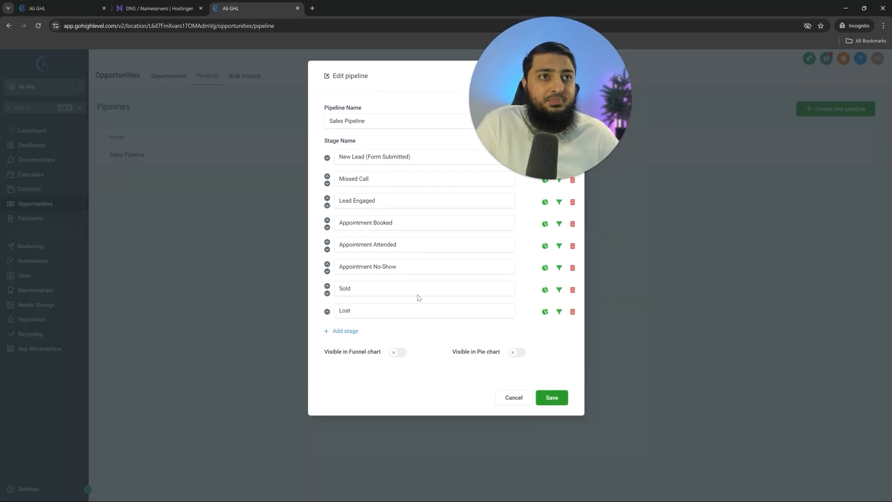
click(327, 311)
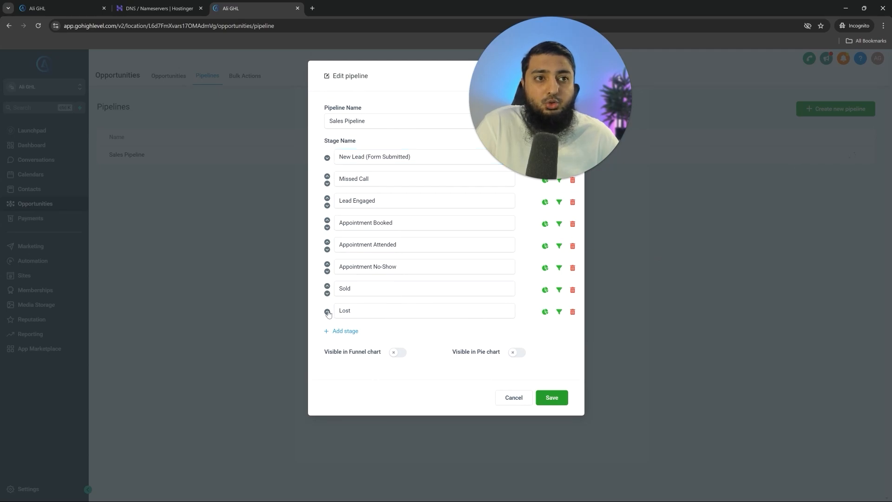
click(328, 286)
click(328, 263)
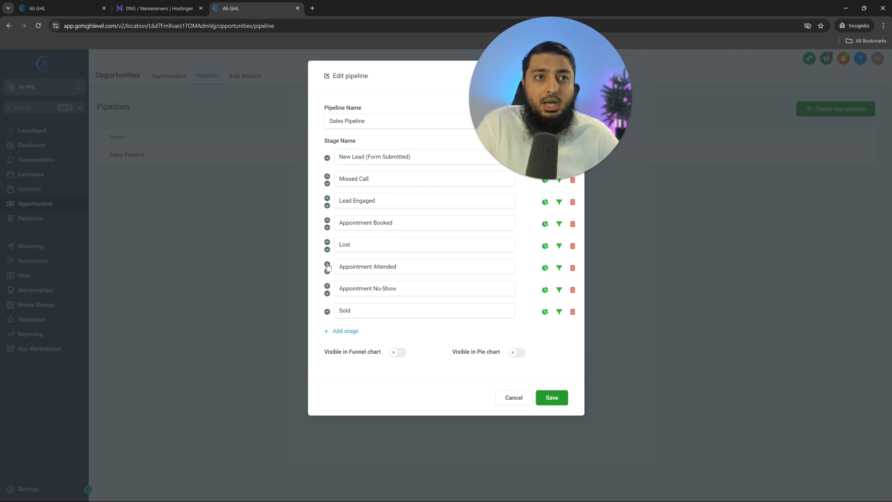
click(514, 398)
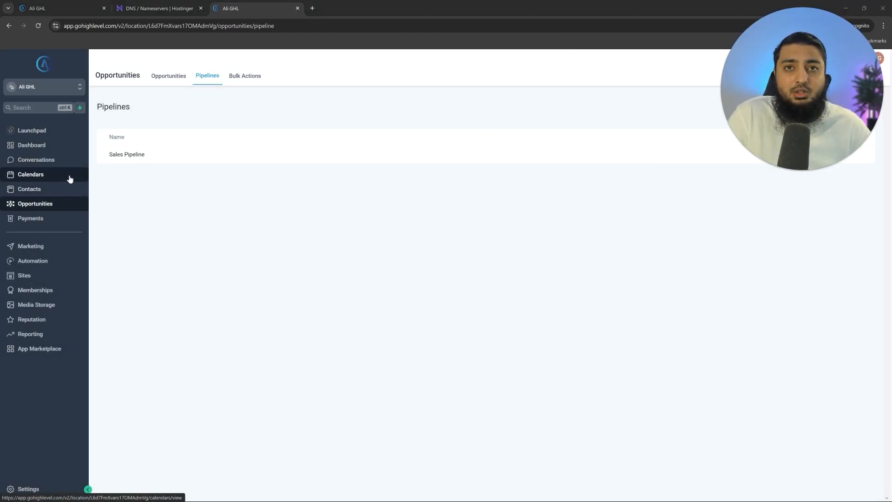
- Go to Calendar Settings and open the Consultation Call calendar via its Edit action
click(38, 179)
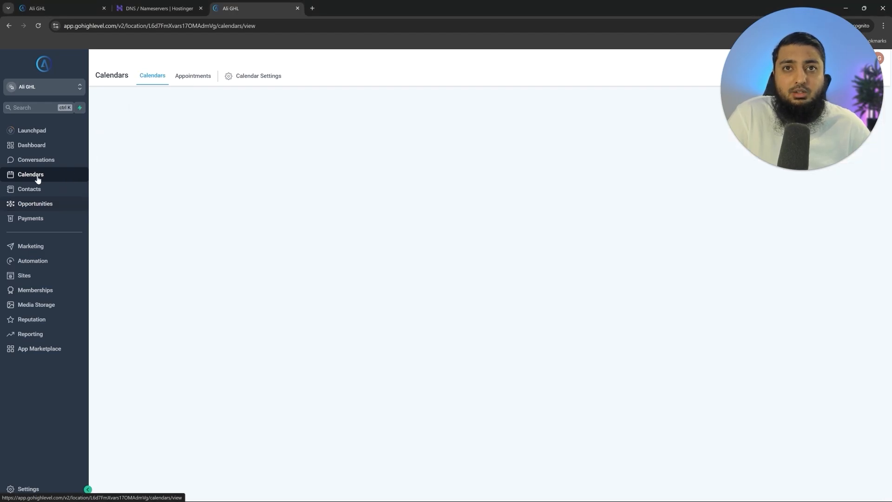
click(257, 76)
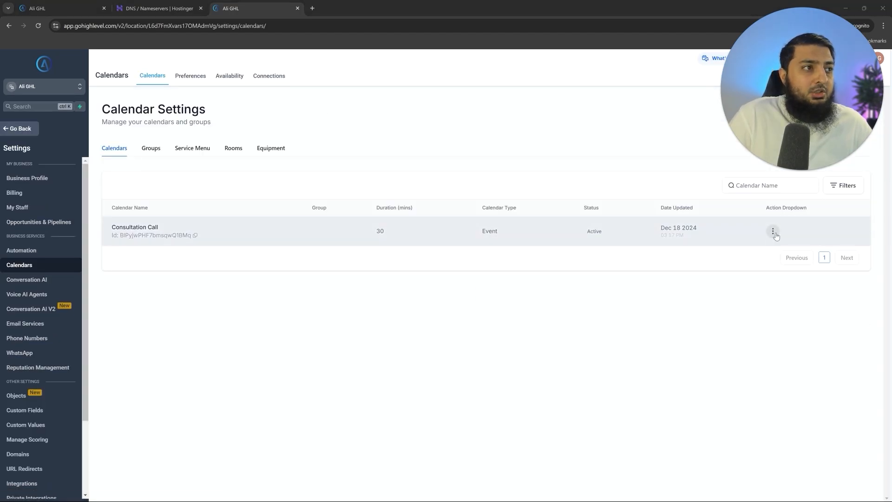
click(773, 231)
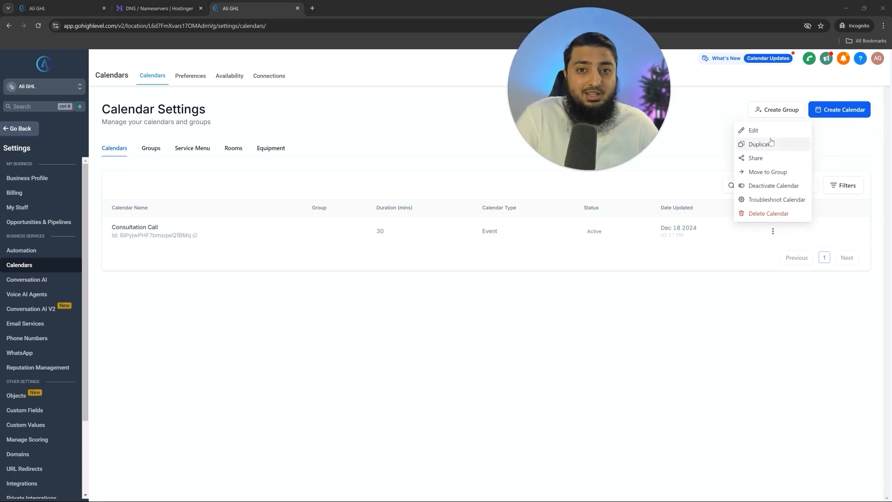
click(661, 374)
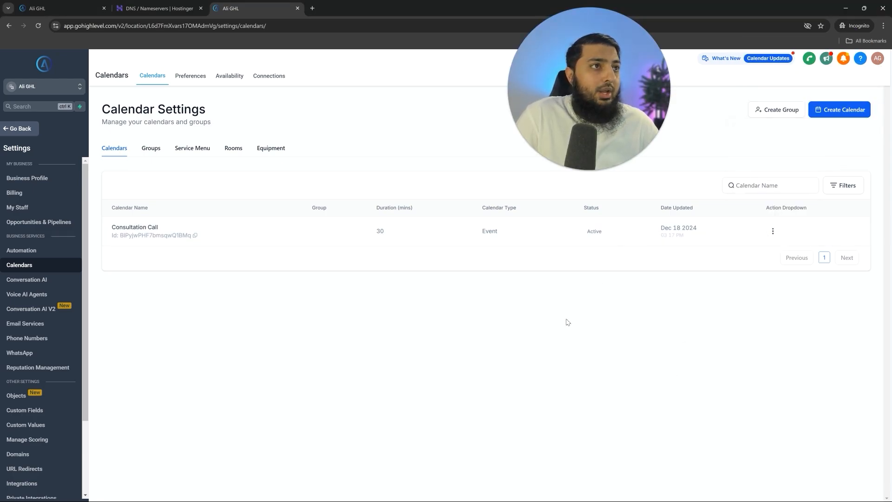
click(839, 116)
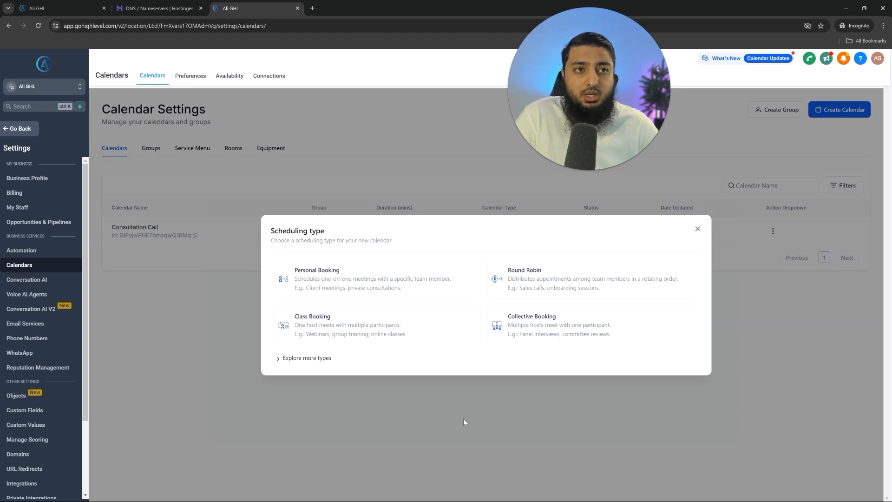
click(697, 229)
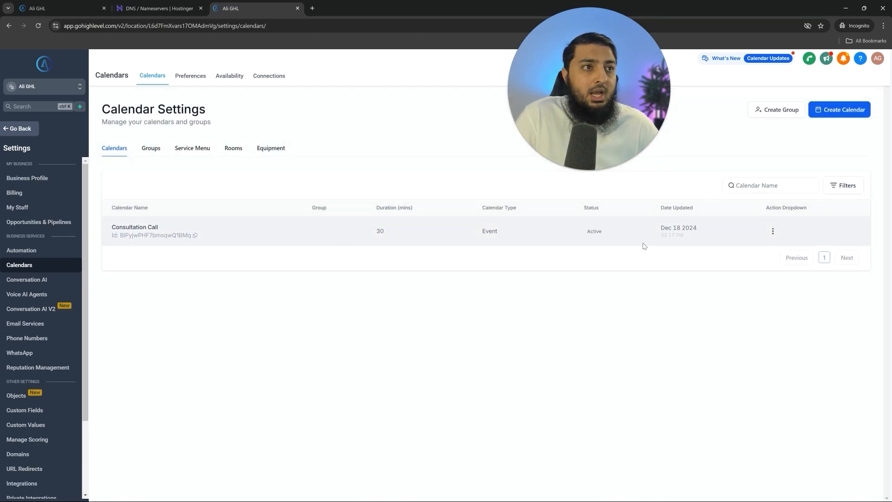
click(773, 231)
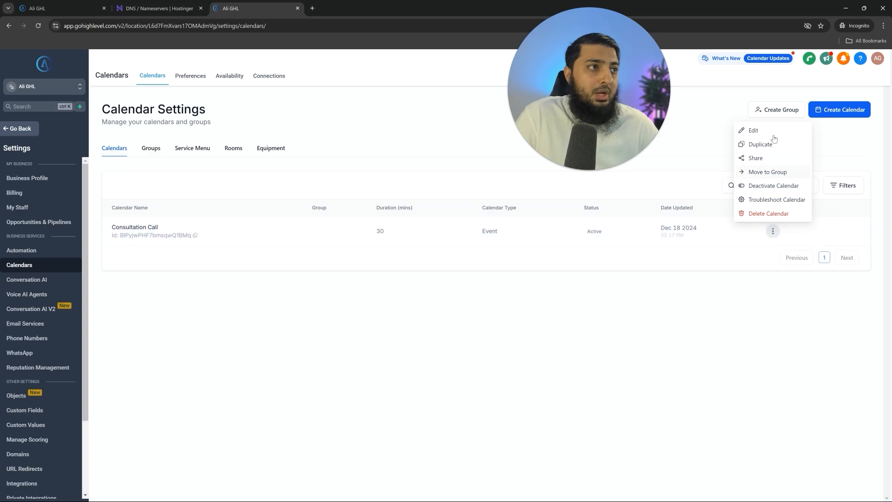
click(757, 131)
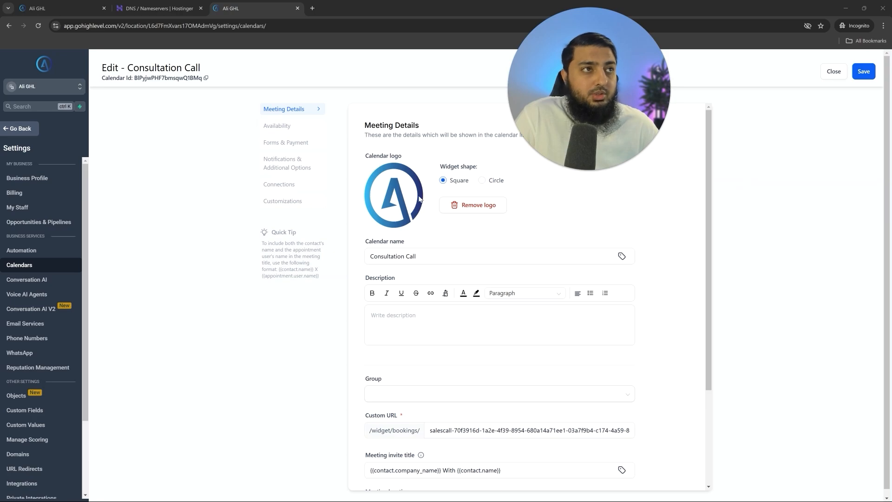
- Keep the calendar name and replace the custom booking URL with 'alighl-onlin'
scroll(441, 264, down, 2)
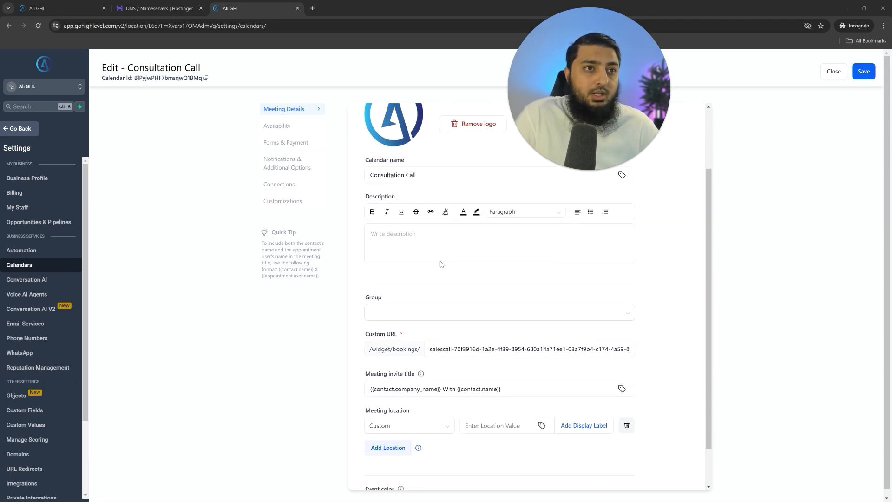
triple_click(428, 175)
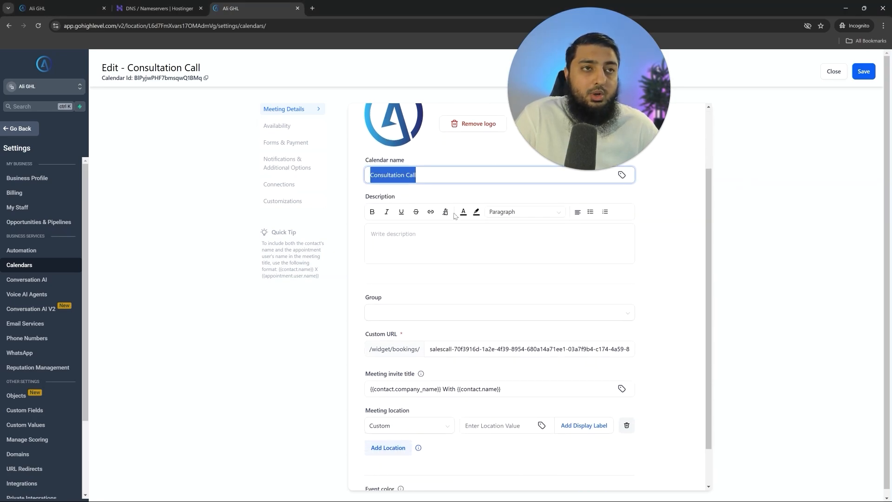
click(417, 173)
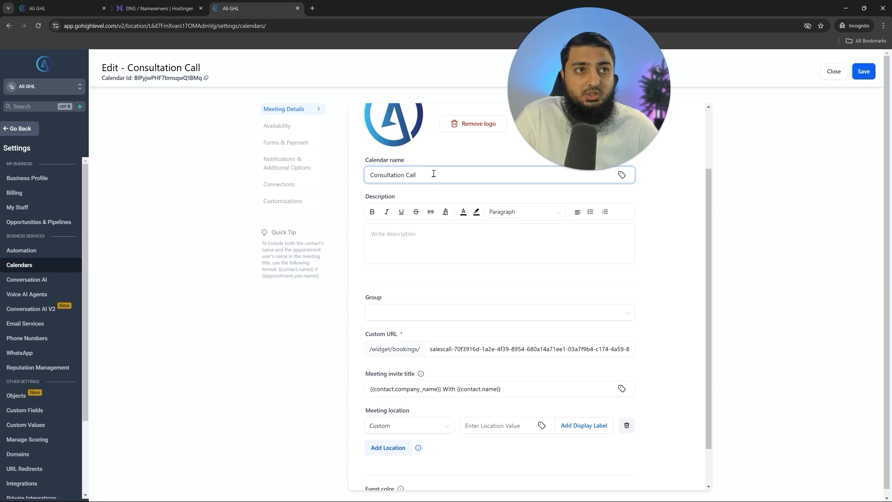
click(460, 255)
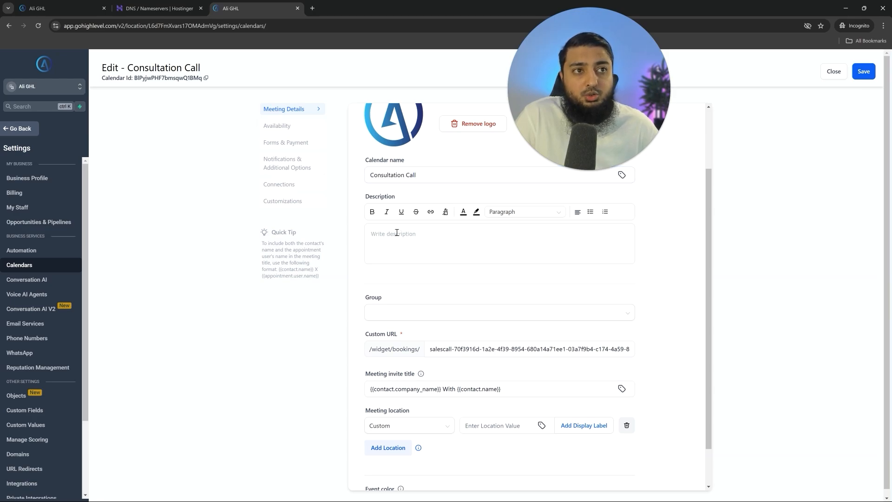
scroll(397, 232, down, 1)
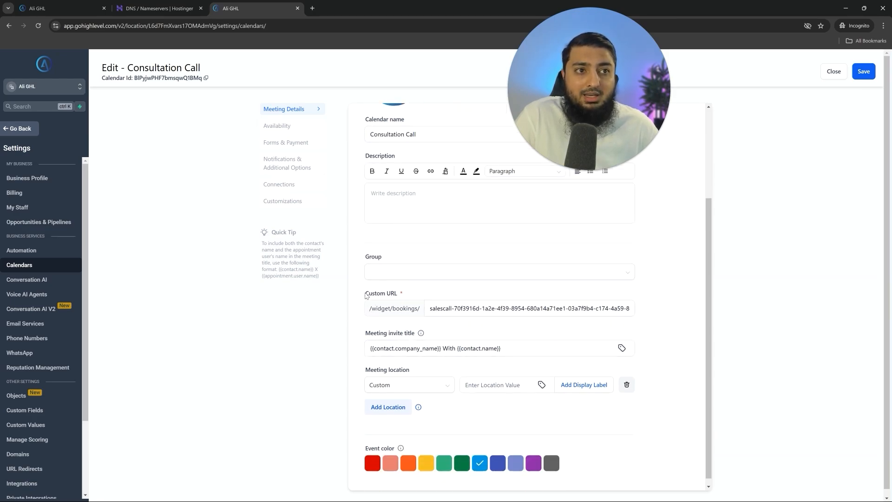
click(433, 308)
click(433, 308)
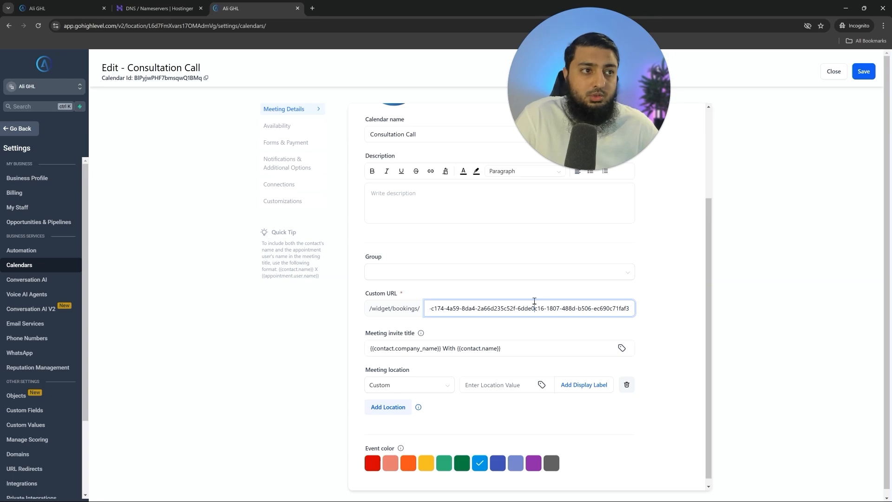
key(ctrl+a)
text(al)
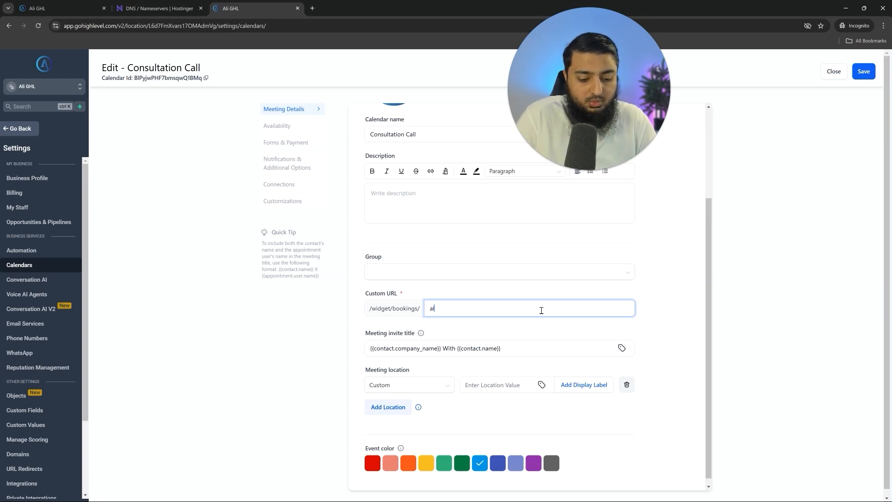
text(ighl-online)
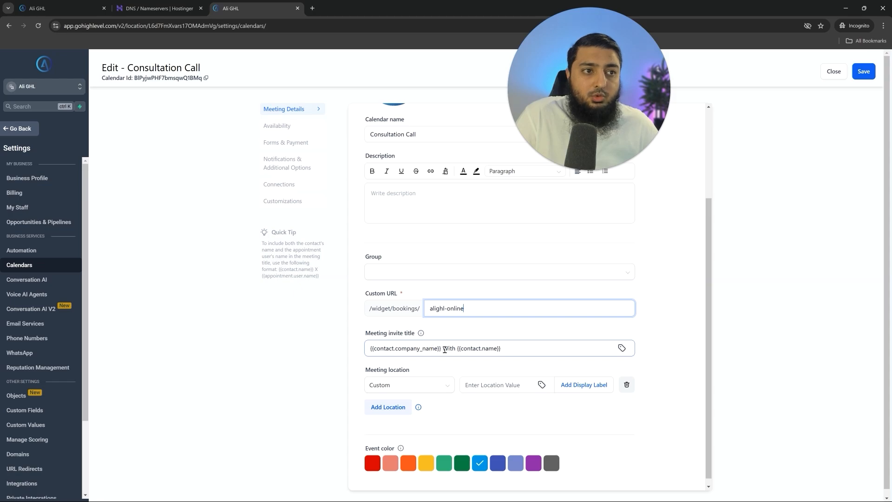
- Remove the company name placeholder from the meeting invite title
drag(443, 349, 312, 344)
triple_click(408, 353)
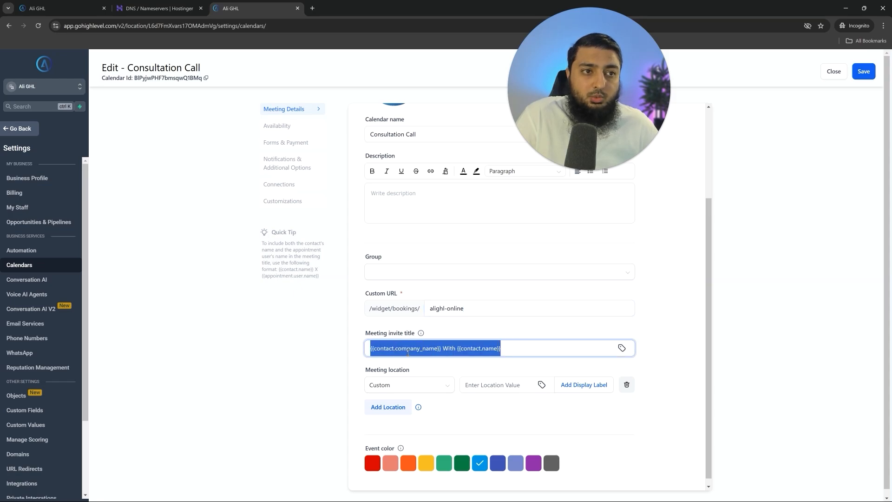
double_click(412, 353)
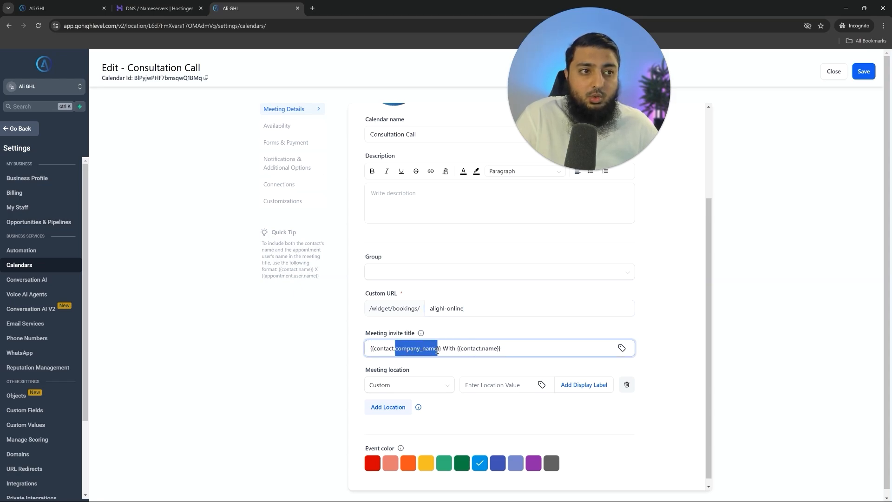
drag(459, 349, 340, 348)
key(BackSpace)
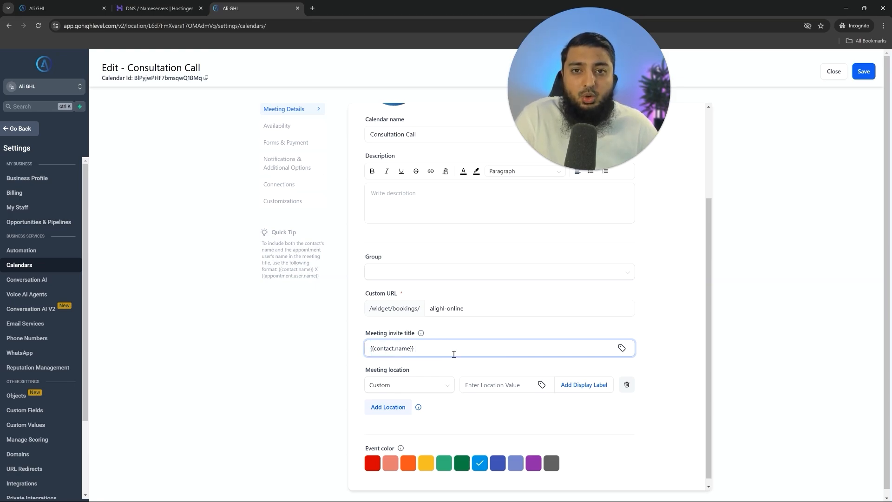
- Leave the meeting location as Custom and save the meeting details
scroll(454, 354, down, 2)
triple_click(434, 357)
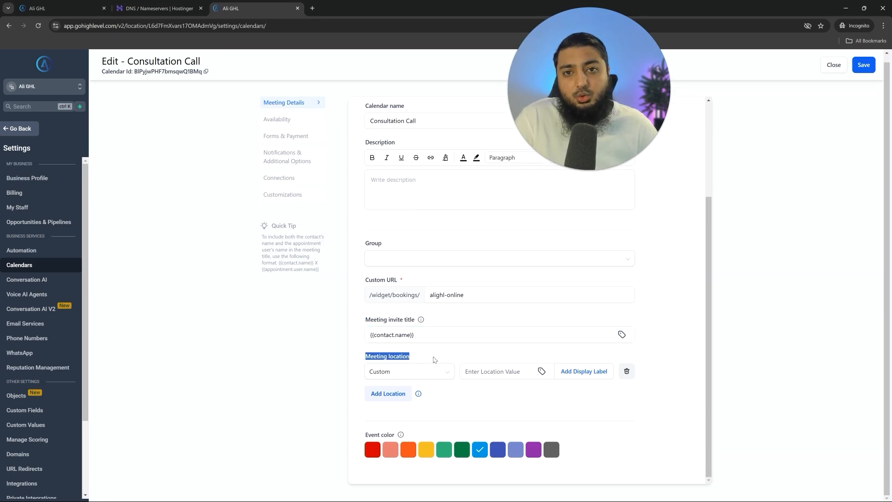
click(423, 371)
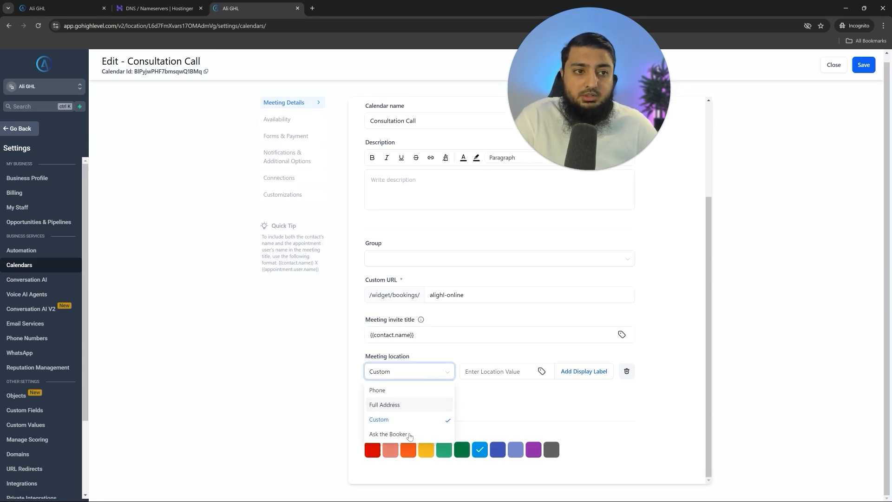
click(535, 414)
scroll(535, 414, up, 3)
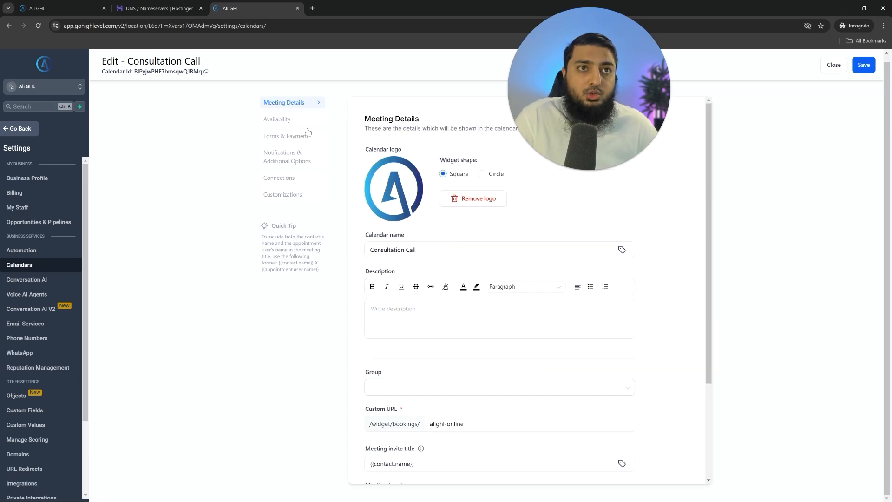
click(870, 68)
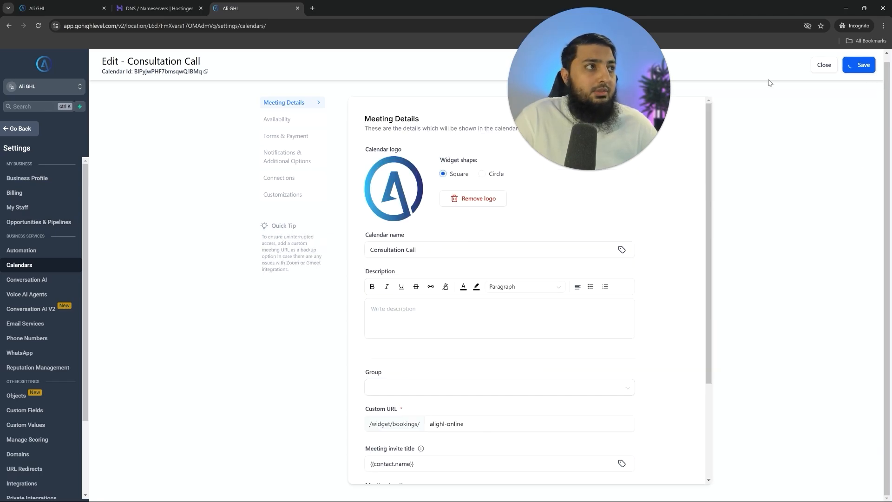
- Review availability: meeting interval, duration, scheduling notice, date range, booking limits and pre-buffer time
click(287, 122)
scroll(440, 223, down, 10)
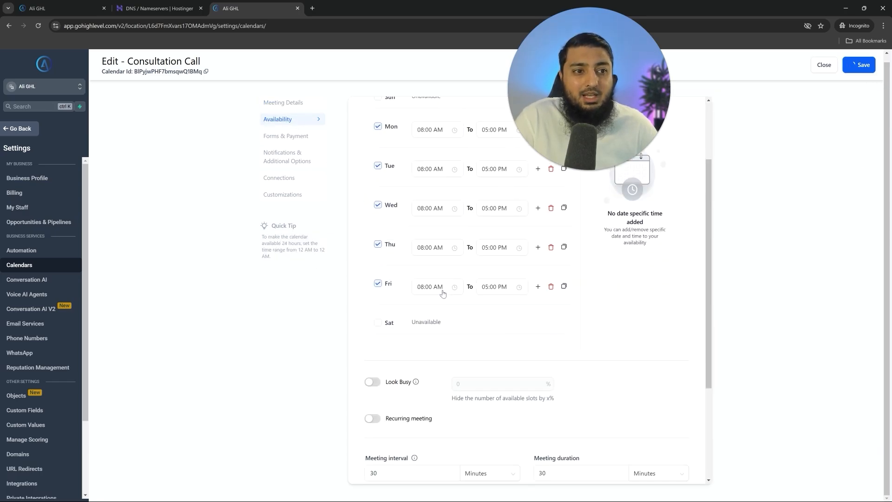
scroll(441, 291, up, 10)
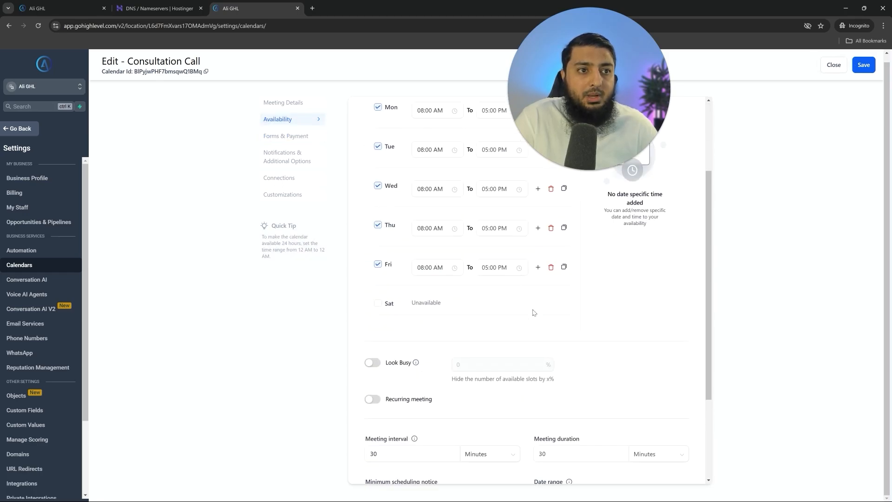
drag(365, 308, 396, 314)
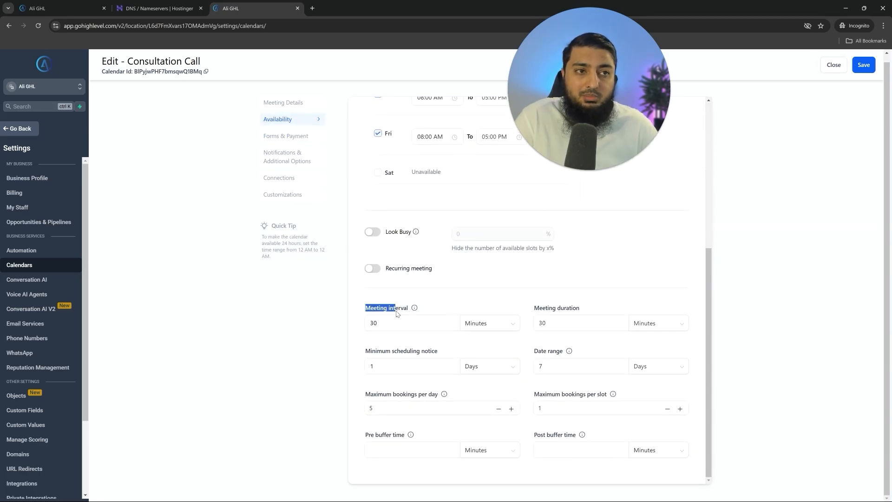
click(395, 315)
click(384, 324)
drag(534, 308, 599, 307)
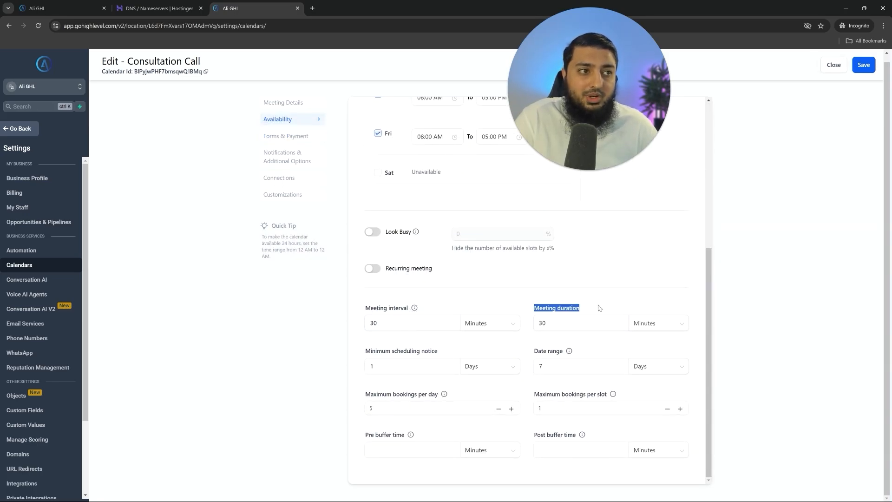
drag(366, 352, 435, 361)
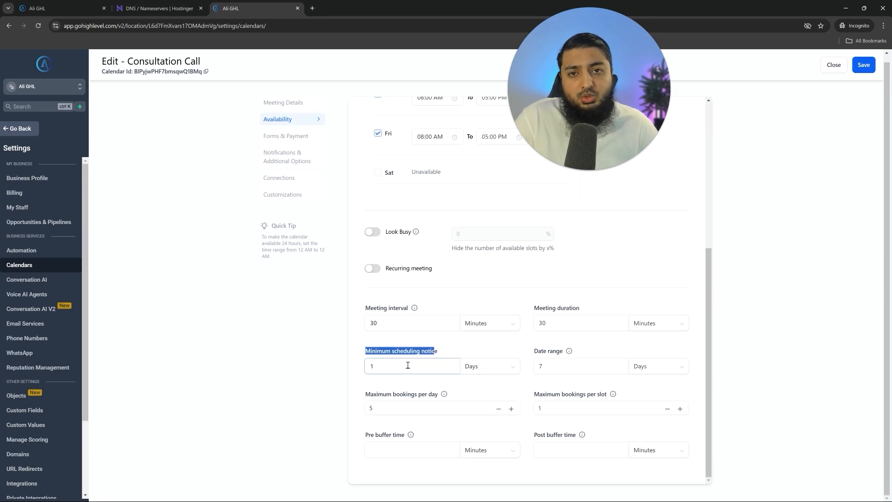
drag(534, 352, 562, 354)
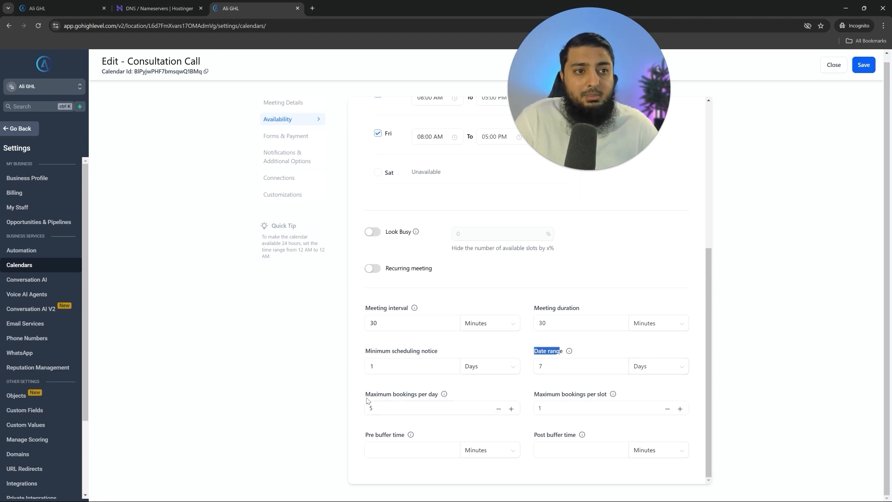
drag(367, 401, 439, 396)
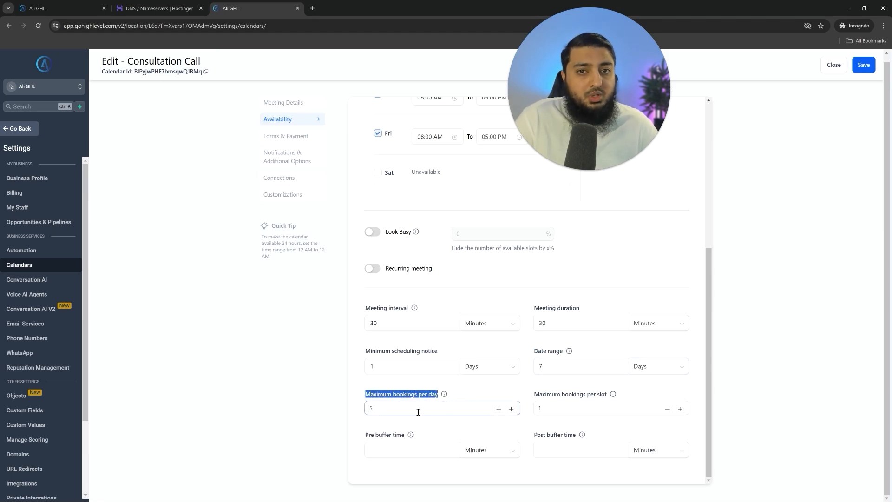
drag(533, 396, 606, 398)
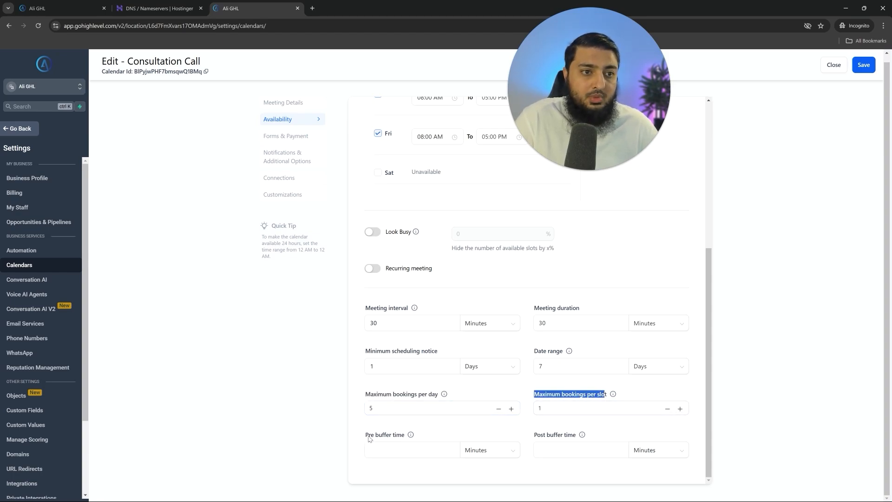
drag(366, 435, 396, 436)
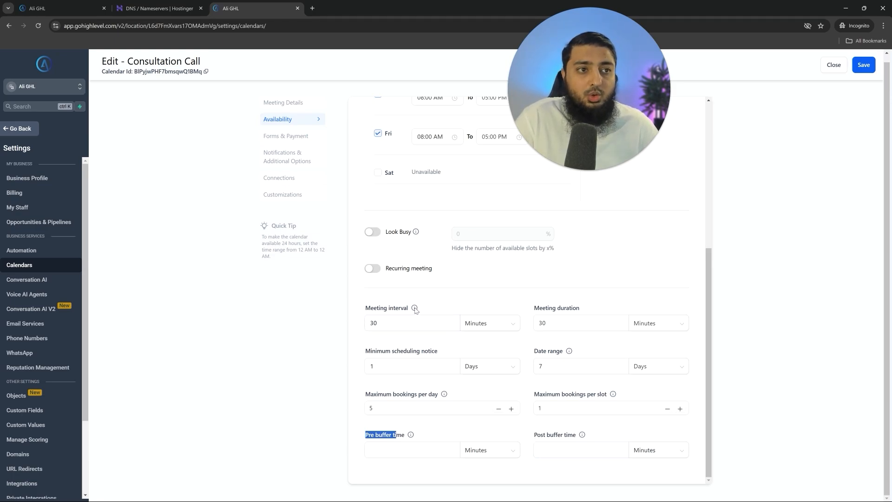
mouse_move(415, 310)
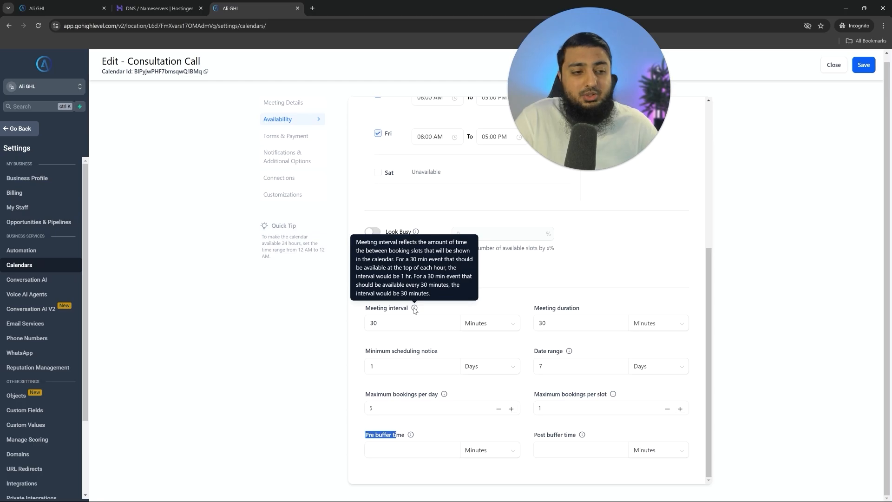
- Check the Forms & Payment, Notifications, Connections and Customizations sections, then save the calendar
click(285, 136)
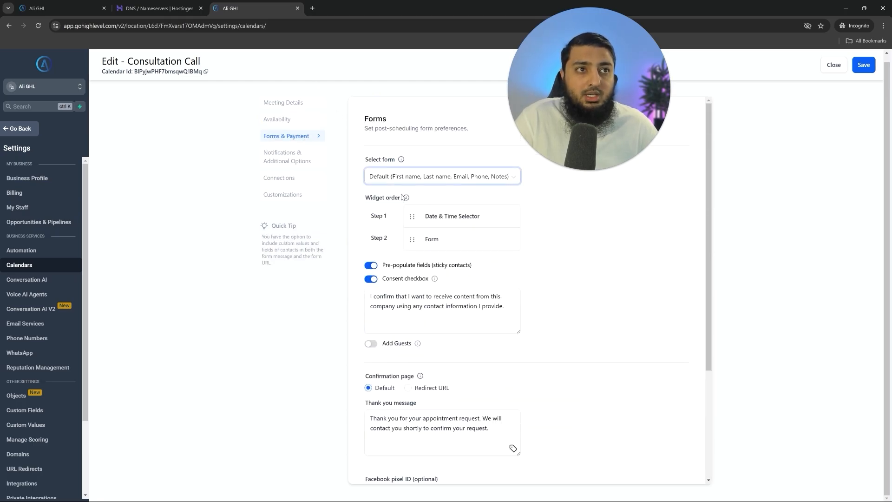
scroll(495, 321, down, 3)
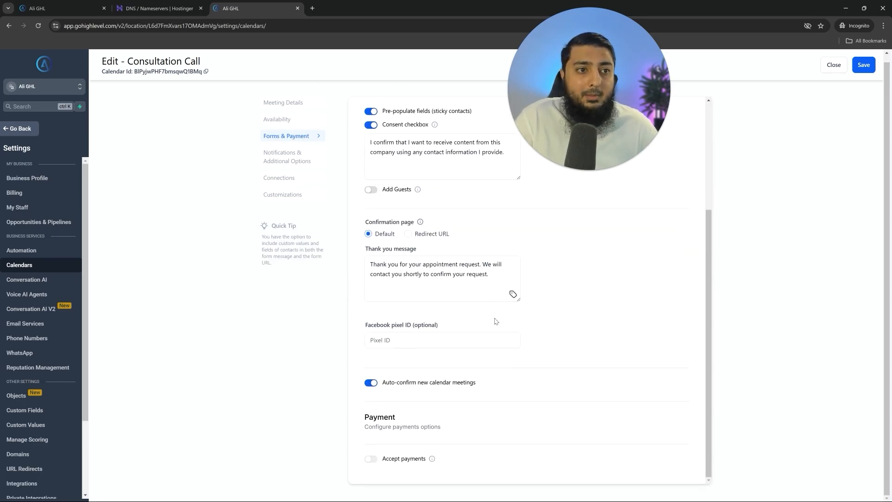
click(293, 158)
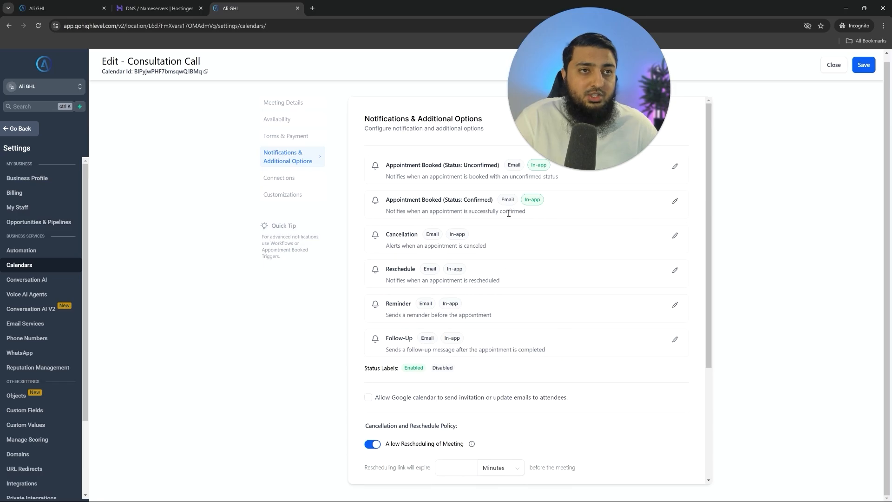
click(292, 181)
click(299, 196)
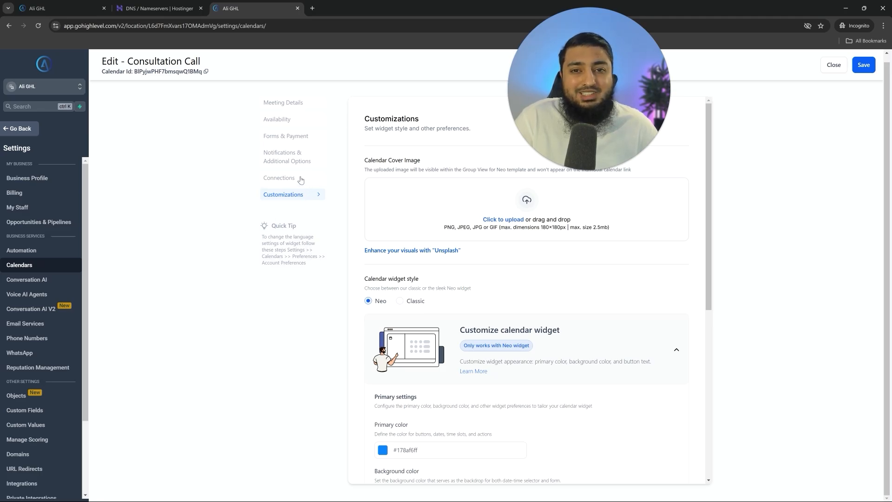
click(872, 65)
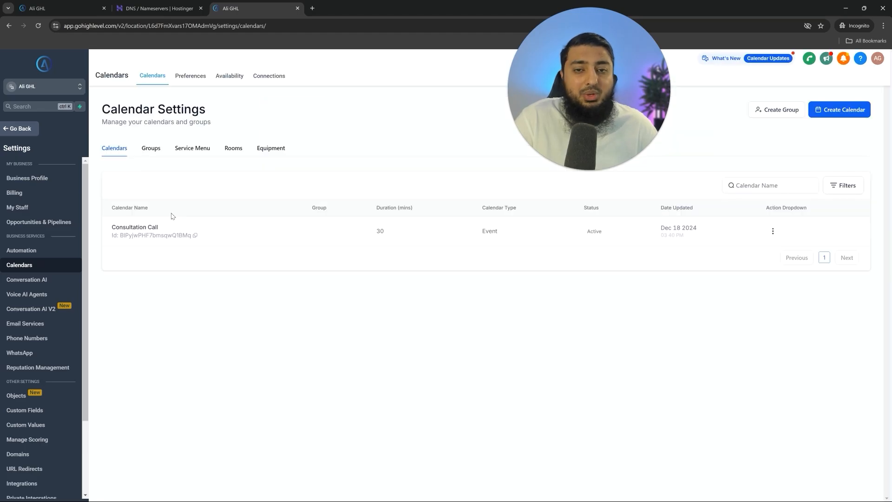
- Set the Agency Funnel's domain to alighl.online in its settings and save
click(24, 130)
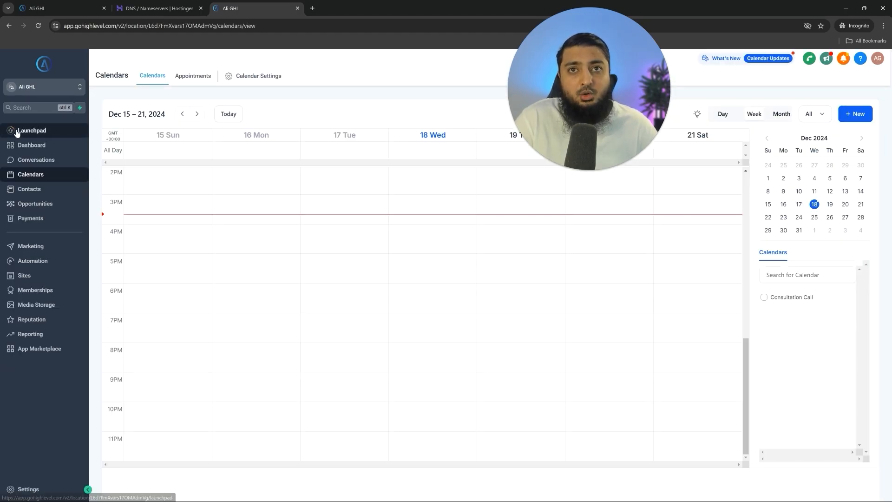
click(27, 277)
click(260, 200)
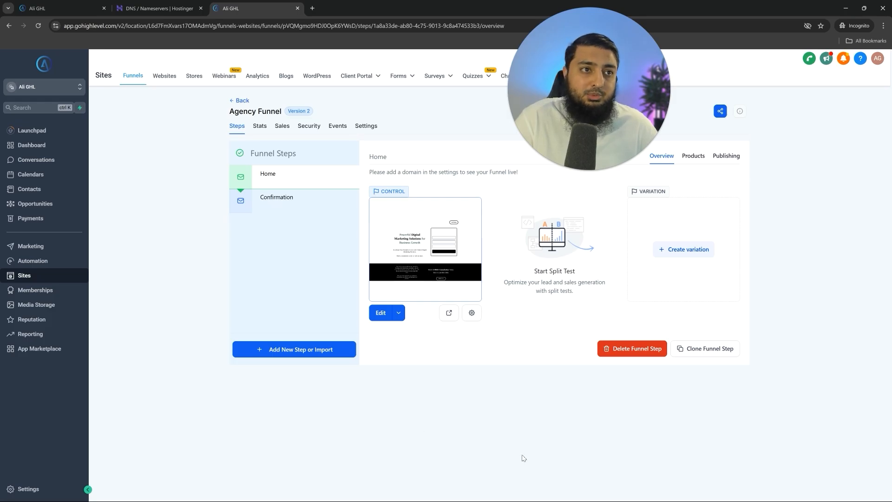
click(366, 126)
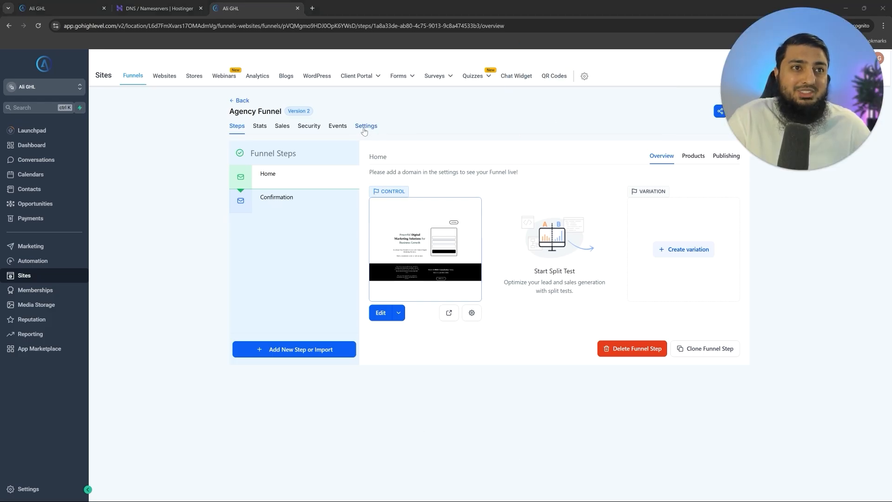
click(514, 188)
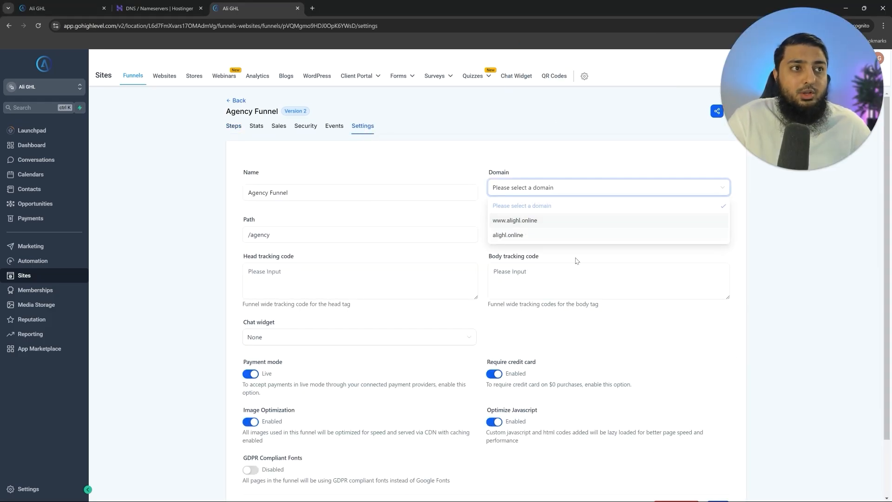
click(508, 236)
scroll(469, 263, down, 2)
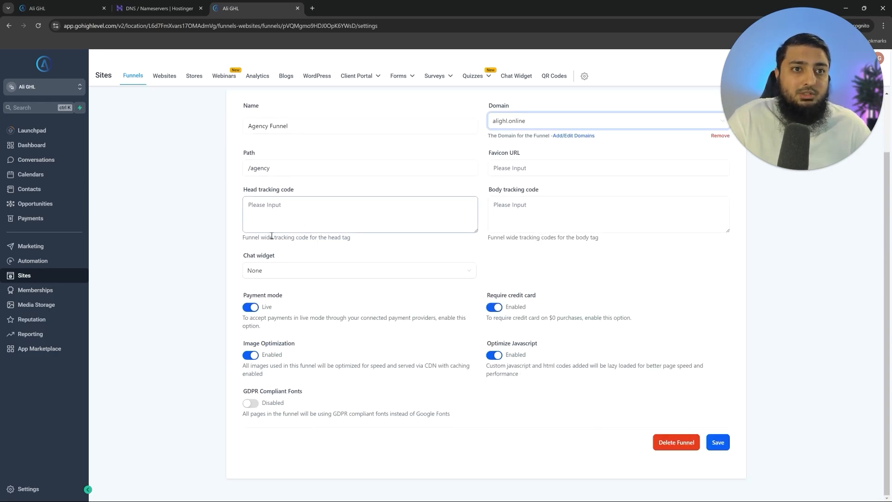
click(724, 445)
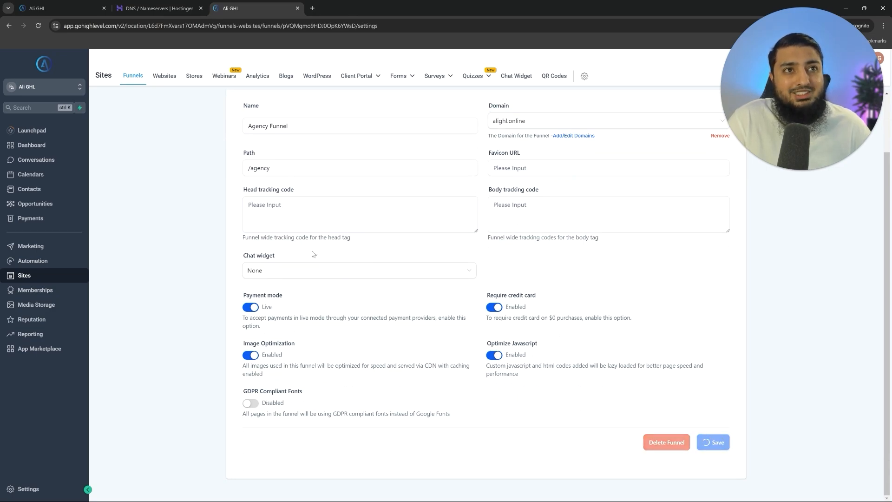
- Create a new chat widget from the Chat Widget page to reveal the chat type choices
click(272, 268)
click(252, 256)
drag(247, 255, 358, 255)
click(358, 256)
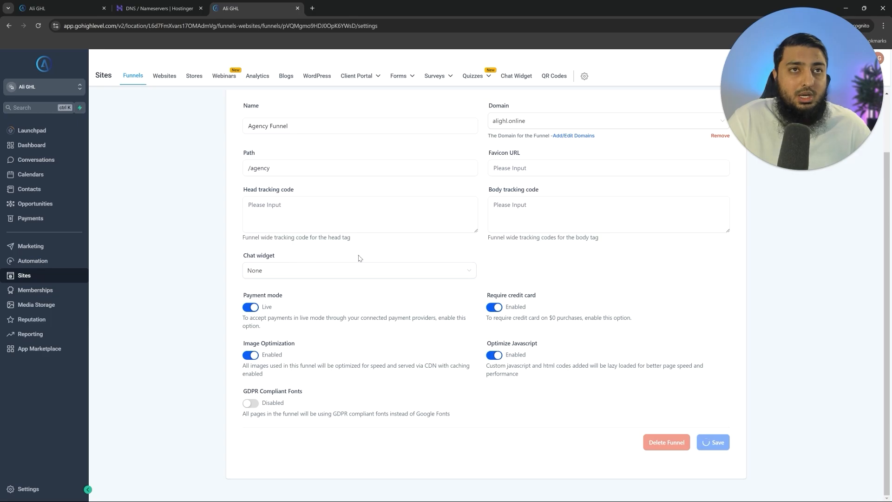
click(524, 82)
click(490, 293)
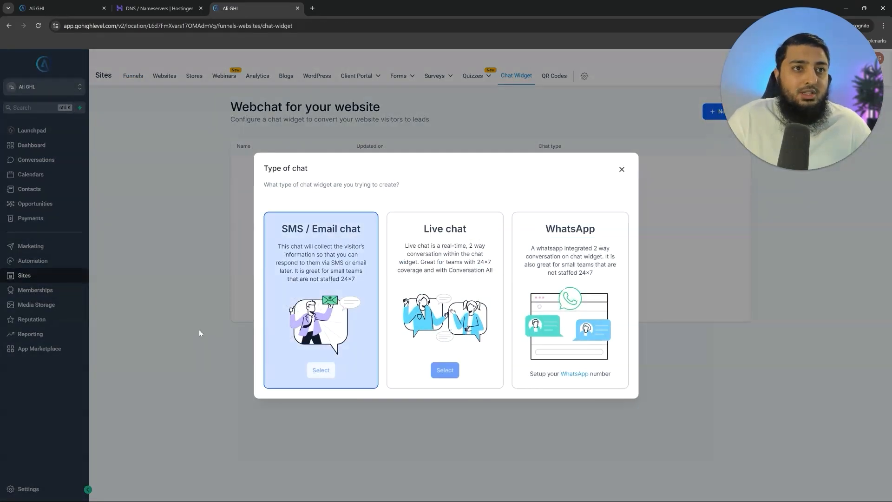
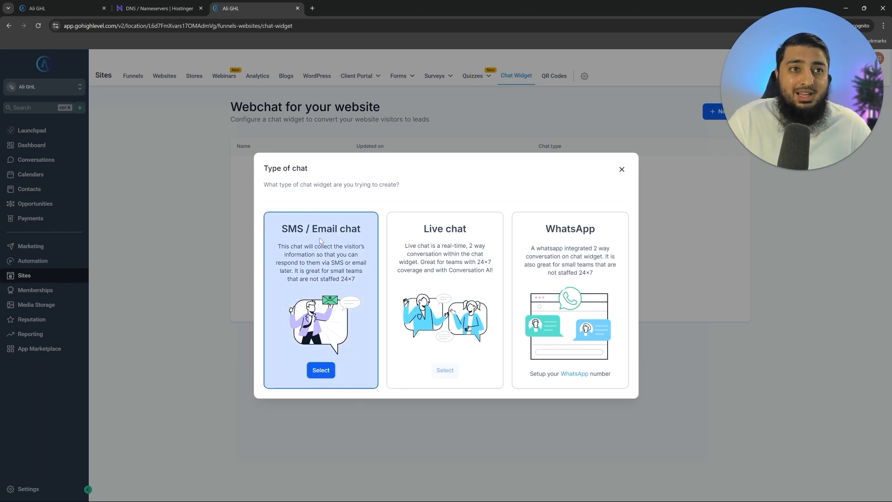
- Choose the SMS / Email chat type and review the widget's style and customization options
click(321, 370)
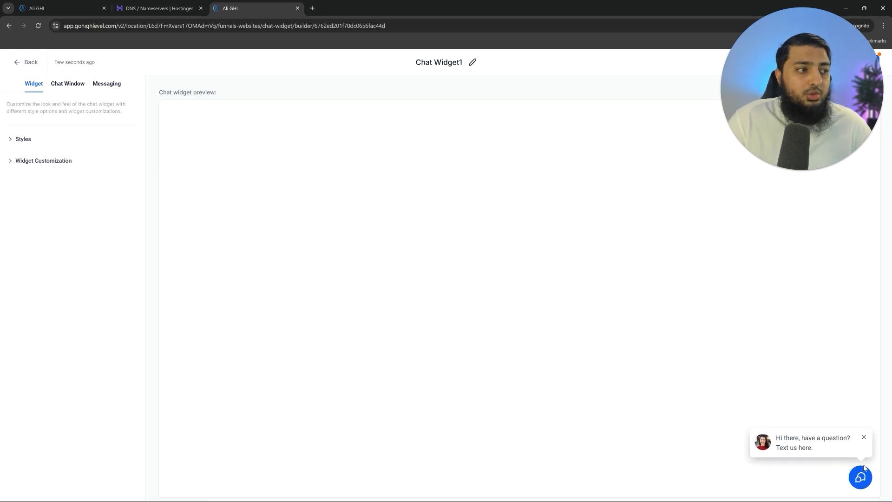
click(28, 144)
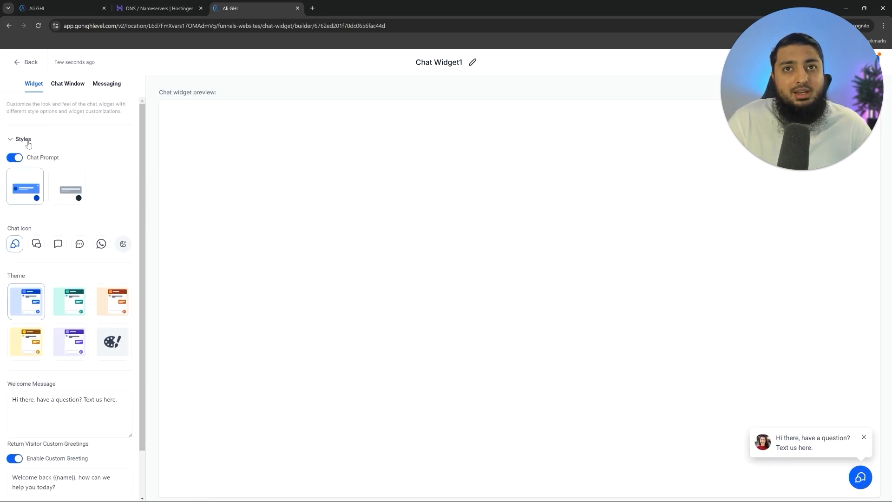
scroll(88, 192, down, 2)
click(60, 497)
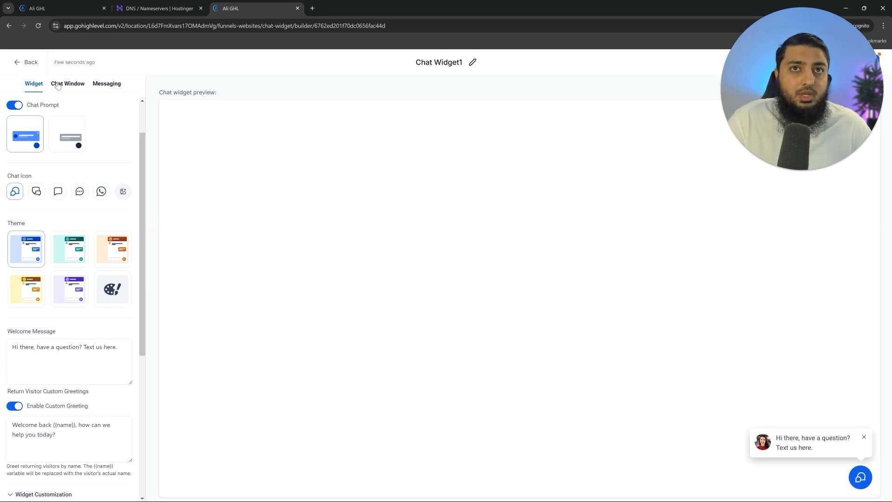
click(36, 85)
- Review the Chat Window and Messaging settings, then save Chat Widget1 and return to the list
click(74, 86)
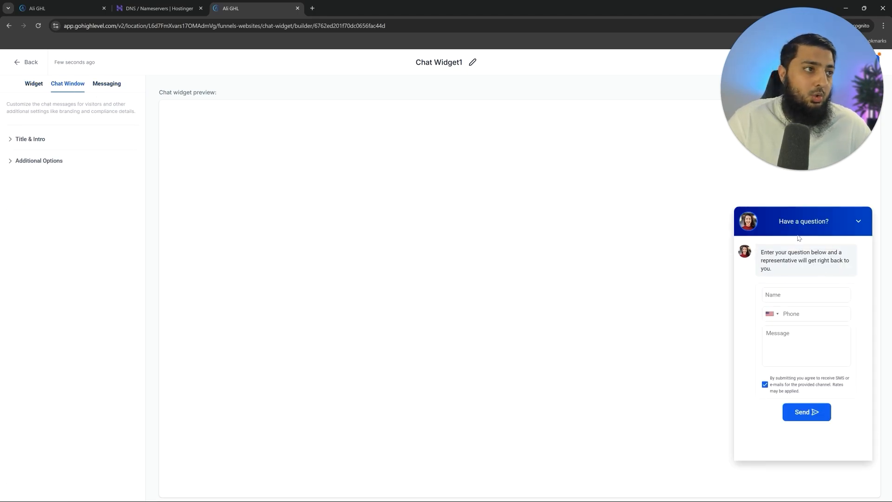
click(34, 140)
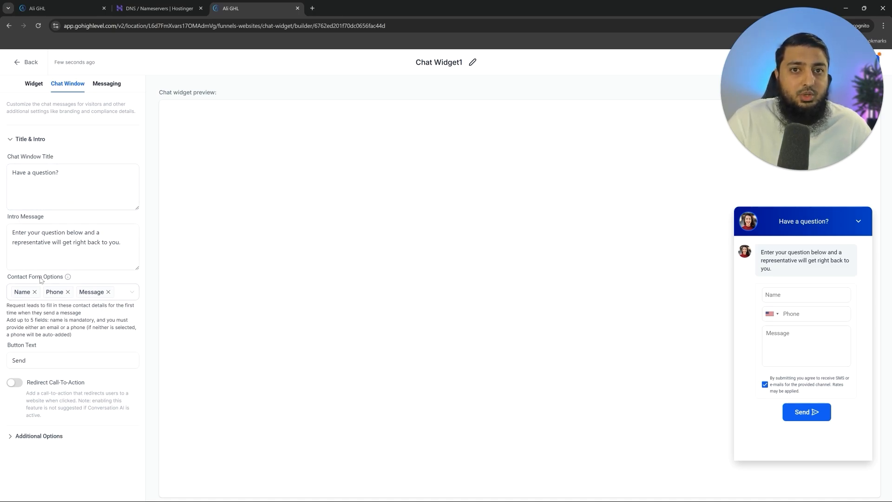
click(112, 86)
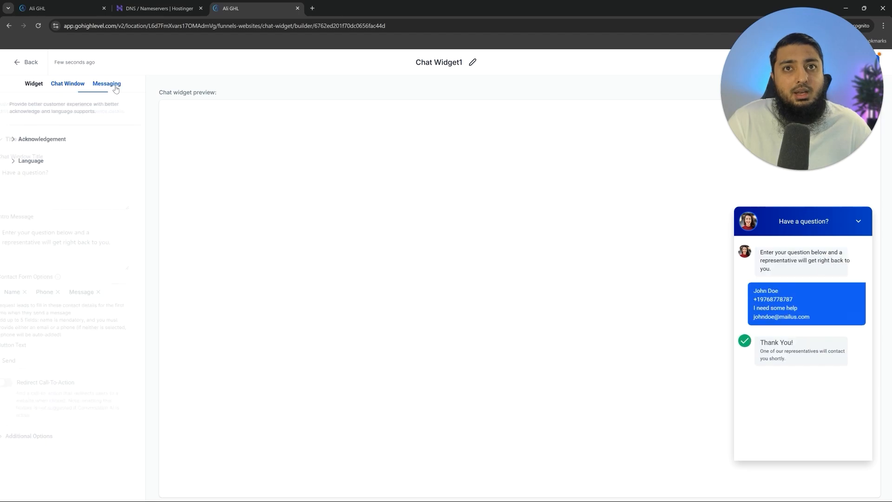
click(59, 141)
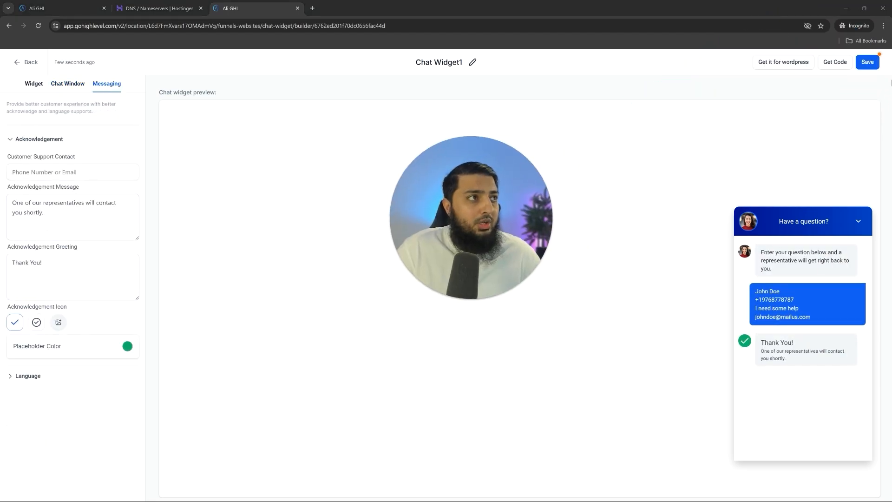
click(873, 65)
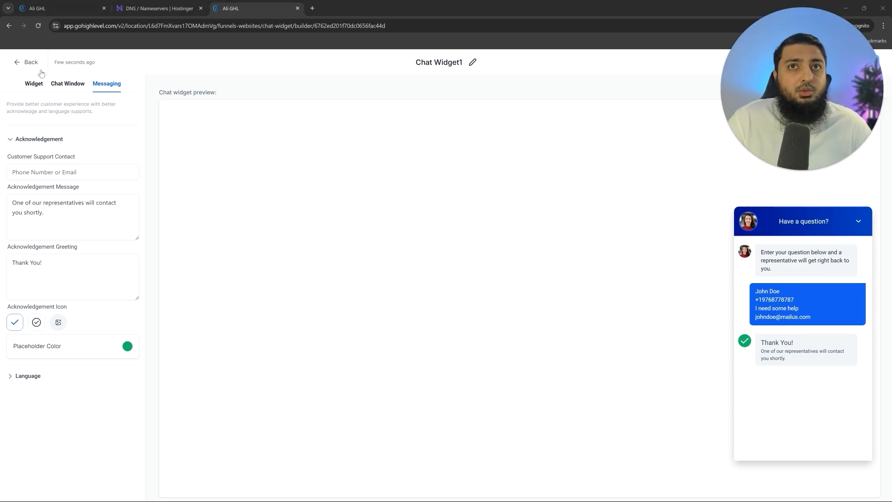
click(28, 63)
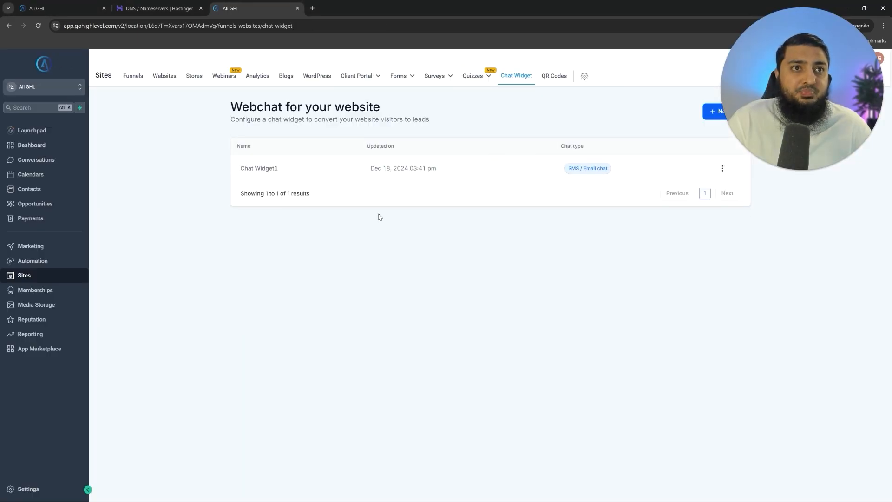
- Select Chat Widget1 in the Agency Funnel's settings and save them
click(132, 79)
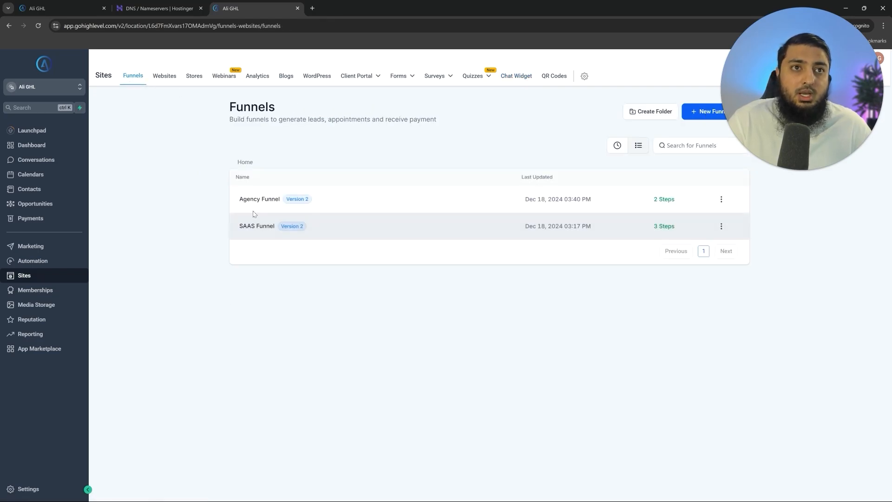
click(249, 200)
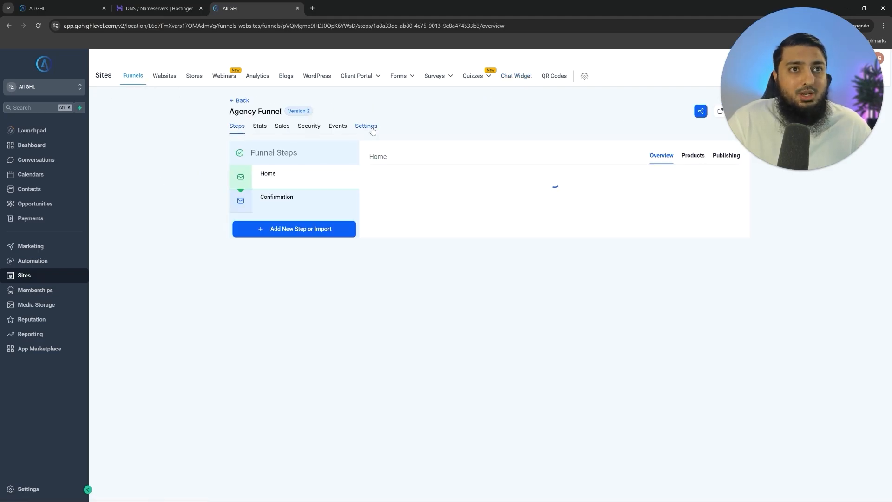
click(367, 125)
scroll(279, 409, down, 3)
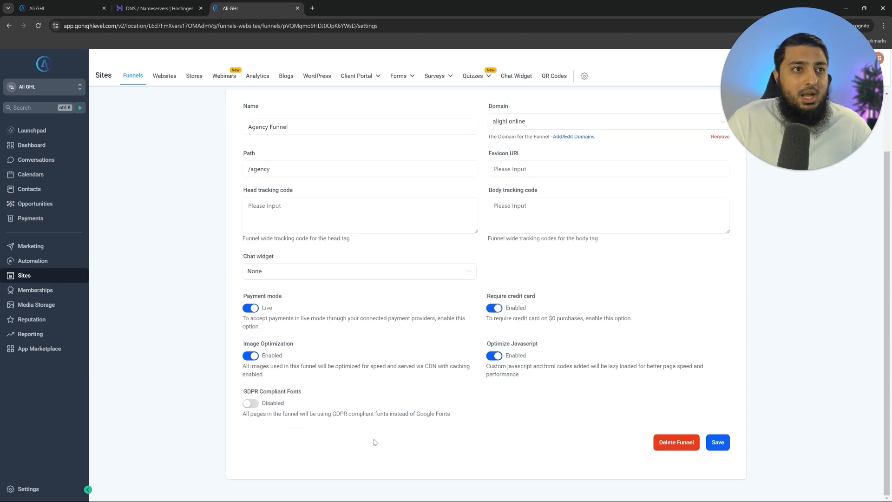
click(247, 263)
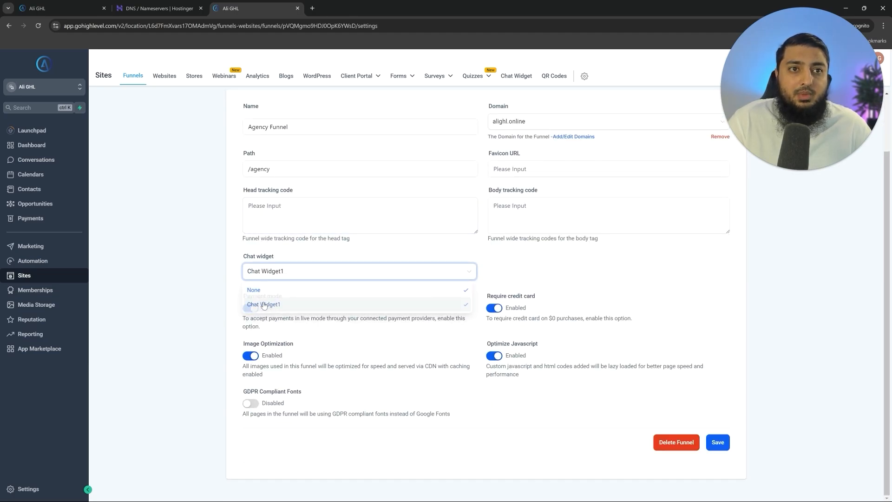
click(263, 301)
click(719, 445)
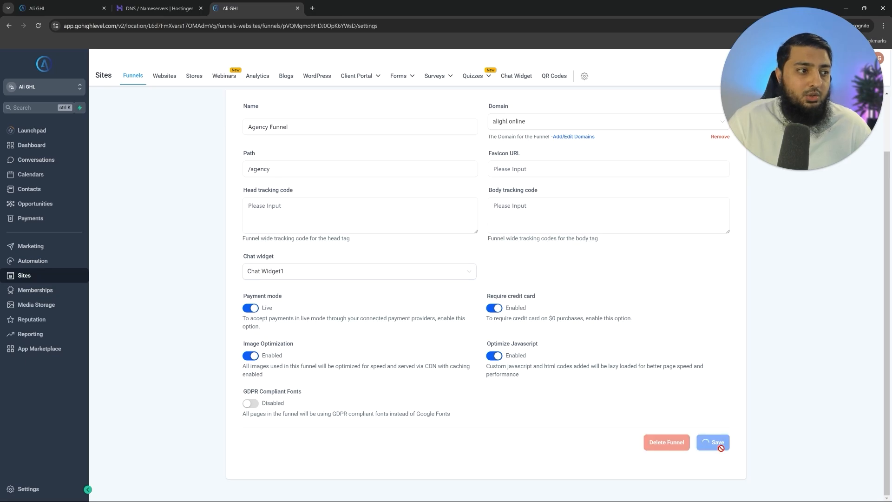
- Return to the funnel's steps and start editing the Home page in a new tab
scroll(318, 138, up, 2)
click(235, 100)
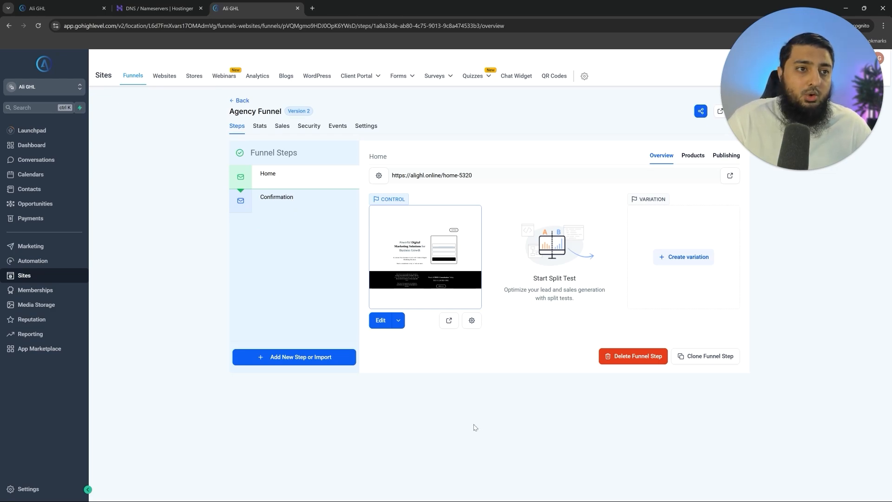
click(399, 321)
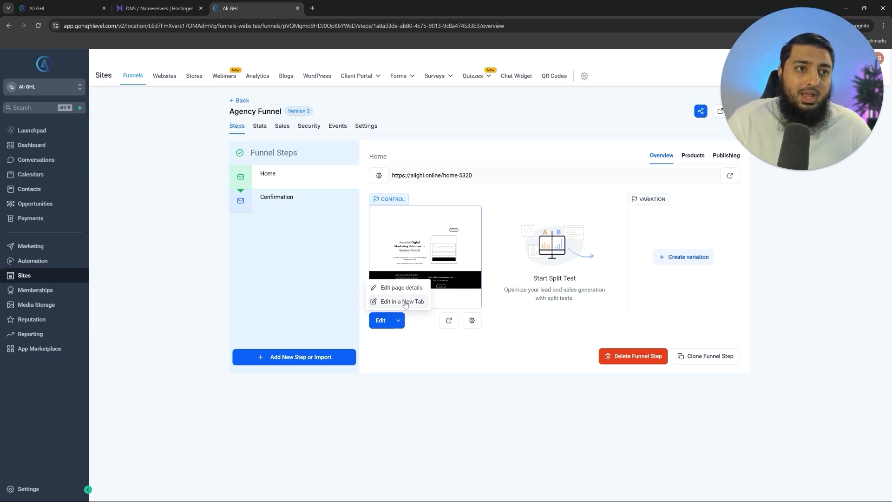
click(403, 302)
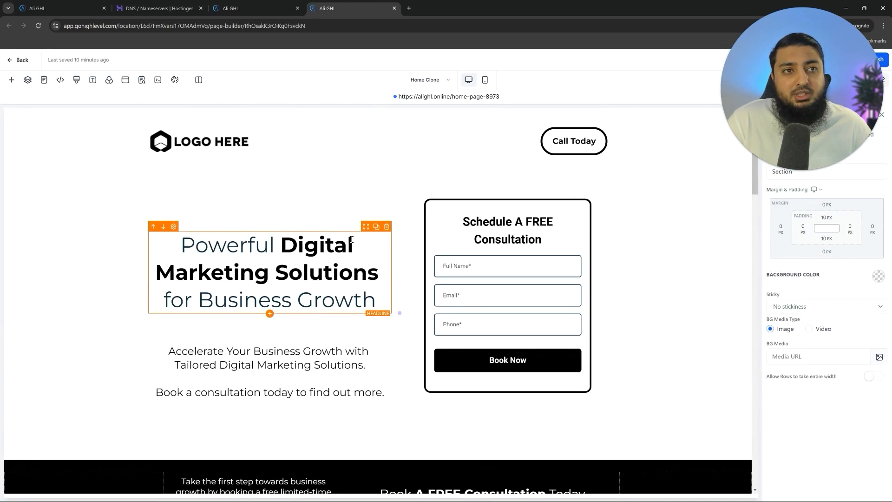
- Replace the header's LOGO HERE placeholder with the uploaded blue A agency logo
scroll(408, 262, down, 3)
scroll(408, 263, down, 20)
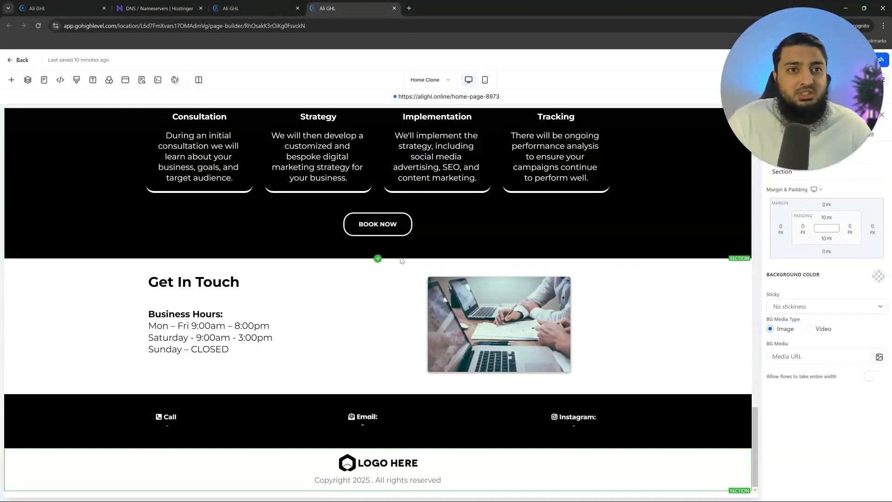
scroll(401, 260, up, 7)
scroll(401, 258, up, 20)
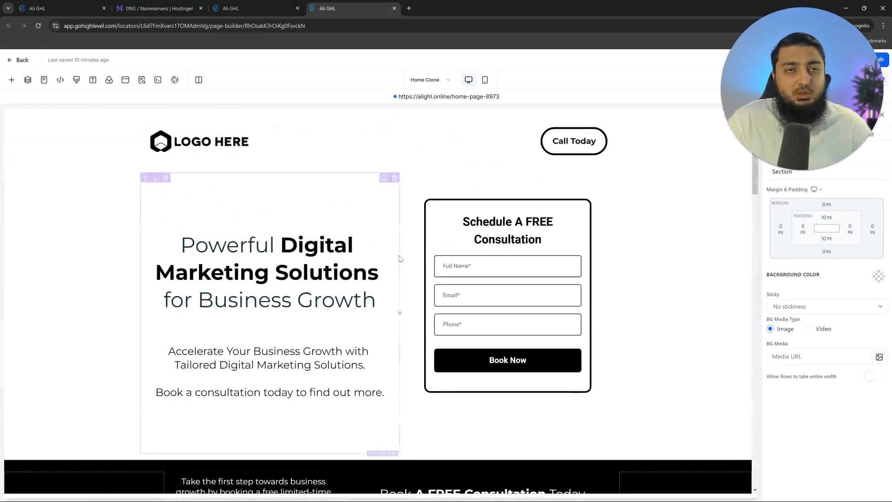
click(230, 145)
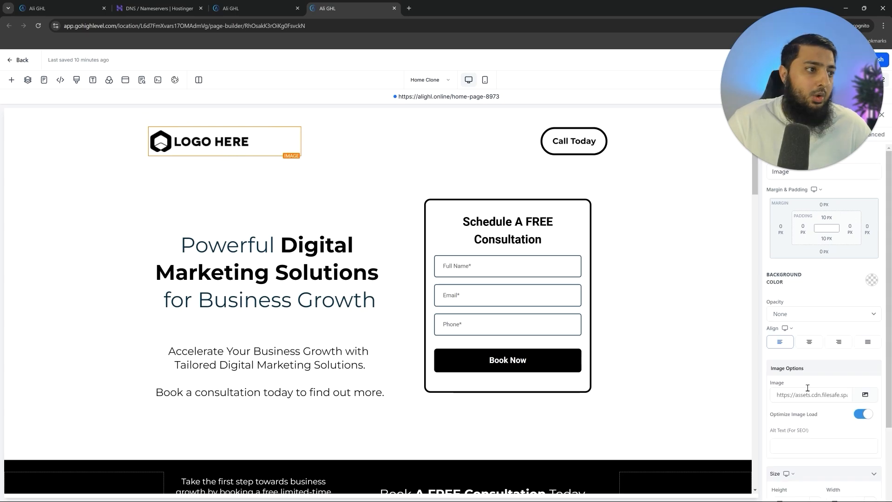
click(865, 395)
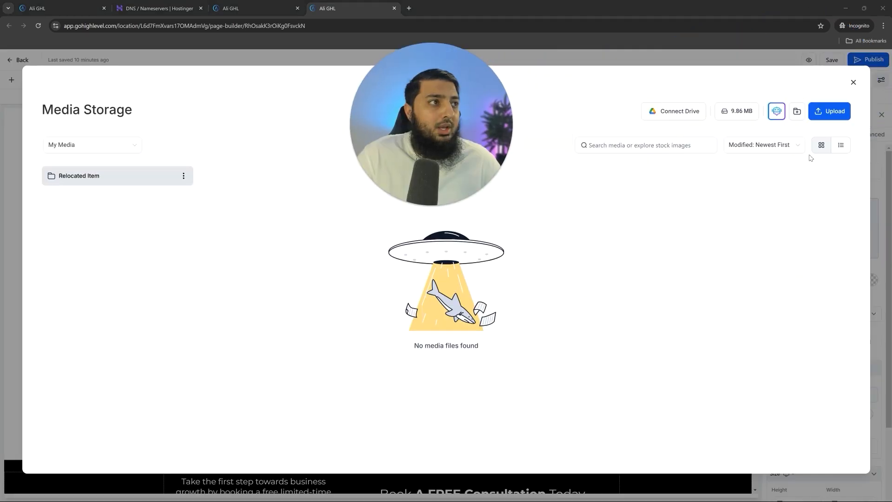
click(833, 112)
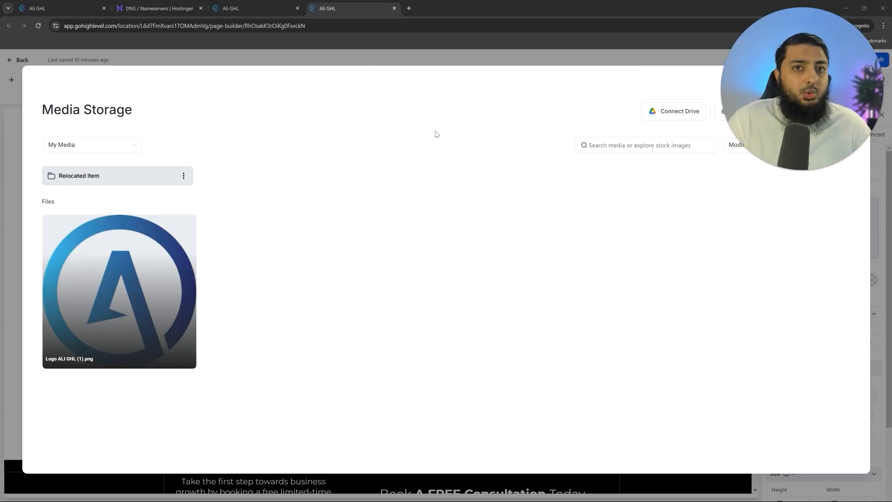
click(115, 275)
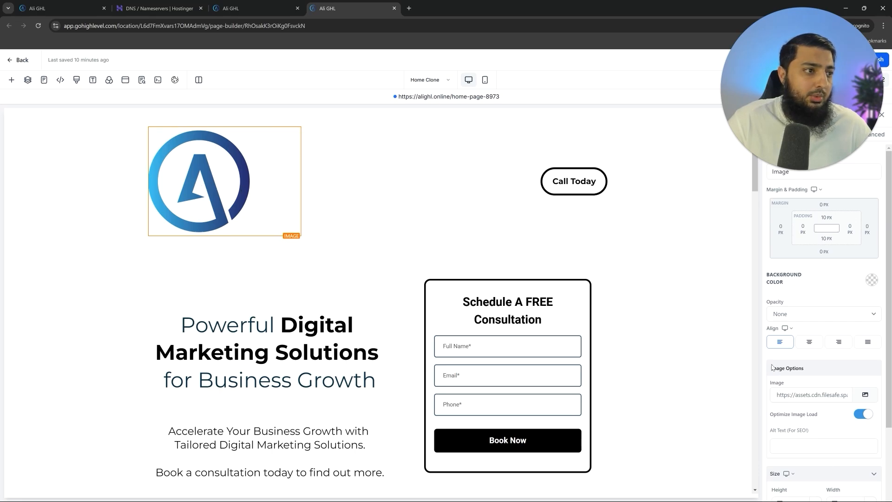
- Resize the header logo to 150 px height with automatic width
scroll(831, 417, down, 2)
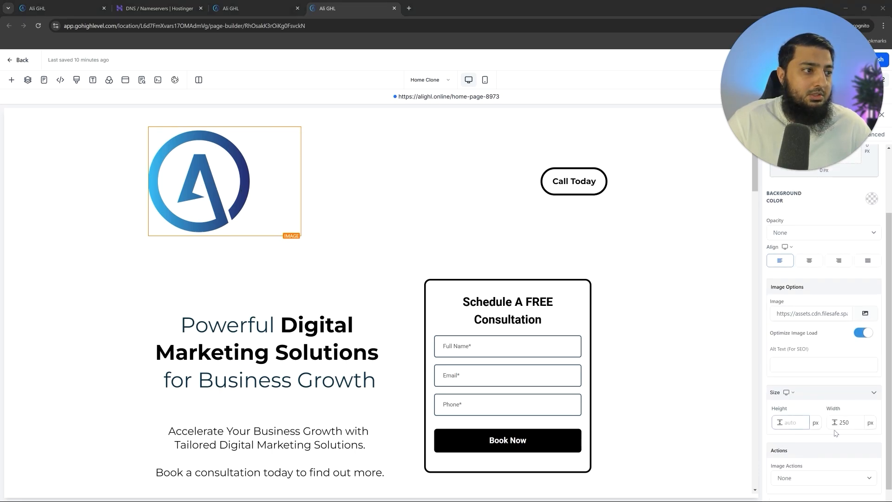
click(796, 426)
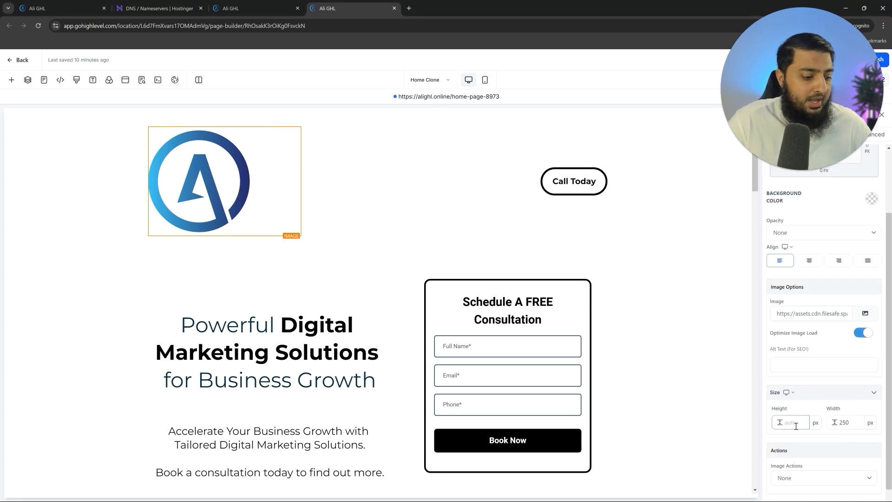
text(200)
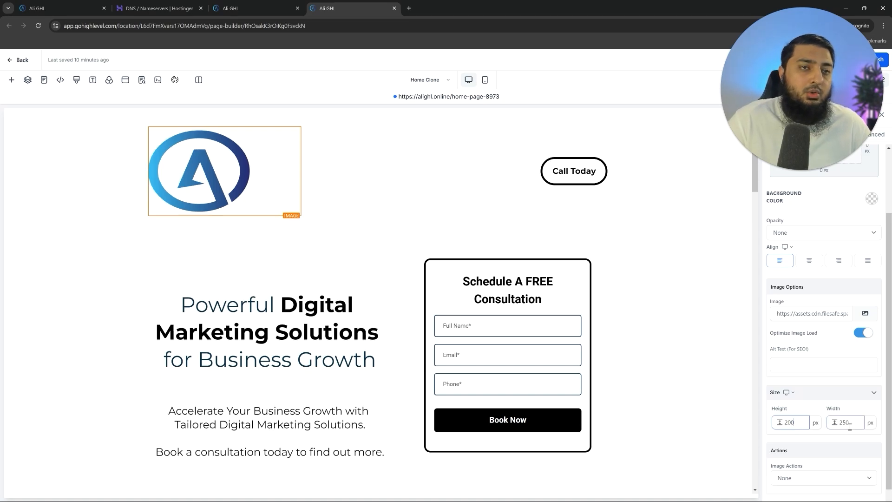
double_click(852, 427)
key(BackSpace)
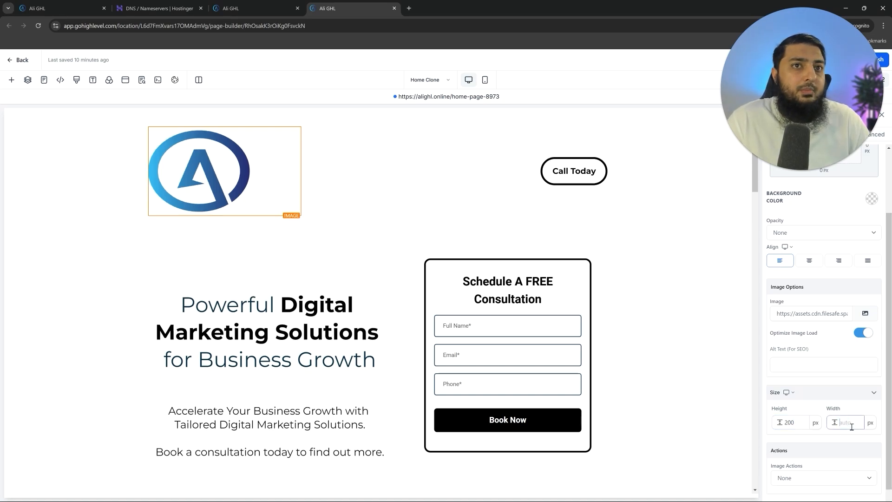
key(shift+Tab)
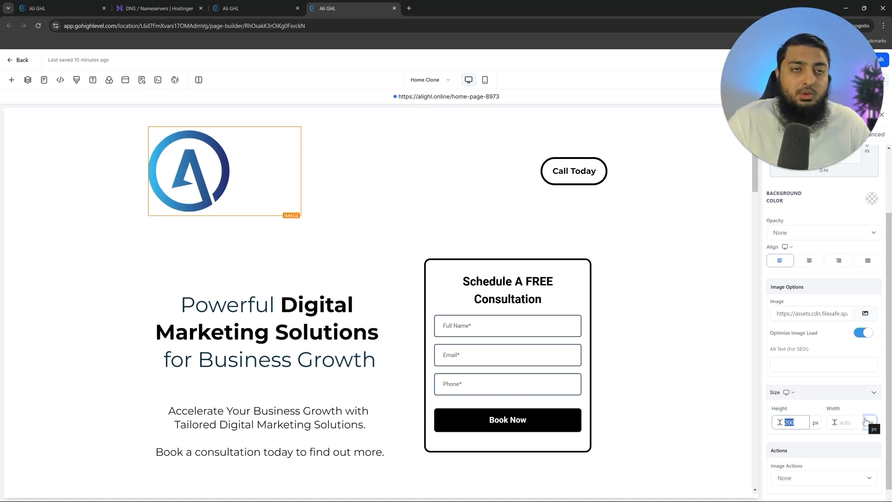
text(150)
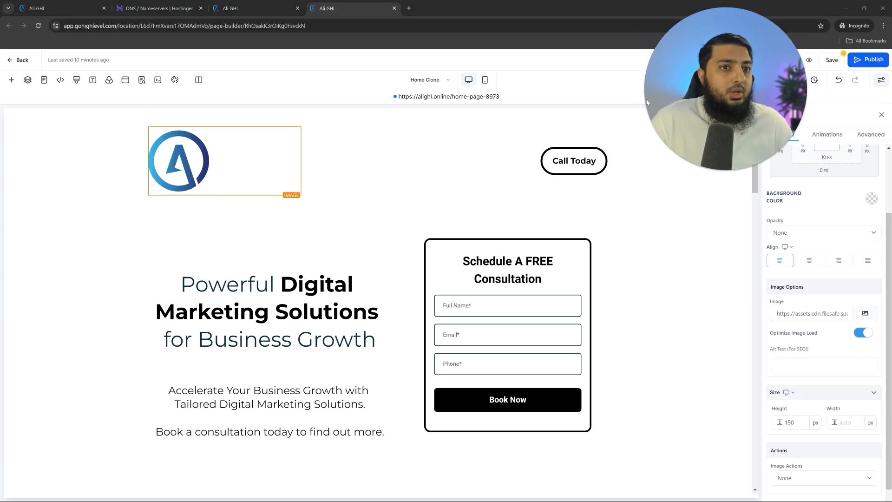
scroll(271, 211, down, 5)
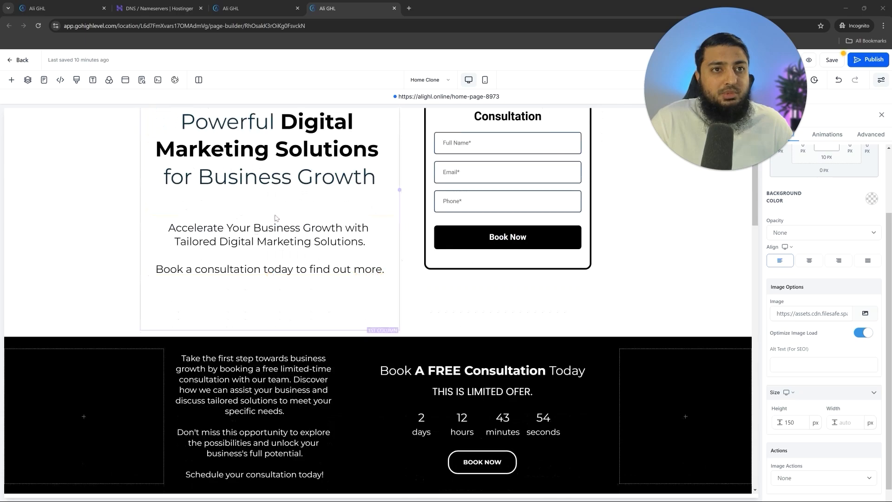
scroll(275, 218, up, 5)
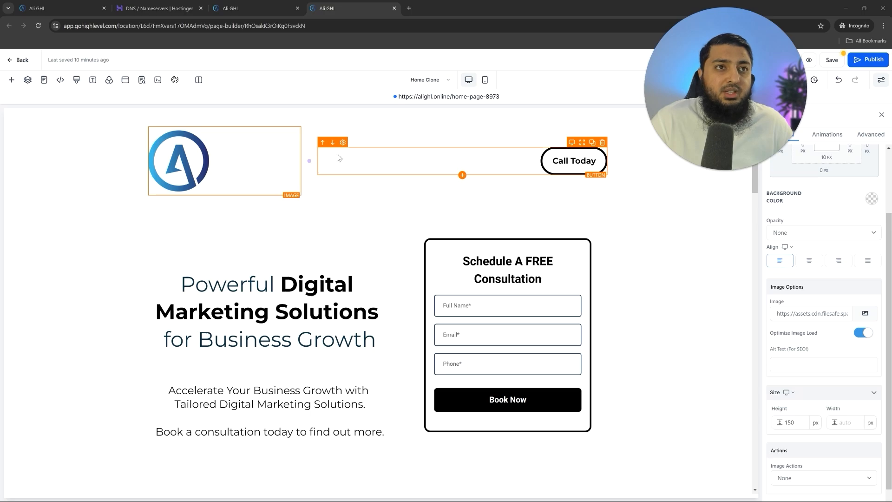
- Set the Call Today button's border colour to dark blue in its advanced styling
click(576, 168)
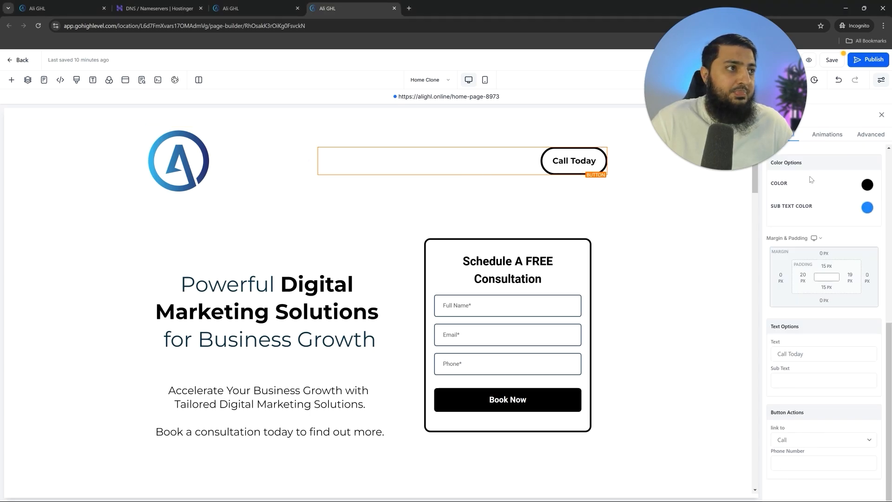
click(871, 134)
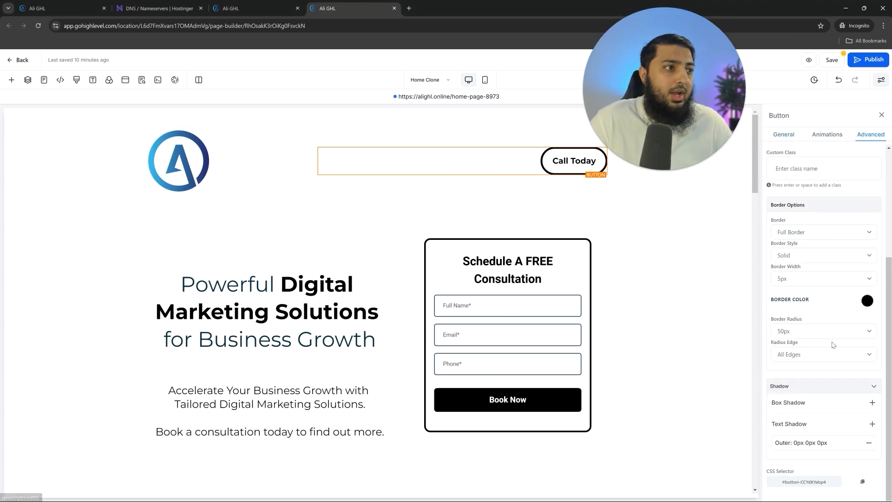
click(868, 298)
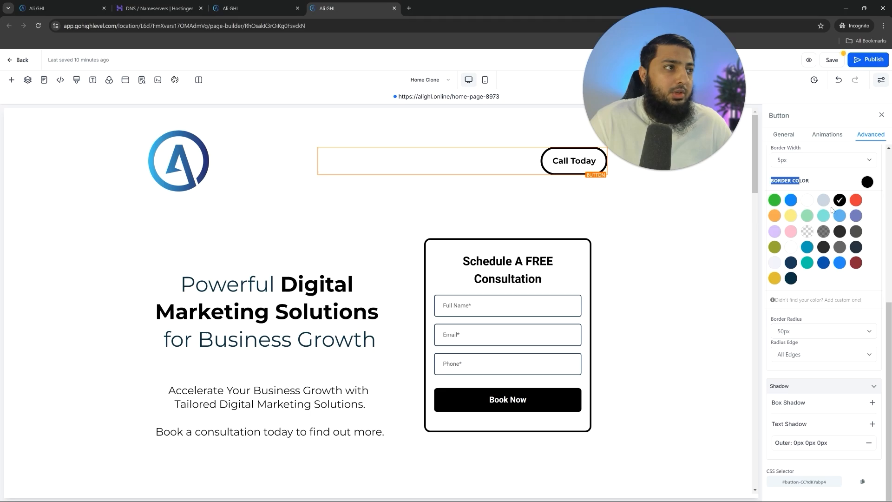
click(825, 263)
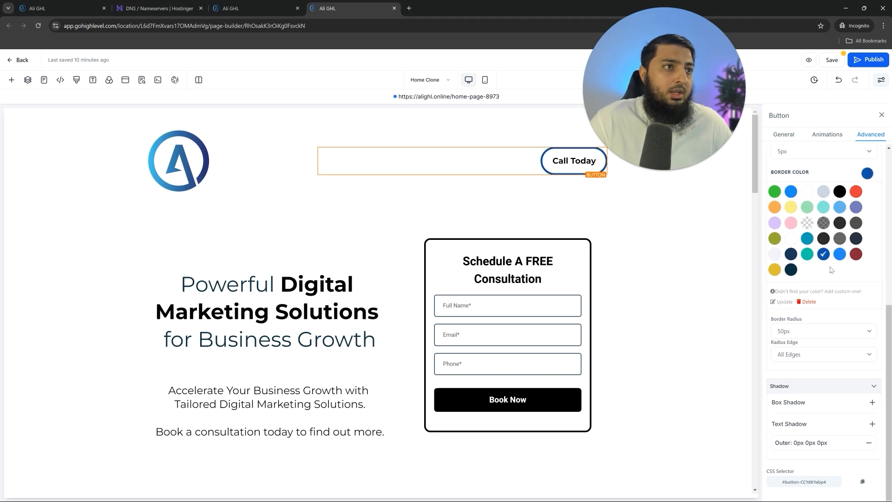
click(587, 167)
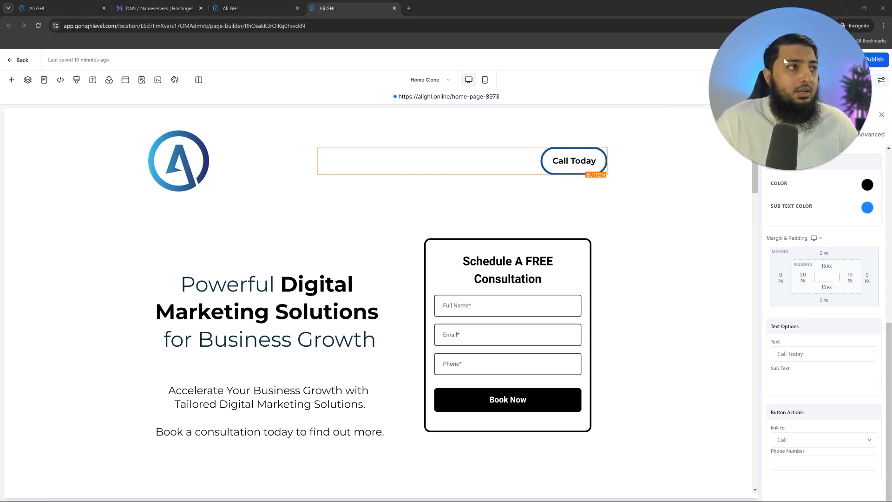
scroll(272, 274, down, 1)
- Set the hero headline's Bold Text Color to dark blue so 'Digital Marketing Solutions' turns blue
click(309, 271)
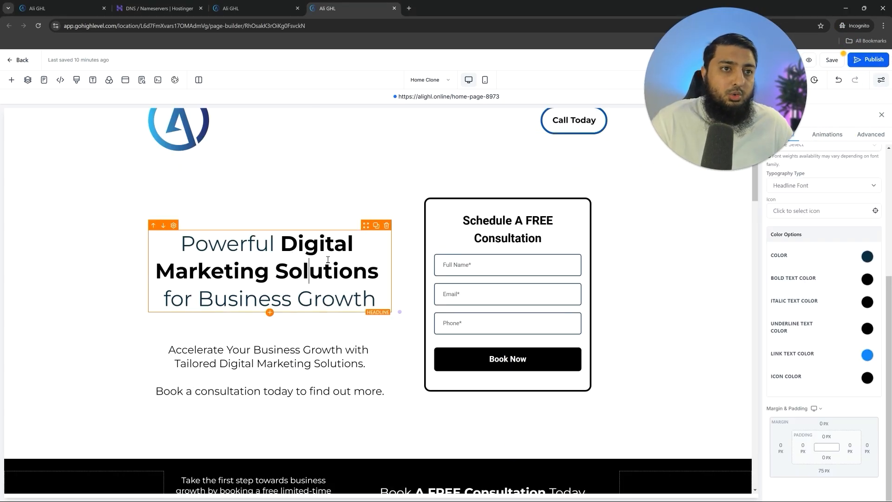
drag(182, 243, 272, 245)
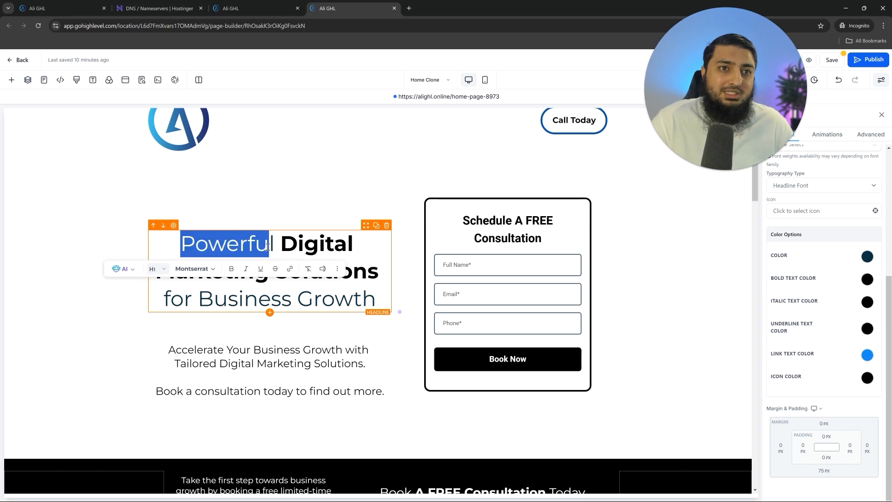
click(272, 247)
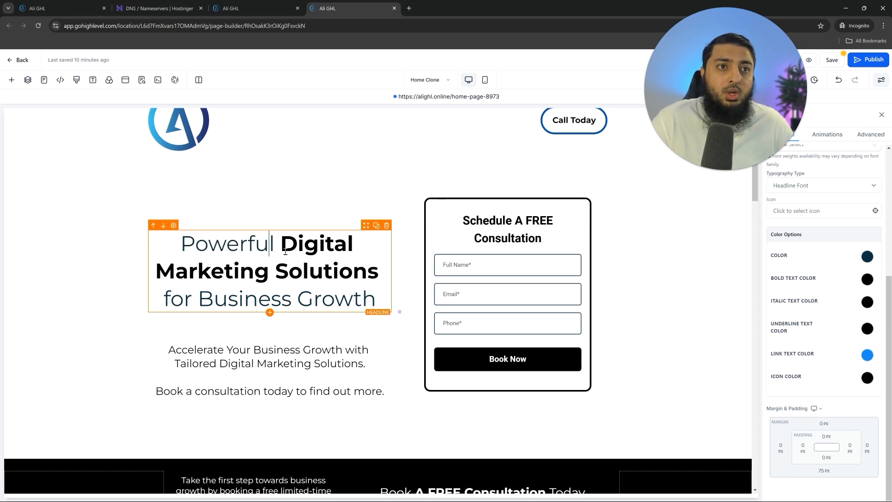
drag(281, 245, 373, 278)
click(266, 247)
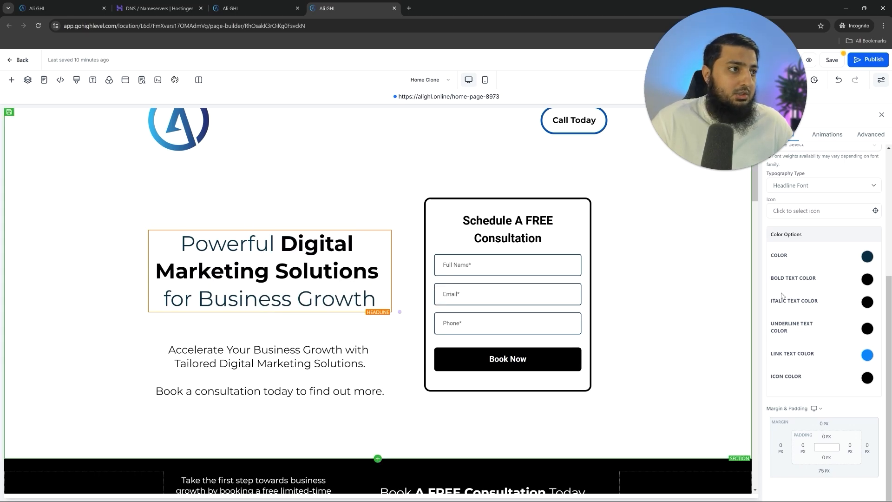
scroll(783, 298, up, 5)
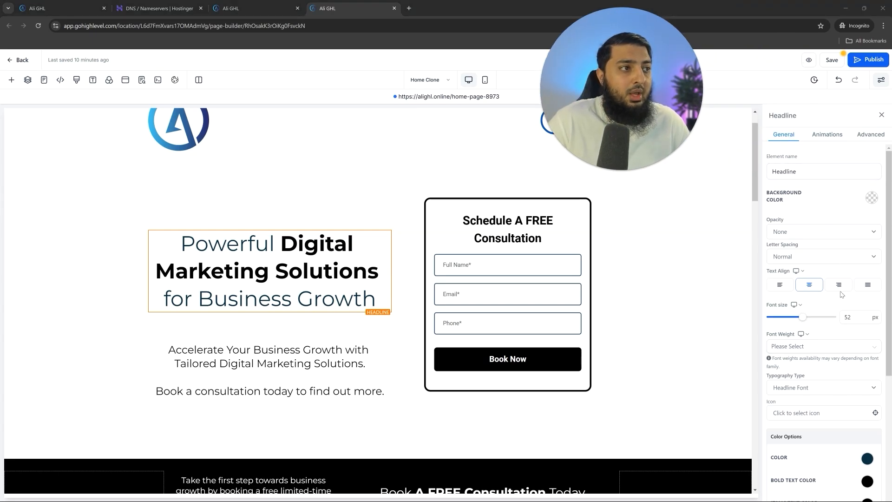
scroll(842, 293, down, 5)
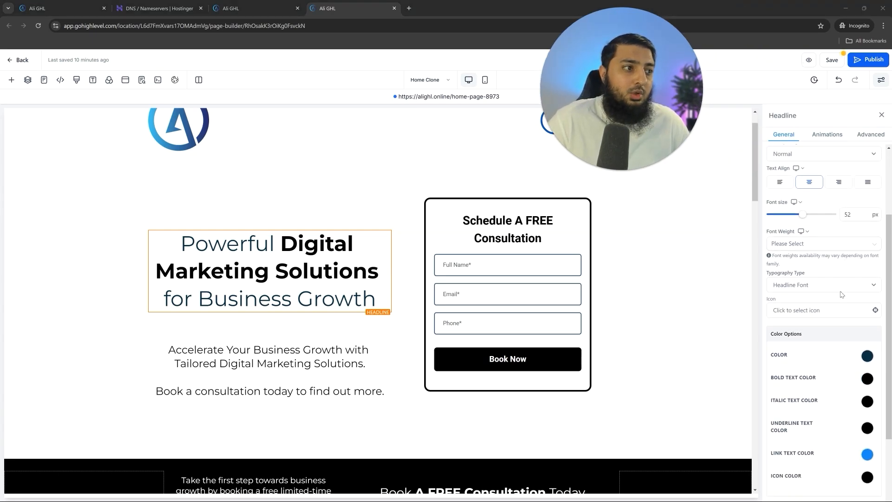
drag(781, 244, 771, 240)
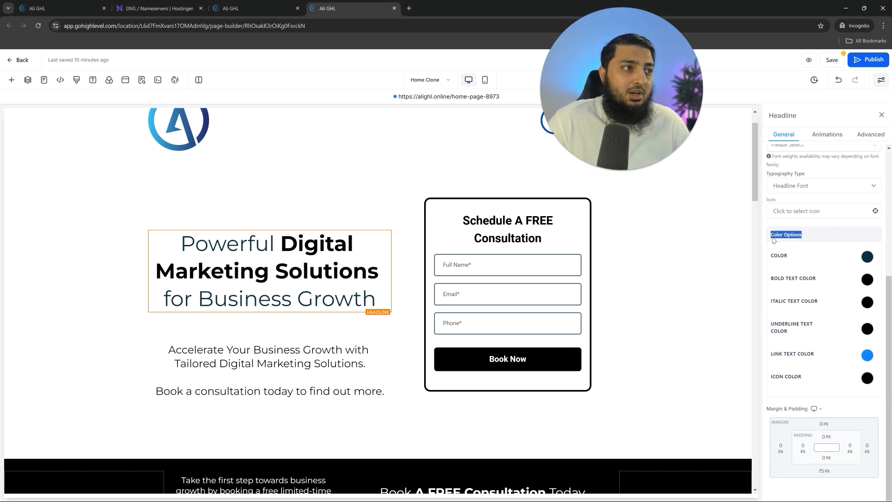
drag(773, 282, 812, 284)
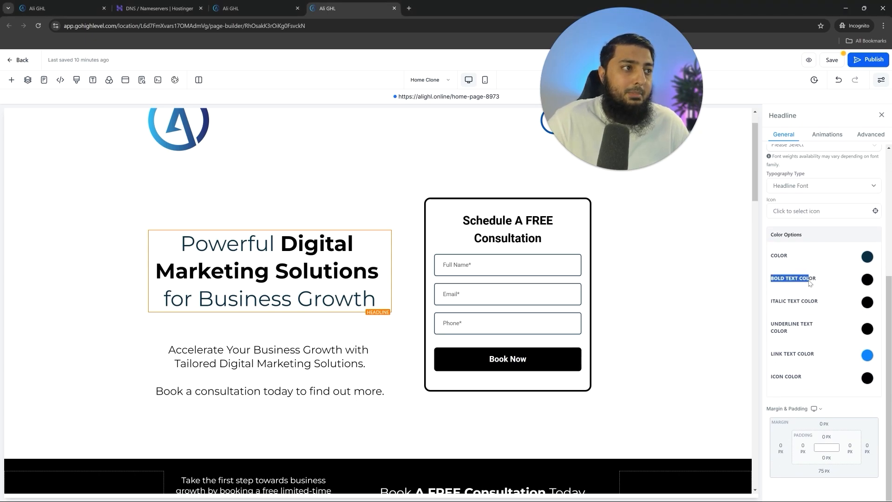
click(870, 281)
click(871, 281)
click(871, 281)
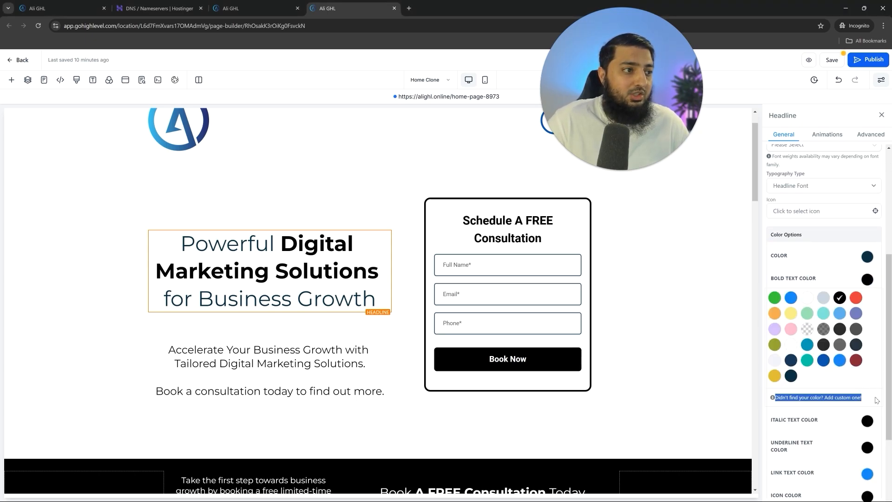
click(823, 361)
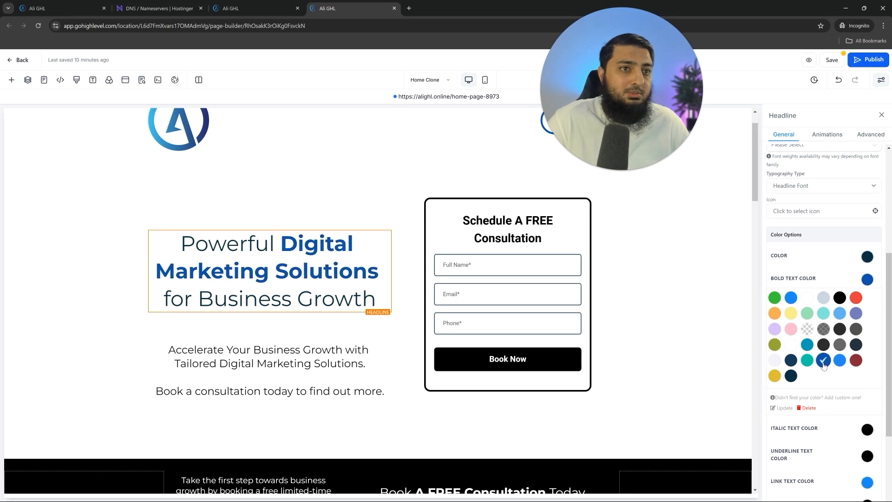
- Select the headline's column, then the black booking row with the countdown
click(333, 199)
scroll(333, 209, up, 2)
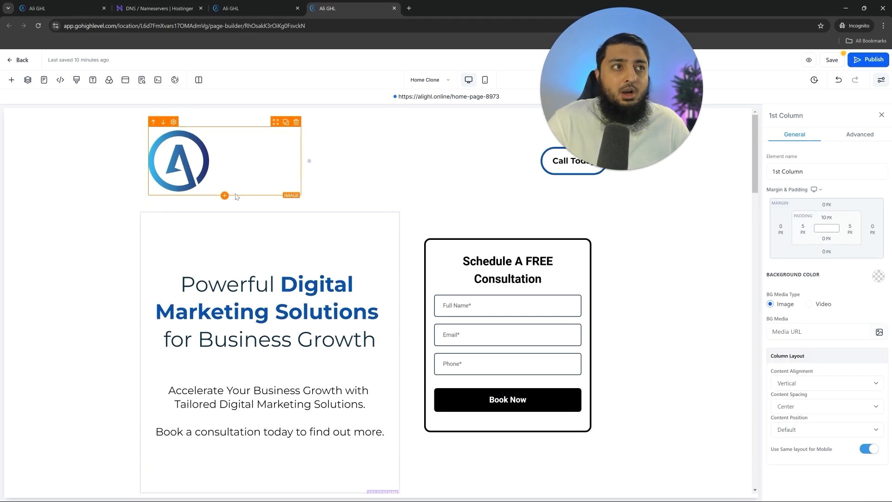
scroll(226, 242, down, 5)
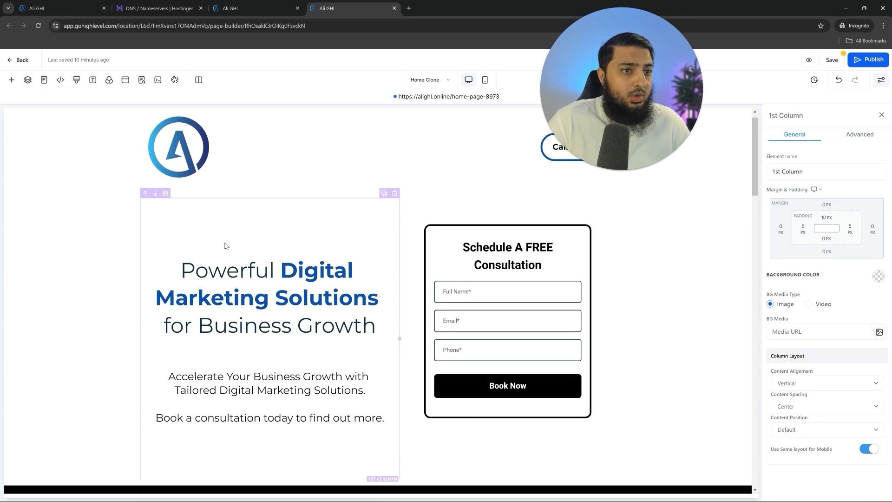
scroll(512, 232, up, 4)
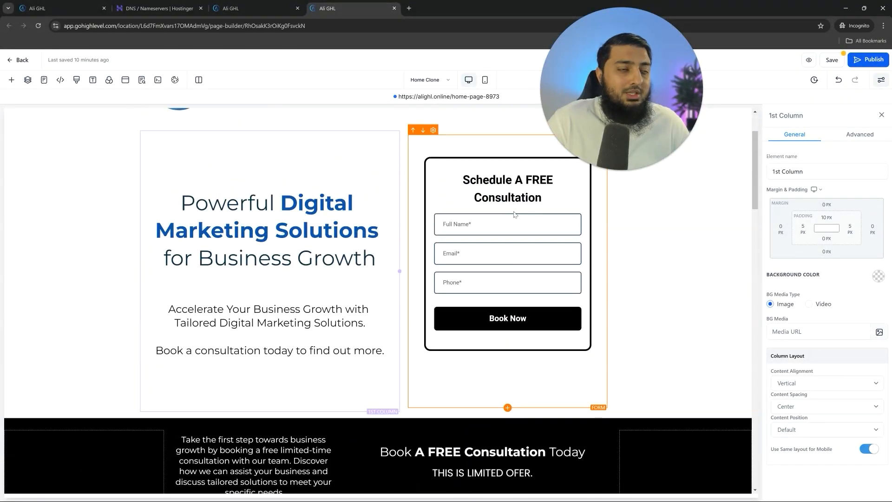
scroll(511, 214, down, 4)
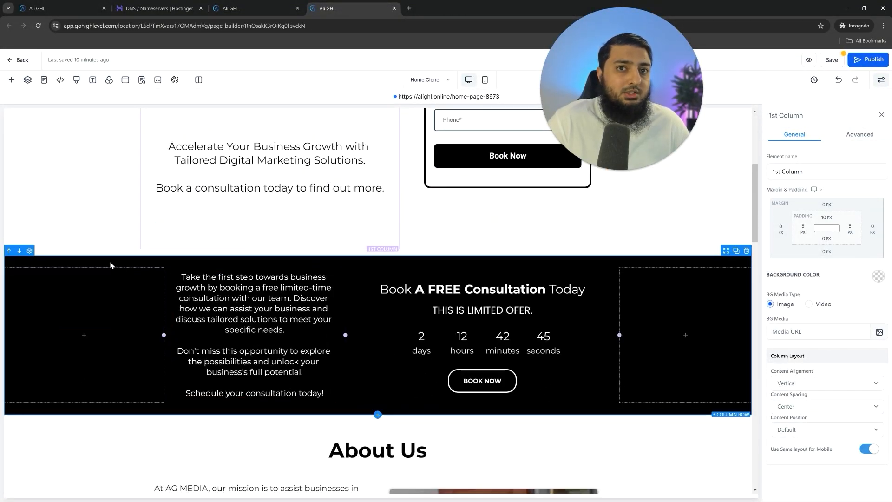
click(112, 265)
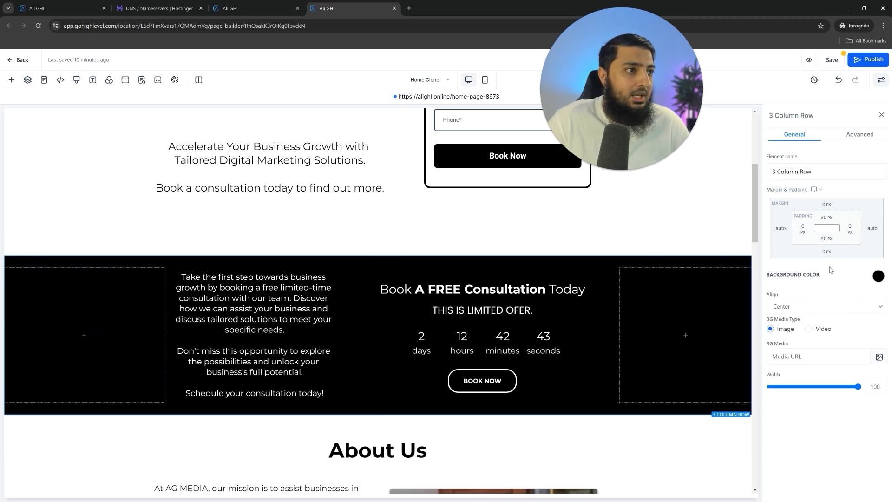
- Change the booking row's background colour to dark blue
click(883, 281)
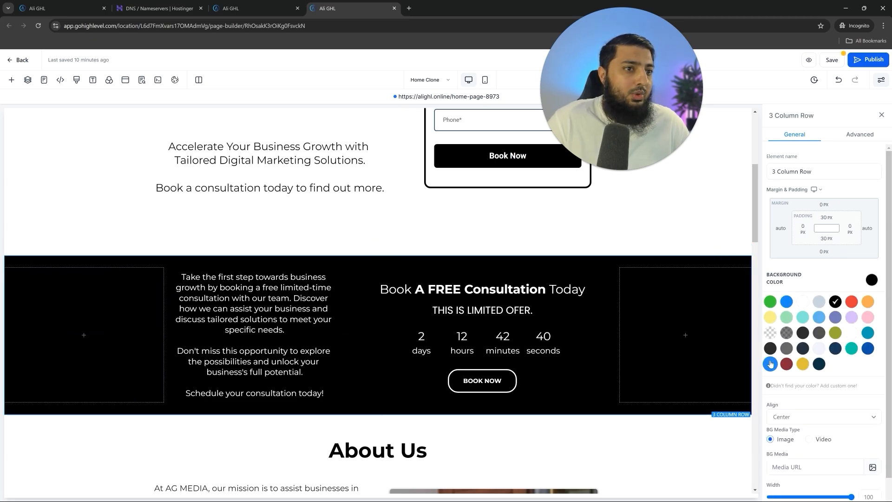
click(771, 364)
click(868, 349)
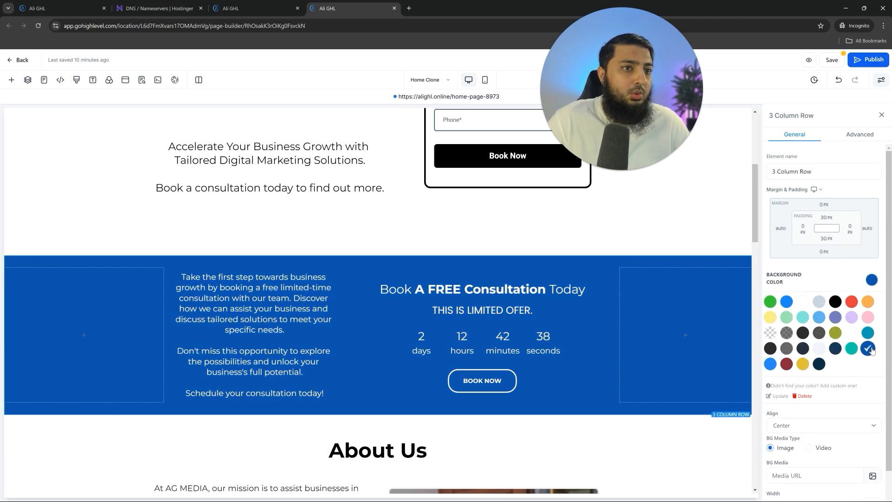
scroll(232, 220, down, 2)
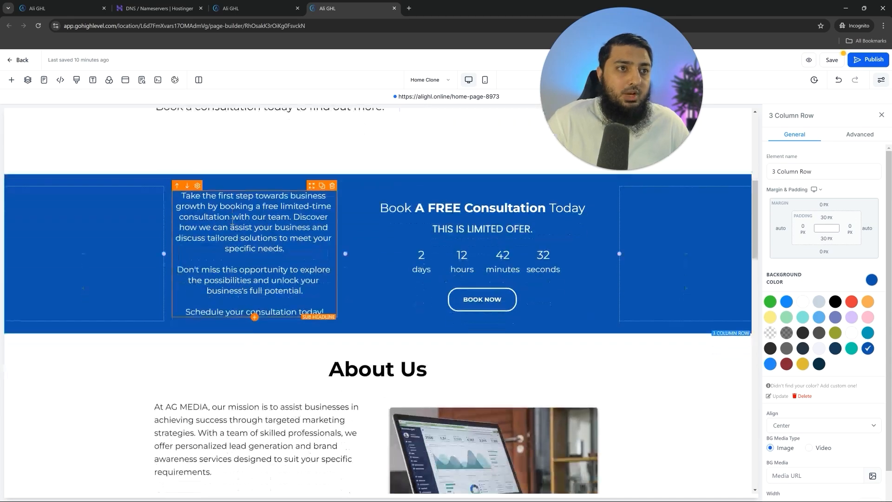
scroll(232, 222, down, 4)
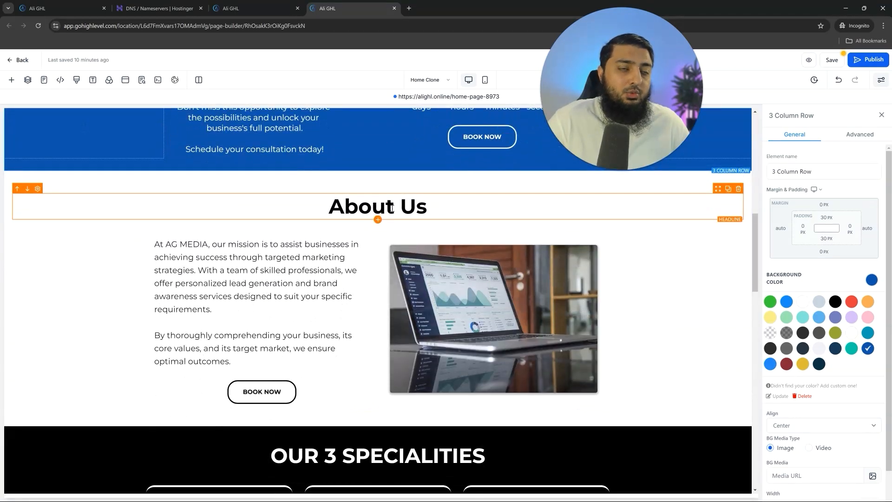
- Recolour the About Us headline blue
click(349, 213)
scroll(823, 325, down, 5)
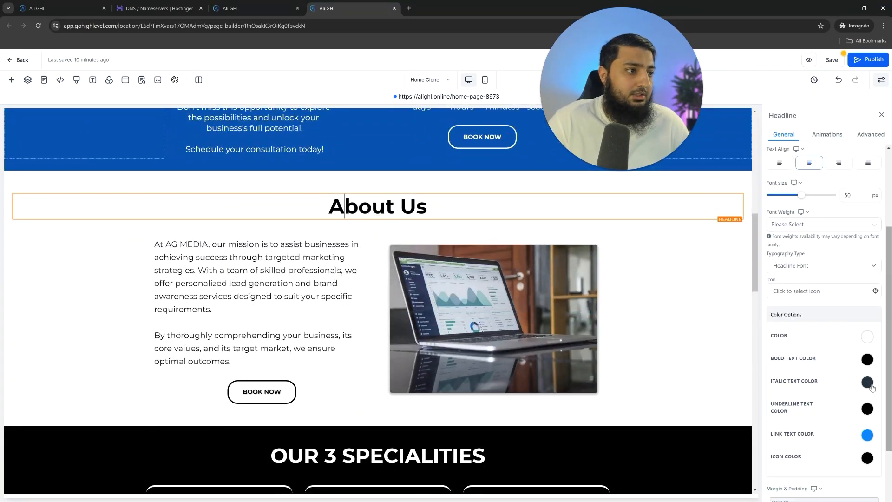
click(868, 359)
click(823, 443)
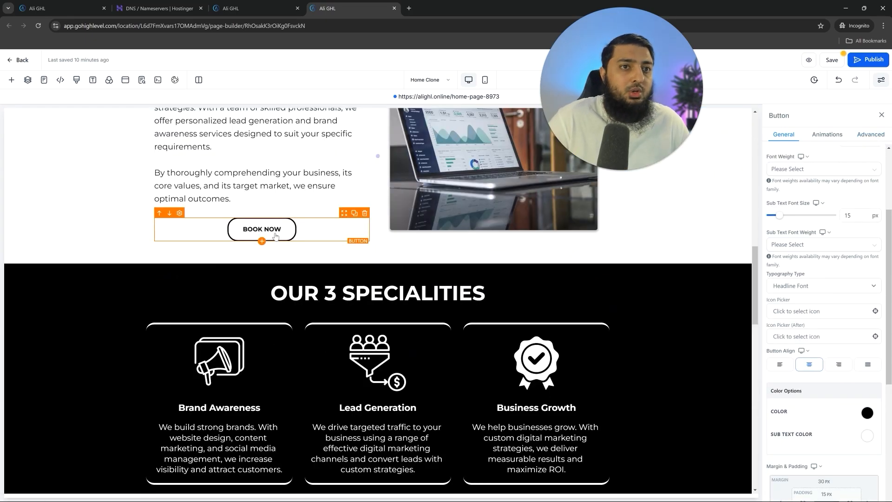
- Set the Book Now button's border colour to blue
click(870, 135)
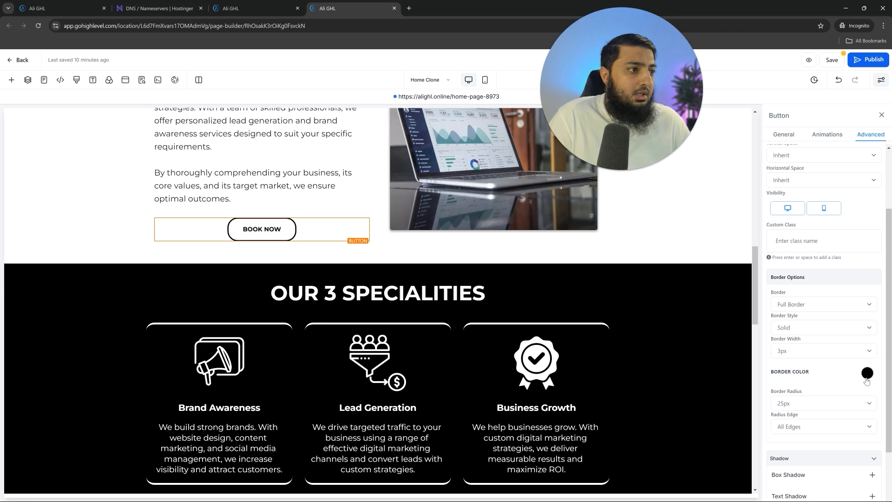
click(867, 374)
click(823, 454)
scroll(334, 269, down, 3)
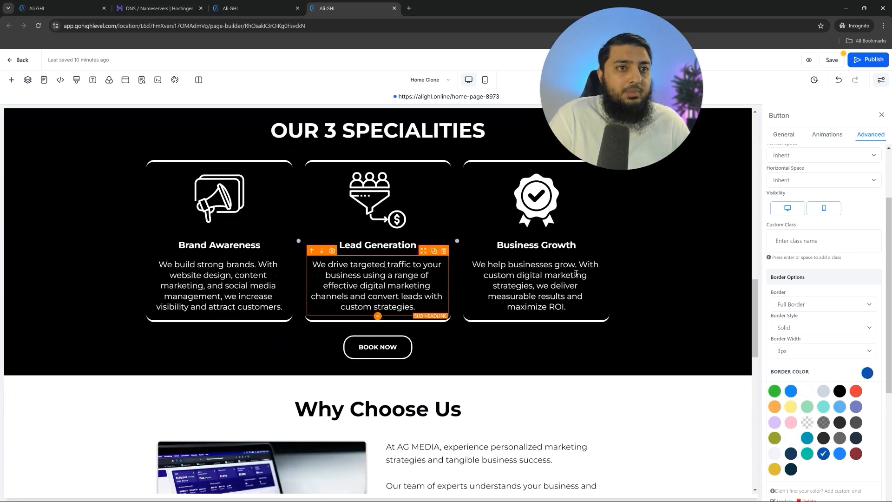
- Change the black specialities section's background to blue
click(664, 279)
click(878, 278)
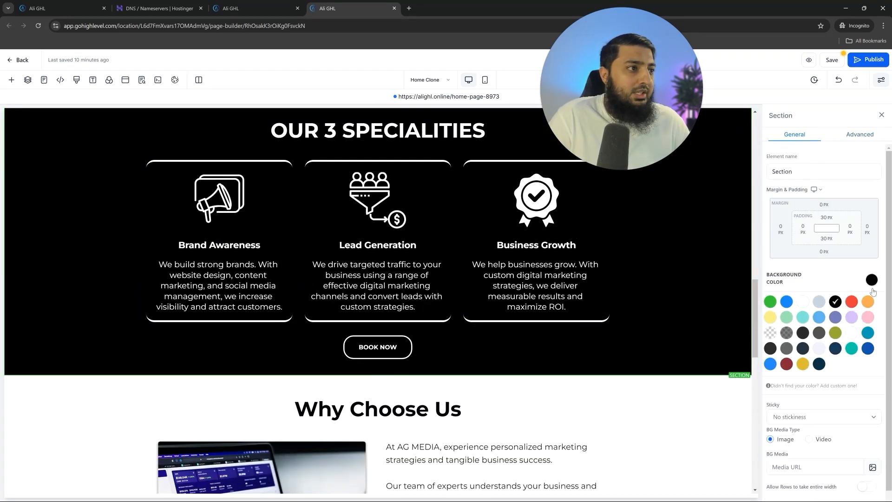
click(867, 348)
scroll(381, 278, down, 5)
- Change the OUR 4 STEPS TO SUCCESS section's background to blue
click(403, 168)
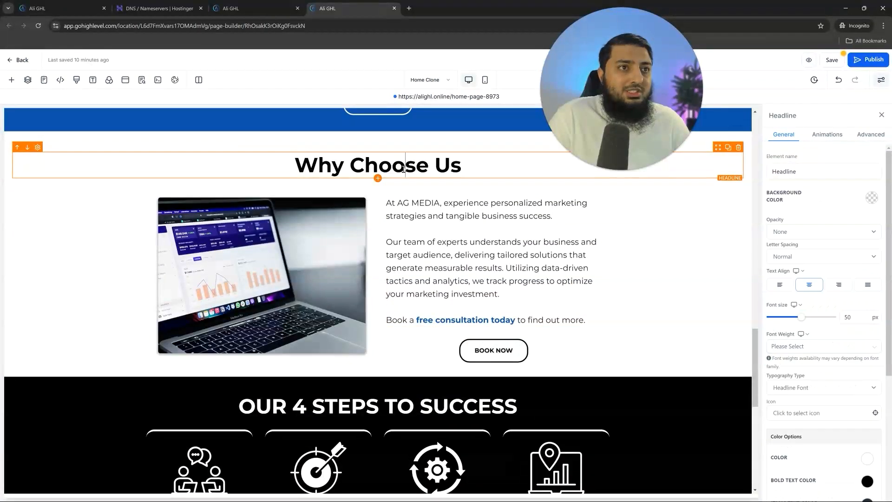
scroll(832, 372, down, 2)
click(862, 402)
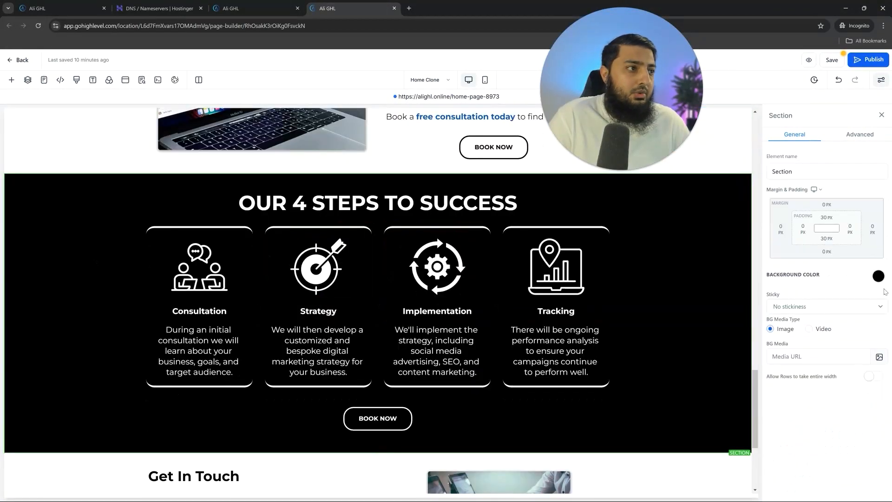
click(876, 280)
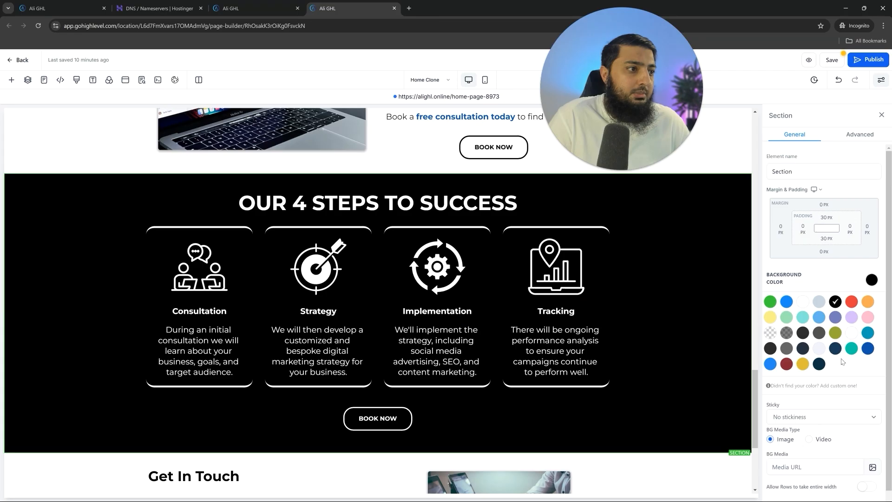
click(867, 349)
scroll(381, 279, down, 4)
- Set the Get In Touch heading's bold text colour to dark blue
click(205, 281)
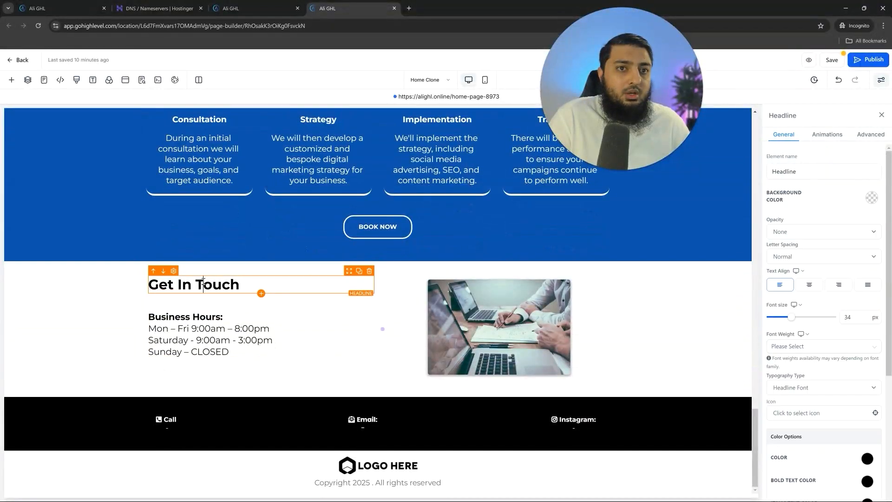
scroll(797, 403, down, 3)
click(867, 360)
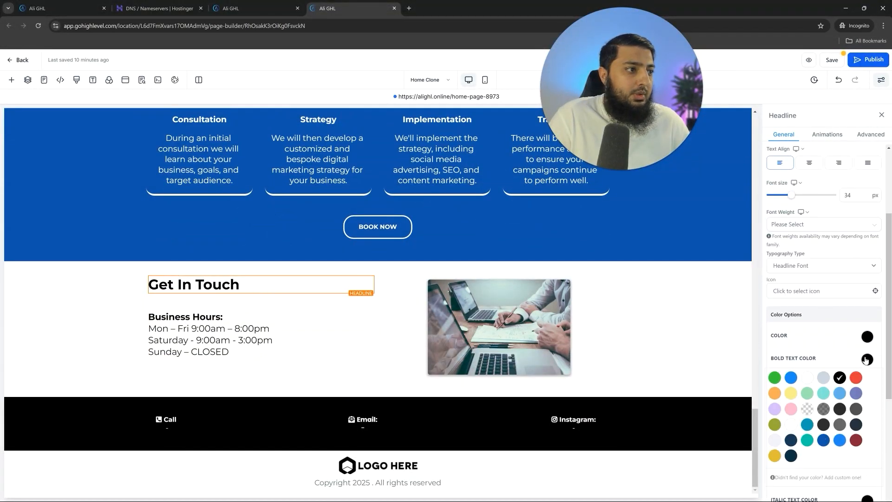
click(823, 440)
- Select the footer's Business Hours, Call and Get In Touch elements for editing
click(216, 330)
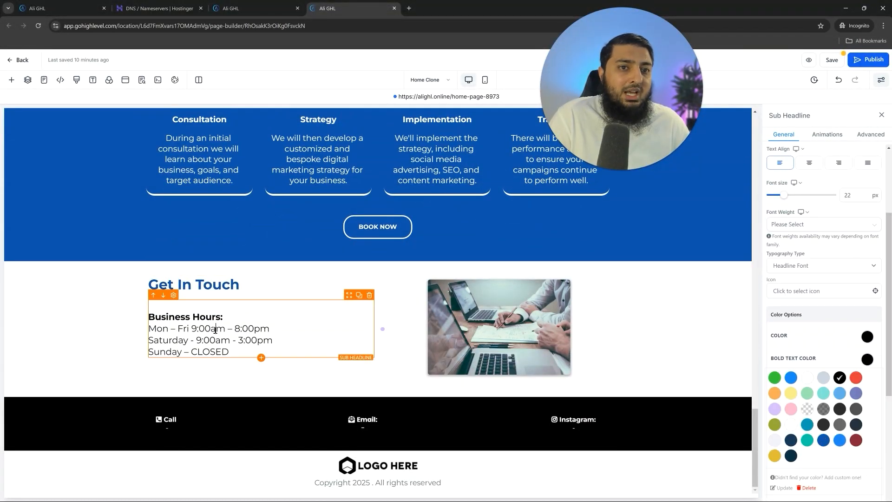
click(168, 431)
click(349, 395)
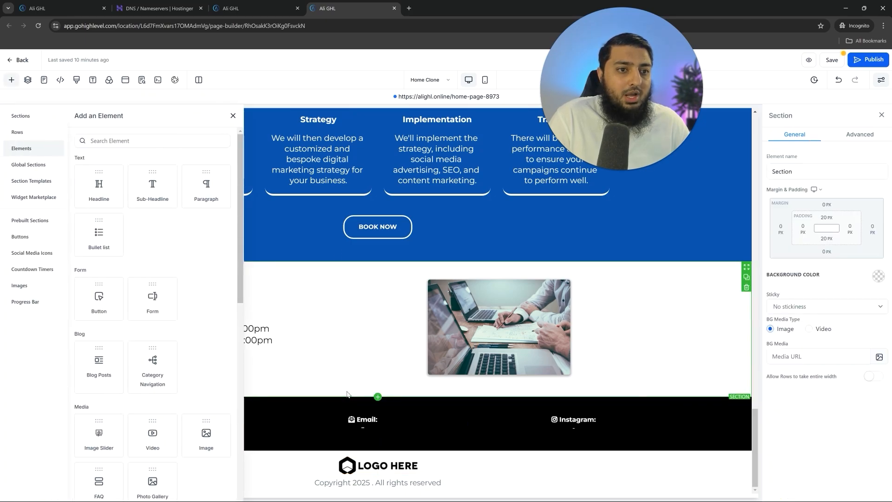
click(231, 117)
- Enter the business phone number under Call, removing the leading dash
click(173, 423)
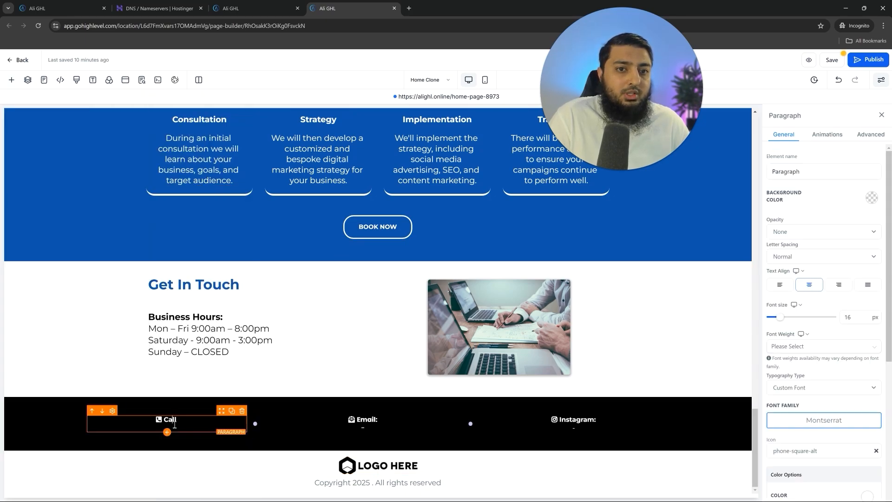
text(sd)
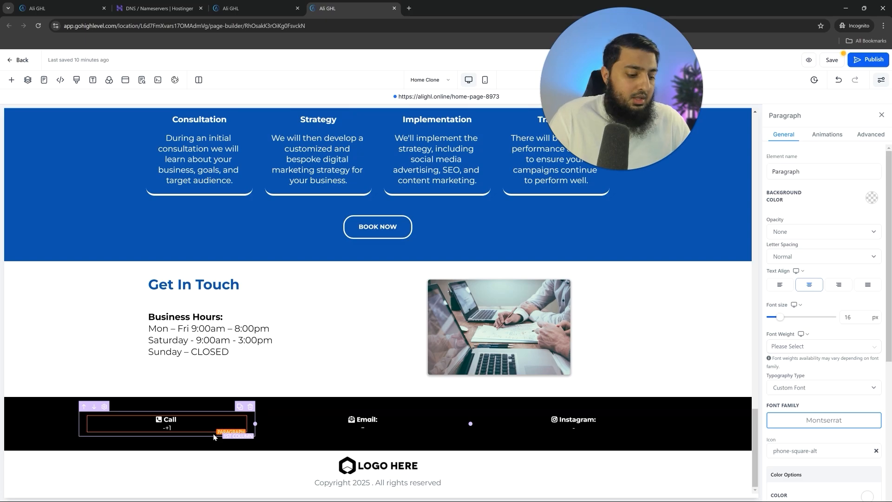
drag(201, 429, 149, 430)
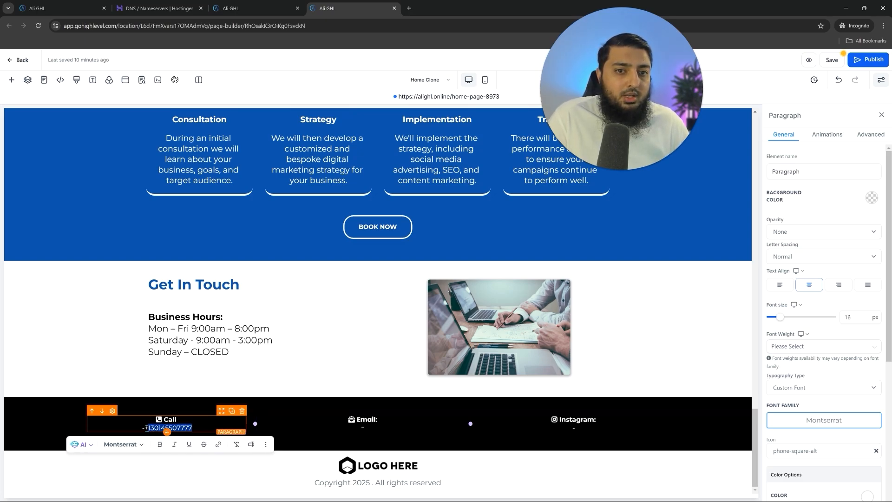
click(147, 428)
key(BackSpace)
triple_click(182, 430)
key(ctrl+c)
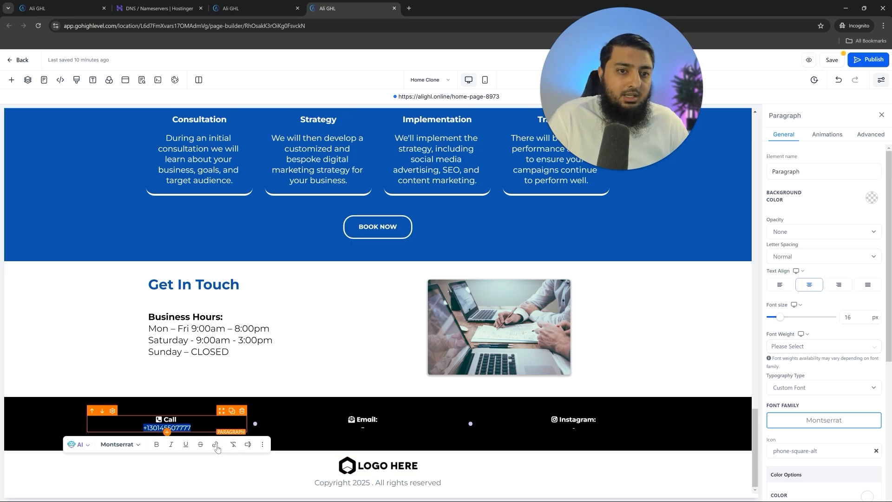
- Link the phone number as a tel: call link and save it
click(215, 446)
text(tel)
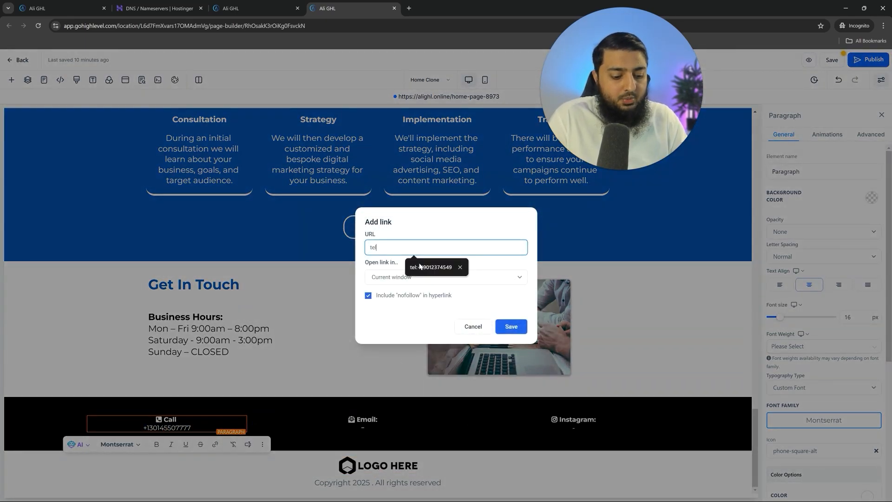
text(:)
key(ctrl+v)
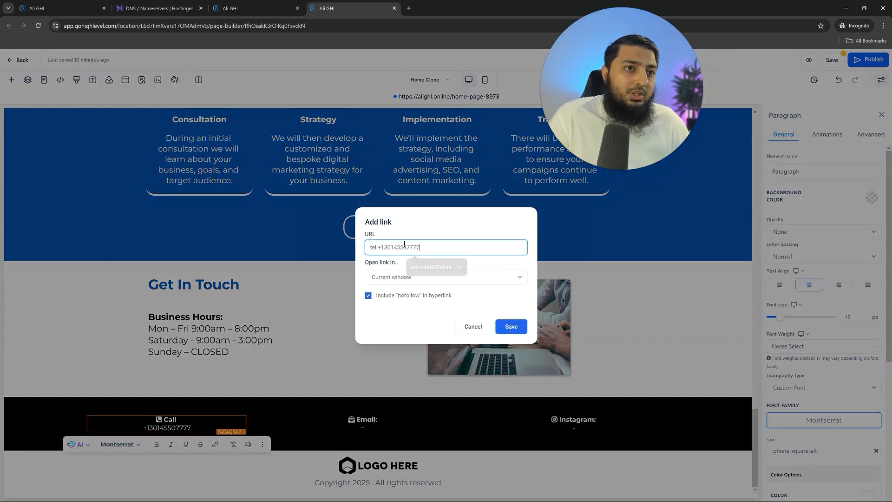
click(512, 326)
- Select the email address text in the footer's Email paragraph
click(319, 370)
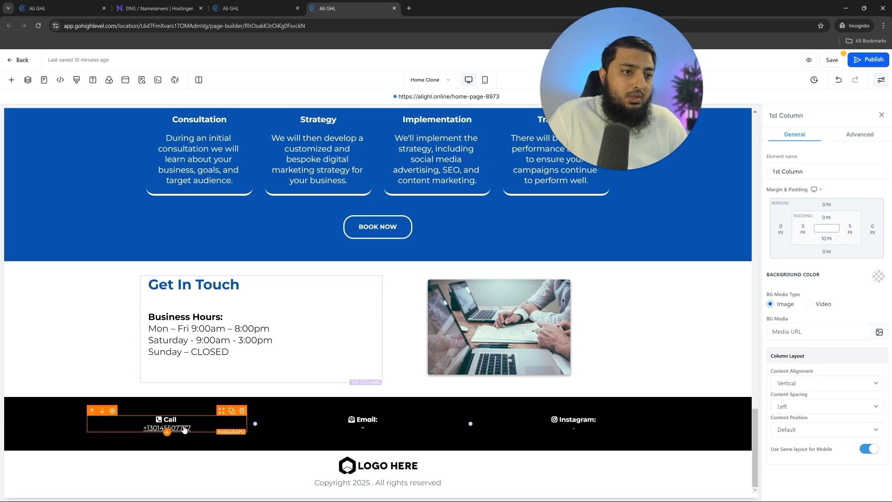
click(432, 430)
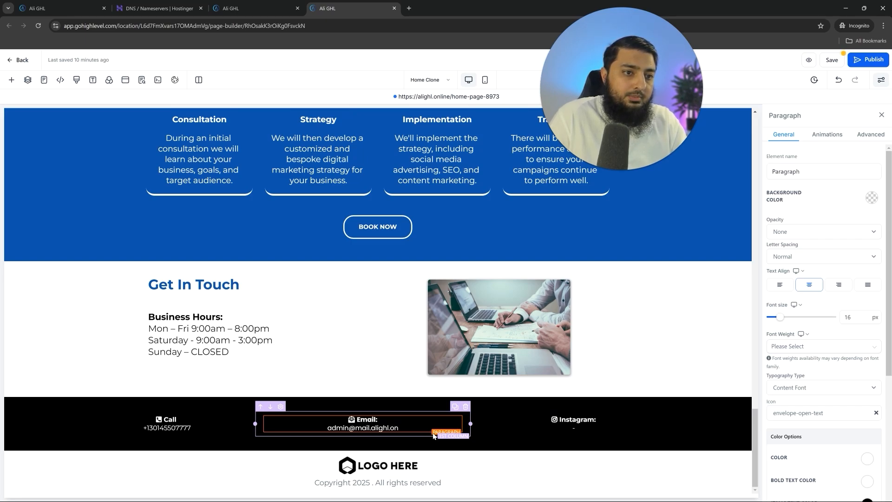
drag(433, 432, 323, 433)
key(ctrl+c)
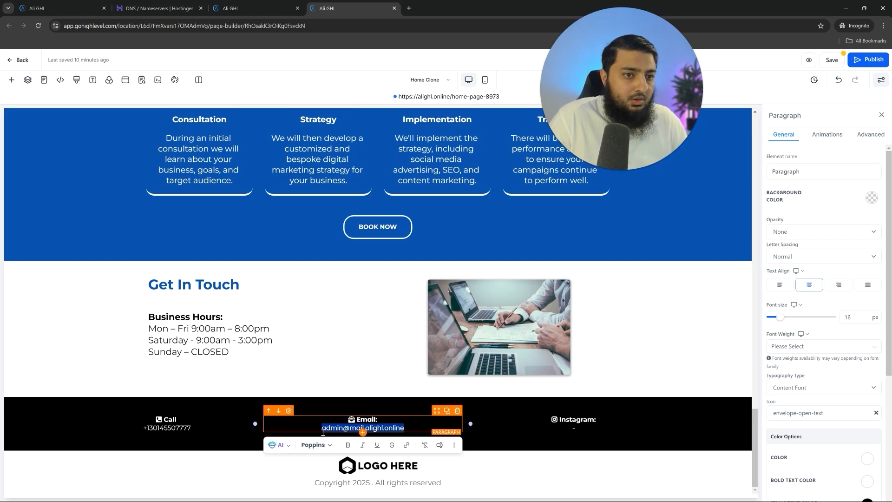
- Make the footer email address a mailto: link, then select the Instagram line
click(407, 445)
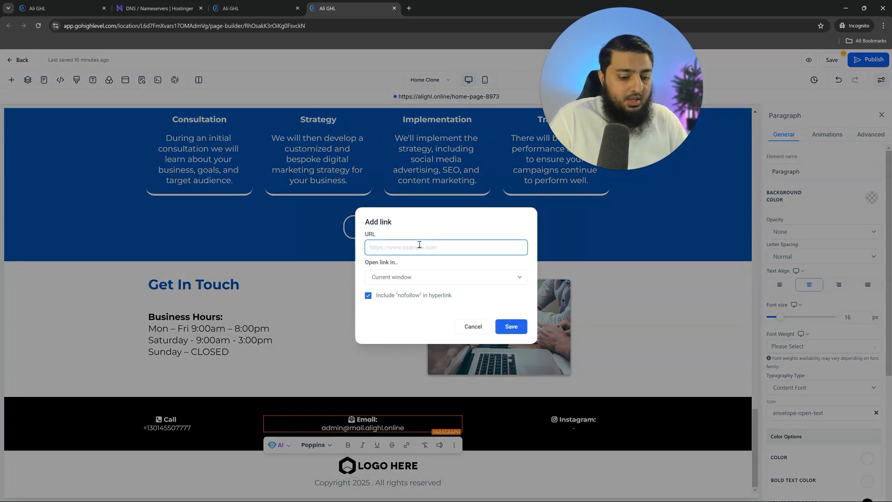
text(:)
key(ctrl+v)
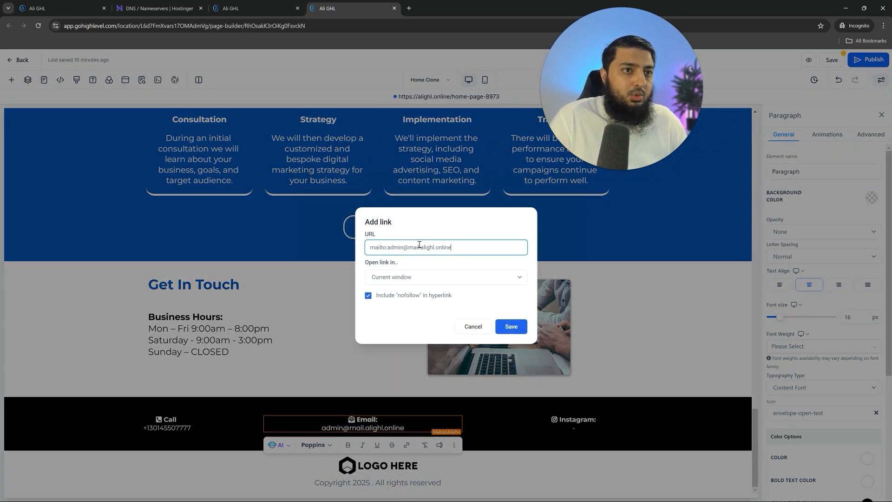
double_click(385, 251)
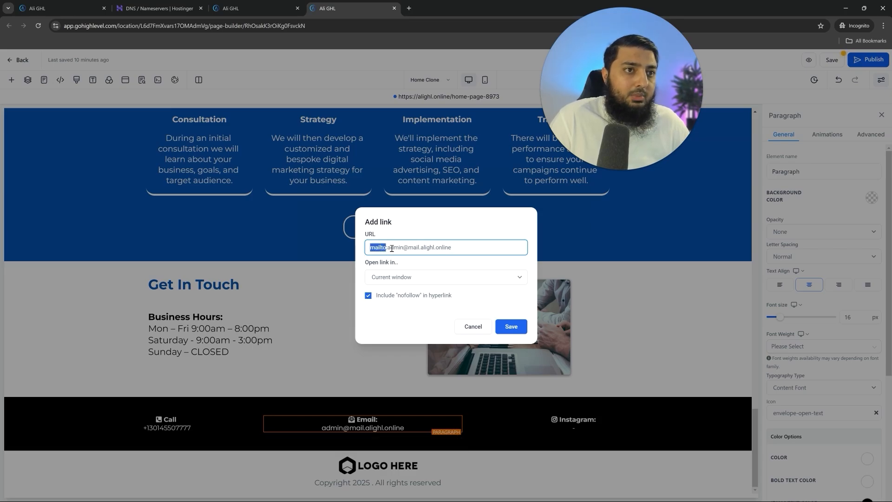
drag(389, 248, 473, 247)
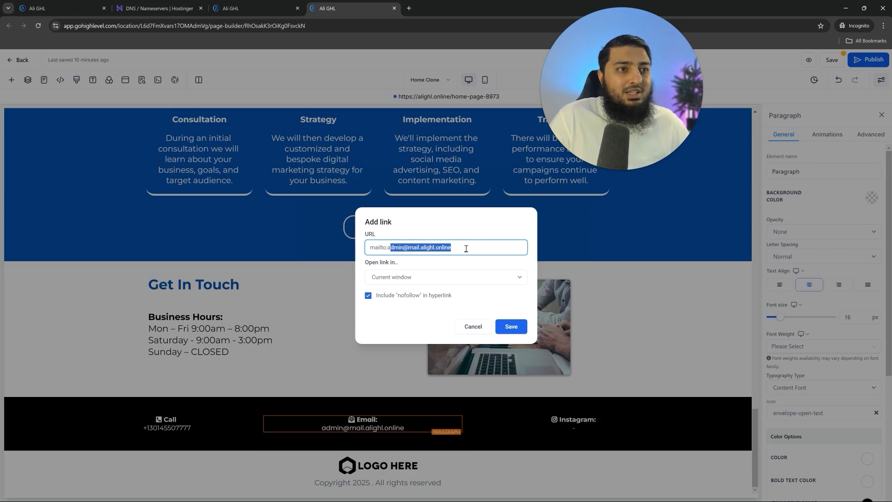
click(513, 327)
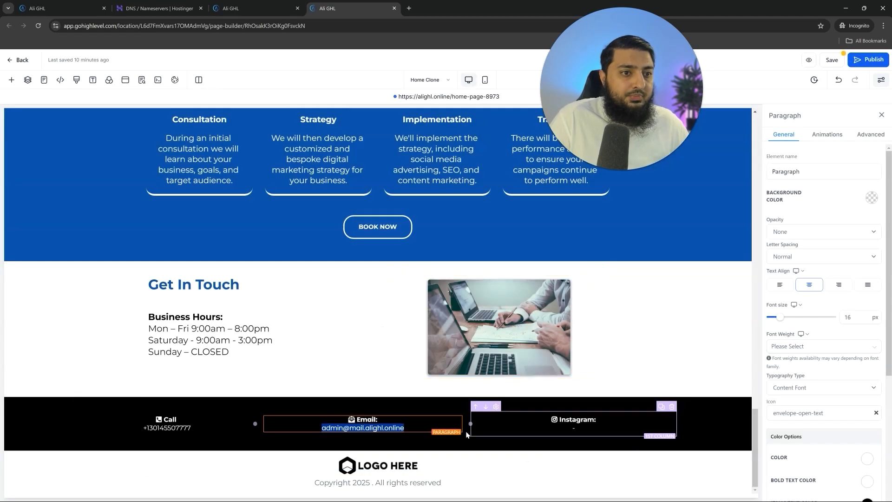
click(573, 427)
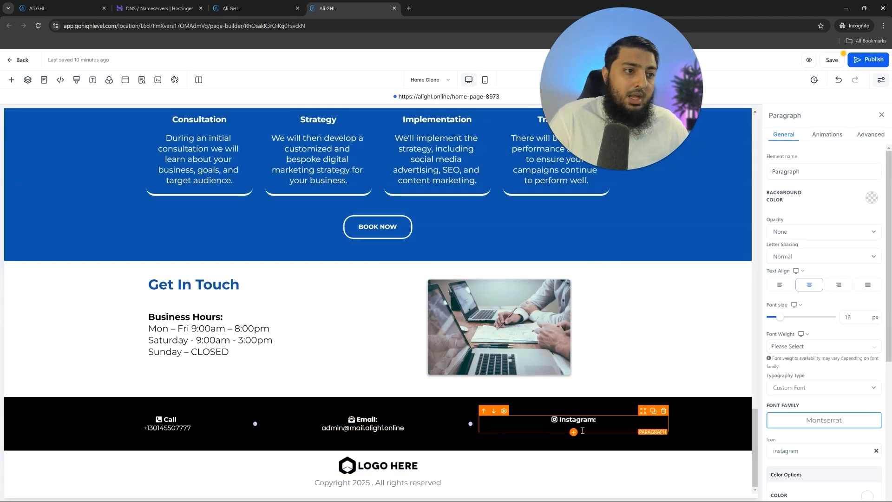
click(573, 433)
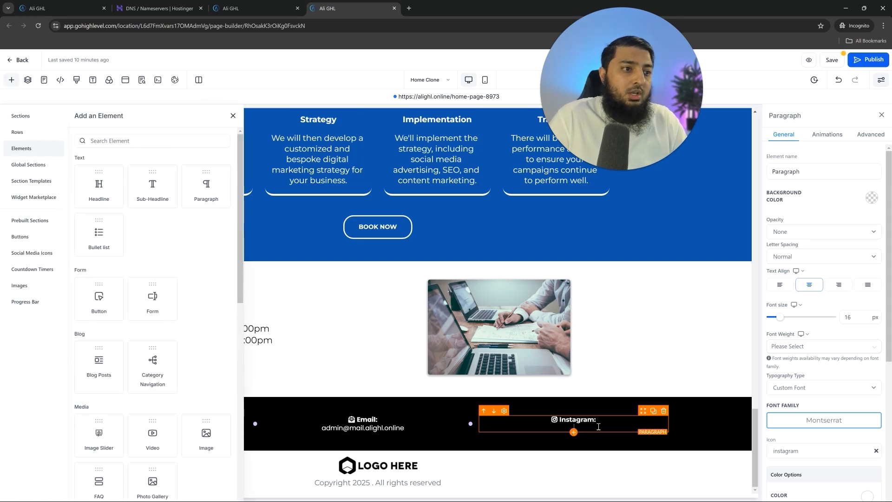
- Swap the Instagram icon for a Facebook icon and relabel the line 'Facebook'
click(233, 115)
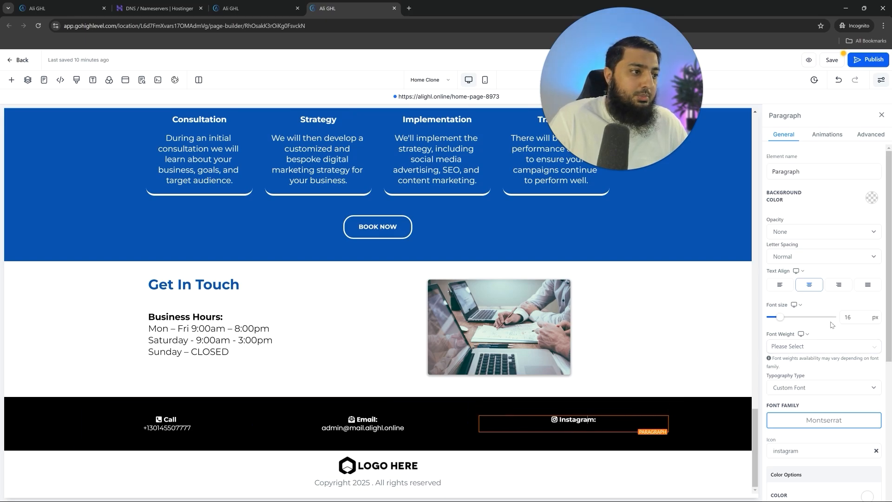
scroll(823, 372, down, 3)
click(791, 329)
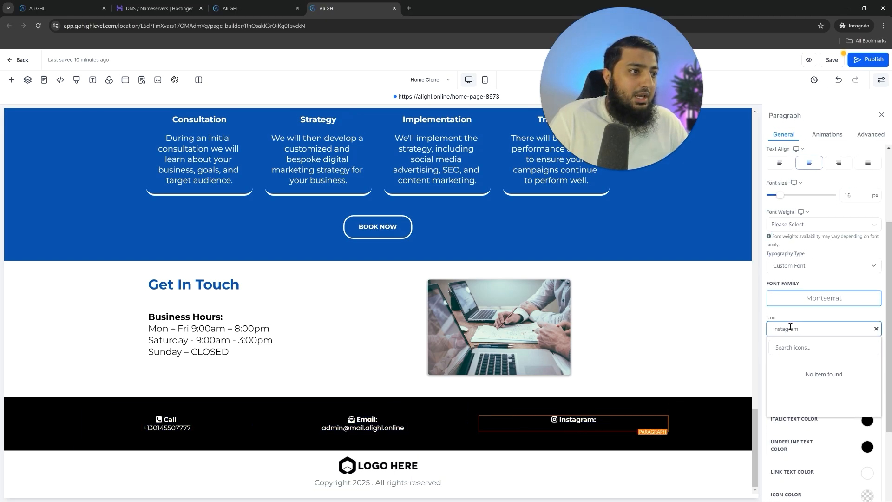
click(876, 328)
text(fb)
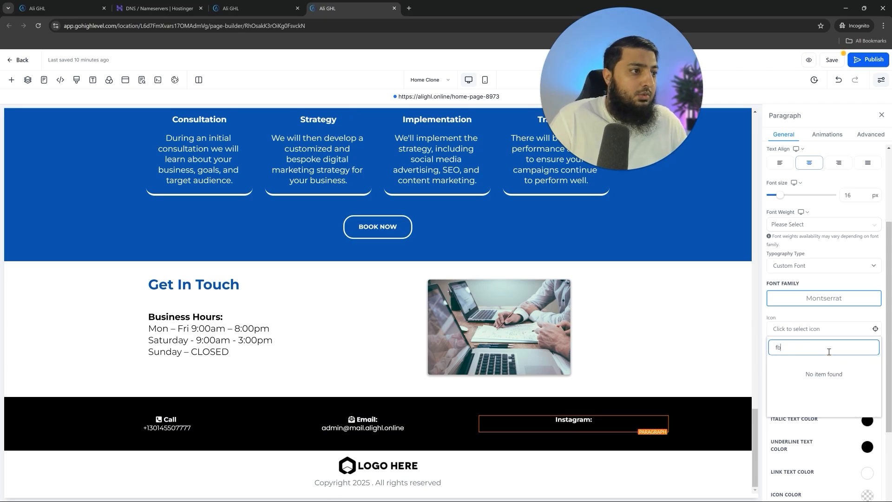
key(BackSpace)
text(ace)
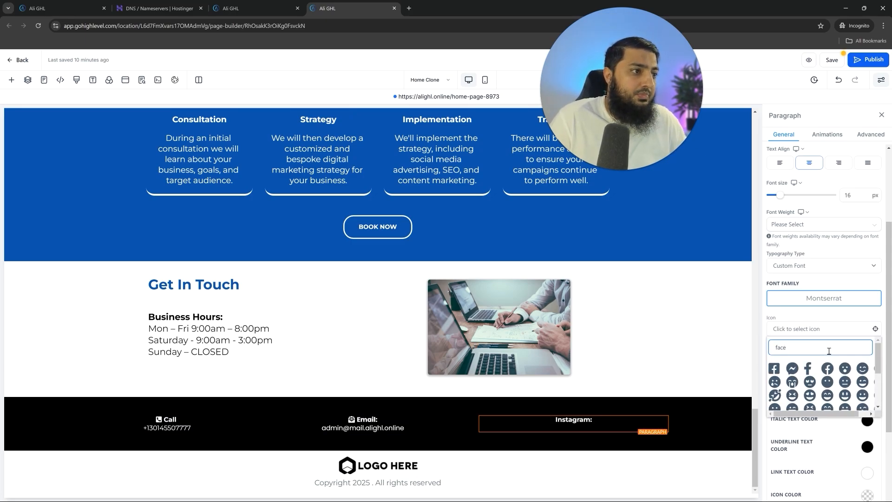
click(827, 368)
double_click(583, 420)
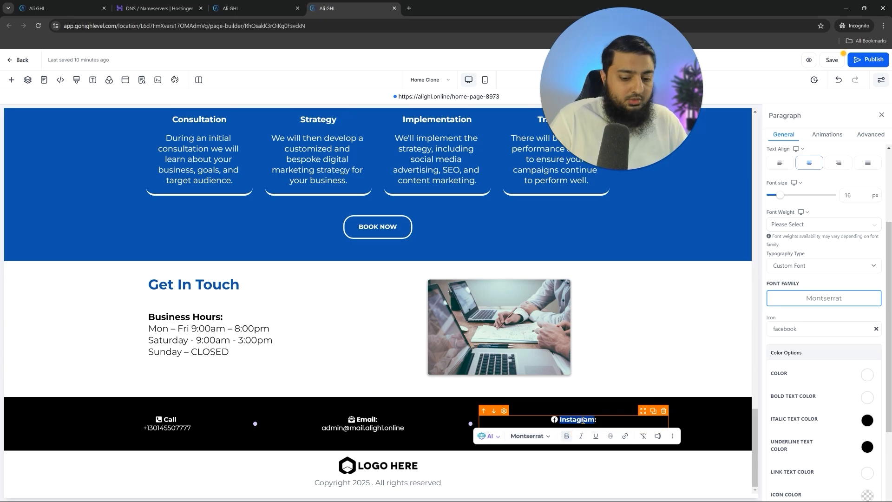
key(BackSpace)
text(Facebook:)
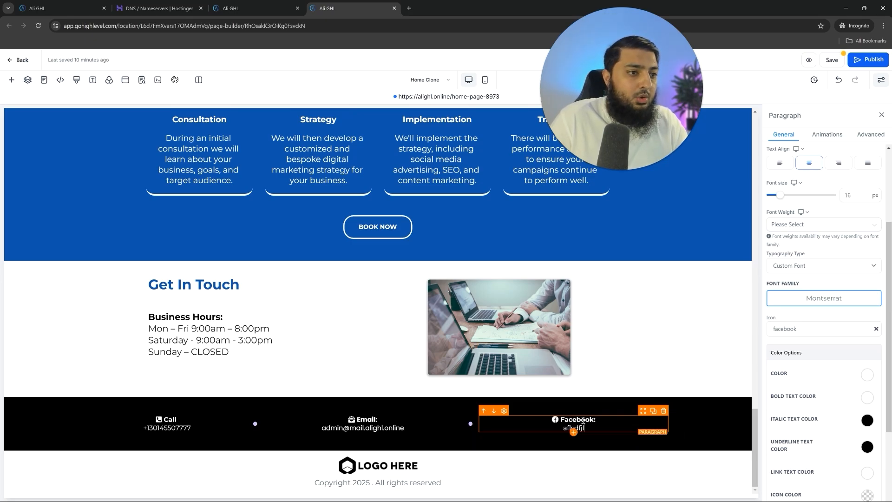
- Select the footer's LOGO HERE image for replacement from the media library
click(397, 467)
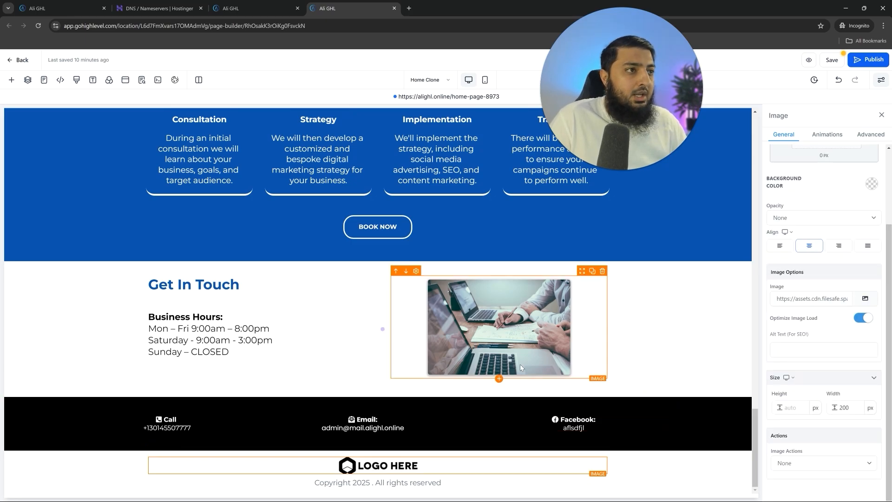
scroll(520, 368, up, 3)
scroll(418, 418, down, 3)
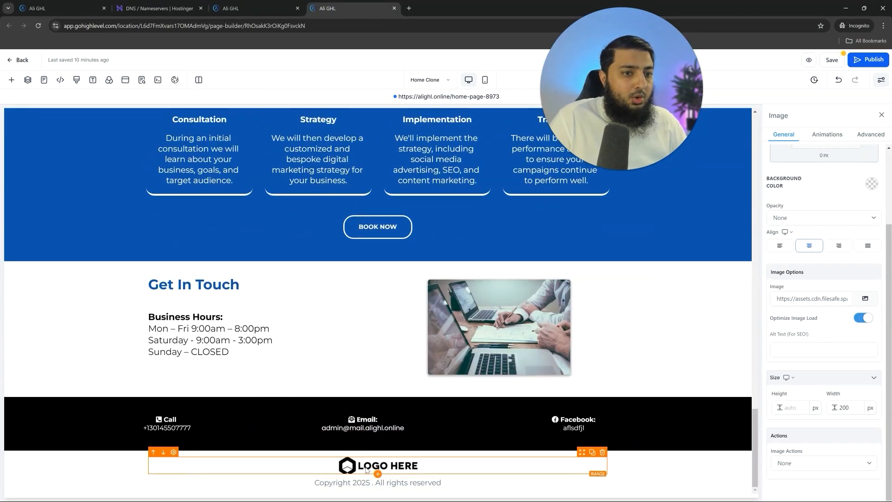
click(865, 299)
- Use the blue A logo in the footer at 100 px height with automatic width, then save the page
click(130, 253)
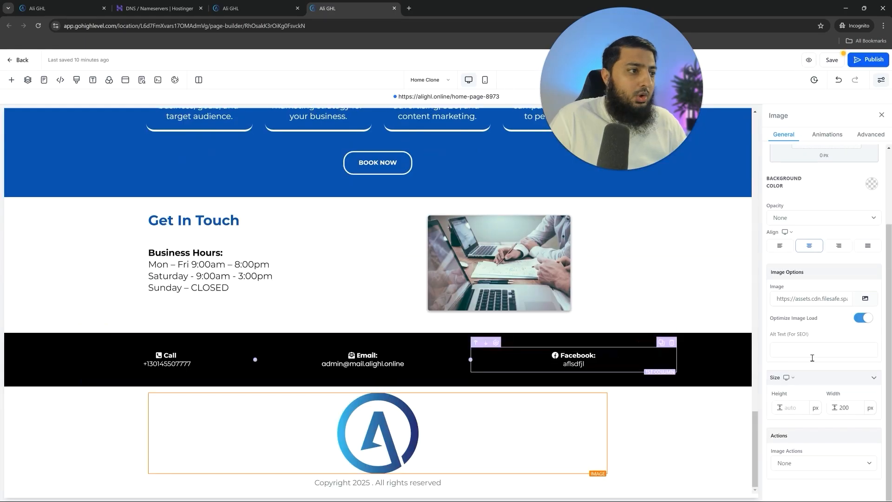
double_click(850, 408)
key(BackSpace)
click(794, 408)
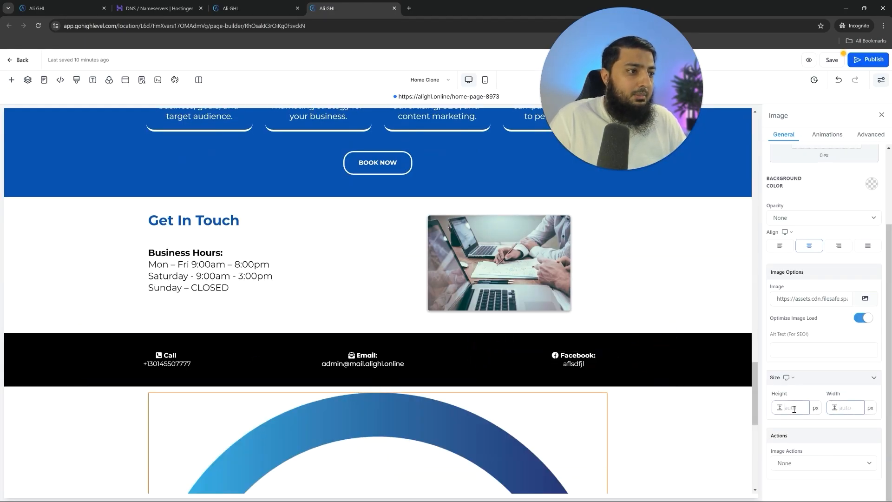
text(1)
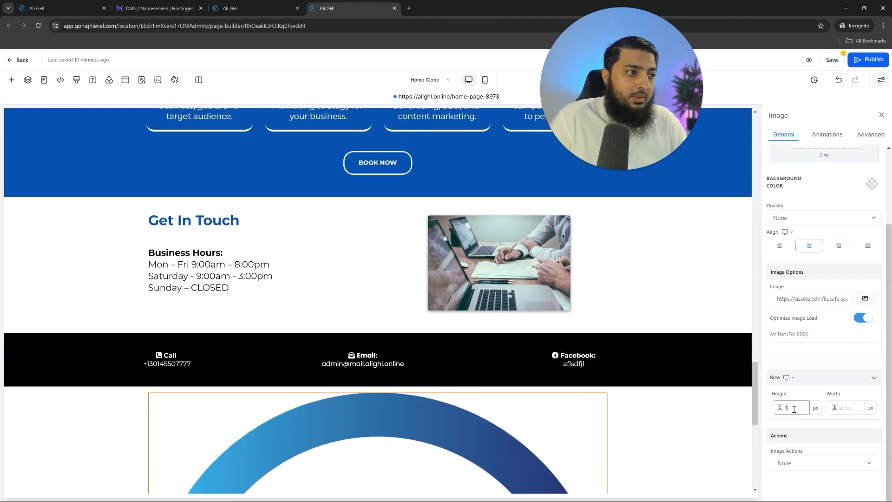
text(00)
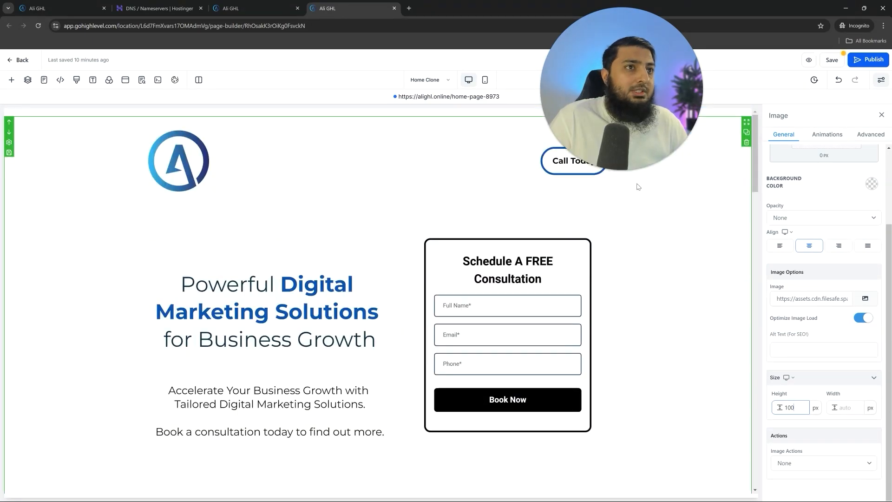
click(839, 65)
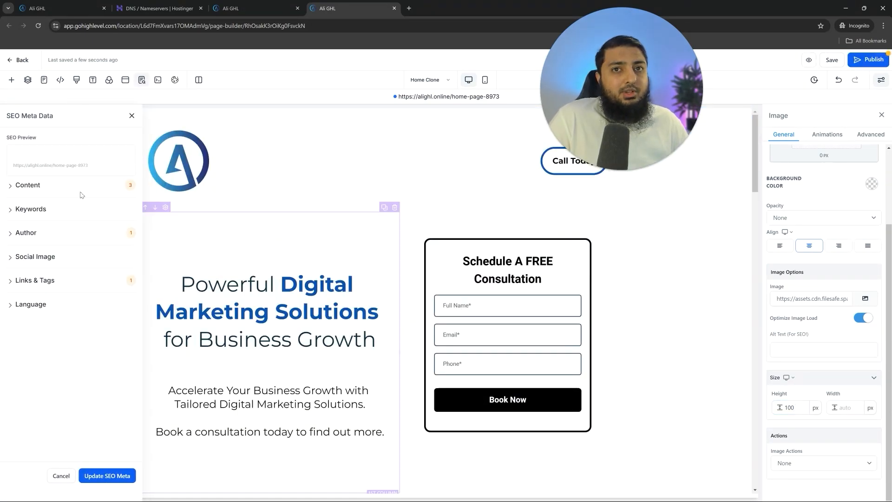
- Expand the SEO content settings and enter the agency's name as the page title
drag(21, 117, 69, 195)
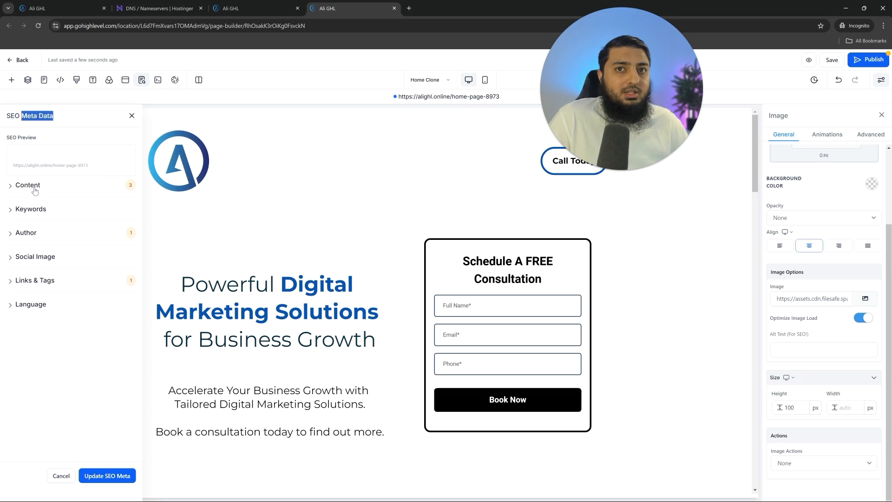
click(28, 185)
click(62, 217)
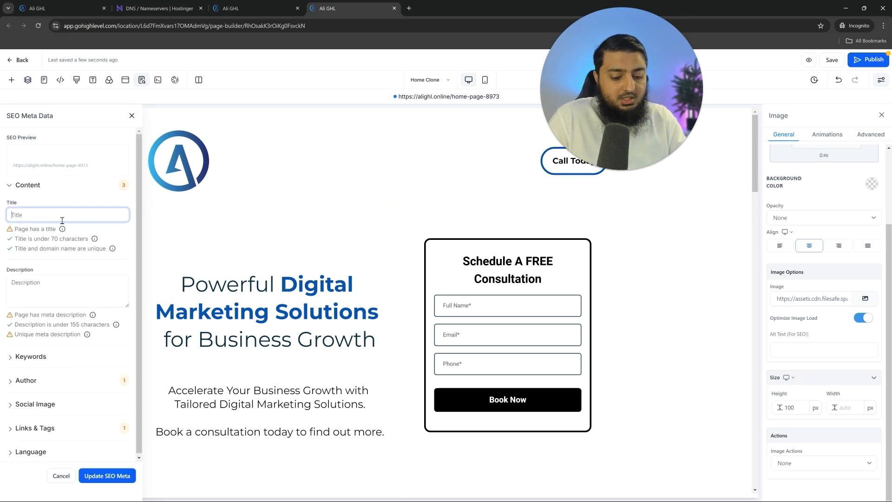
text(Ali GHL - Online)
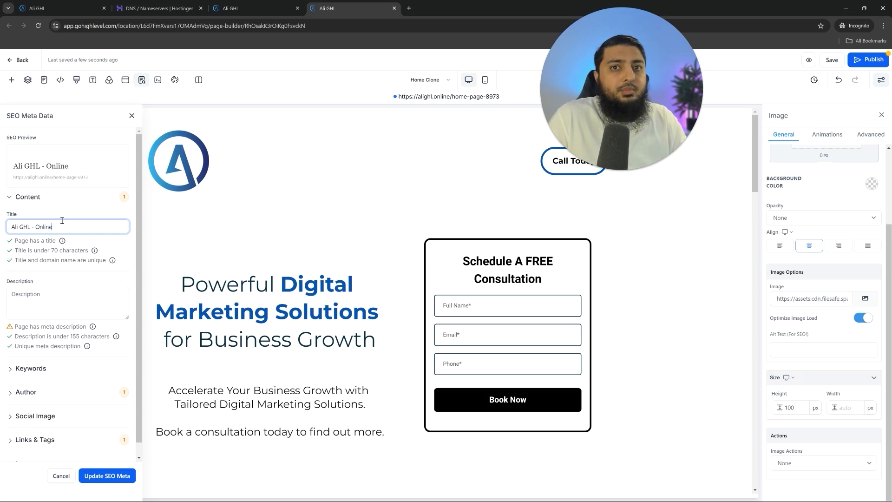
- Paste the hero headline 'Powerful Digital Marketing Solutions for Business Growth' as the meta description
click(267, 312)
key(ctrl+c)
click(81, 291)
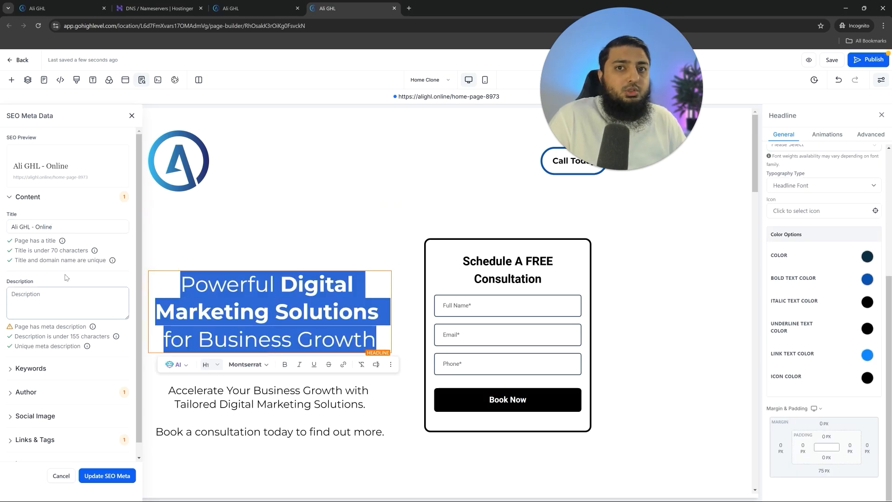
key(ctrl+v)
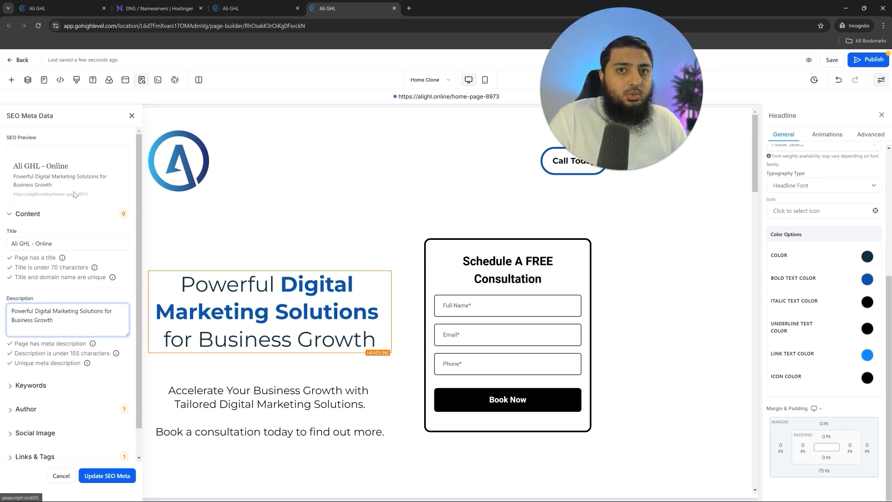
scroll(91, 346, down, 1)
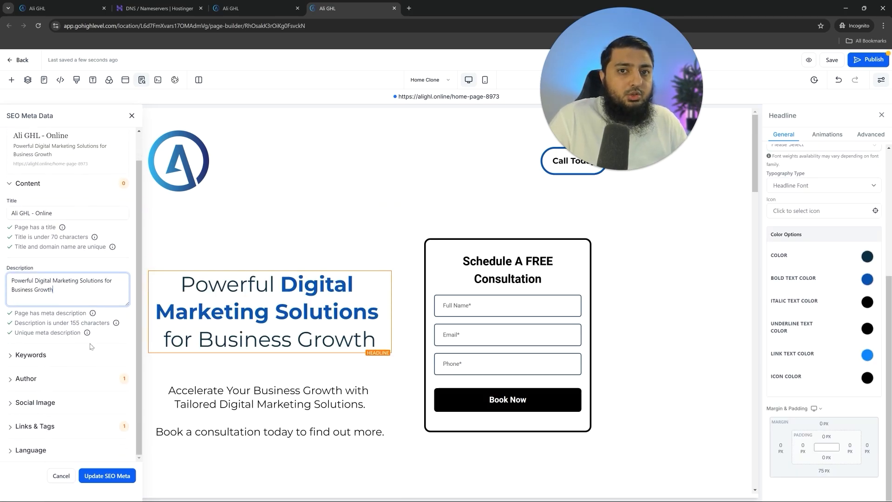
- Set the A logo as the social image, apply the SEO meta, and publish the page
click(49, 404)
scroll(93, 409, down, 1)
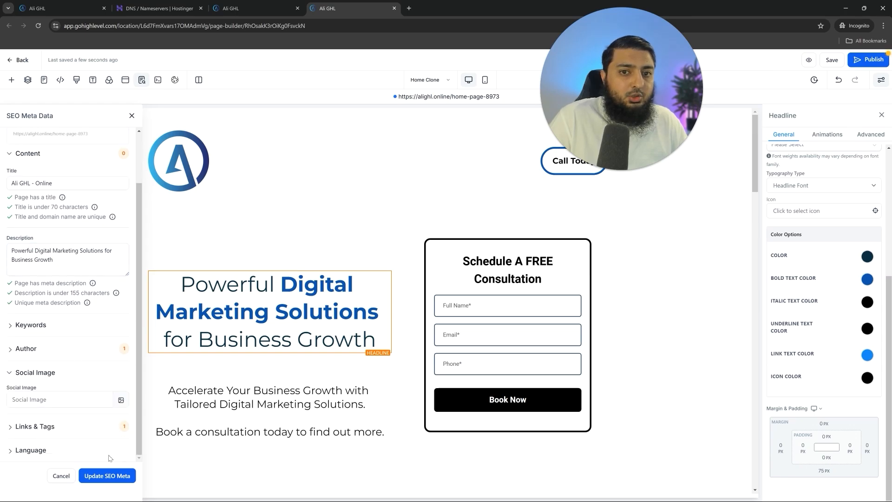
click(121, 401)
click(139, 277)
scroll(51, 229, up, 5)
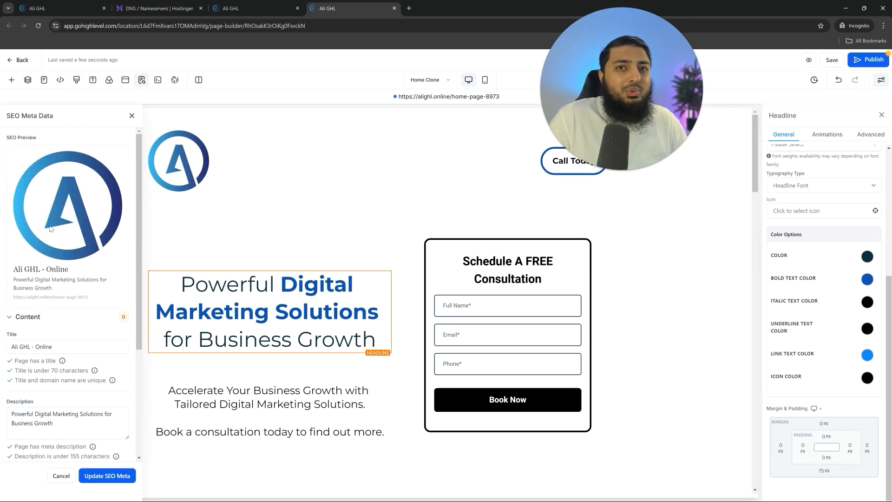
scroll(92, 223, down, 5)
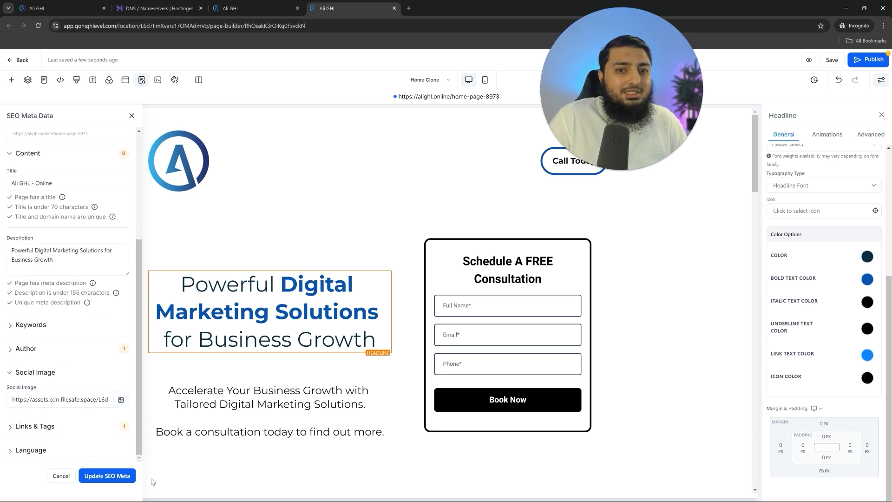
click(122, 475)
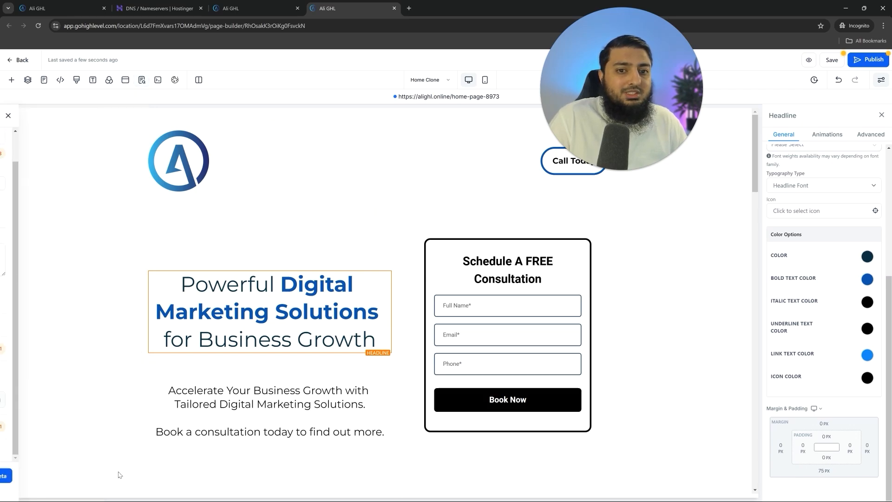
click(864, 61)
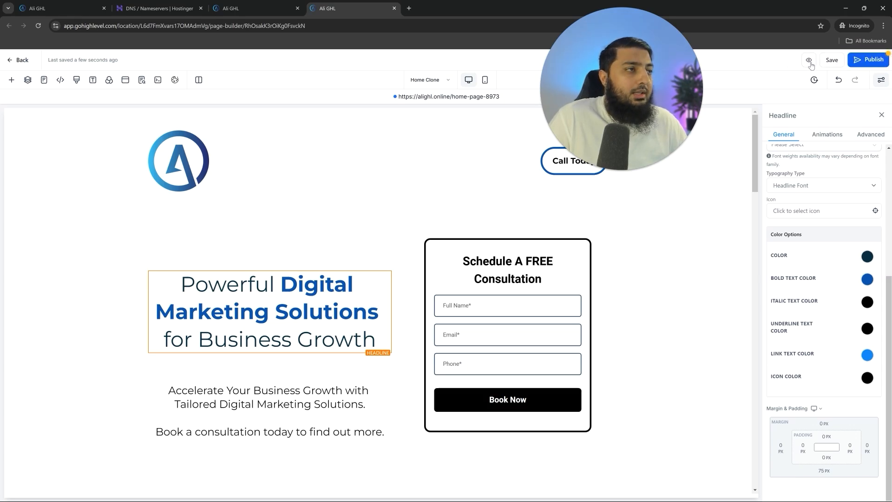
- Preview the published home page in a new tab and scroll through the blue redesign
click(809, 62)
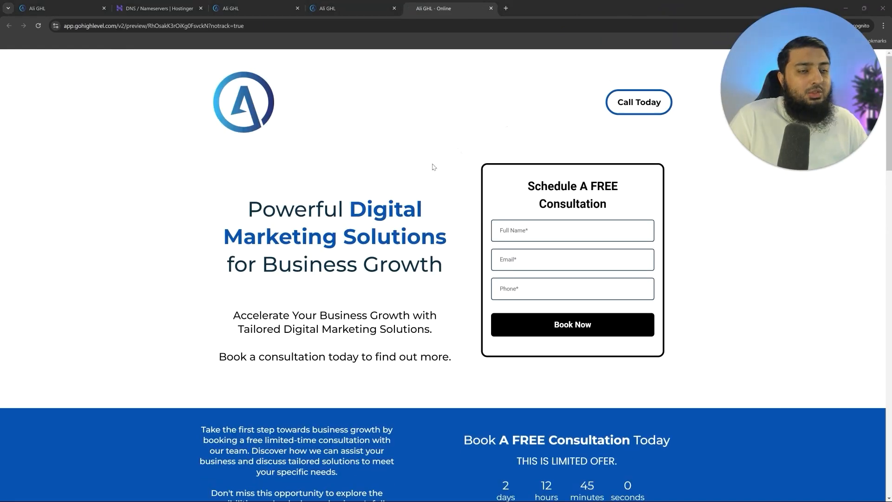
scroll(269, 226, down, 1)
scroll(299, 120, up, 1)
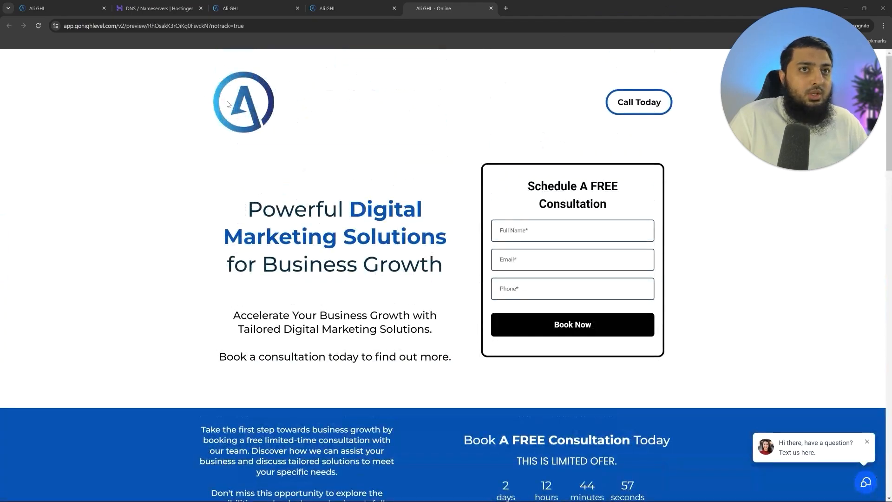
drag(249, 209, 392, 251)
click(393, 254)
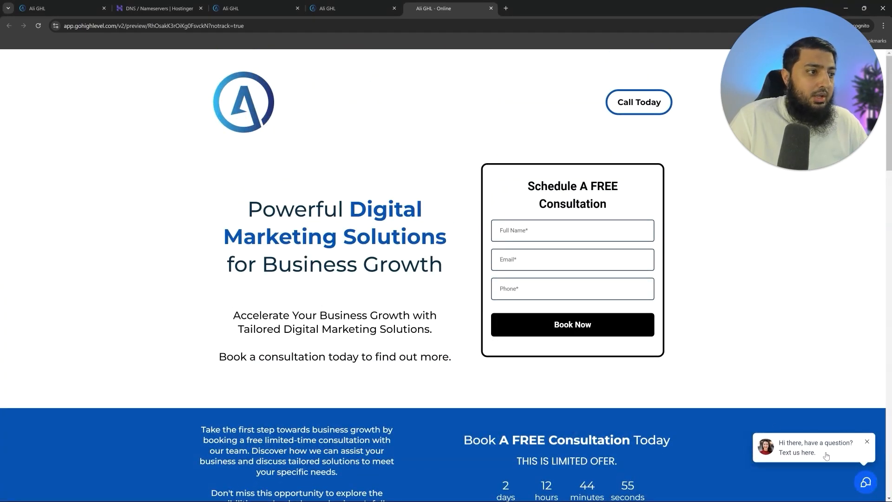
scroll(319, 239, down, 1)
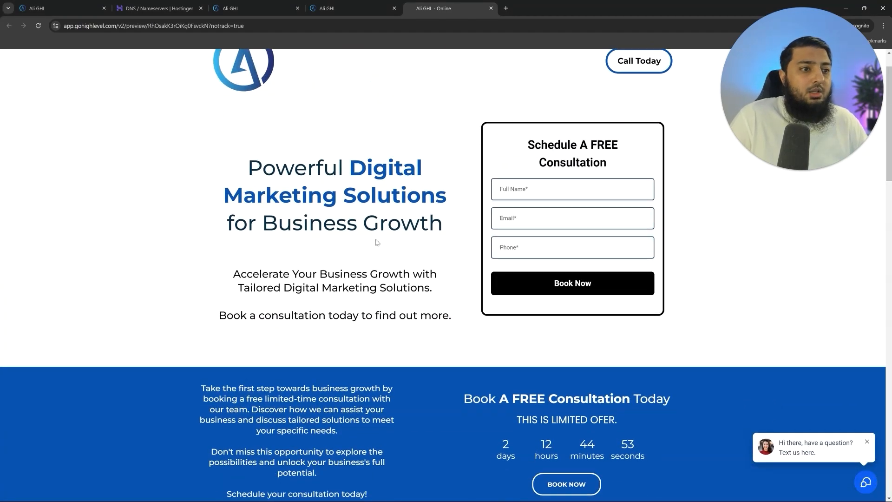
scroll(356, 212, down, 6)
scroll(357, 211, down, 17)
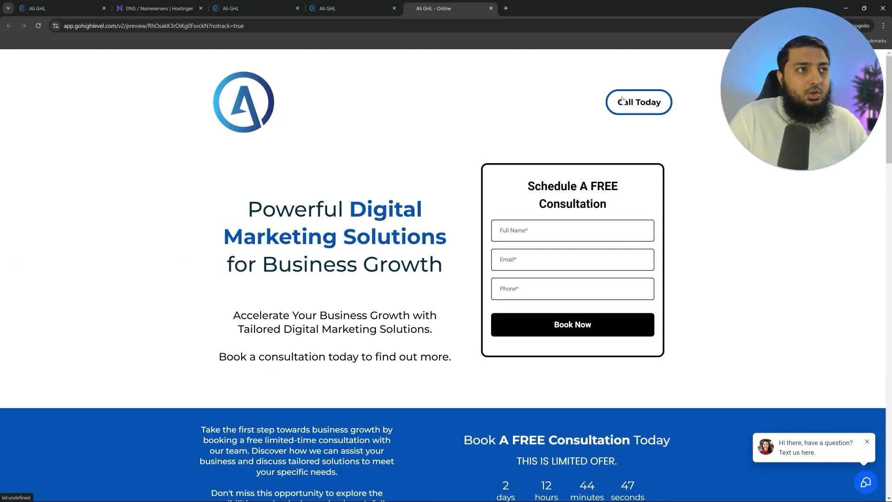
- Test the Call Today and BOOK NOW buttons, then return to the Agency Funnel steps
click(640, 102)
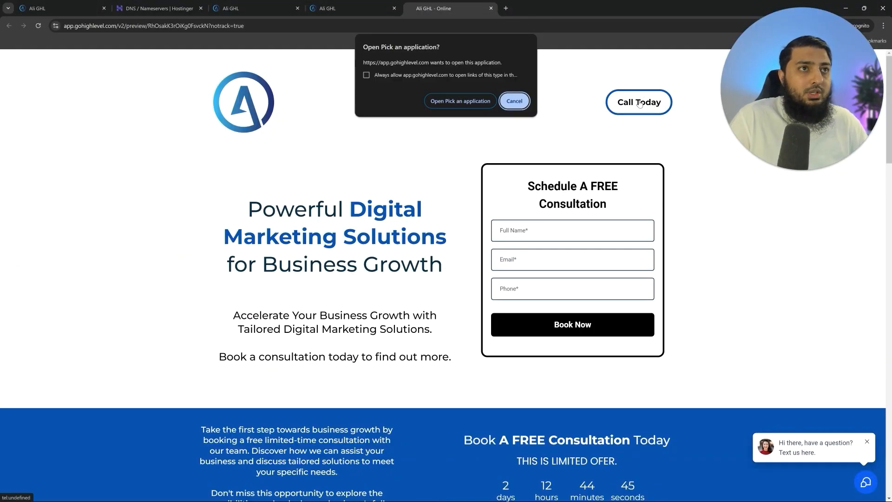
click(515, 101)
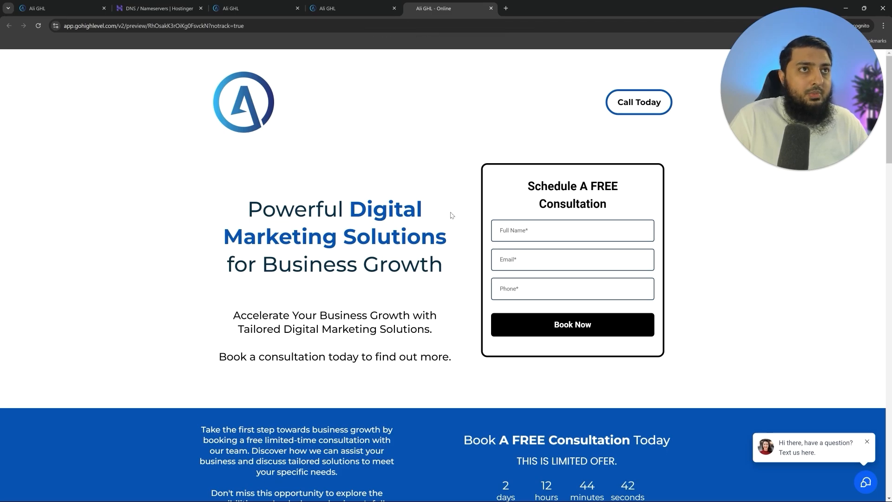
scroll(520, 261, down, 5)
click(567, 263)
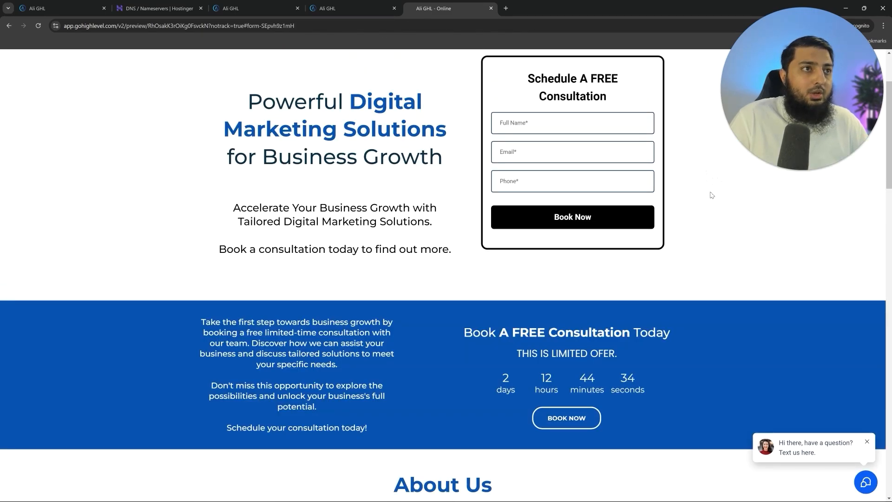
click(270, 7)
drag(443, 175, 388, 179)
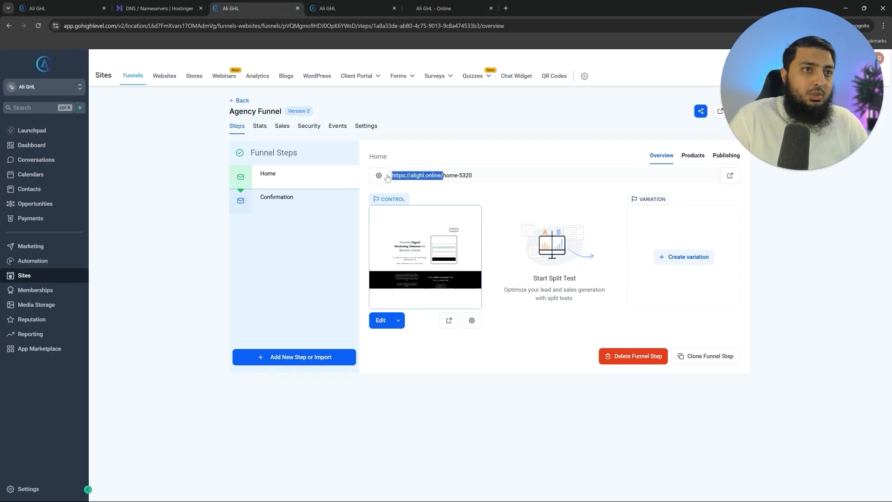
- Edit the Confirmation step in a new tab and replace LOGO HERE with the A logo
click(298, 200)
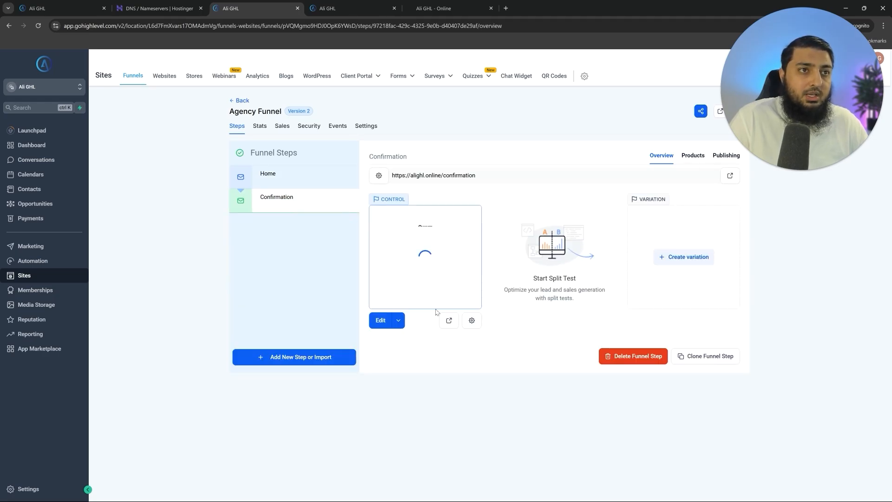
click(399, 322)
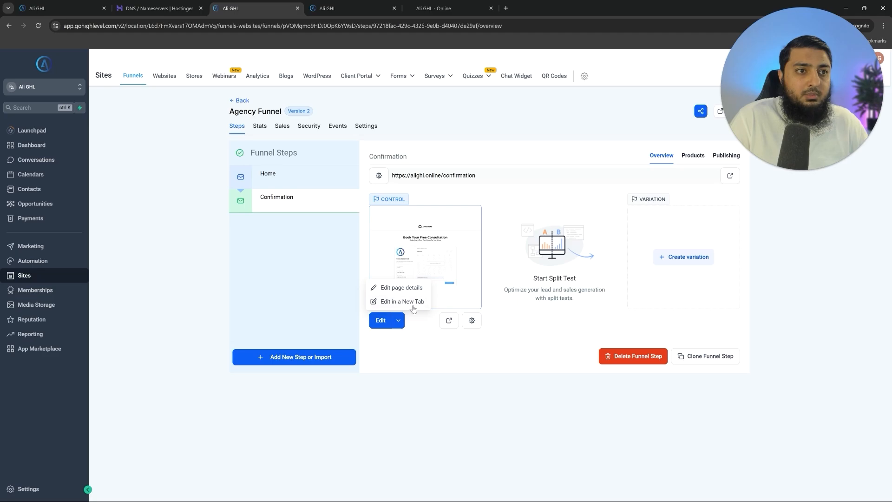
click(402, 302)
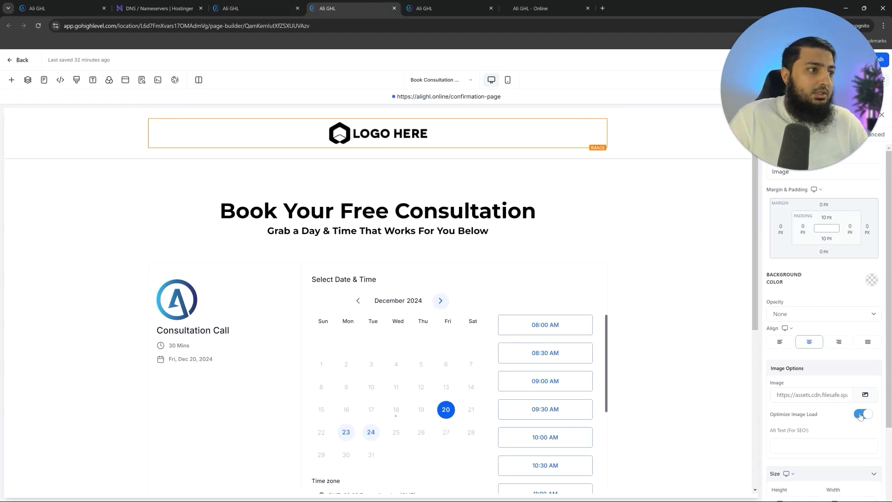
click(866, 395)
click(156, 293)
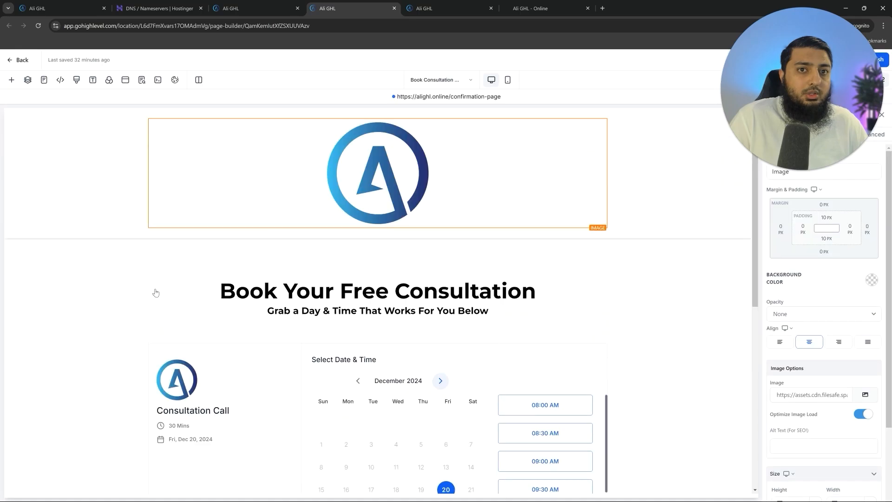
- Clear the logo's width so it is auto and set its height to 150
scroll(824, 428, down, 3)
double_click(847, 410)
key(BackSpace)
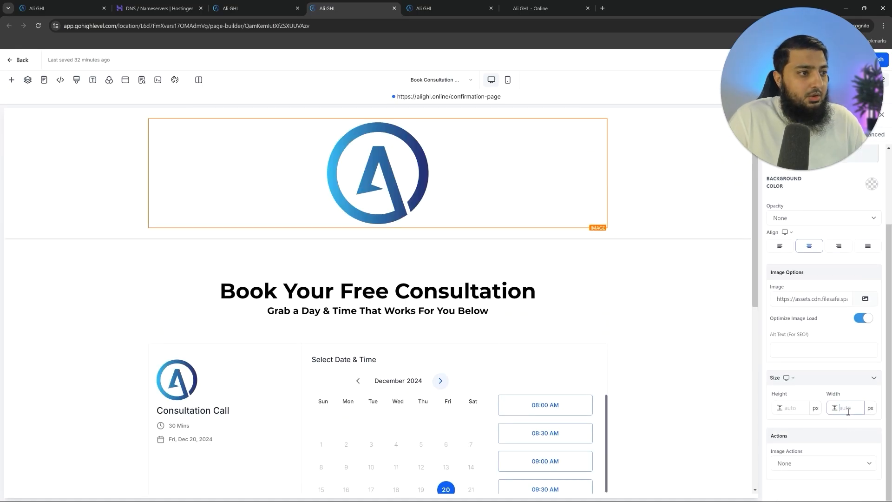
click(797, 408)
text(150)
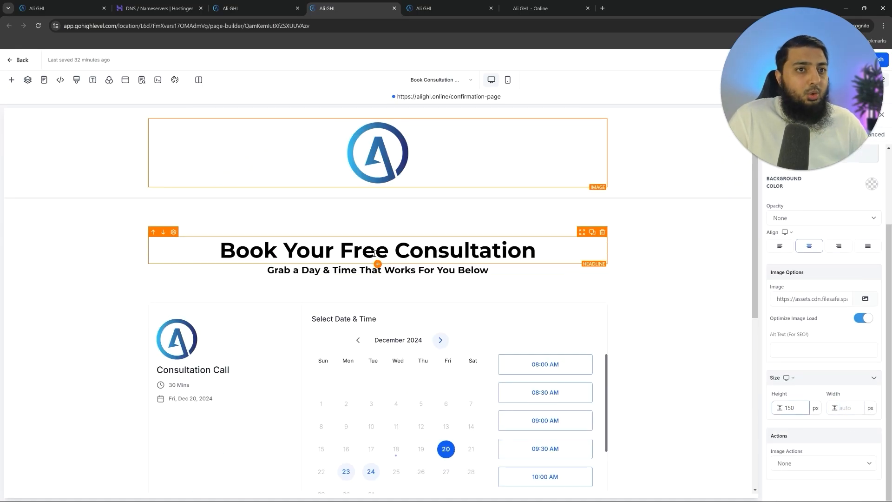
scroll(506, 252, down, 4)
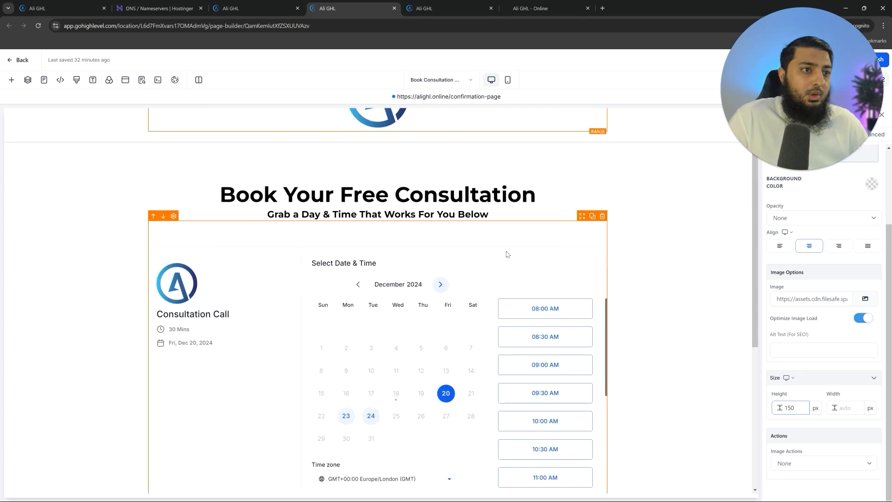
- Save the page holding the Consultation Call calendar and switch to the live site tab
click(485, 197)
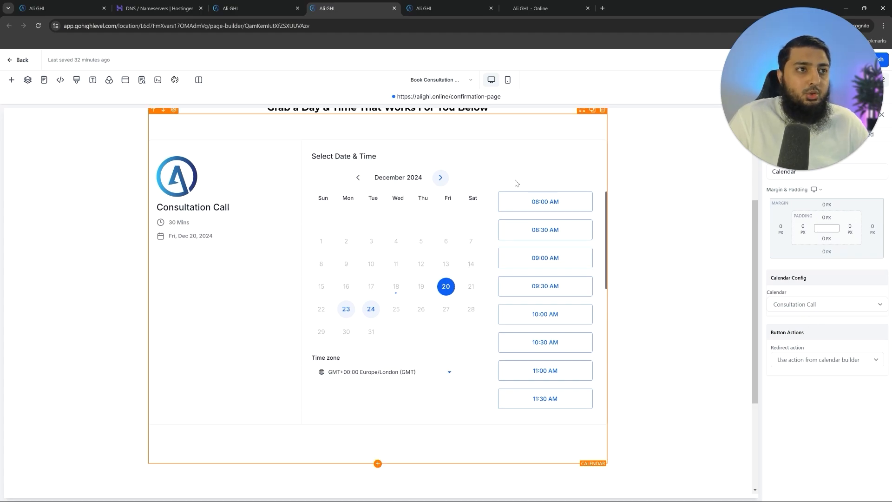
scroll(531, 239, up, 3)
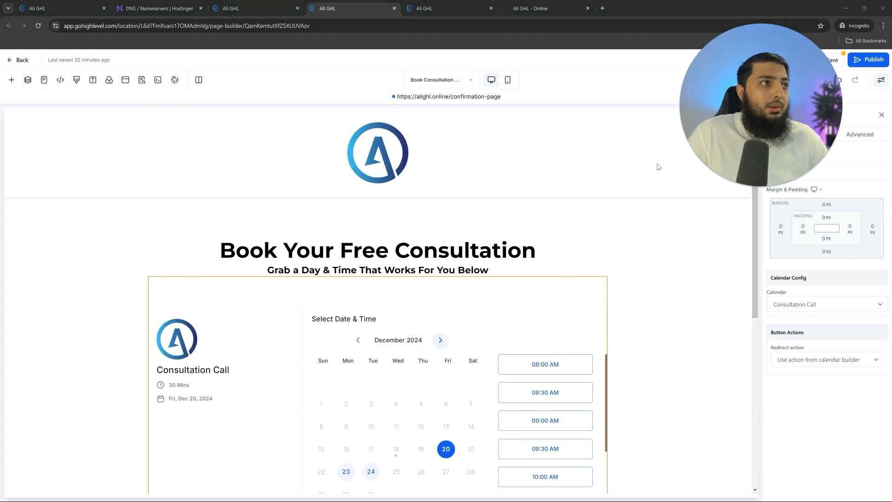
click(836, 61)
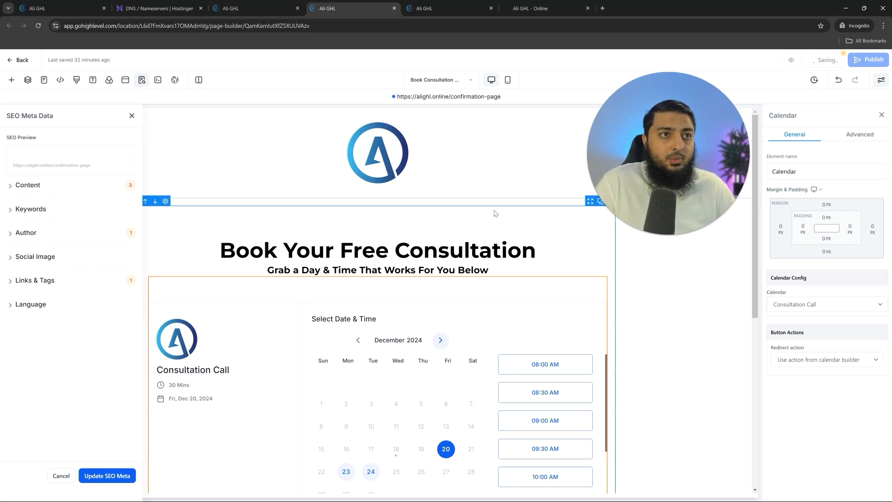
click(568, 11)
click(495, 24)
- Visit alighl.com, close the FREE Course popup, and scroll through the GHL Mastery landing page
text(alighl.co)
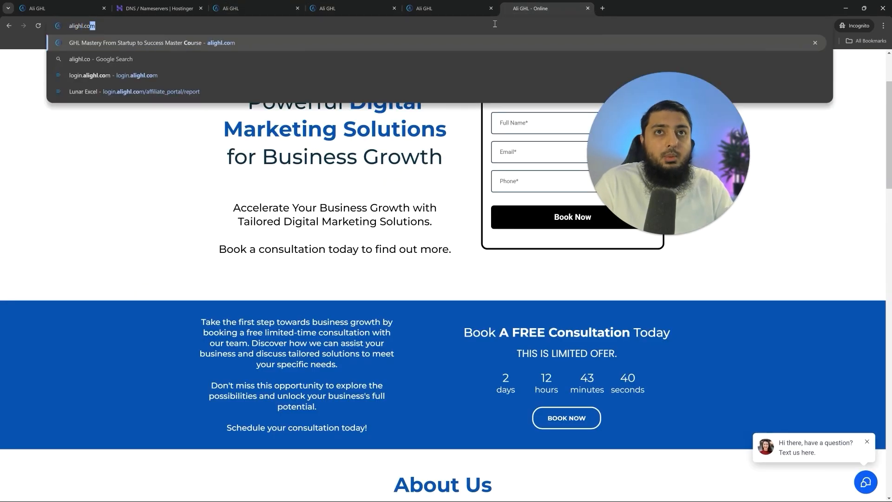
key(Return)
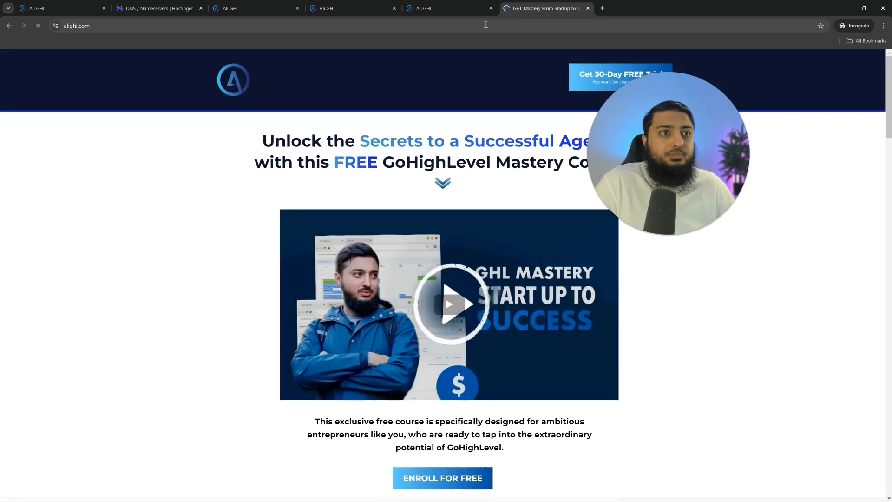
scroll(195, 233, down, 10)
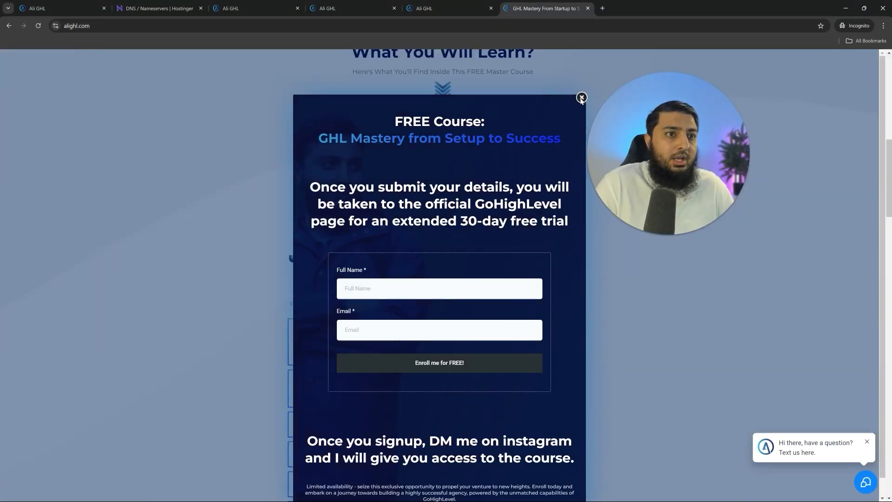
click(581, 97)
scroll(319, 263, down, 3)
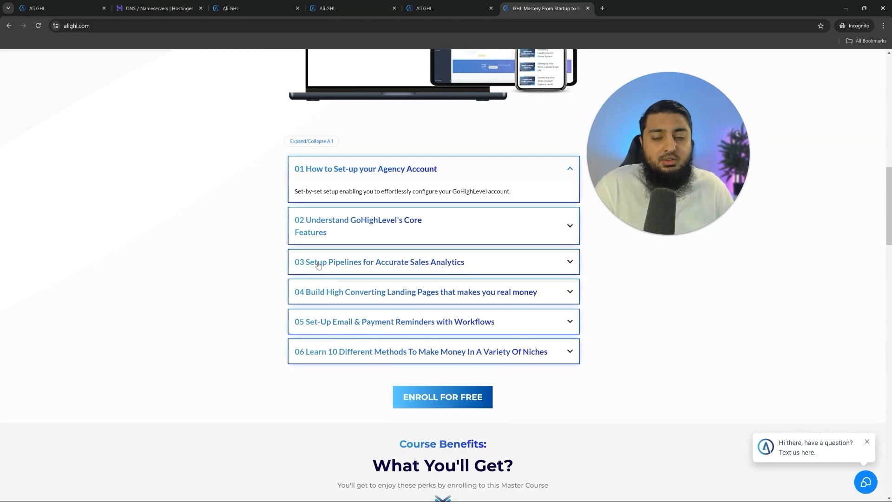
scroll(466, 294, down, 2)
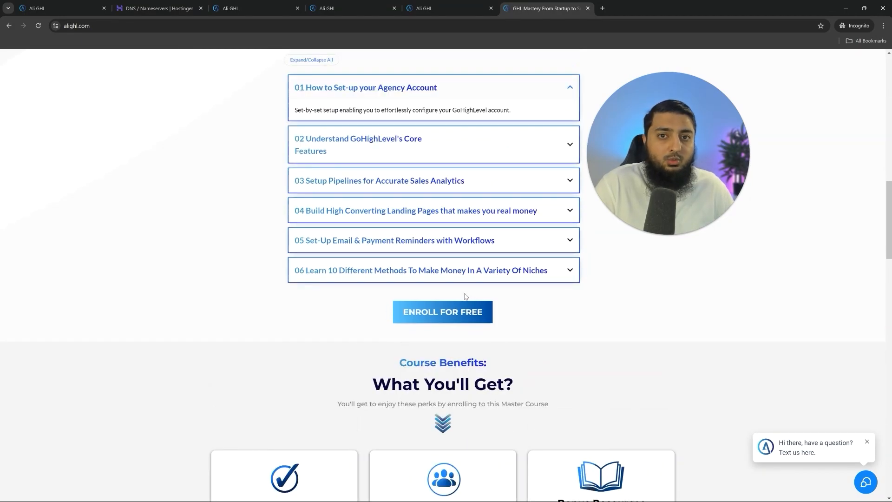
scroll(466, 294, down, 5)
scroll(466, 296, up, 1)
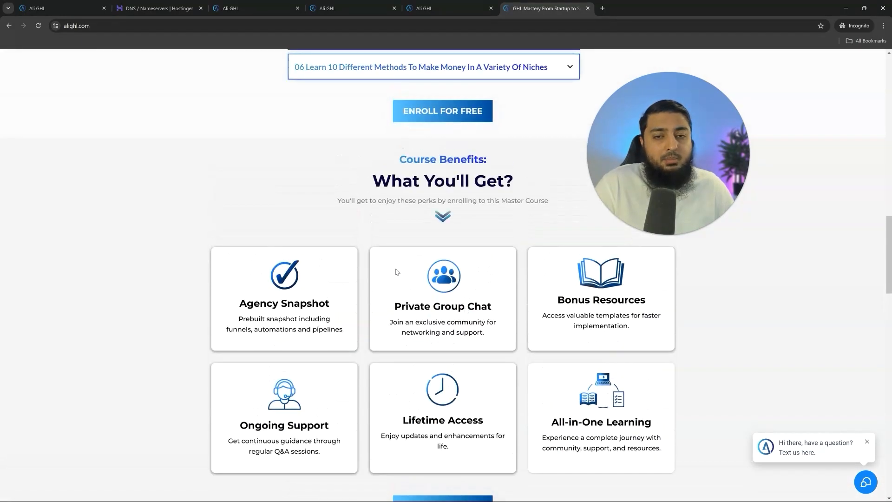
scroll(352, 279, down, 12)
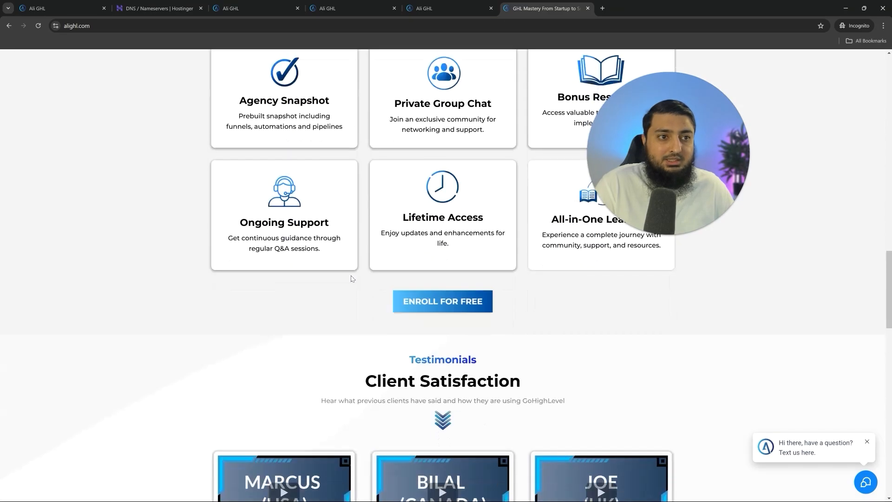
scroll(352, 279, down, 1)
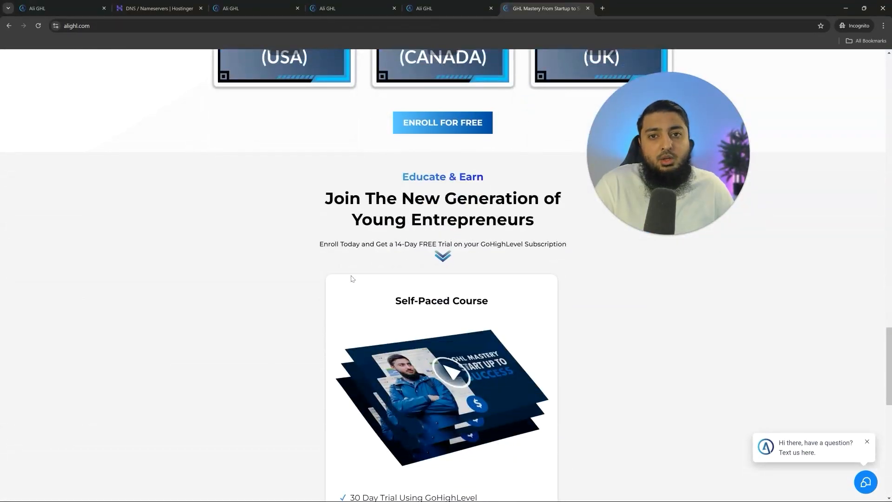
scroll(352, 279, down, 10)
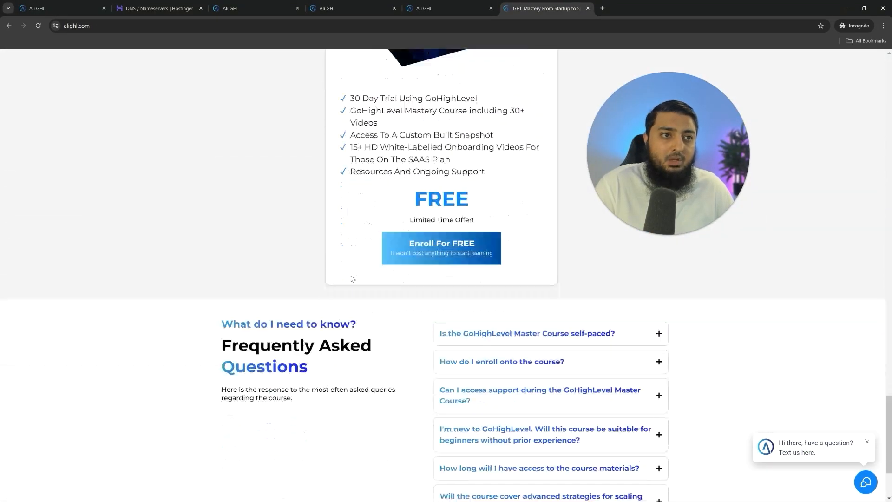
scroll(338, 385, up, 20)
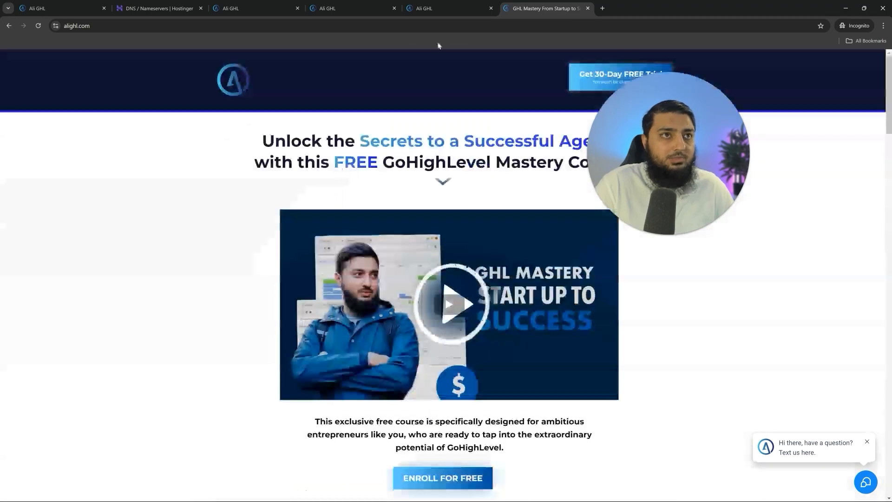
- Return to HighLevel's Agency Funnel and open the Automation workflow list
click(432, 8)
click(249, 4)
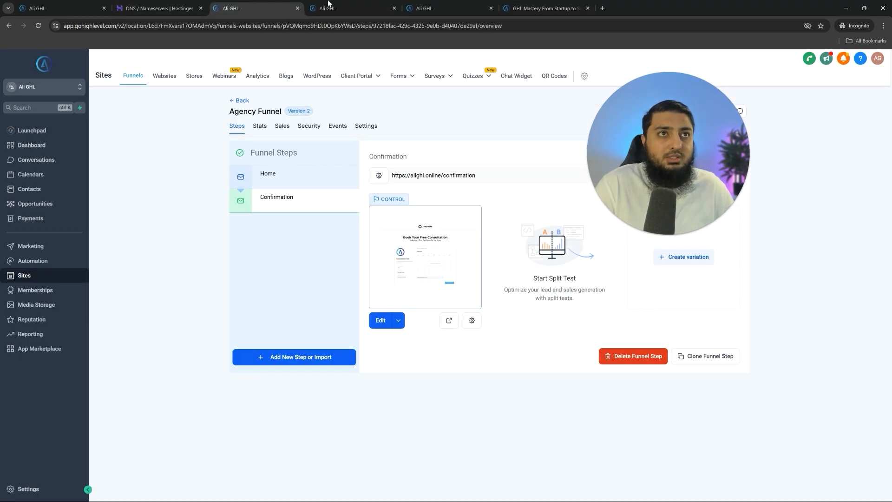
click(60, 265)
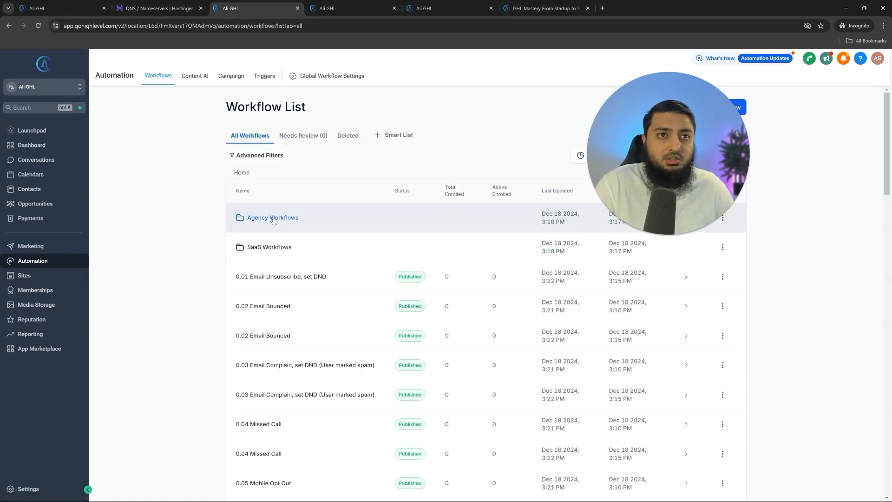
- Open '1. Online Form Completed' in Agency Workflows and view its trigger and Add Tag action
click(273, 219)
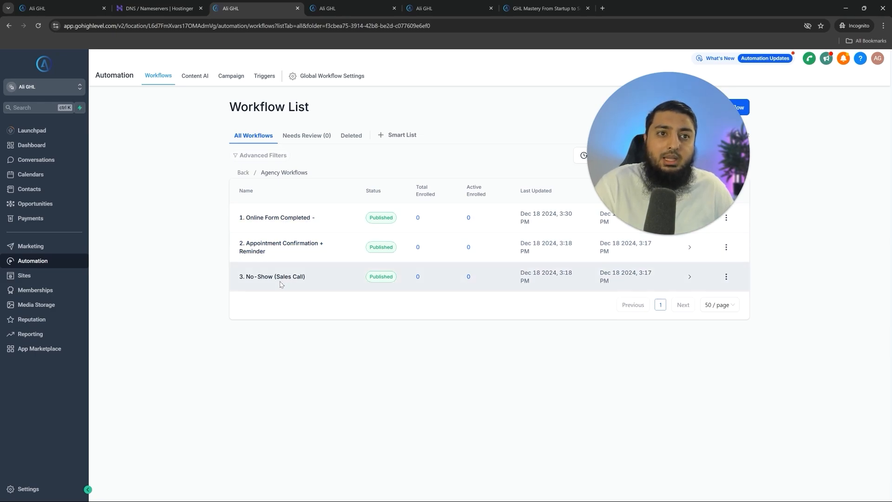
click(287, 223)
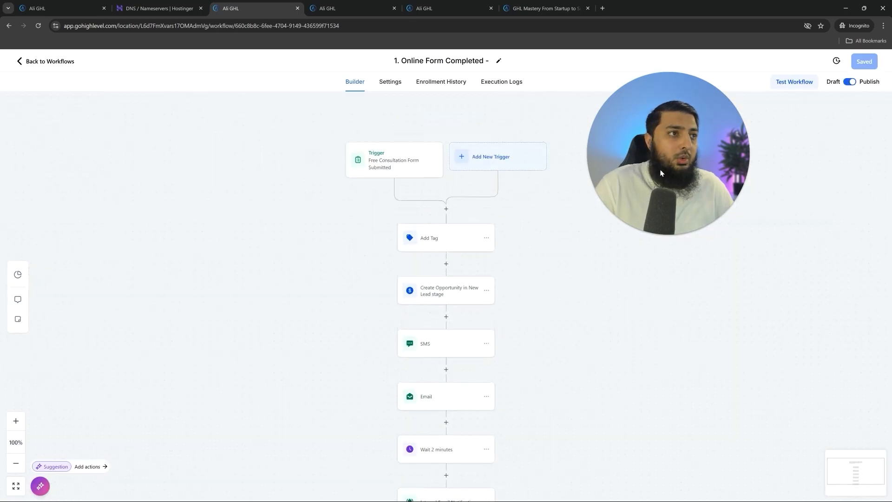
click(393, 168)
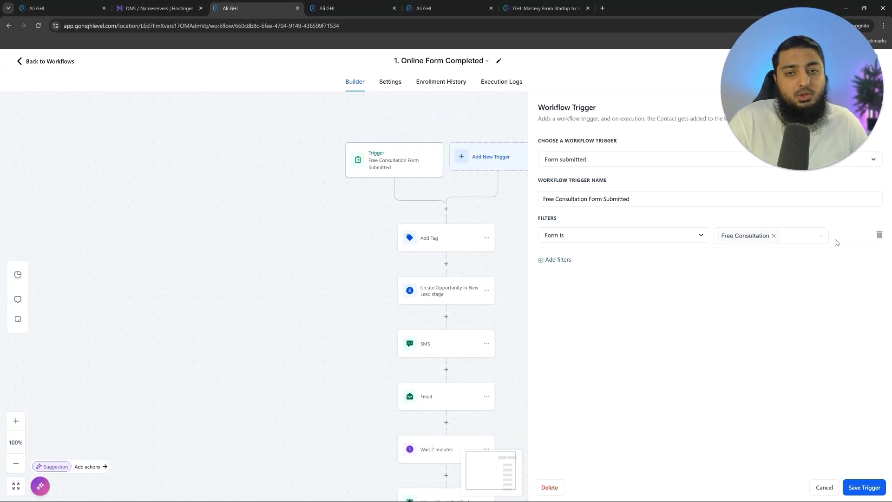
click(544, 8)
click(444, 9)
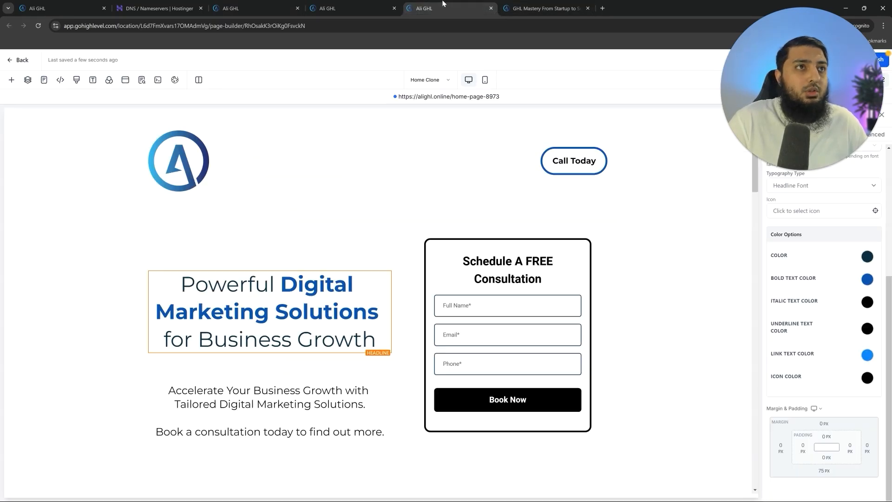
click(588, 9)
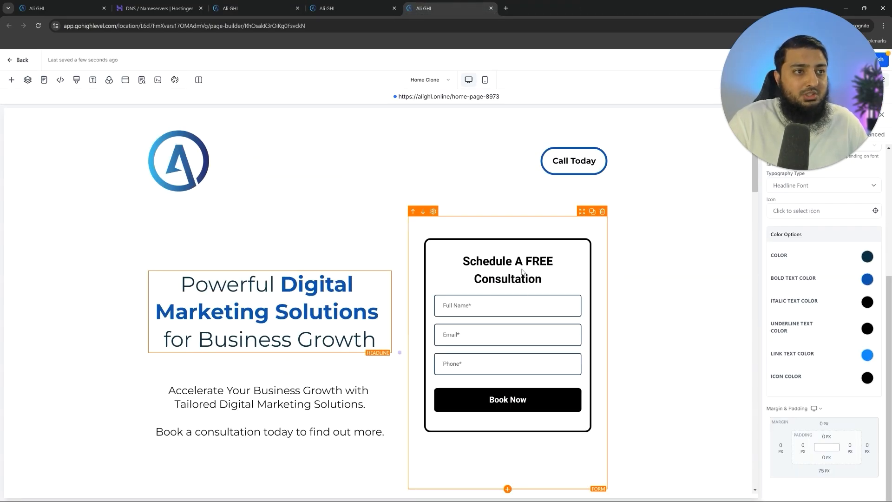
click(233, 8)
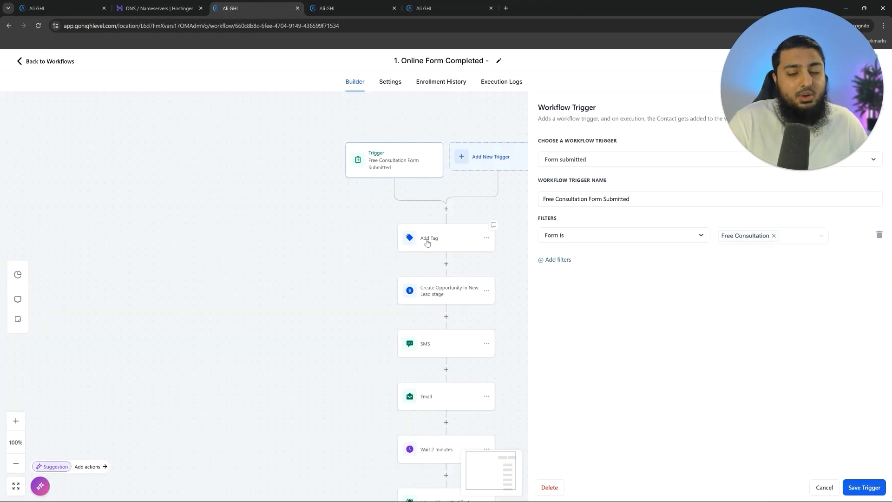
click(428, 243)
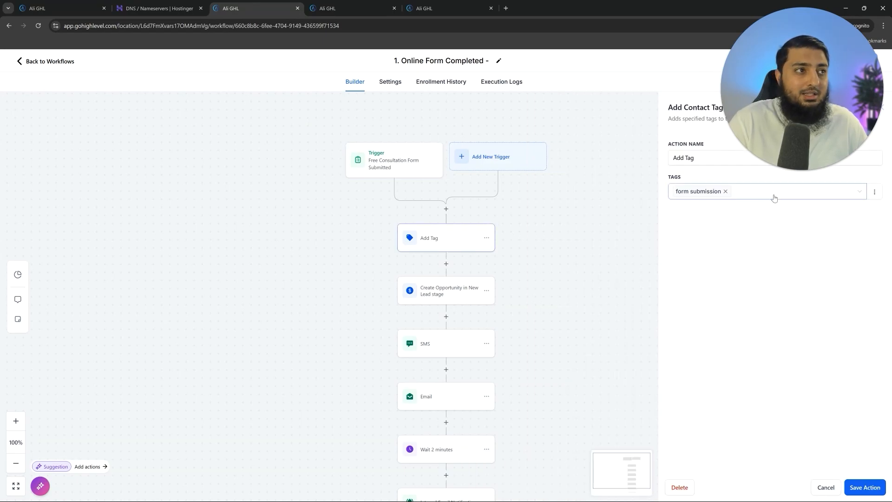
- Confirm the Create Opportunity step uses Sales Pipeline with the New Lead (Form Submitted) stage
click(443, 292)
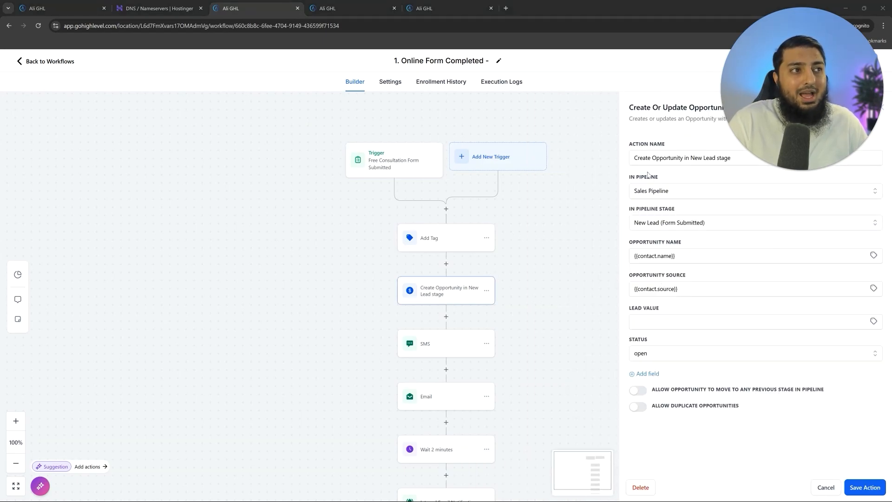
click(654, 192)
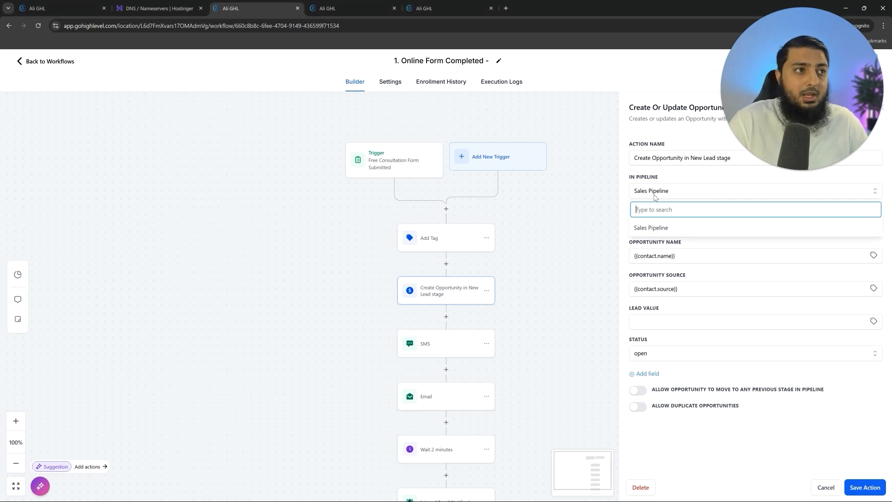
click(655, 191)
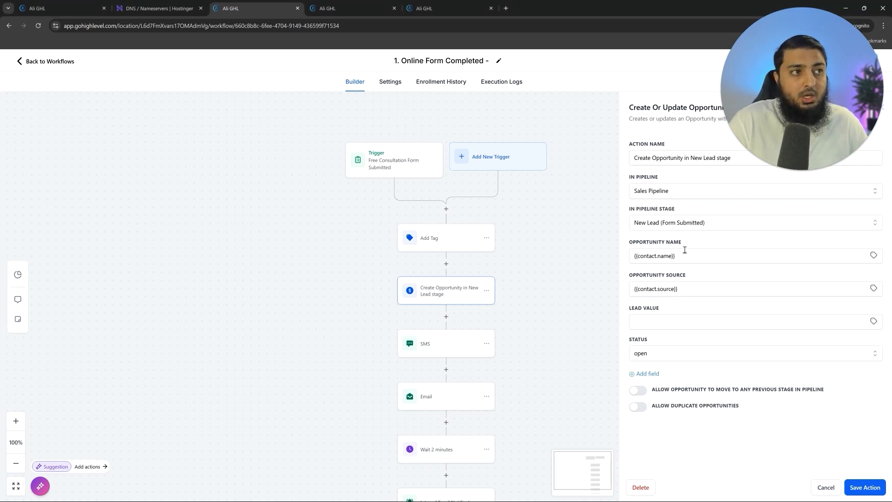
drag(666, 208, 677, 209)
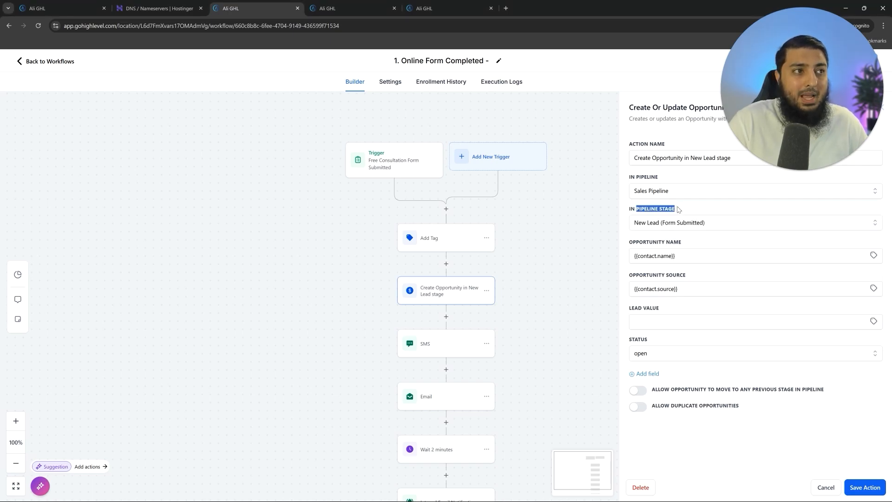
click(663, 225)
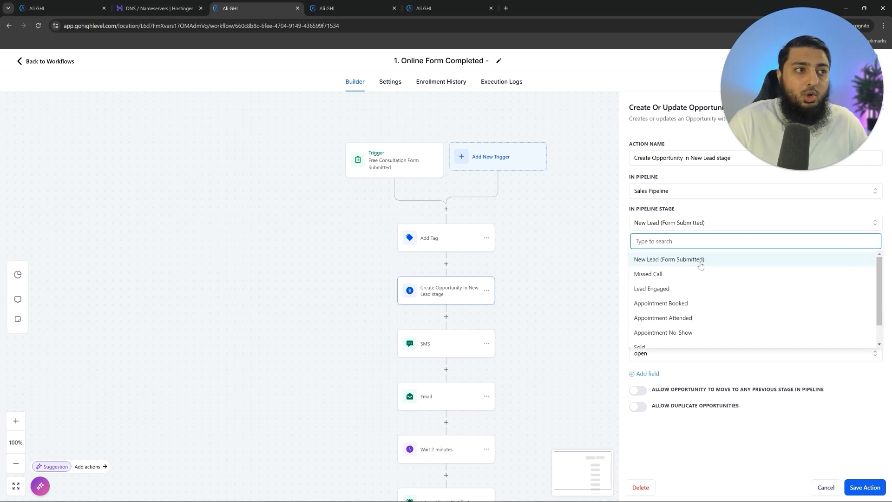
click(673, 267)
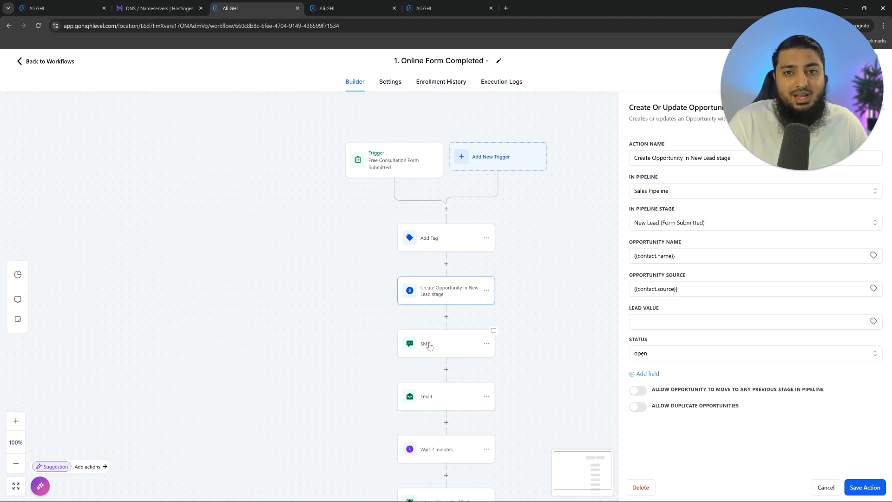
click(429, 346)
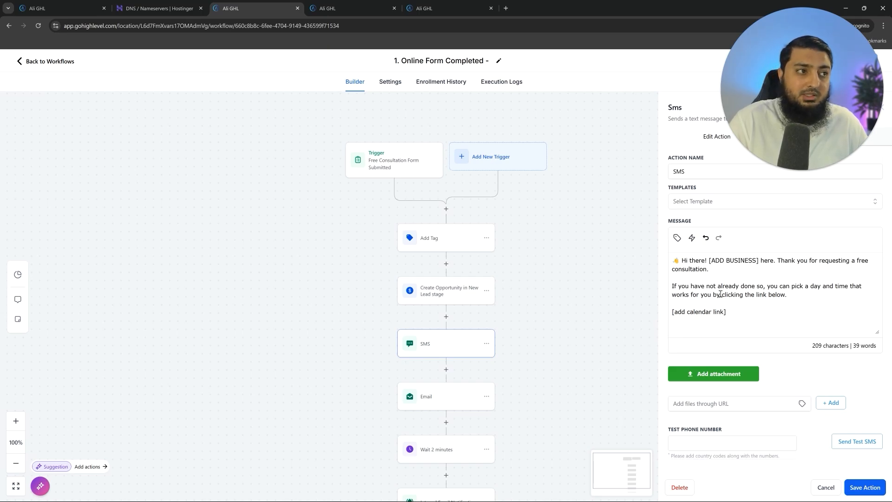
- Review the SMS text's ADD BUSINESS, booking sentence and [add calendar link] placeholders
drag(711, 260, 754, 260)
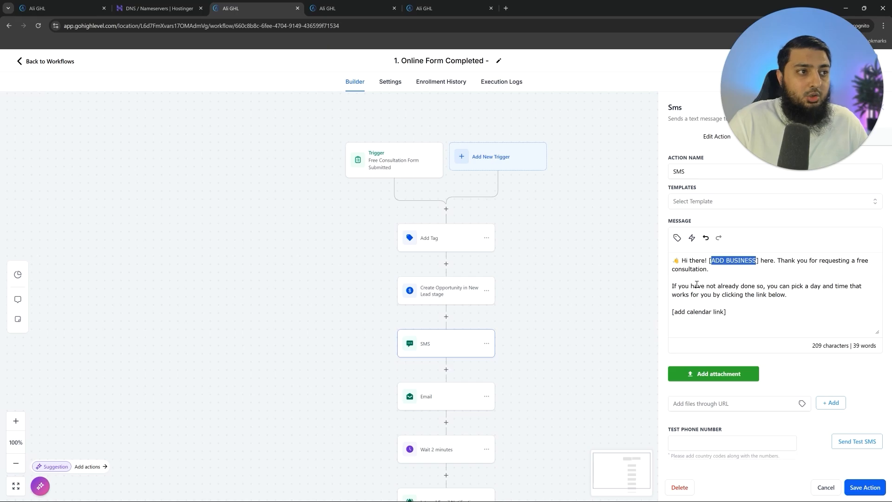
drag(675, 284, 783, 295)
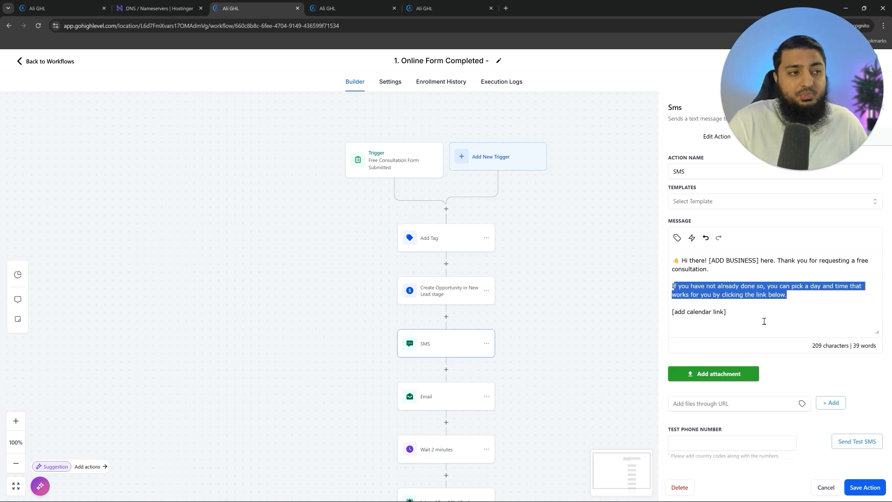
drag(729, 312, 671, 312)
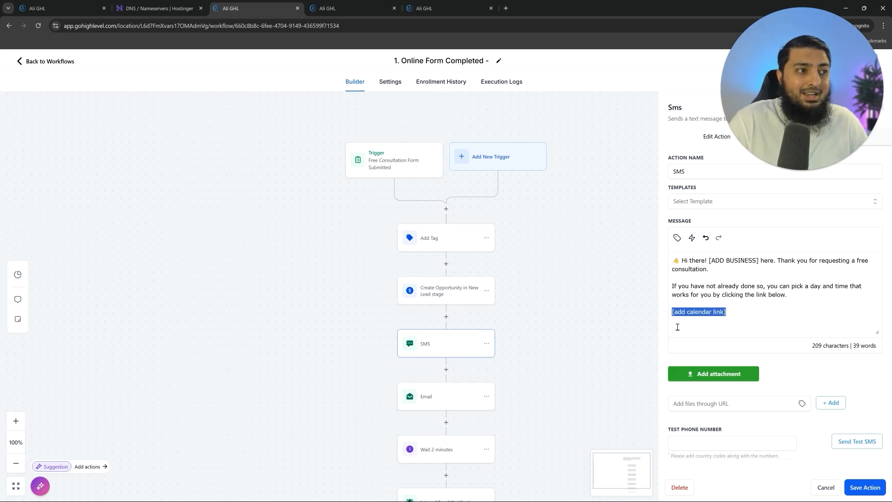
- Copy the Consultation Call calendar's permanent booking link from Calendar Settings
click(678, 327)
click(325, 7)
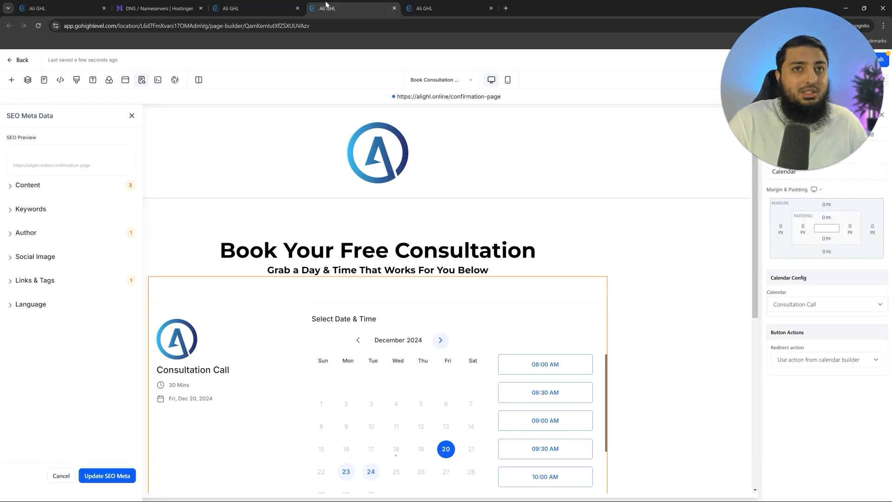
click(20, 59)
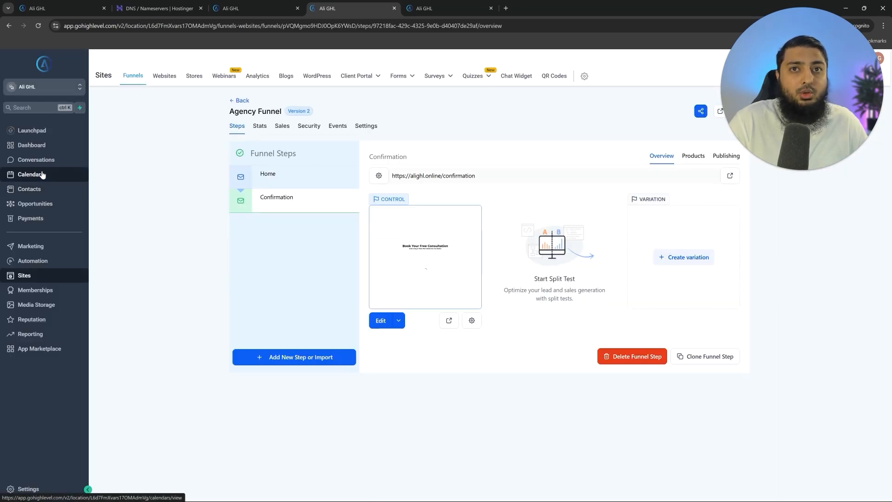
click(42, 174)
click(267, 79)
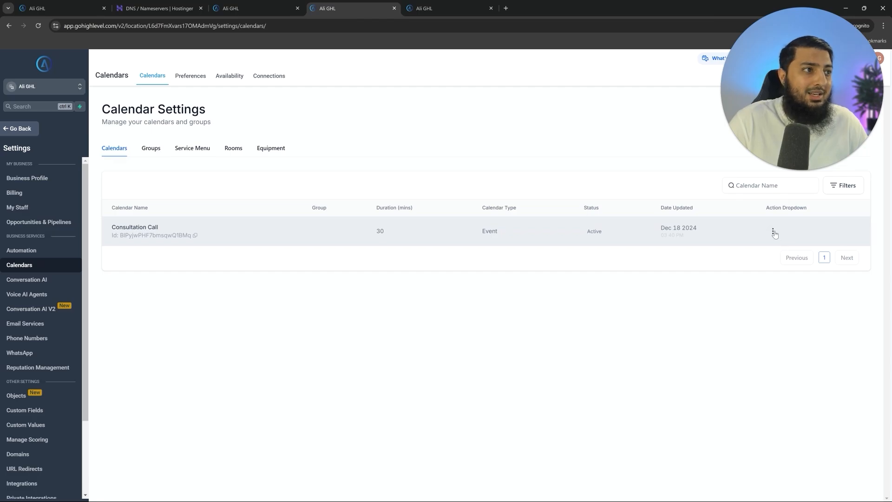
click(774, 232)
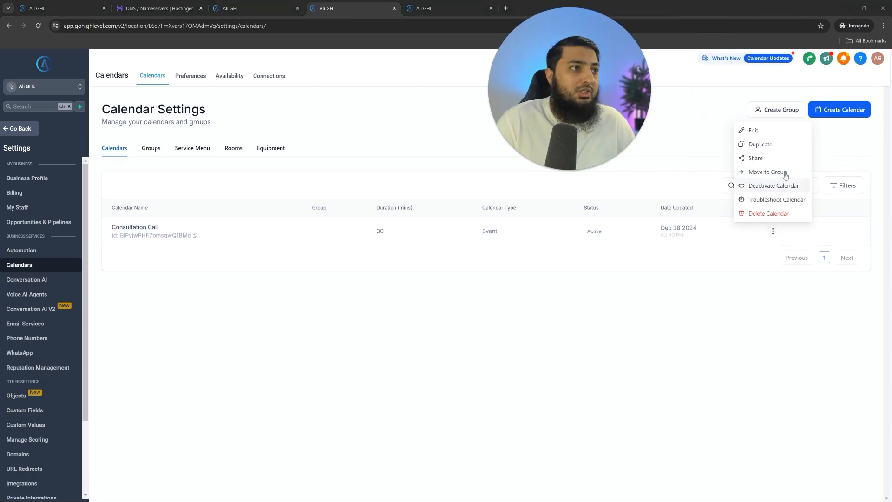
click(751, 158)
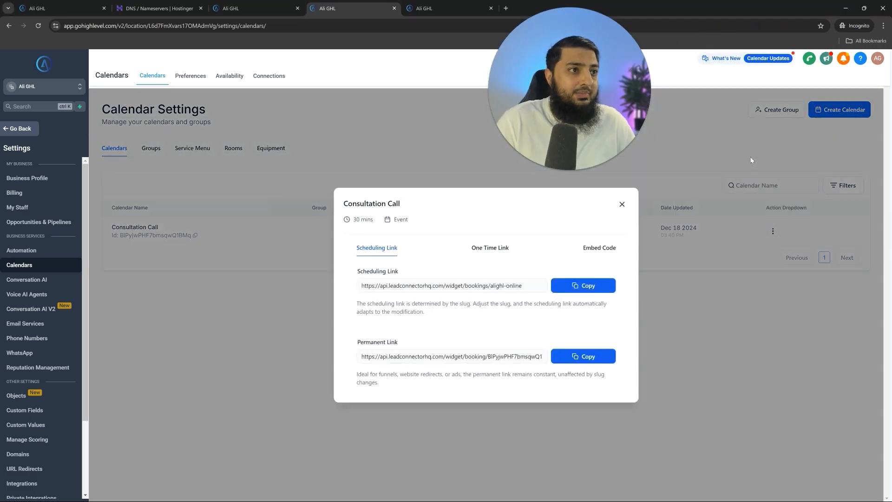
click(603, 357)
- Paste the booking link over [add calendar link] in the SMS and save the step
key(ctrl+shift+Tab)
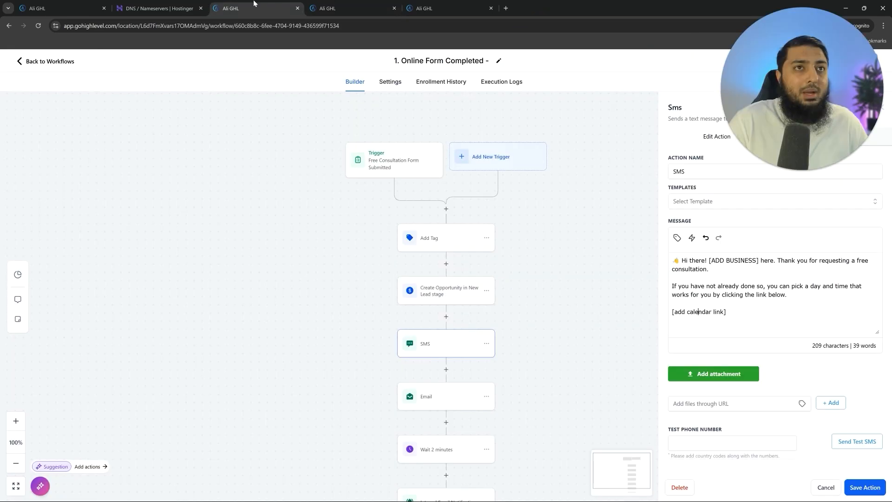
triple_click(742, 315)
key(ctrl+v)
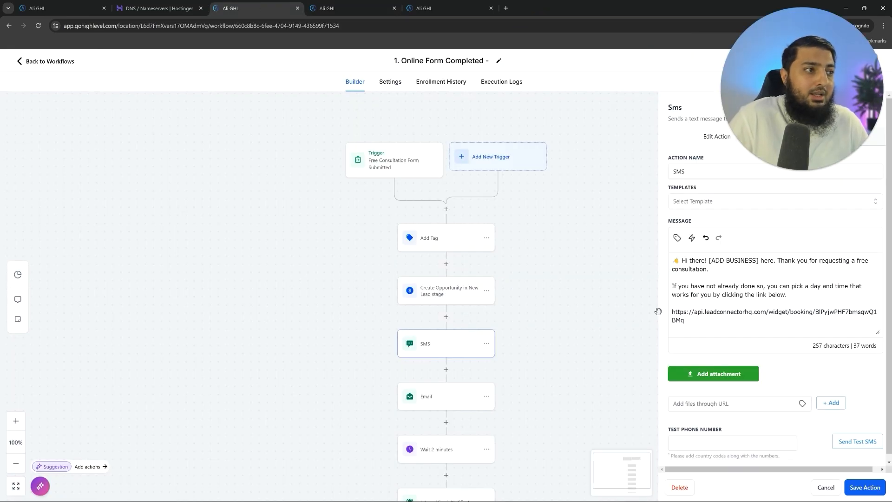
drag(724, 320, 665, 316)
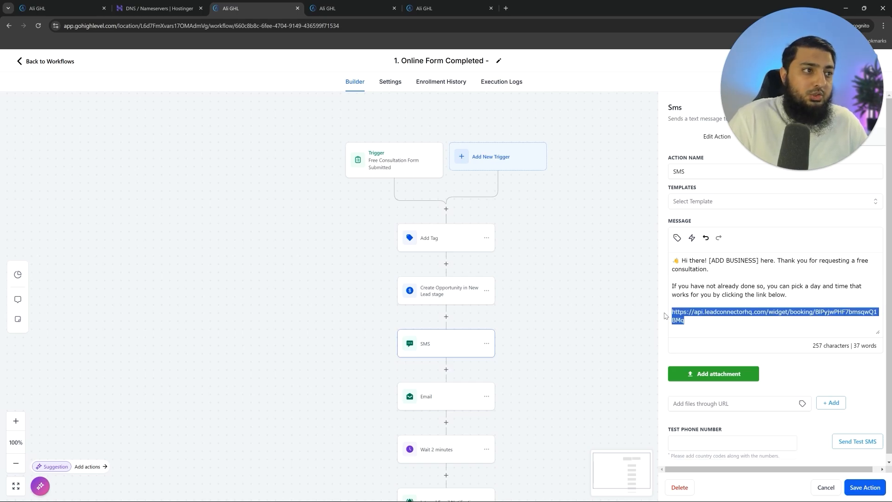
click(866, 488)
click(454, 396)
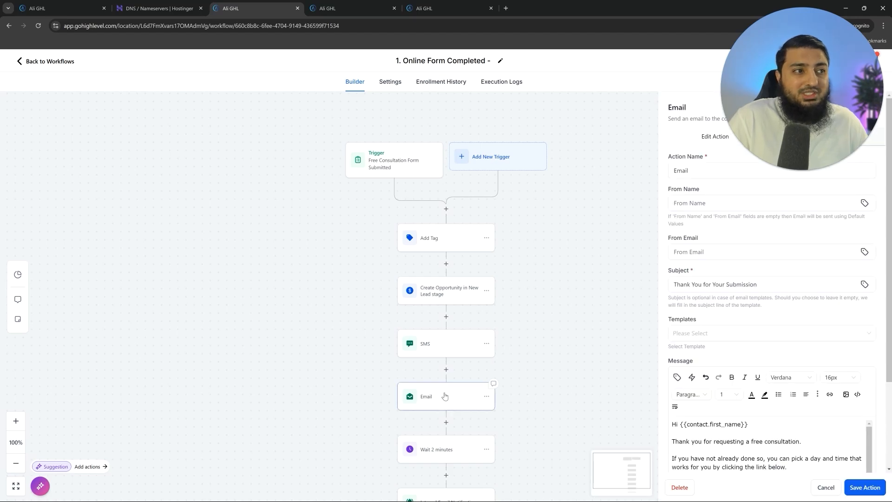
- Review the email's subject line
click(708, 284)
drag(680, 287, 773, 296)
click(799, 266)
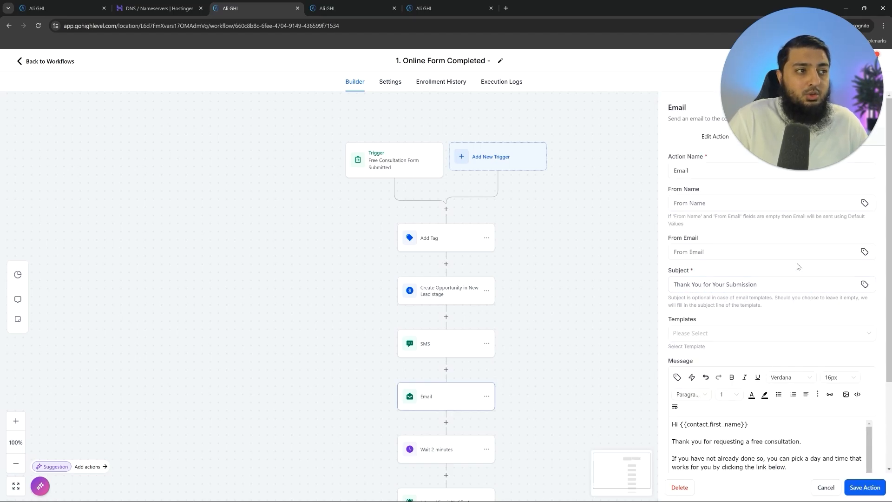
scroll(790, 288, down, 3)
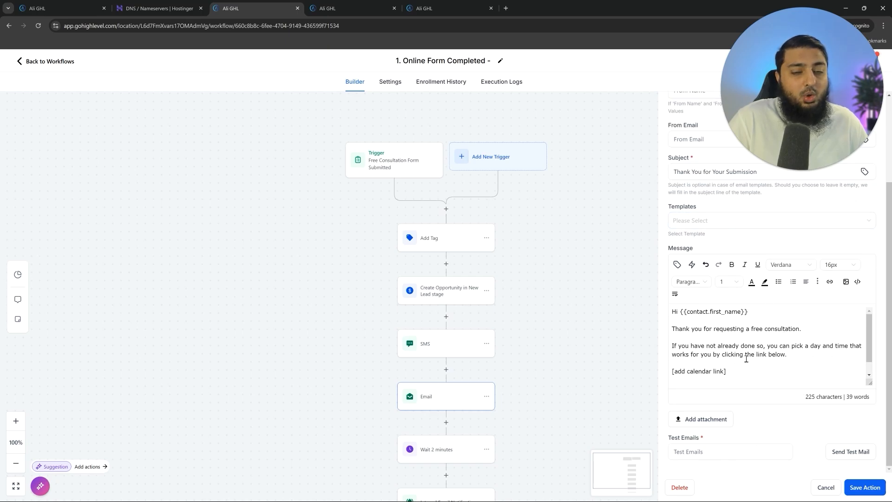
- Replace [add calendar link] with 'Book here' linked to the booking URL, and save
drag(748, 374, 664, 373)
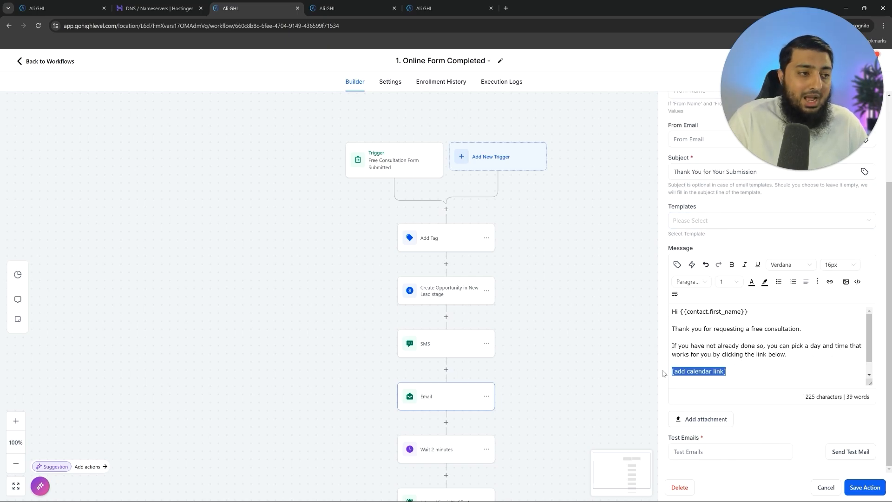
drag(738, 374, 665, 377)
text(Book here)
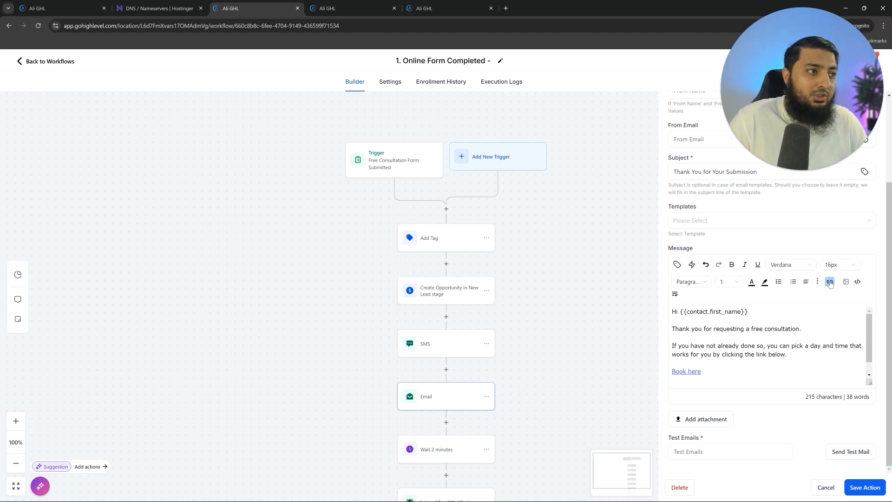
click(830, 282)
mouse_move(392, 241)
mouse_down()
mouse_move(345, 240)
mouse_move(384, 235)
mouse_up()
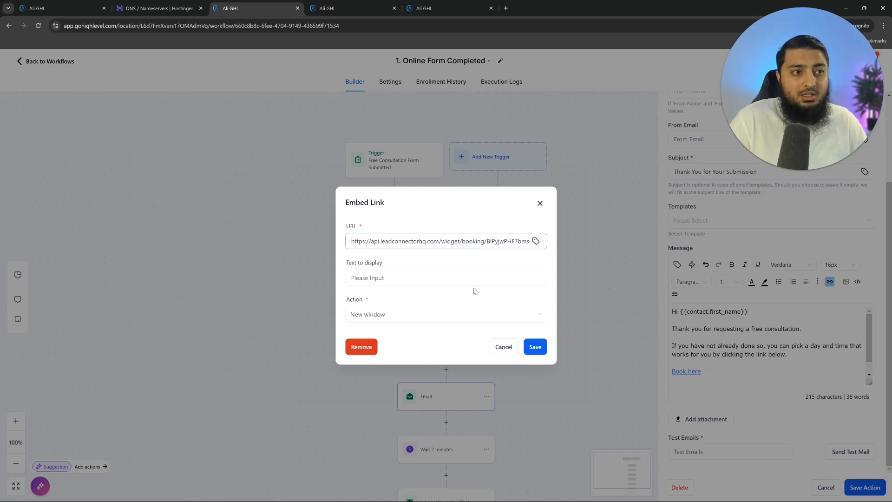
click(534, 353)
click(864, 487)
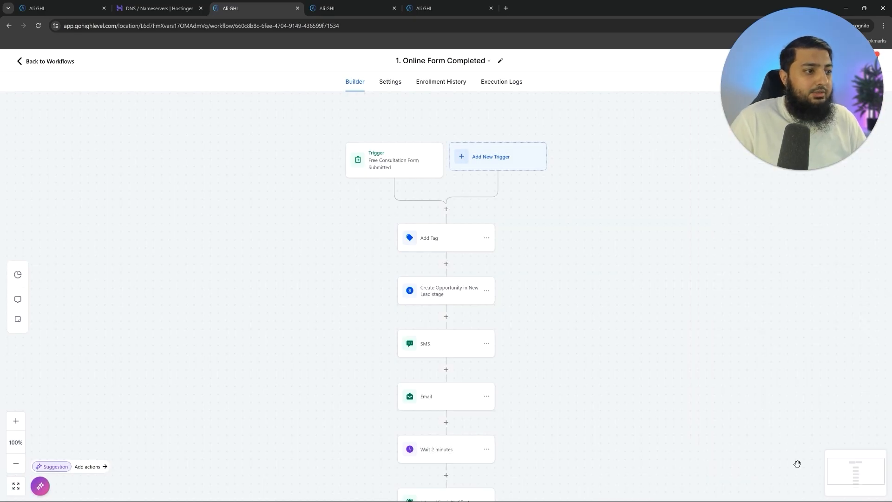
scroll(458, 372, down, 2)
- Open the Internal Email Notification step and review its message
click(464, 404)
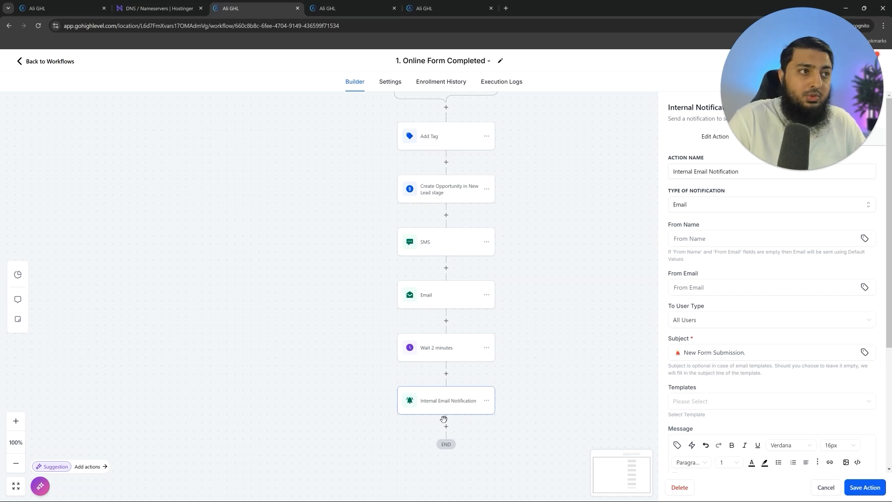
drag(745, 353, 704, 353)
scroll(759, 367, down, 1)
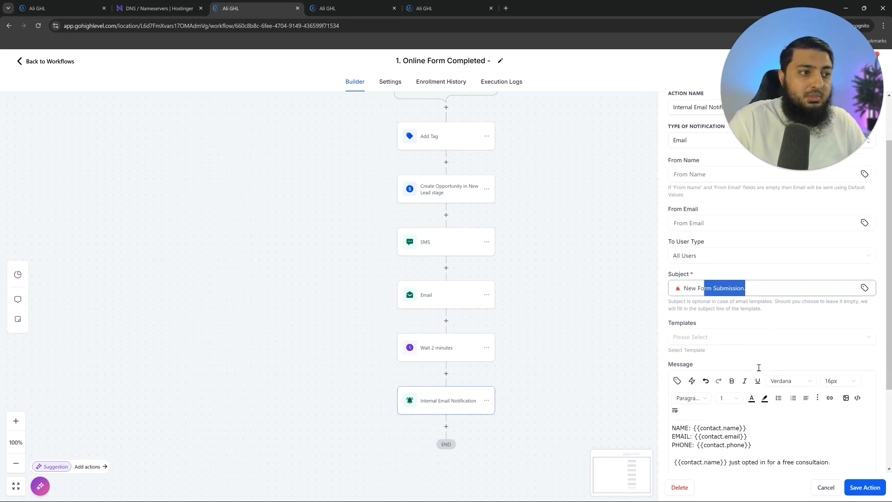
scroll(759, 368, down, 2)
click(762, 342)
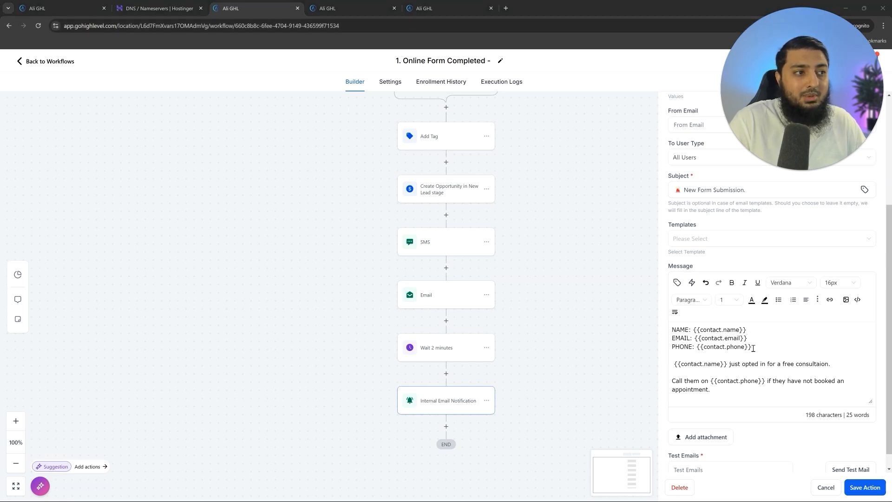
key(ctrl+Tab)
key(ctrl+Tab)
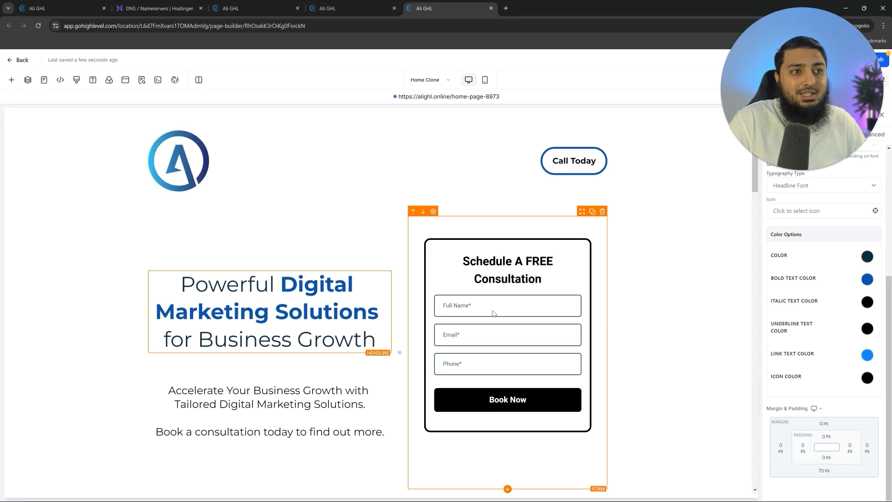
click(261, 6)
- Save the notification step and the workflow, then go back to the workflow list
drag(762, 348, 714, 340)
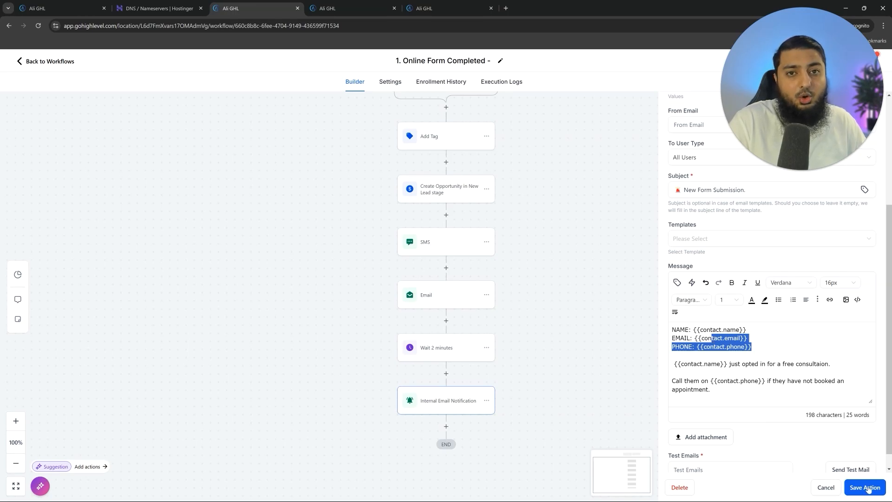
click(865, 487)
click(865, 60)
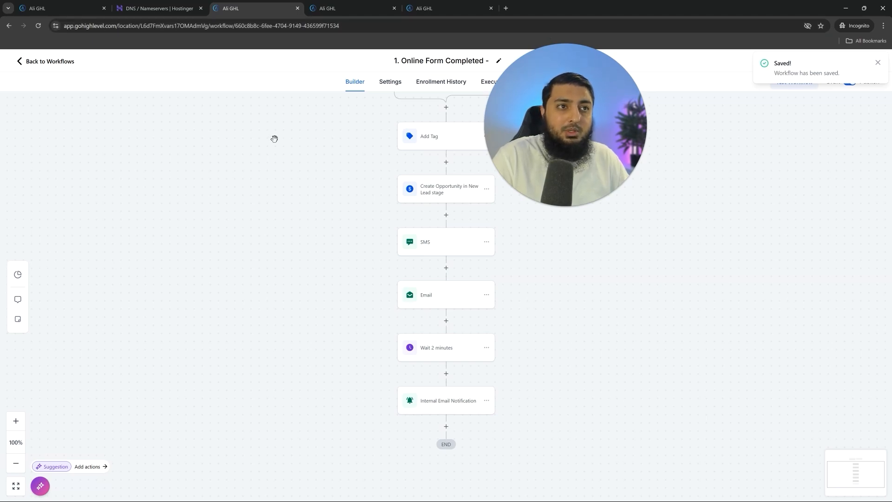
click(60, 62)
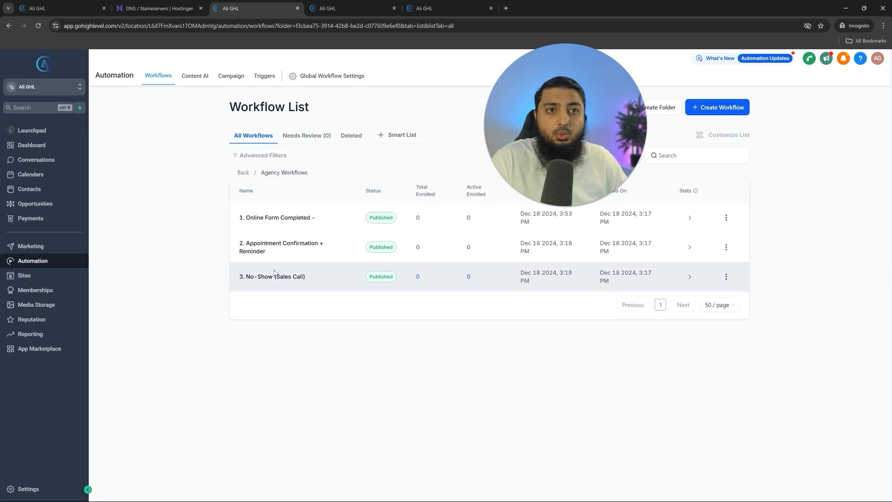
- Set the New Appointment trigger's event type to Normal, keeping the Consultation Call calendar
click(279, 256)
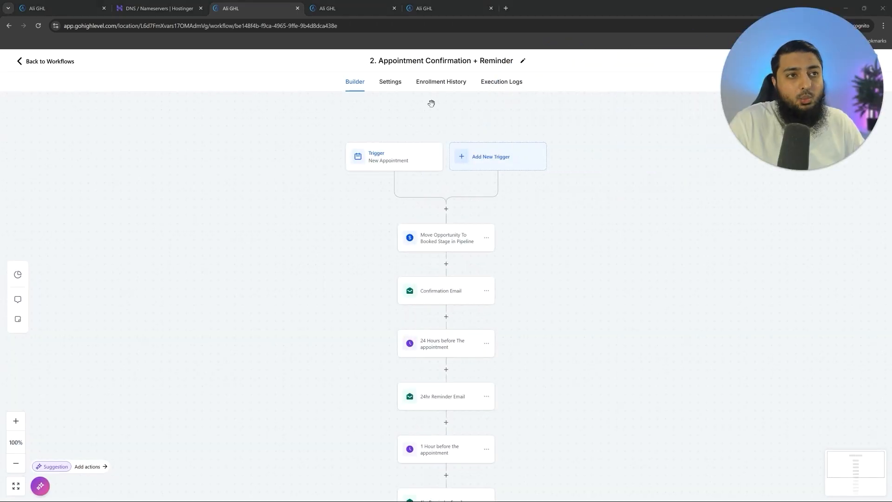
click(381, 168)
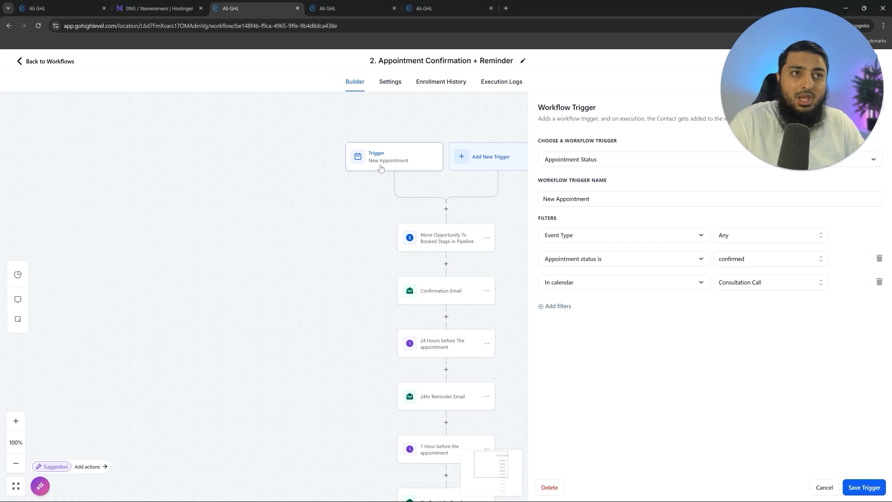
click(772, 235)
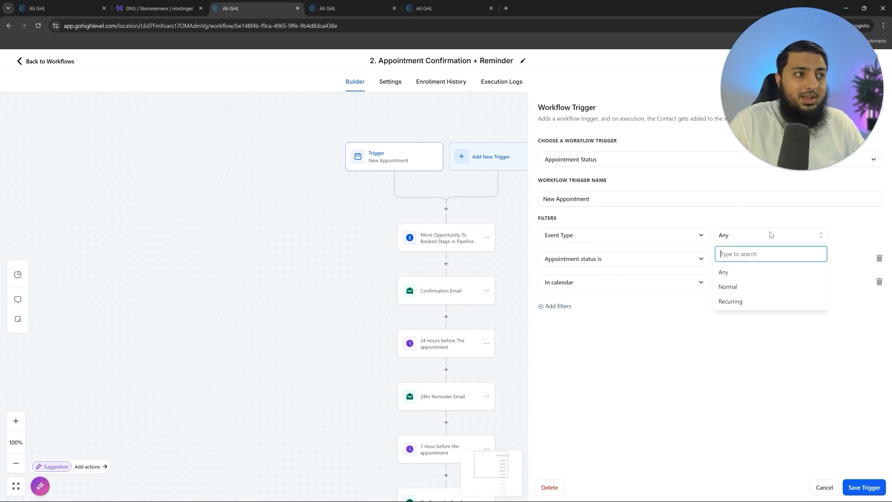
click(729, 288)
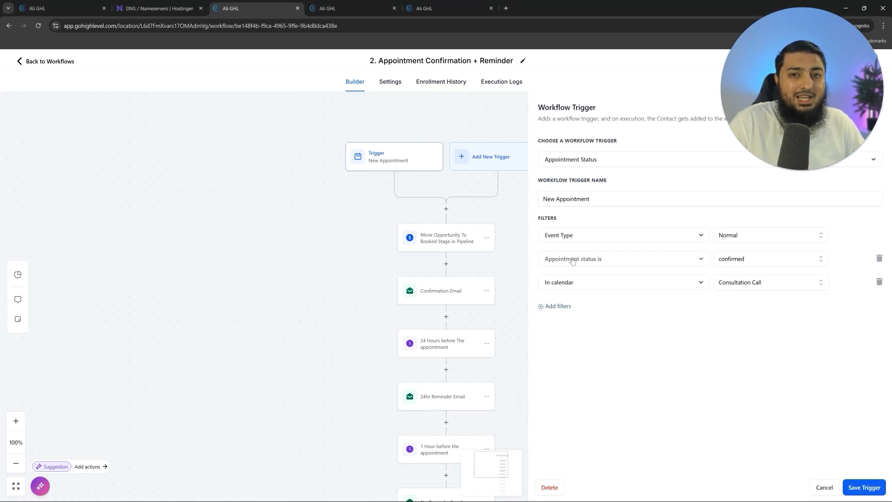
click(548, 284)
click(548, 285)
click(781, 283)
click(760, 320)
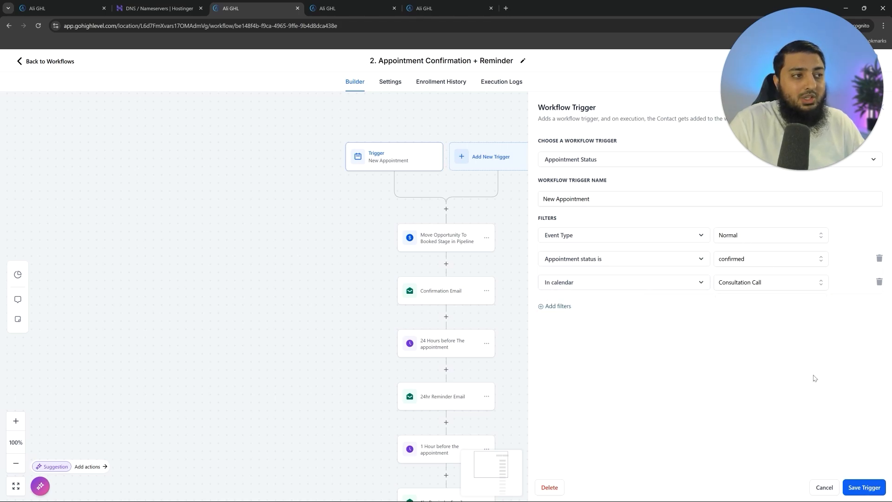
click(865, 488)
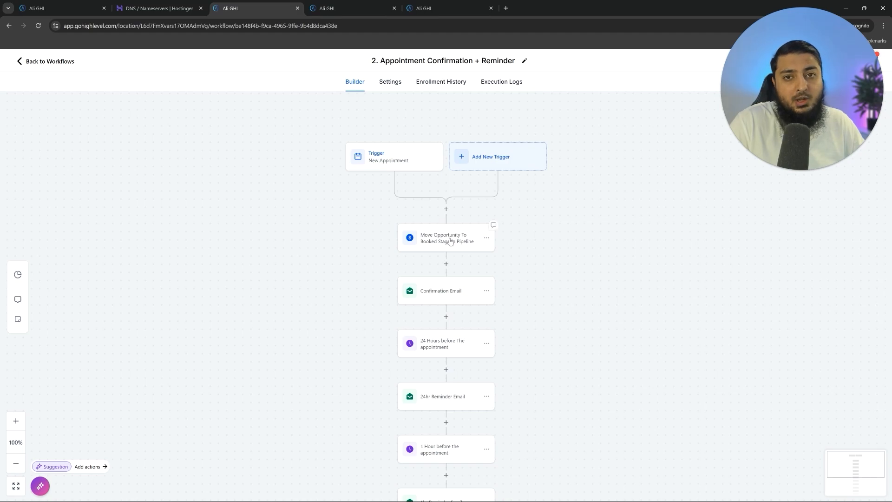
- Review the move-opportunity, confirmation and reminder steps, then save the workflow and return
click(447, 241)
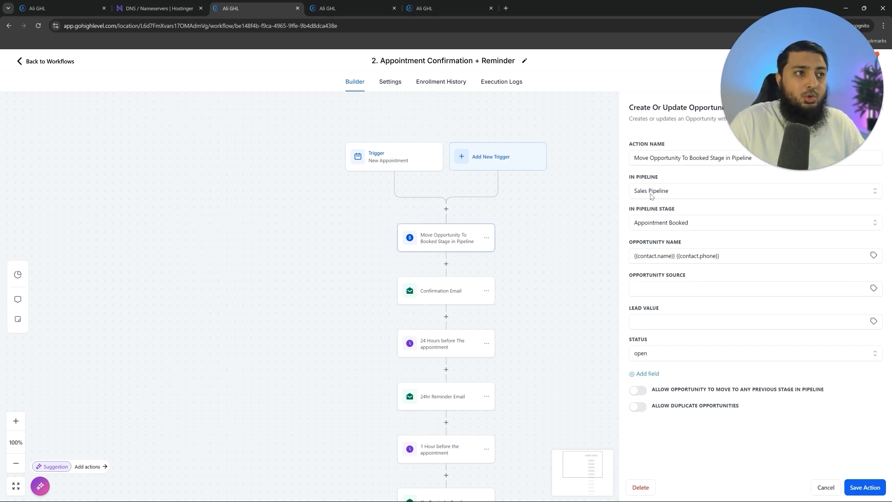
click(671, 224)
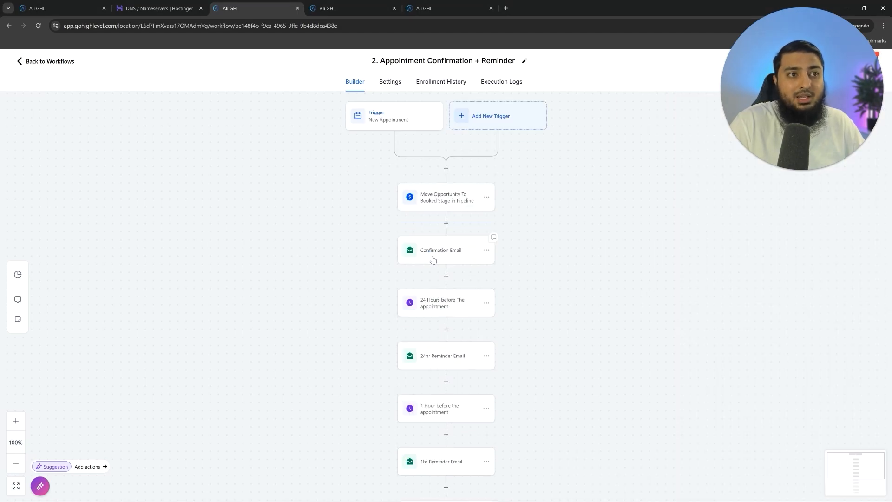
click(433, 260)
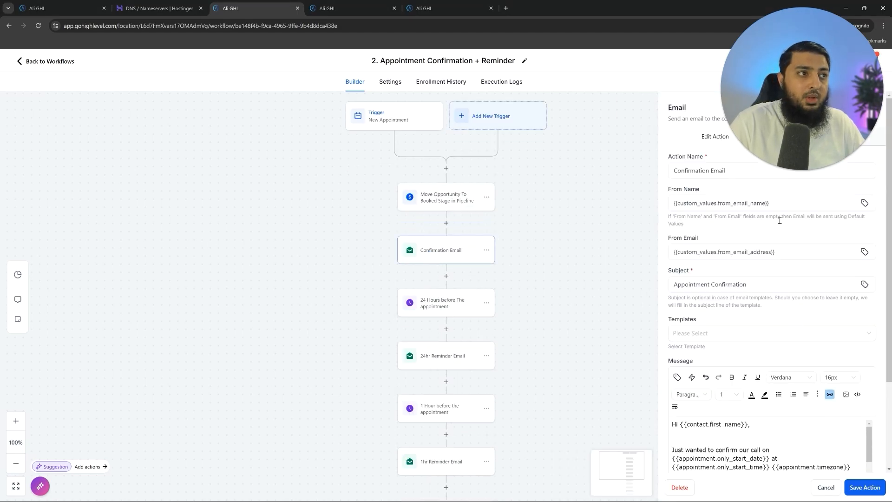
scroll(765, 387, down, 5)
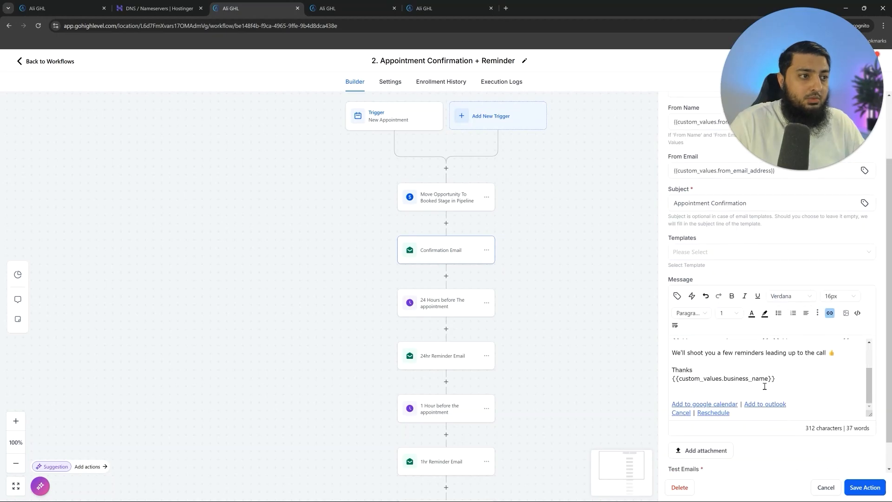
click(475, 327)
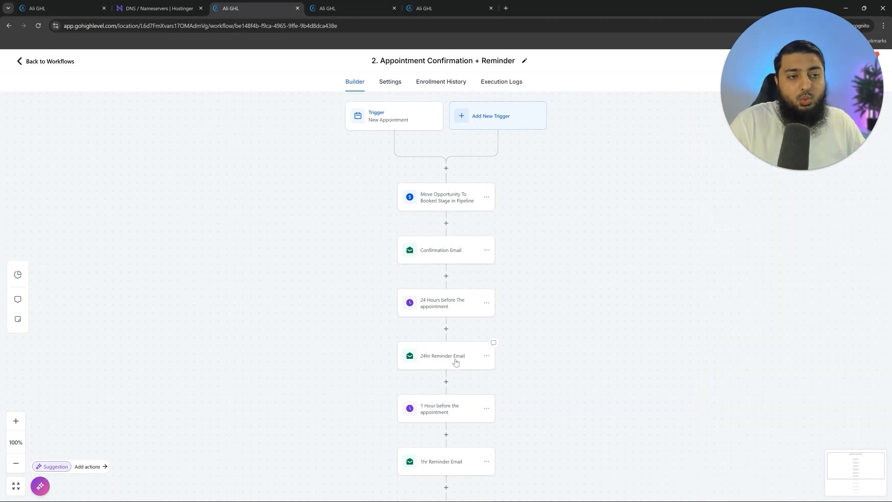
scroll(456, 362, down, 1)
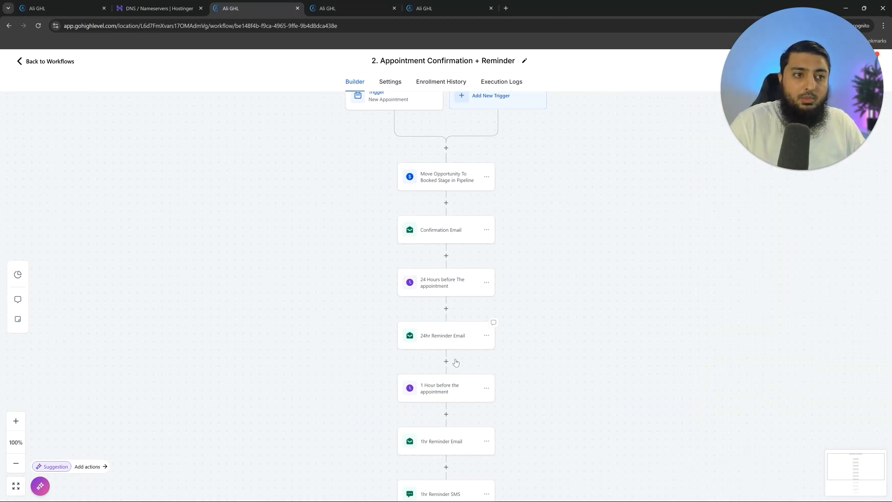
scroll(469, 400, down, 4)
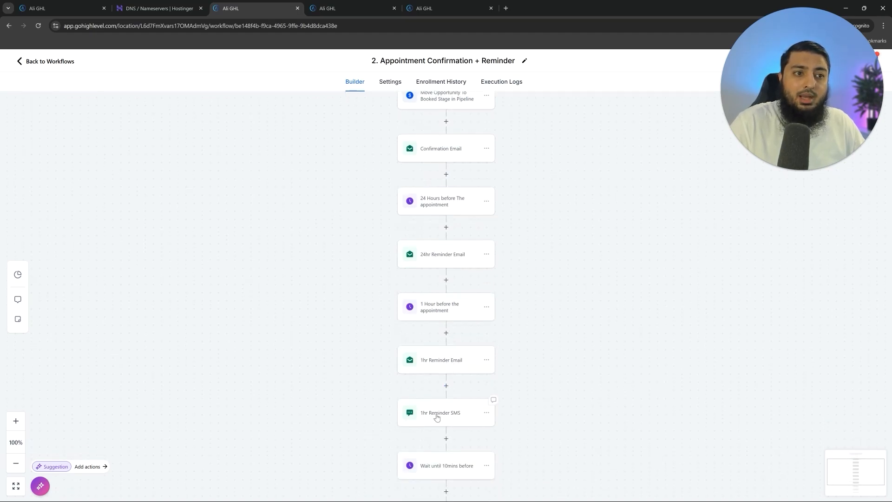
scroll(437, 417, down, 3)
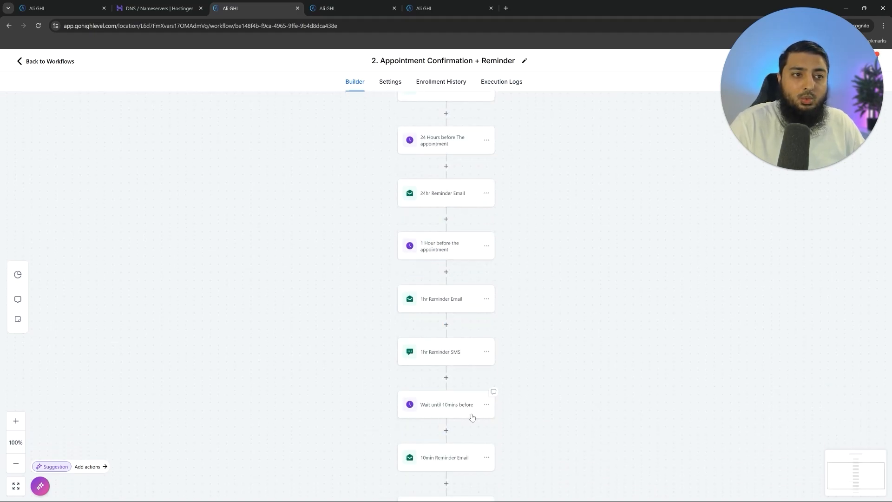
scroll(471, 417, down, 2)
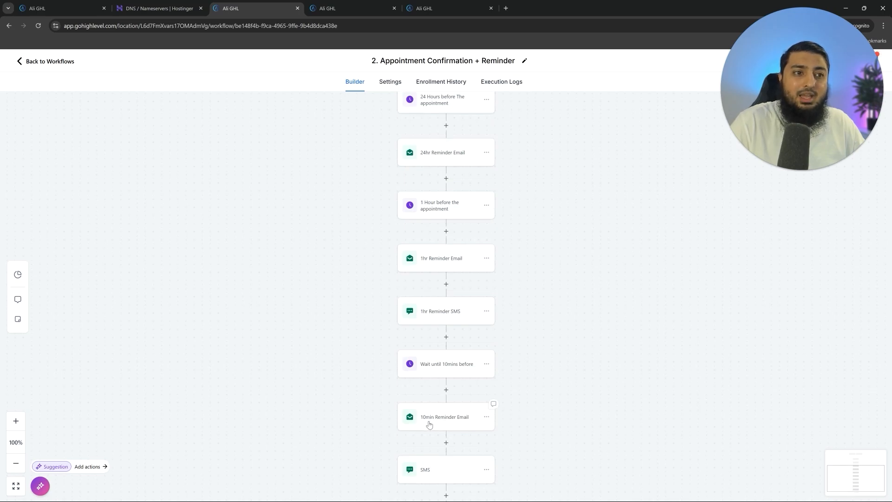
scroll(456, 419, down, 2)
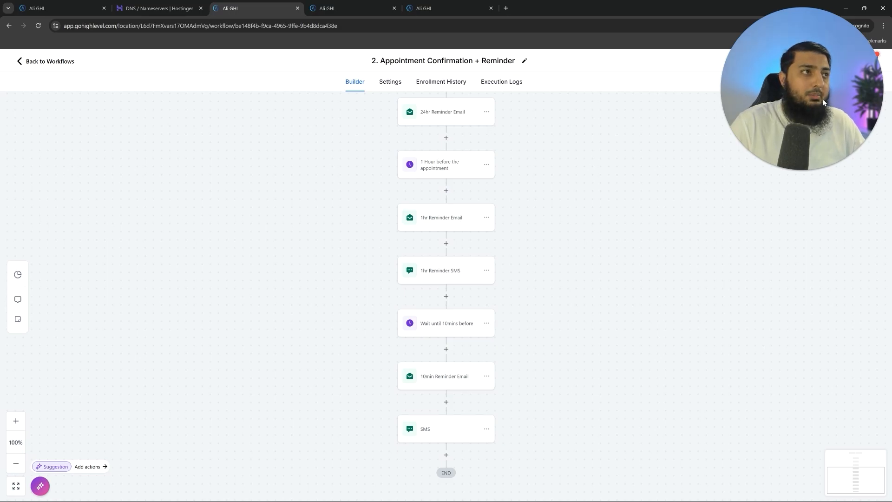
click(861, 61)
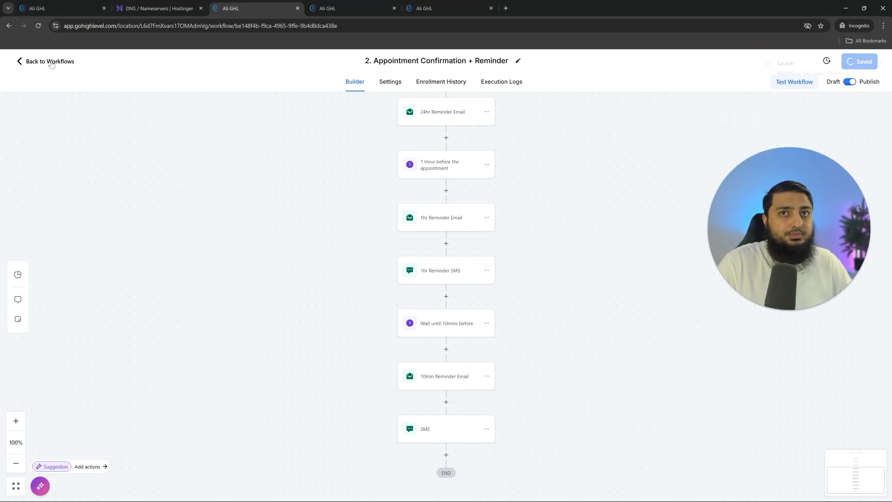
click(51, 62)
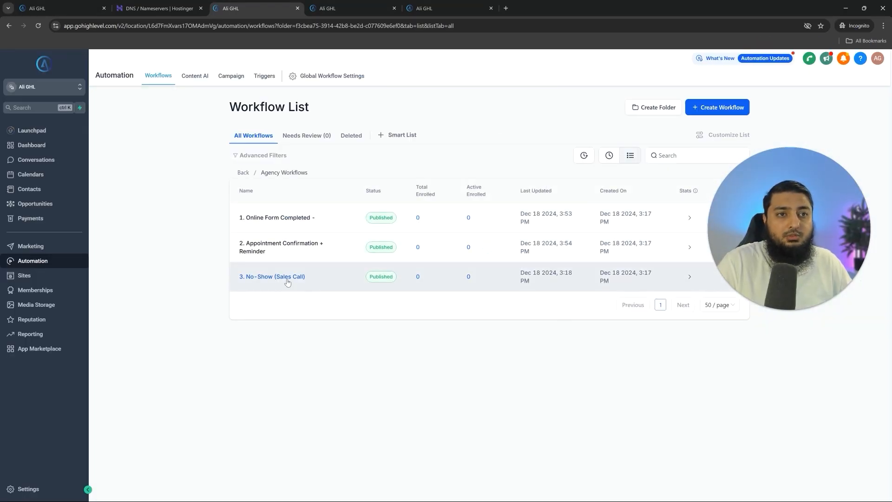
- Open the 3. No-Show (Sales Call) workflow and check its No-show status trigger
click(288, 282)
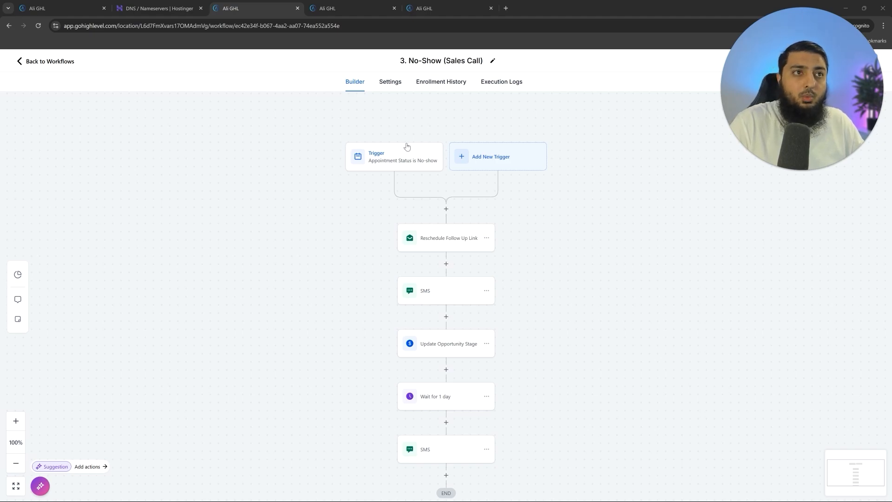
click(416, 165)
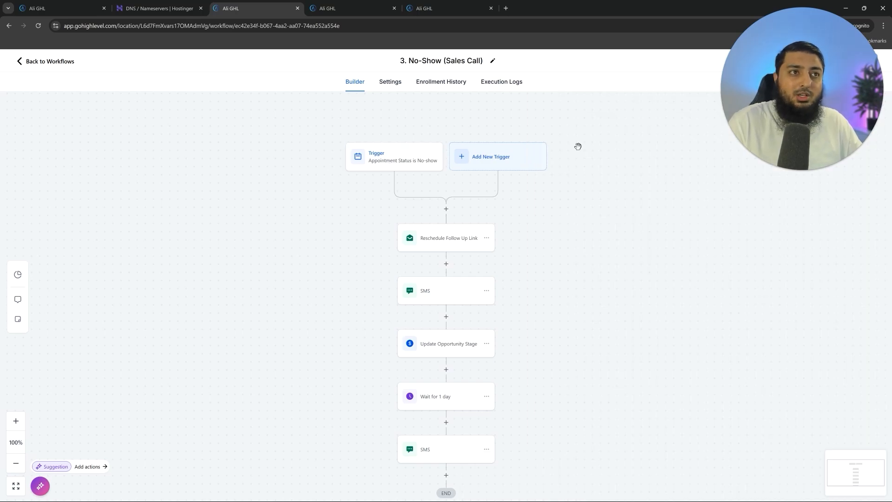
click(522, 164)
- Add a Pipeline Stage Changed trigger filtered to Sales Pipeline and the Appointment No-Show stage
text(pip)
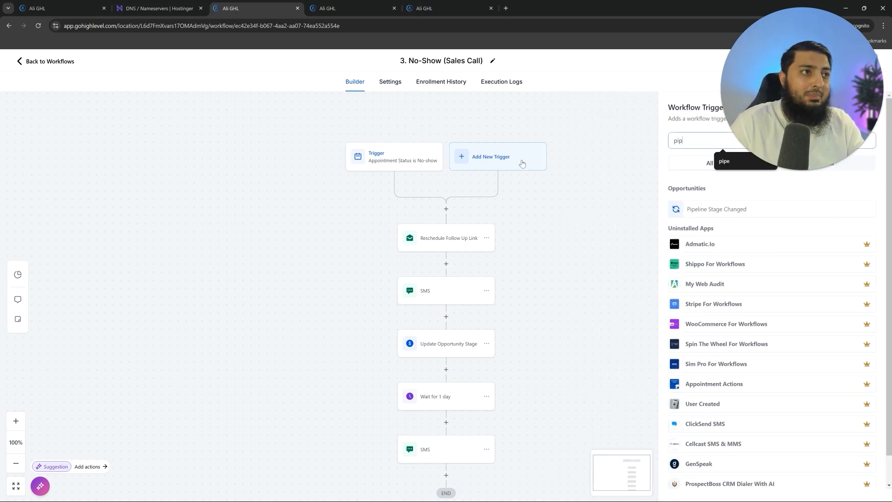
text(e)
click(749, 217)
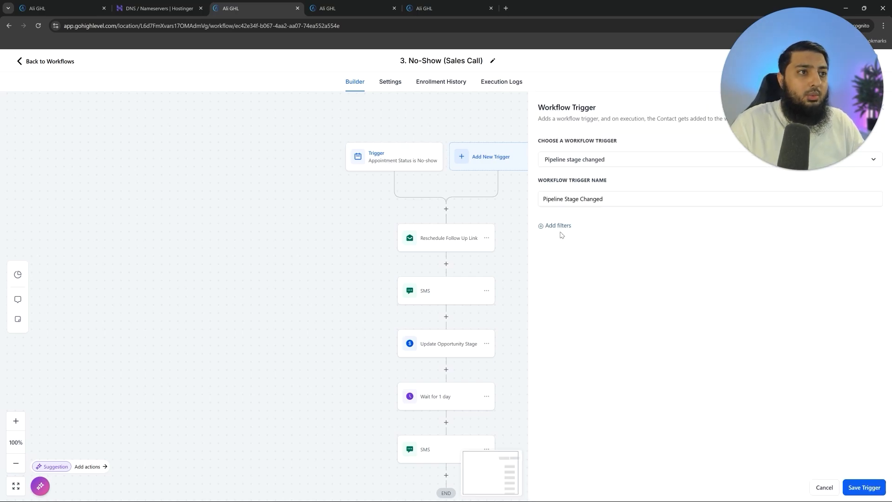
click(558, 226)
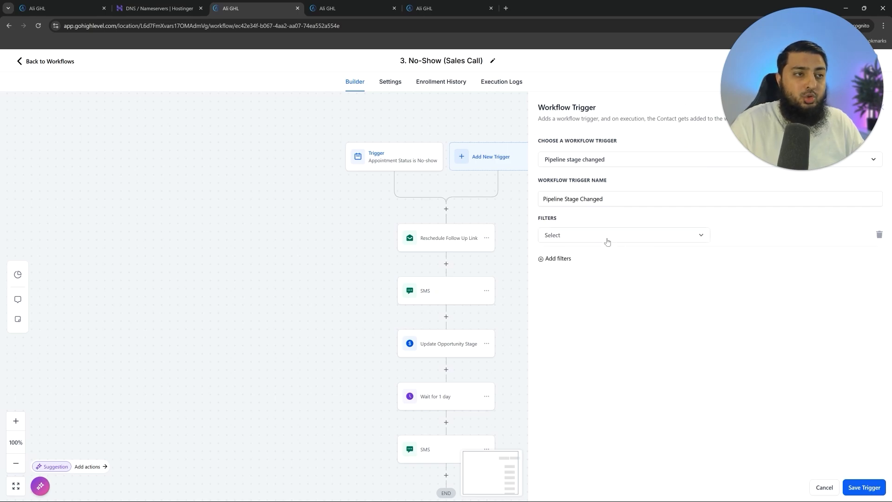
click(605, 238)
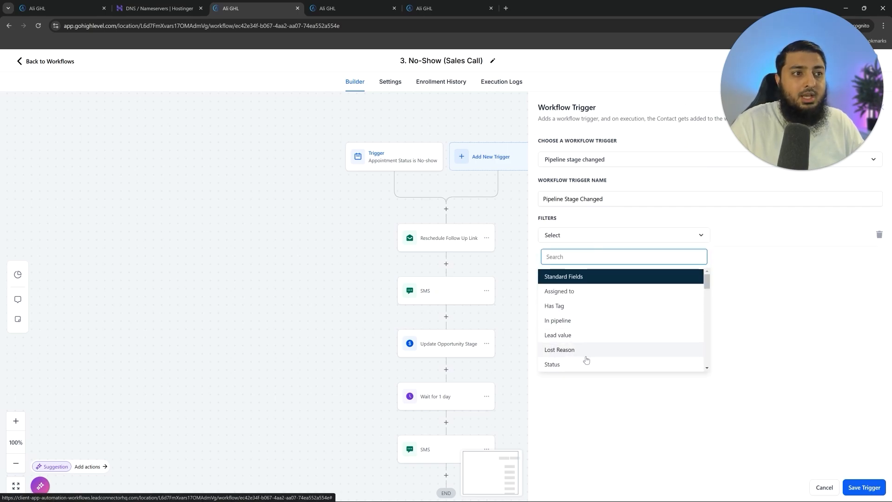
click(570, 323)
click(744, 234)
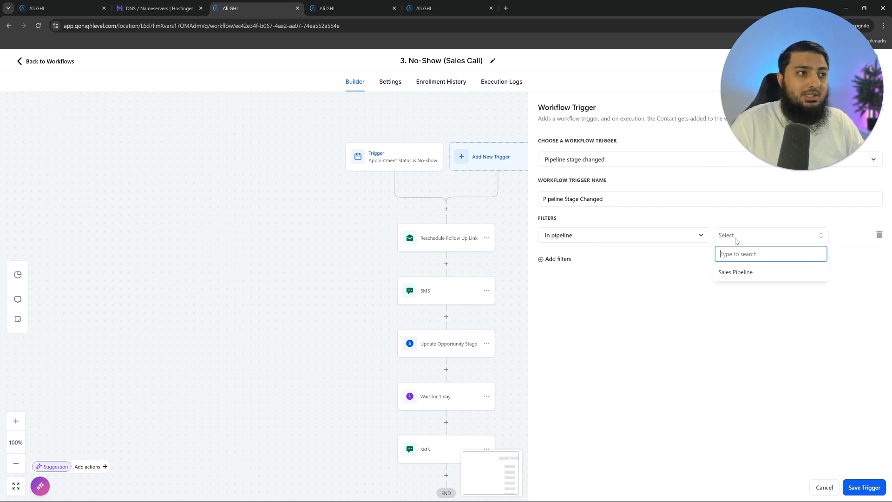
click(736, 272)
click(558, 259)
click(593, 260)
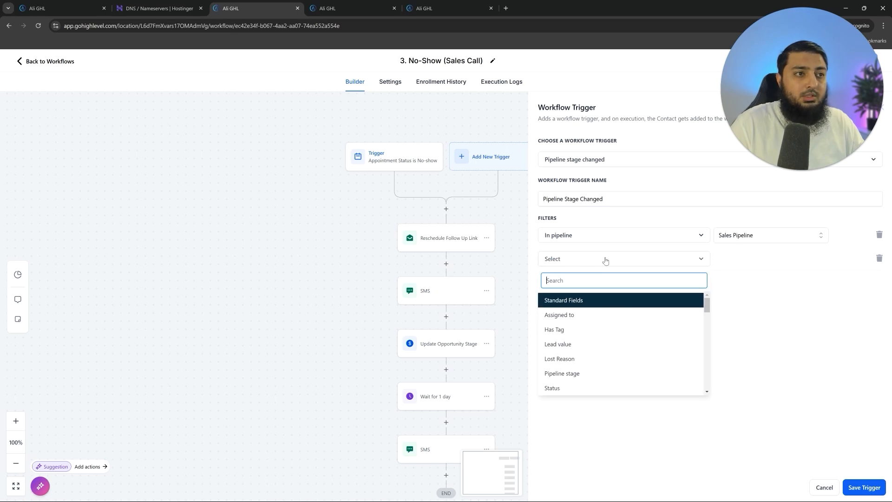
click(604, 373)
click(762, 259)
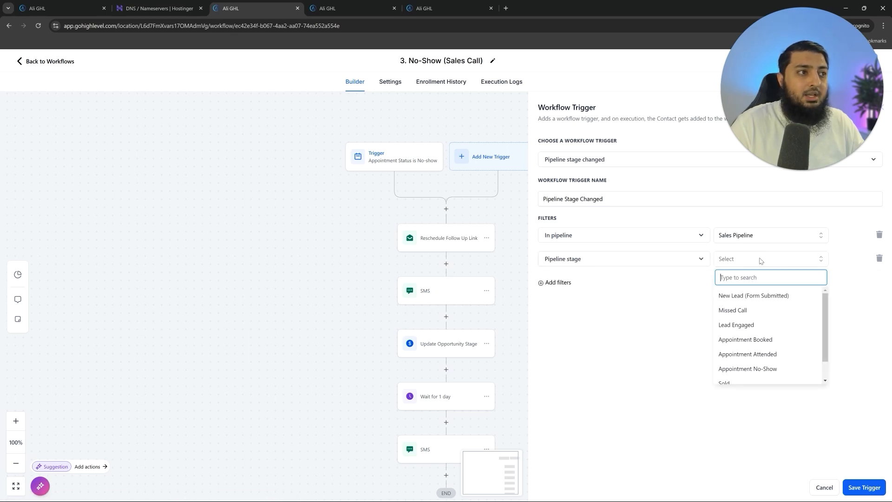
click(785, 369)
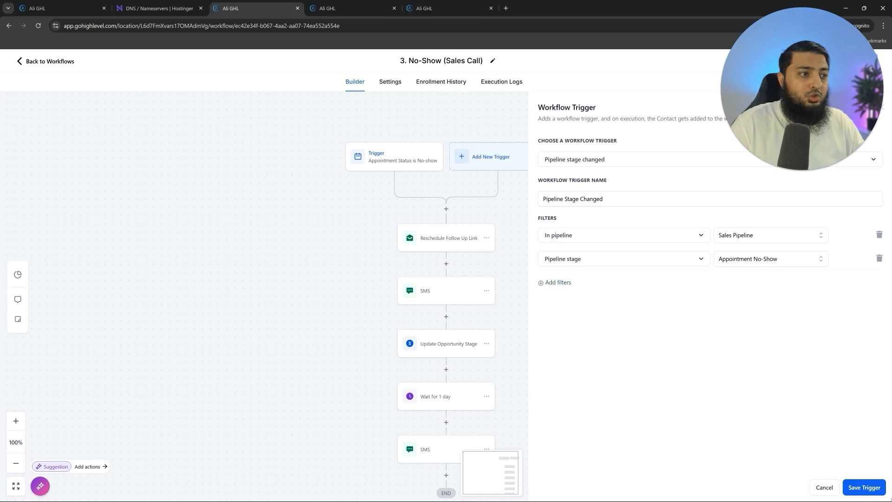
- Save the new trigger and delete the old appointment-status trigger
click(864, 487)
click(550, 488)
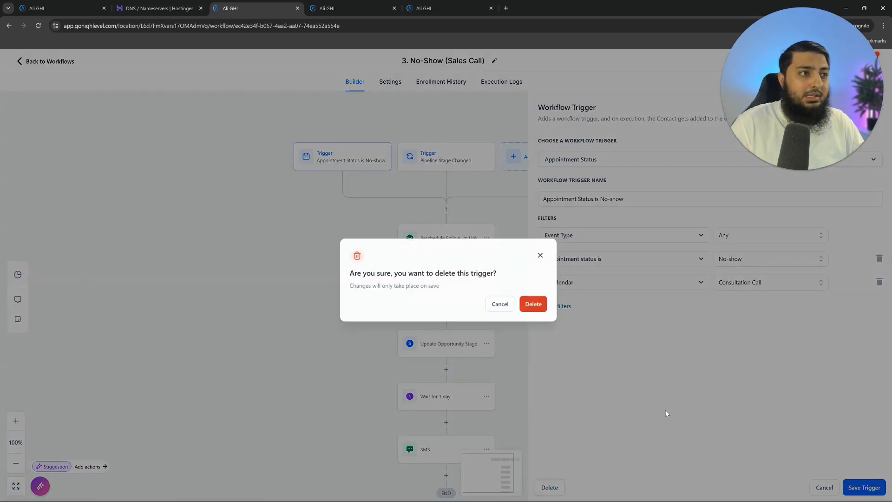
click(534, 305)
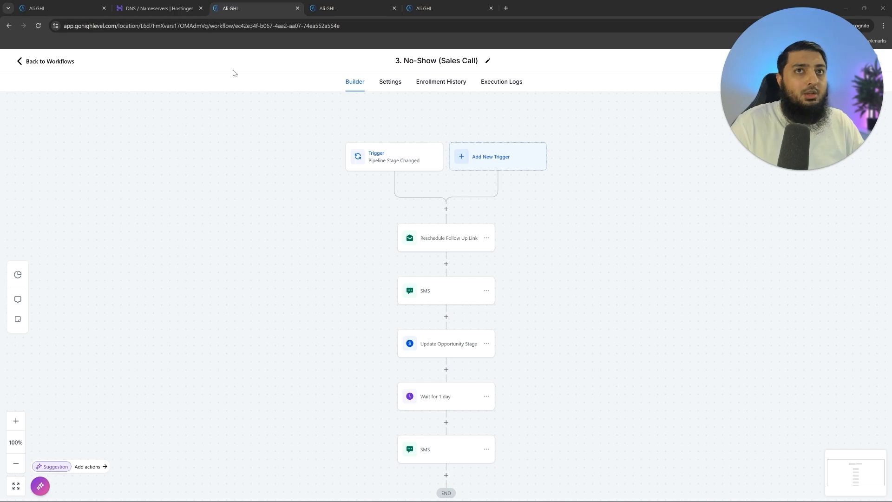
click(400, 4)
click(18, 194)
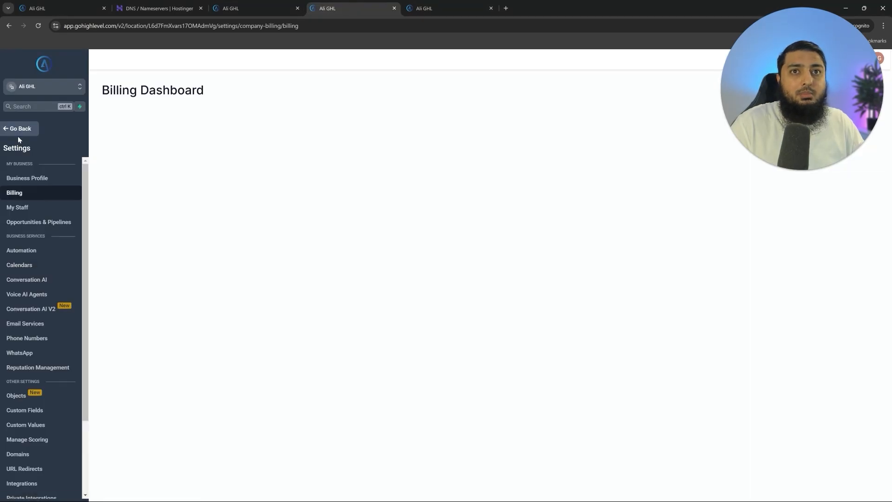
click(18, 134)
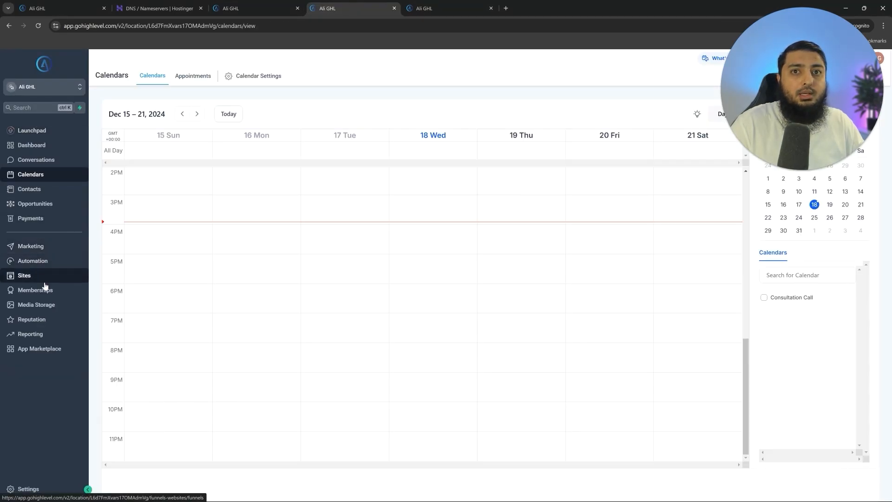
click(34, 205)
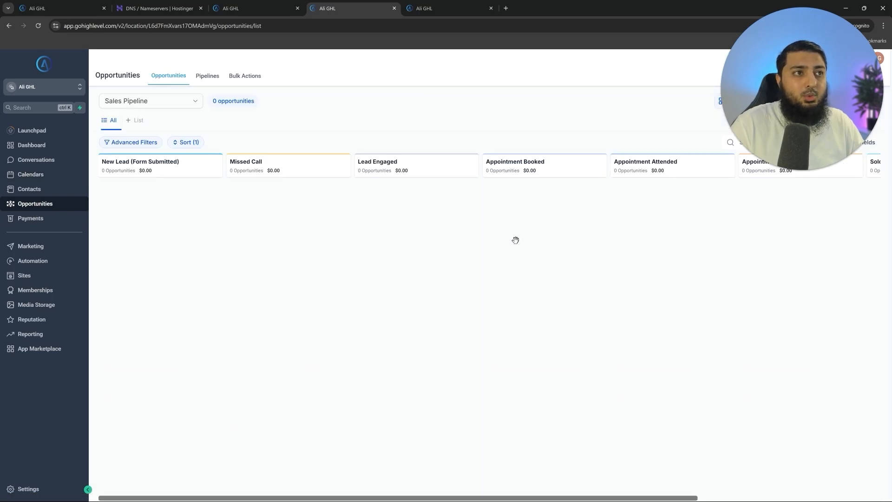
scroll(530, 232, right, 3)
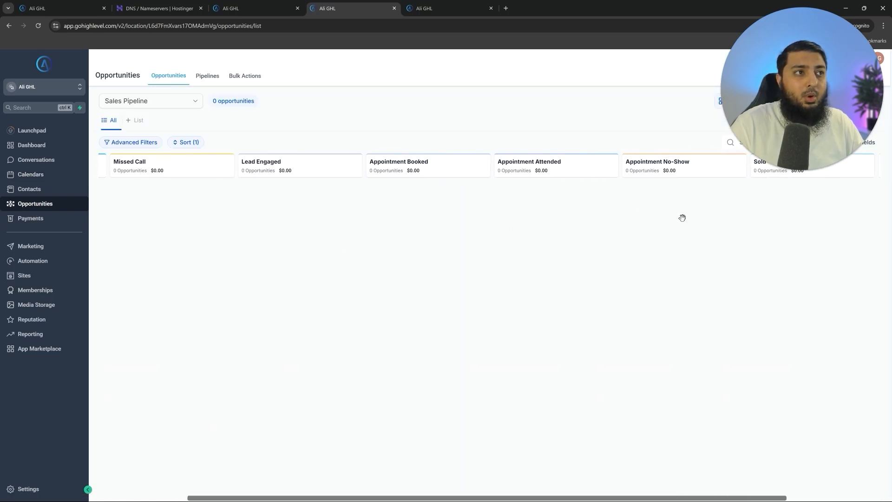
click(251, 5)
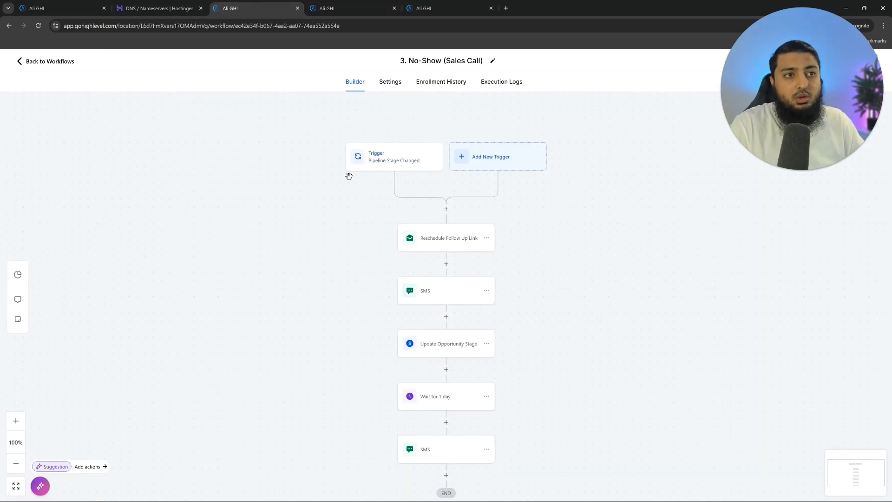
- Review the Reschedule Follow Up Link email and both SMS messages unchanged, then return to the workflow list
click(455, 250)
scroll(733, 442, down, 2)
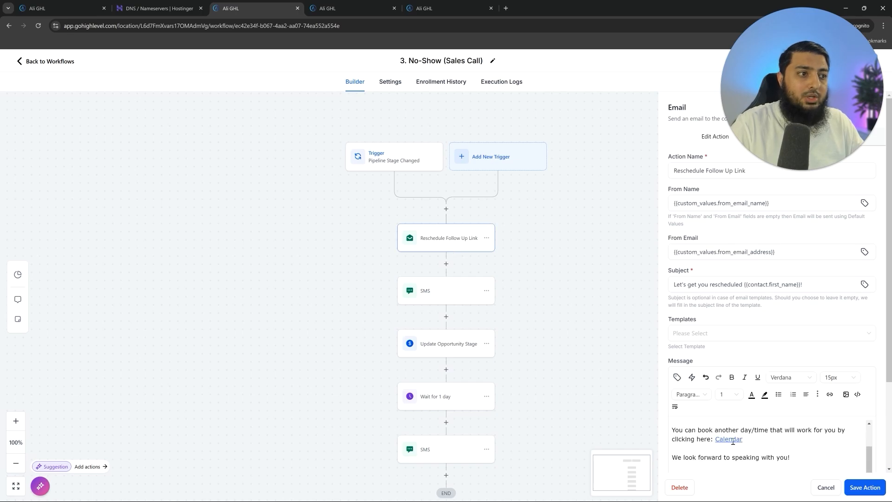
scroll(743, 428, down, 3)
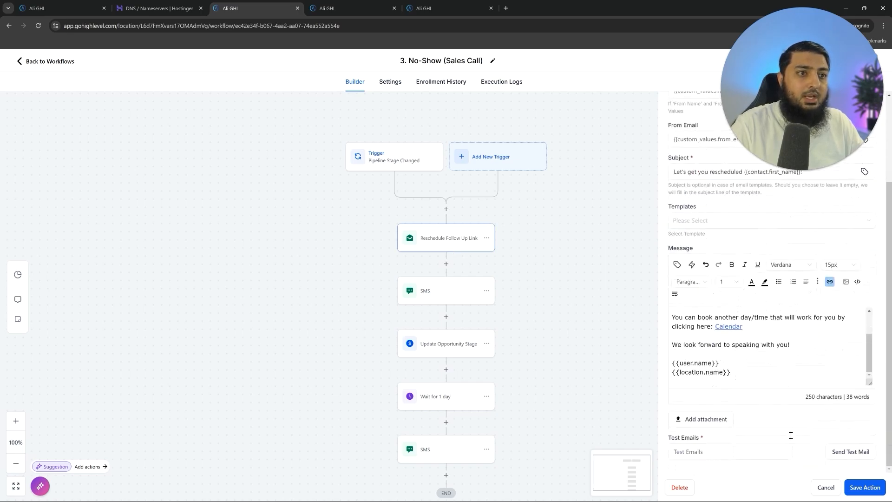
click(433, 298)
scroll(433, 299, down, 1)
click(452, 339)
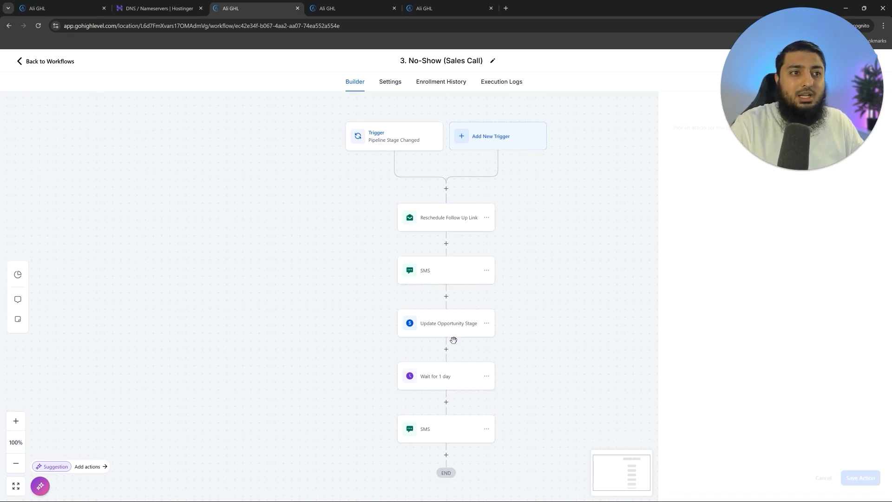
click(429, 433)
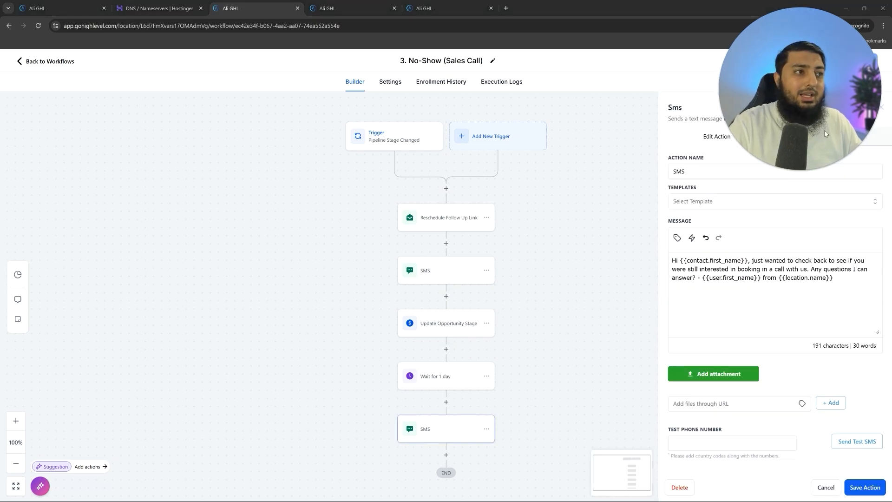
click(827, 495)
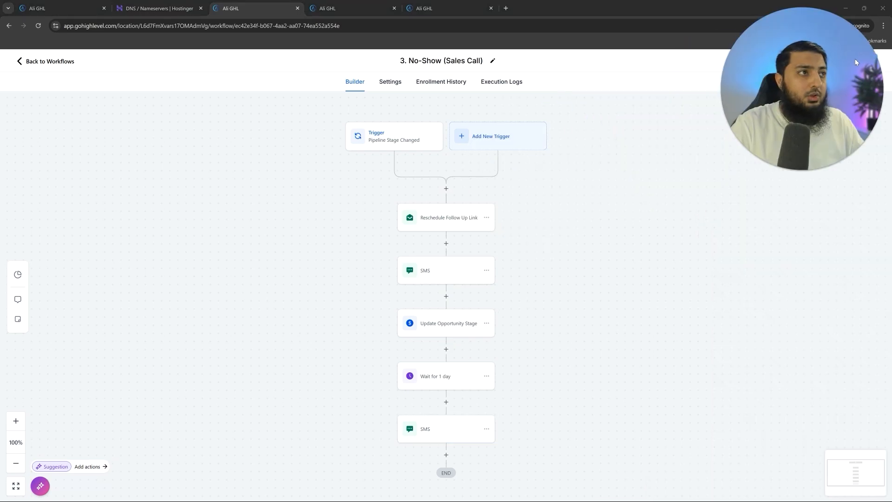
click(62, 66)
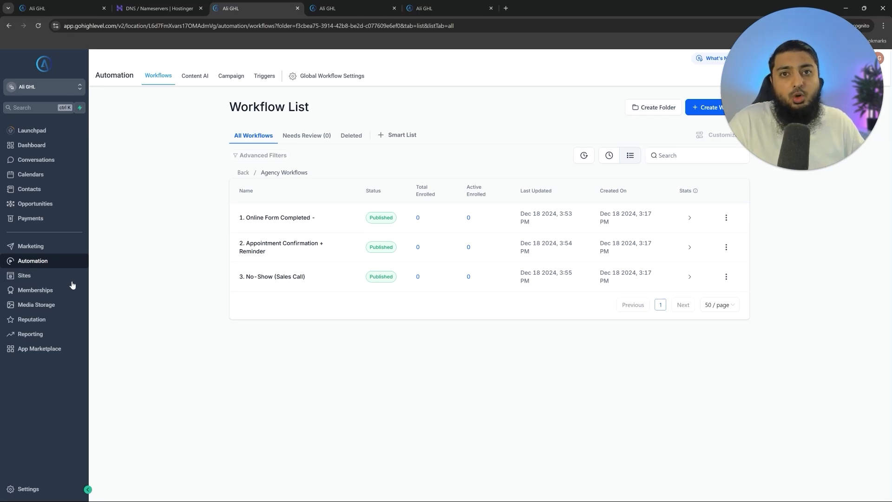
- Start a new website from templates under Sites > Websites
click(45, 276)
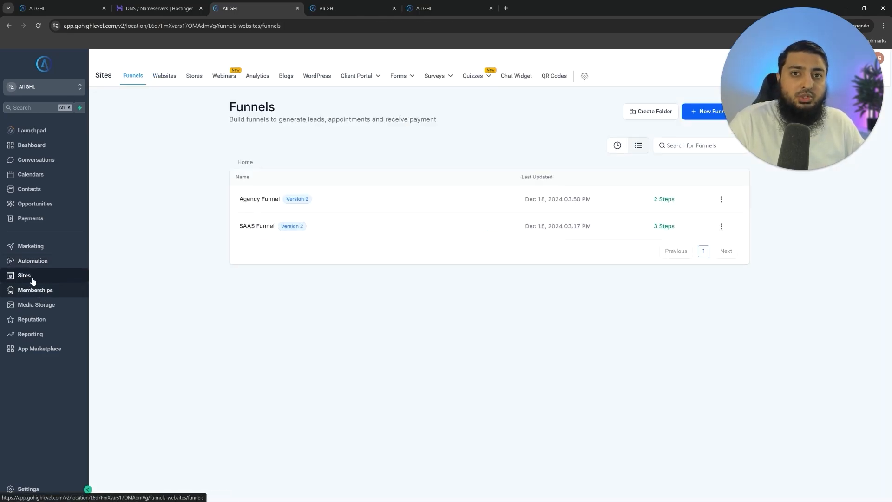
click(174, 81)
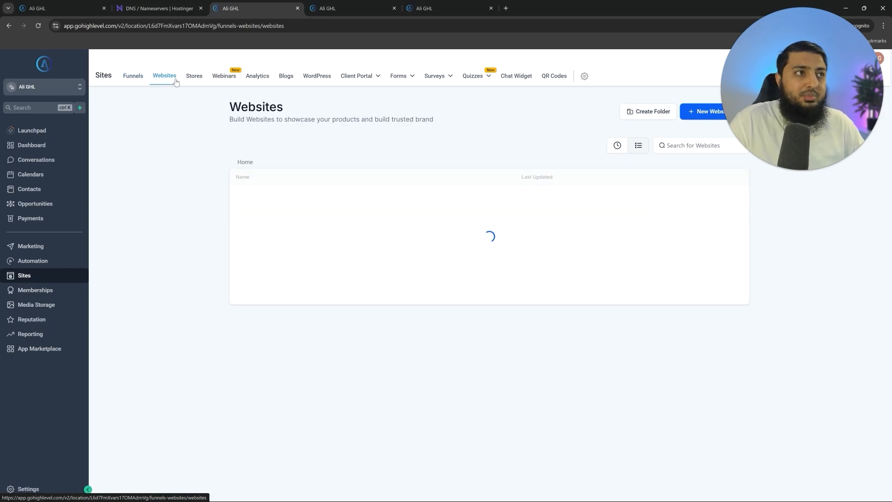
click(703, 117)
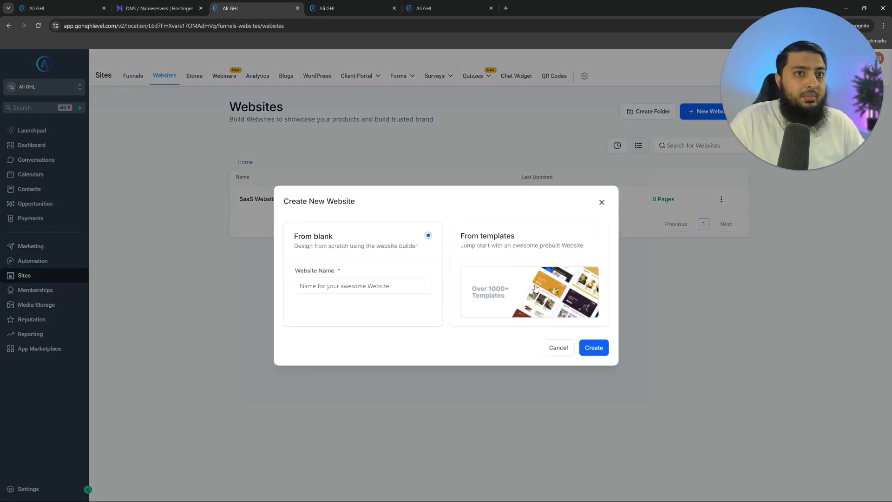
click(586, 251)
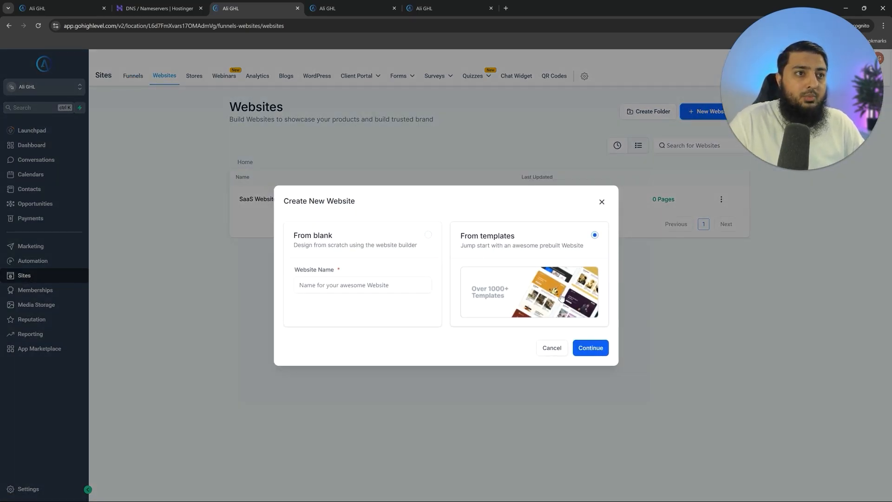
- Browse the website template library, close it without creating a site, and go to Automation
click(590, 347)
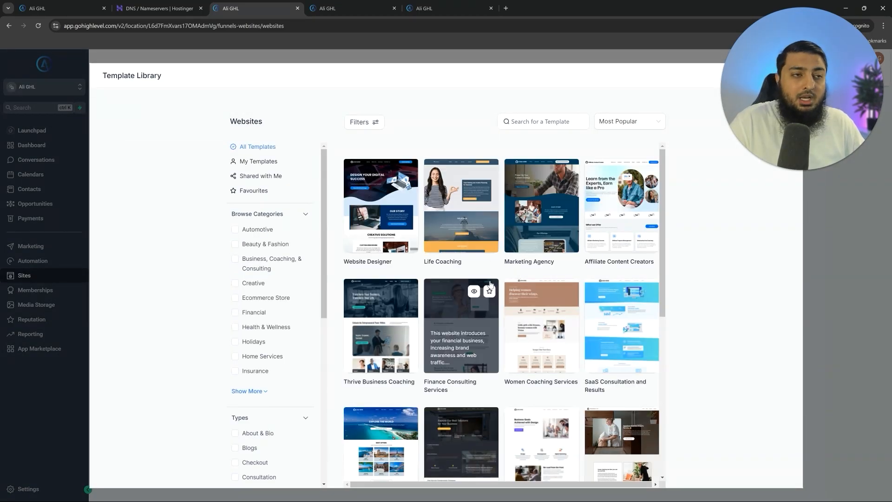
scroll(504, 283, down, 3)
scroll(504, 284, down, 3)
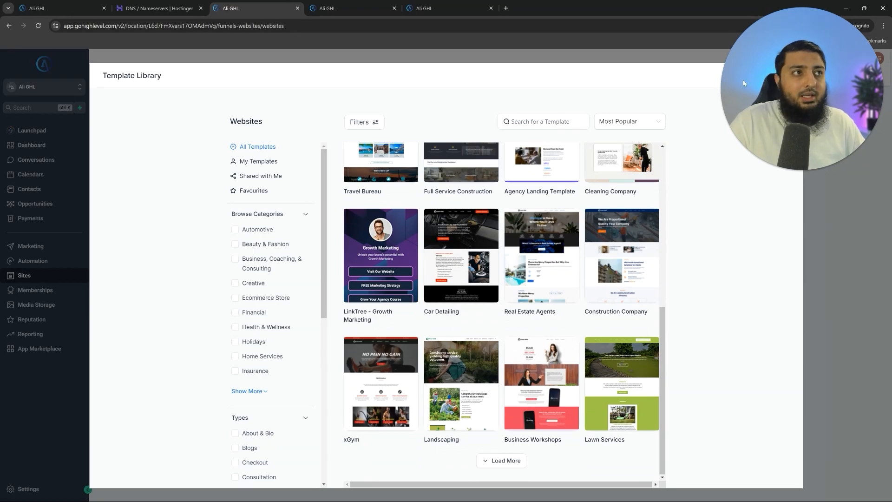
click(790, 76)
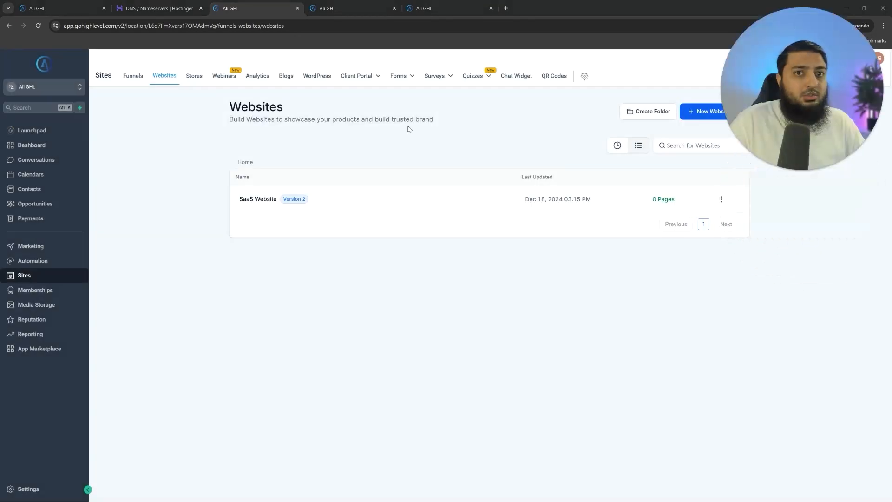
click(43, 261)
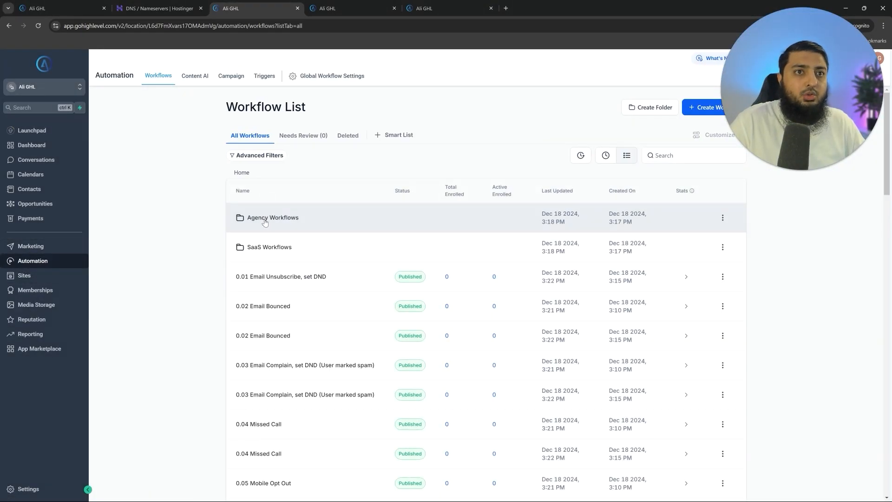
- Inside the Agency Workflows folder, create a new workflow using the Select a Recipe option
click(269, 218)
click(701, 111)
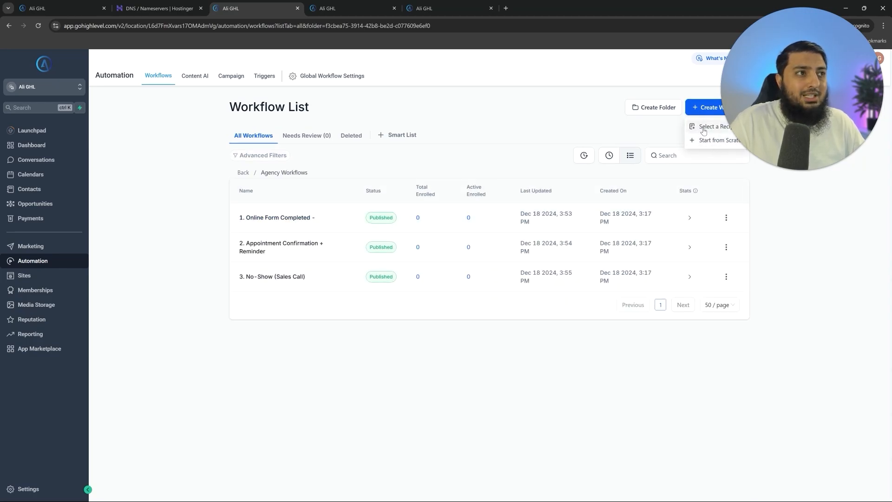
click(704, 131)
scroll(539, 228, down, 2)
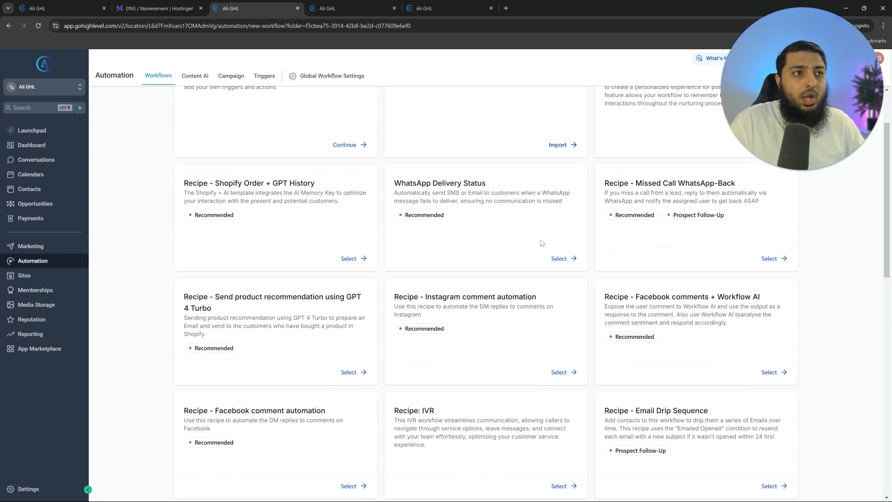
scroll(433, 233, up, 2)
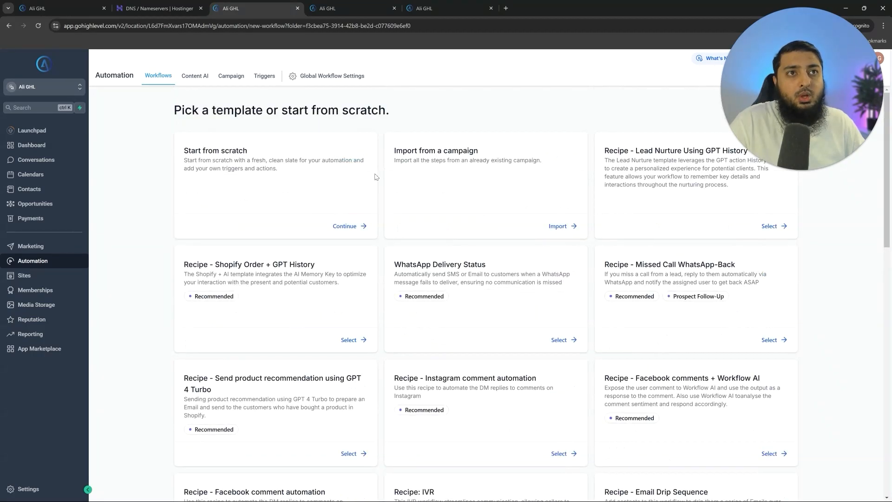